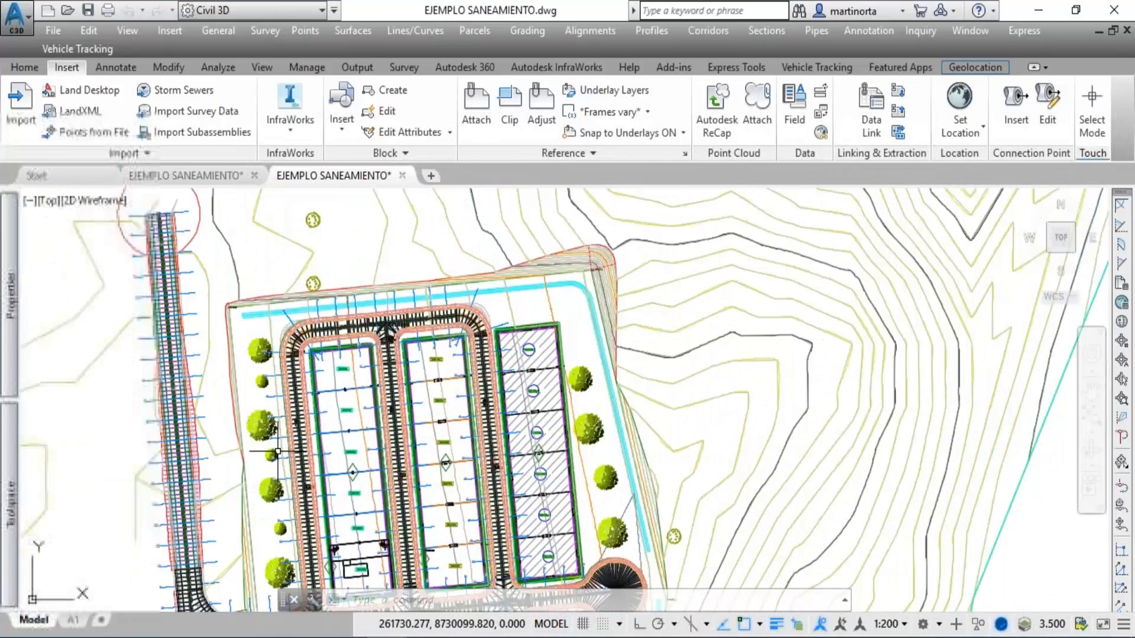
Examine the subdivision plan, following the main interior road from the existing-road junction to the cul-de-sac.
middle_click_drag(583, 483, 579, 452)
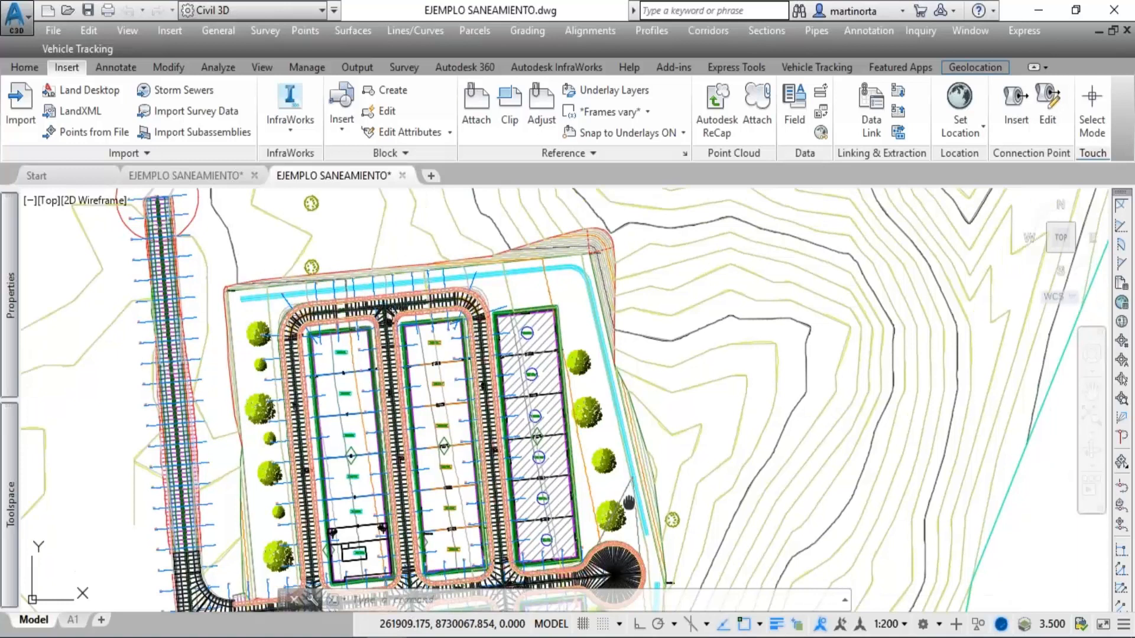
middle_click_drag(629, 503, 604, 185)
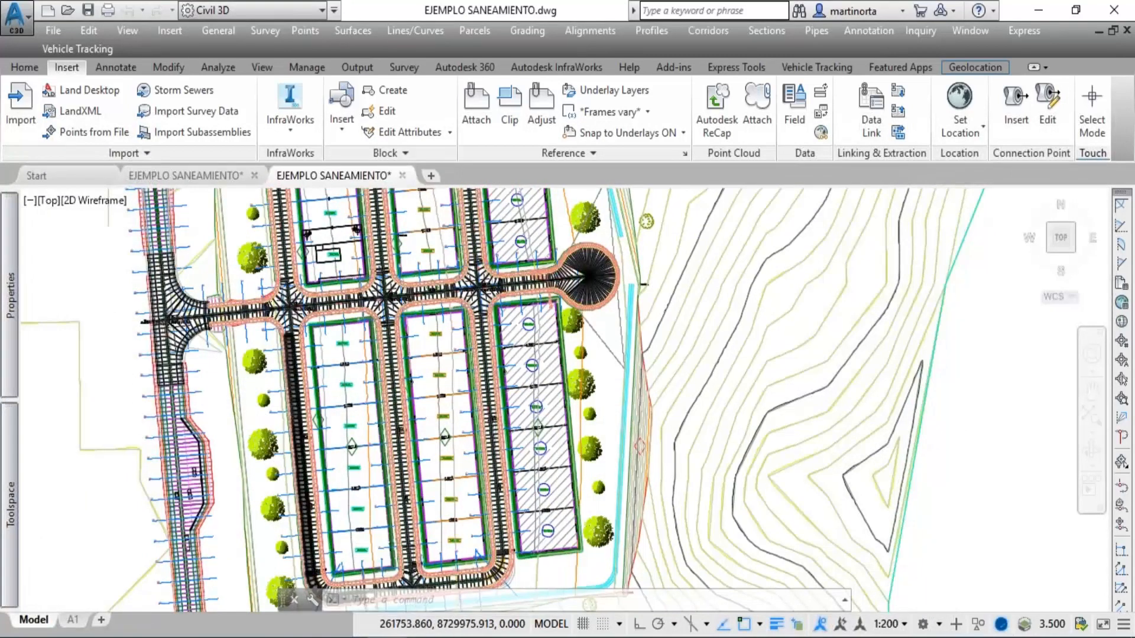
scroll(297, 393, "up", 2)
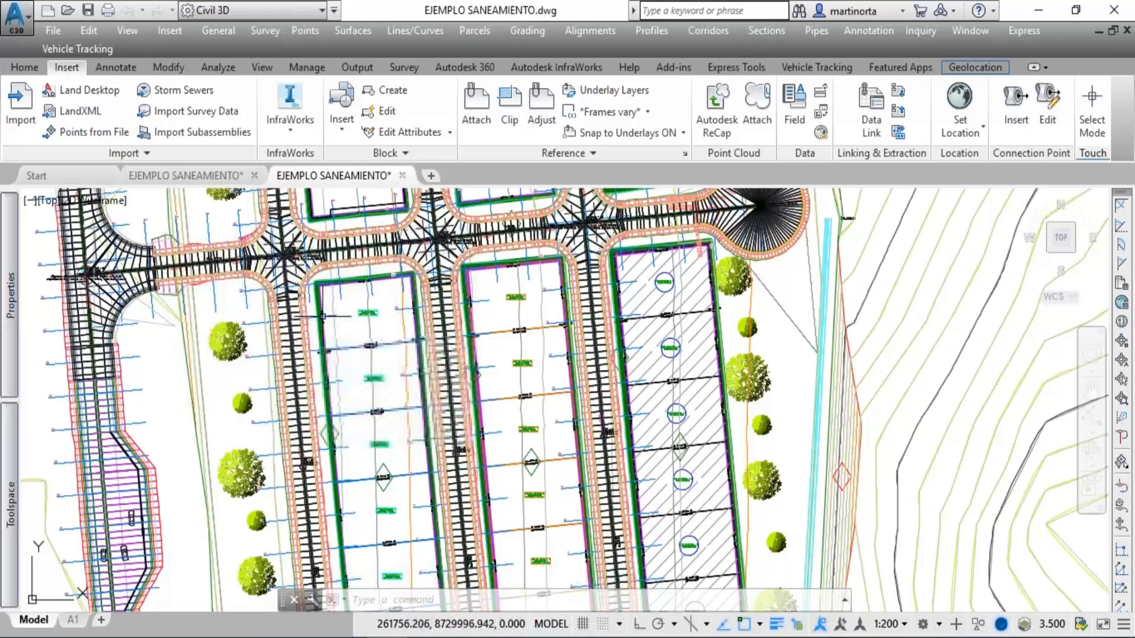
middle_click_drag(382, 337, 628, 491)
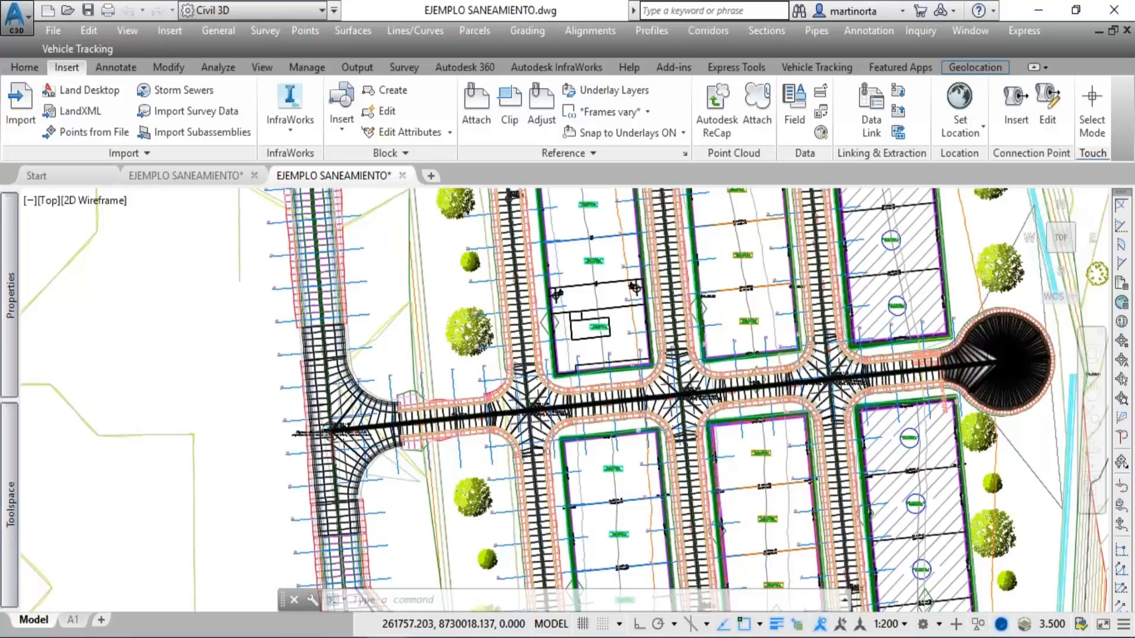
scroll(574, 407, "up", 2)
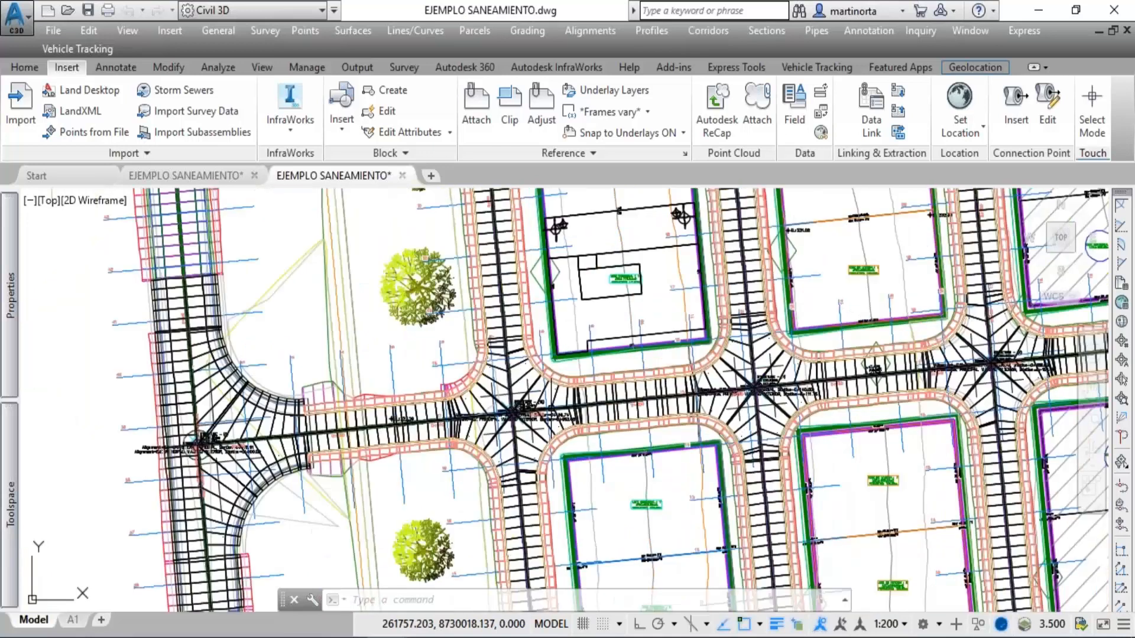
scroll(548, 433, "up", 2)
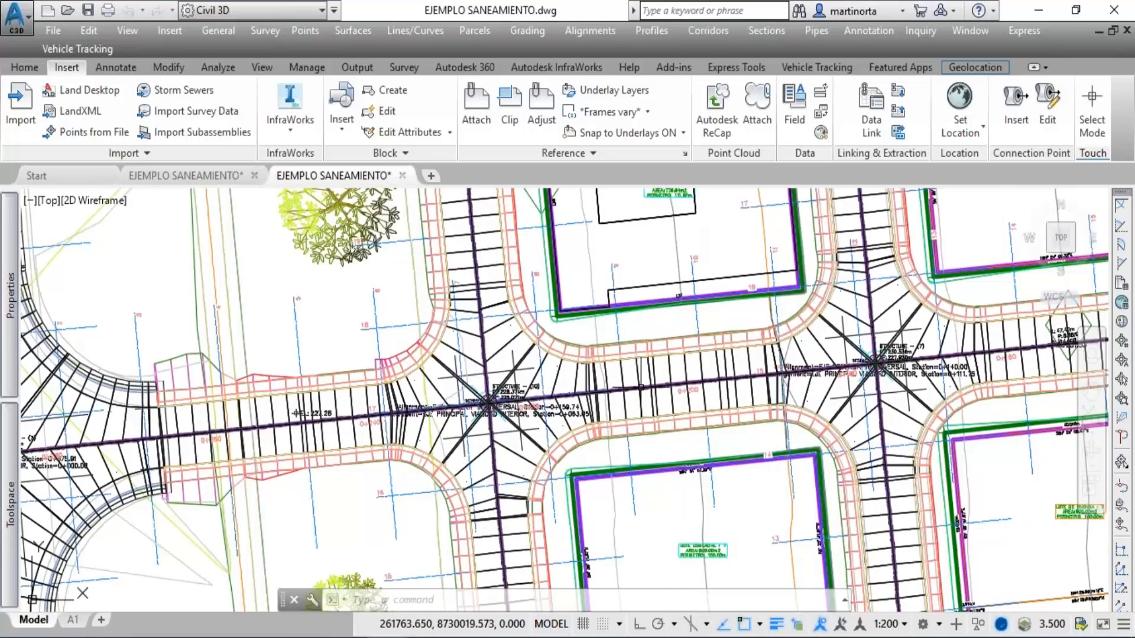
mouse_move(641, 387)
middle_mouse_down()
mouse_move(589, 390)
mouse_move(724, 359)
mouse_move(304, 412)
middle_mouse_up()
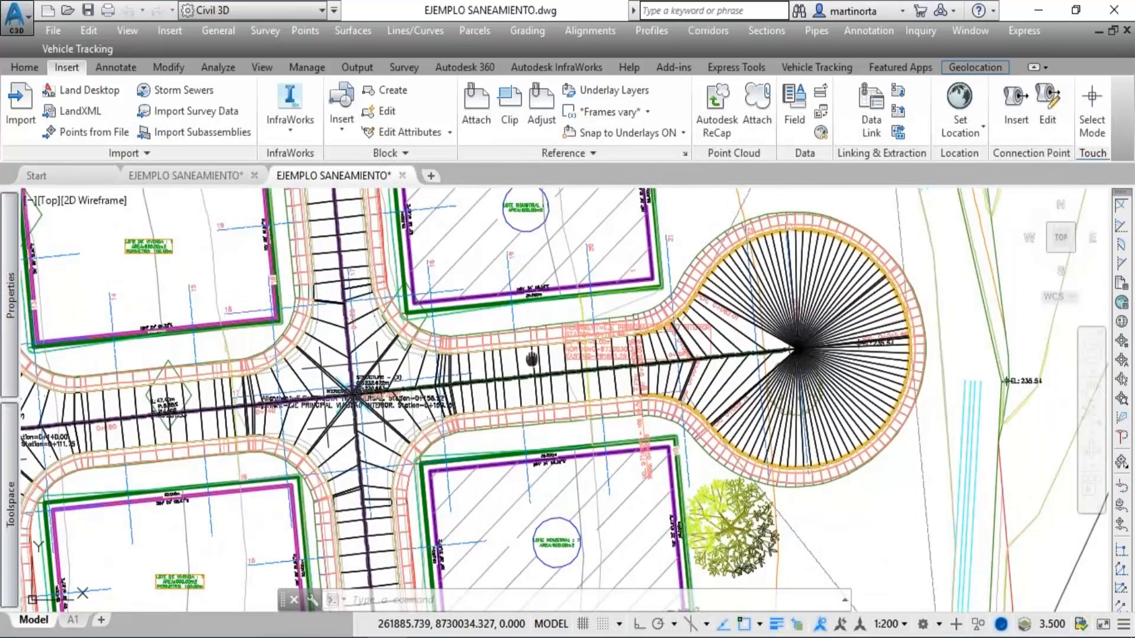
middle_click_drag(531, 359, 316, 400)
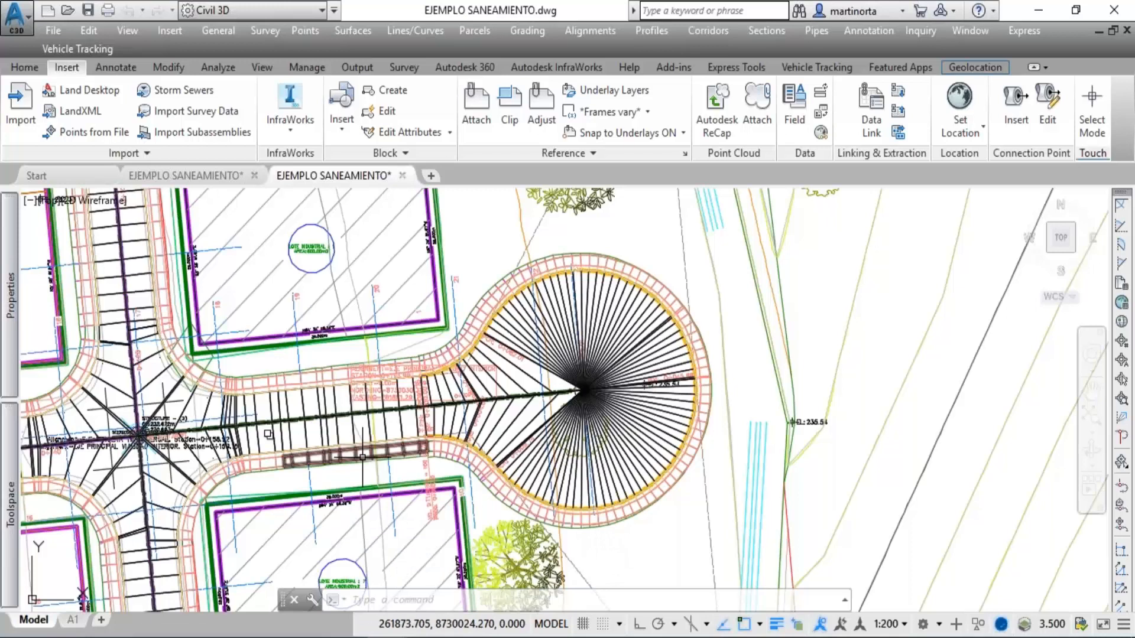
Inspect the manhole and its elevation label on the street beside the industrial lots south of the cul-de-sac.
mouse_move(344, 410)
middle_mouse_down()
mouse_move(694, 268)
mouse_move(547, 79)
mouse_move(571, 78)
middle_mouse_up()
mouse_move(573, 272)
middle_mouse_down()
mouse_move(519, 299)
mouse_move(507, 237)
middle_mouse_up()
middle_click_drag(523, 412, 550, 204)
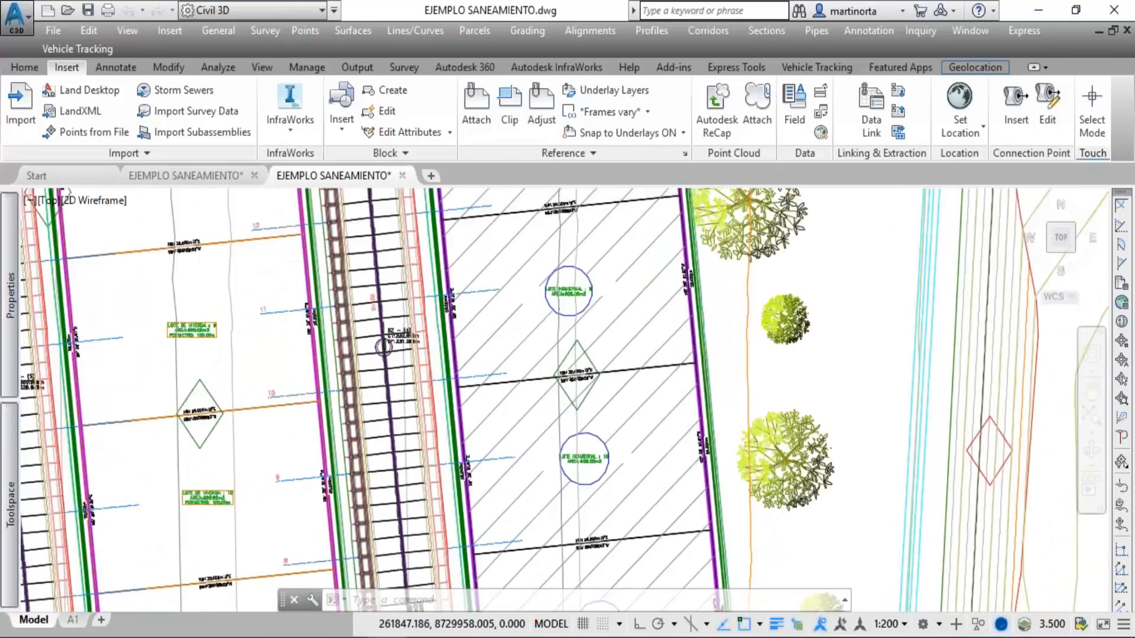
scroll(381, 345, "up", 2)
scroll(380, 344, "up", 3)
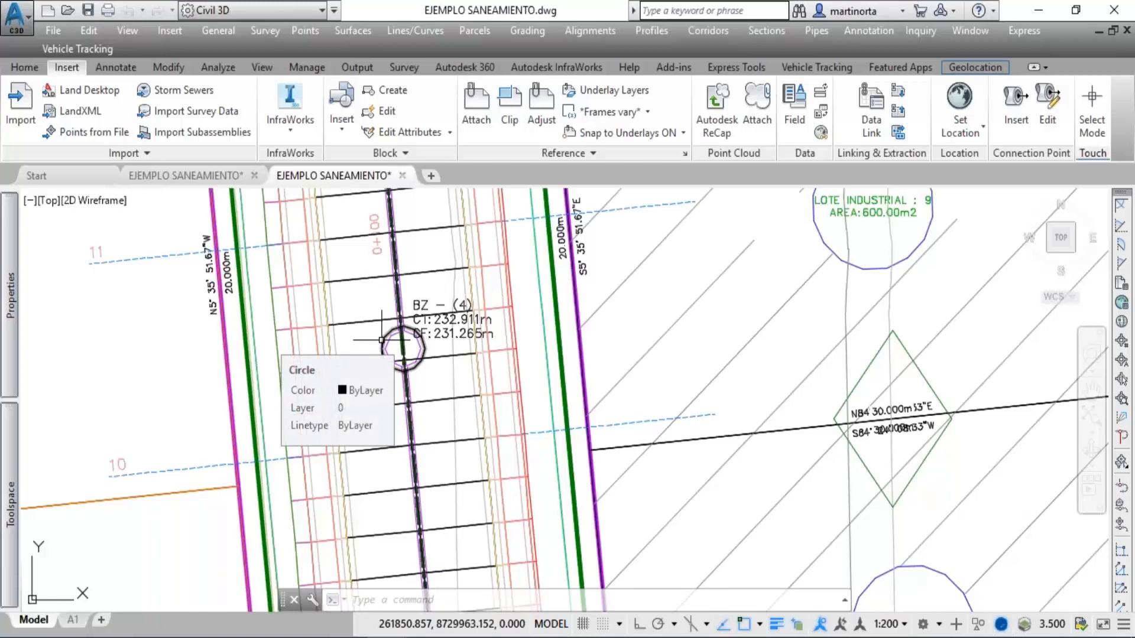
scroll(727, 408, "down", 3)
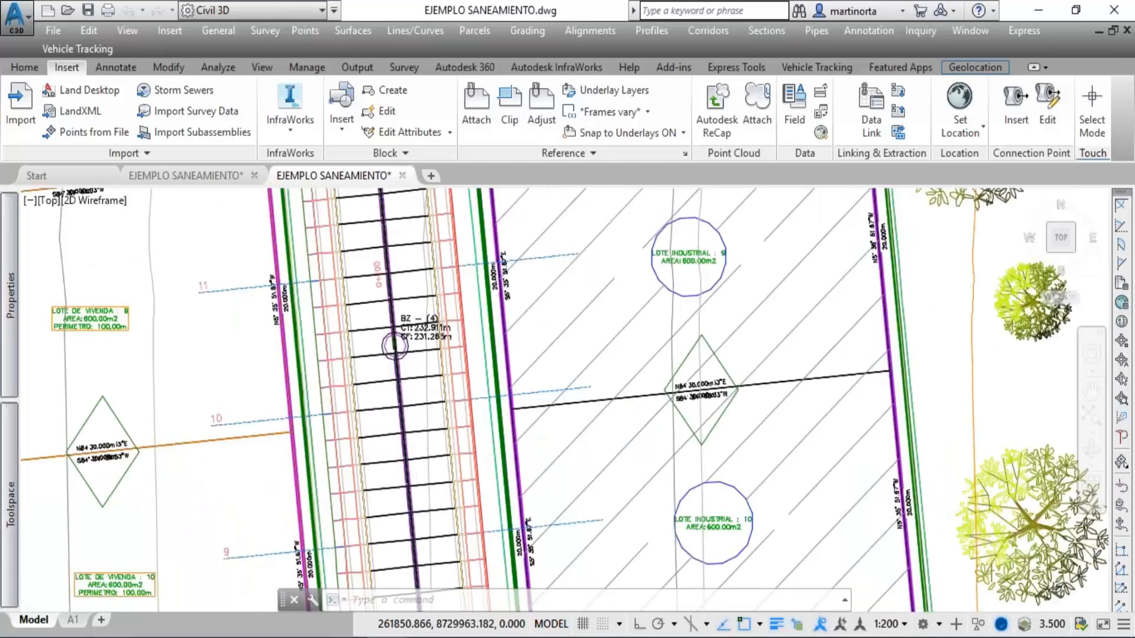
middle_click_drag(727, 411, 325, 410)
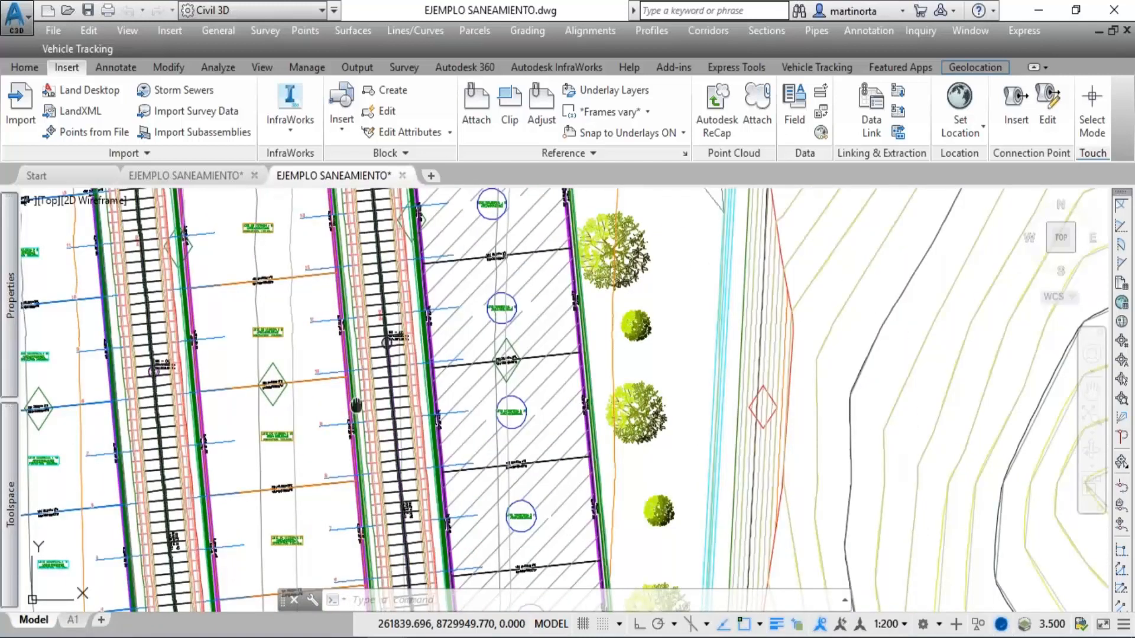
middle_click_drag(356, 405, 390, 406)
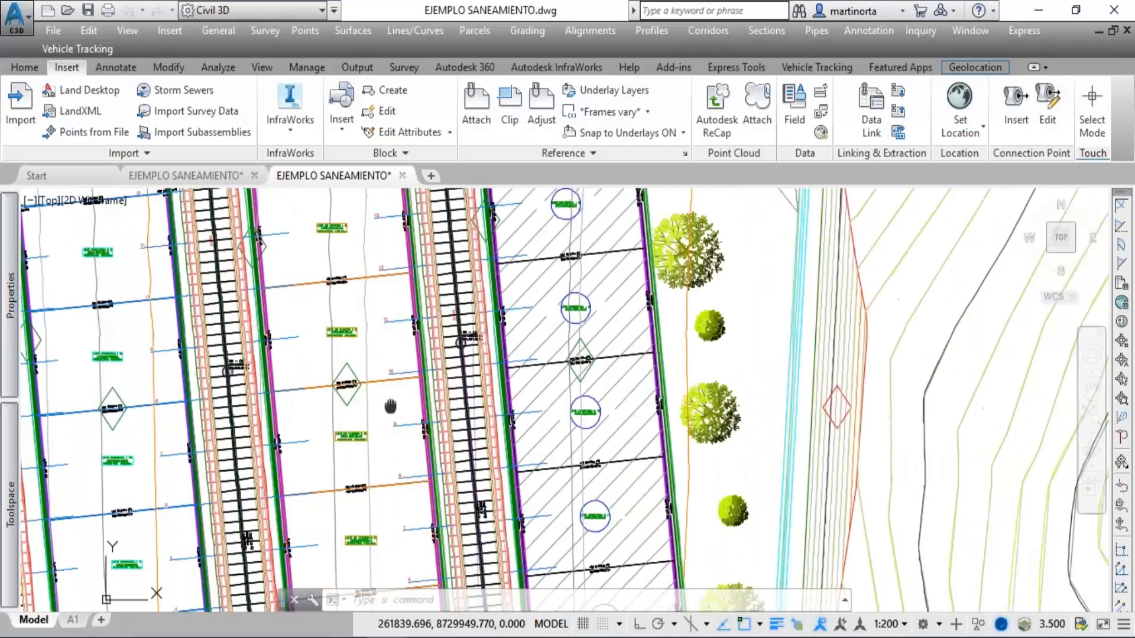
Review the Cut/Fill Summary tables east of the site plan, including the areas and cut, fill and net volumes per platform.
scroll(442, 435, "down", 2)
scroll(442, 434, "down", 1)
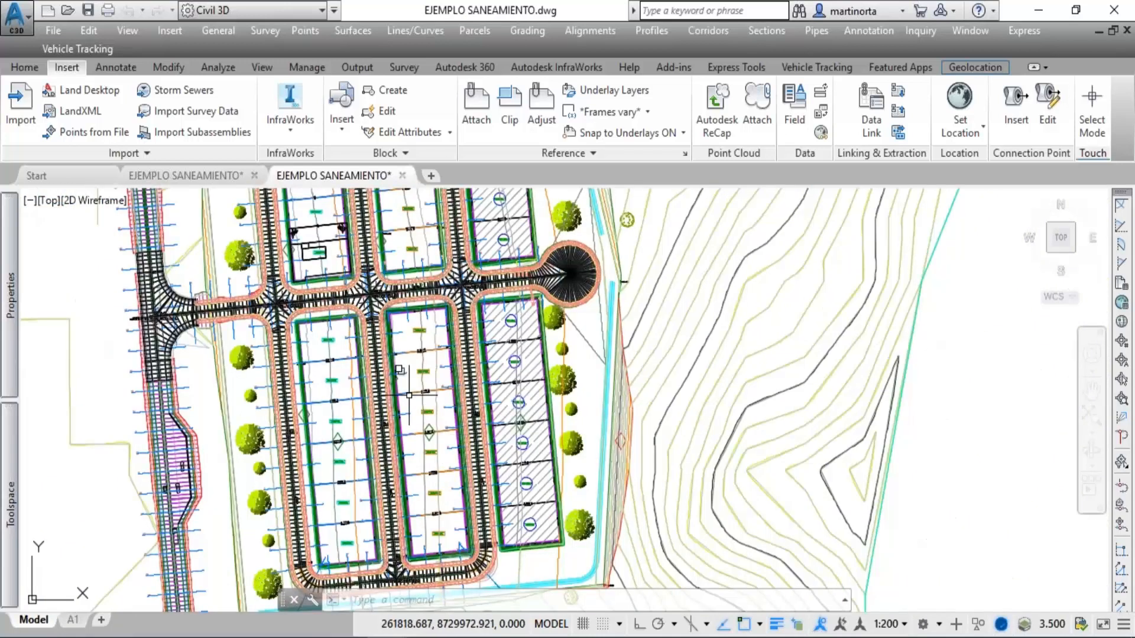
scroll(409, 395, "down", 1)
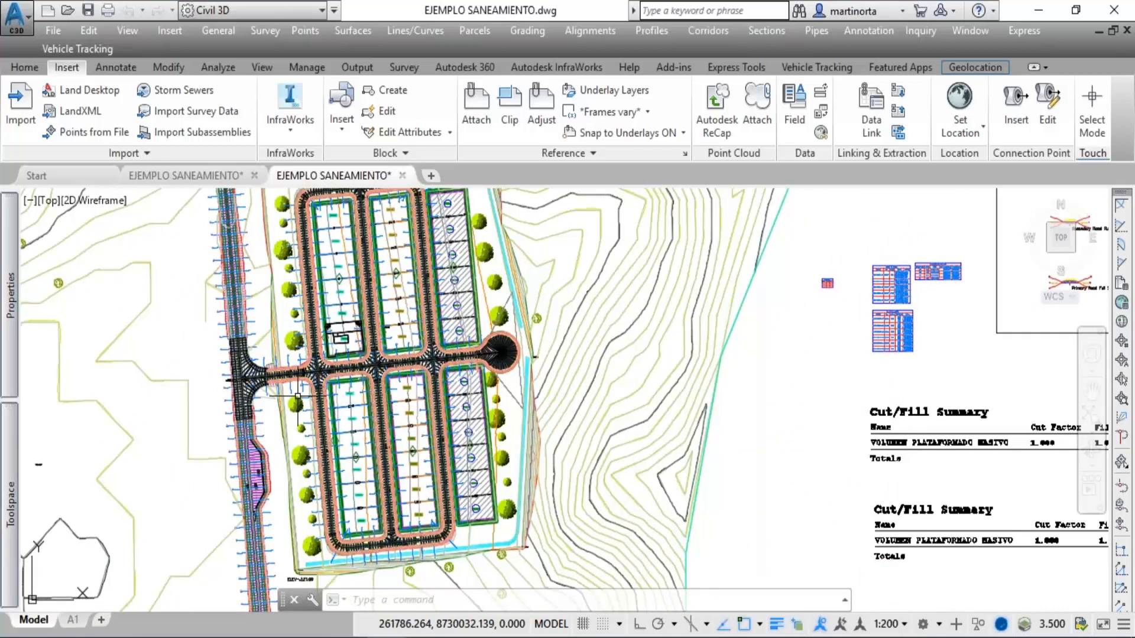
scroll(306, 380, "down", 2)
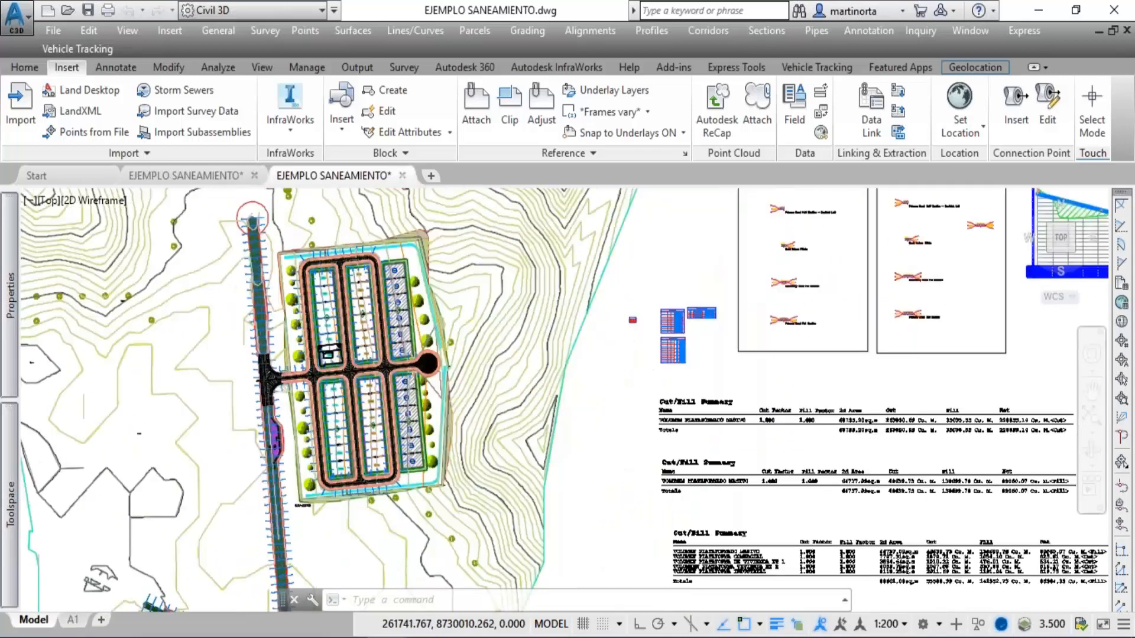
scroll(306, 379, "down", 2)
scroll(643, 488, "up", 5)
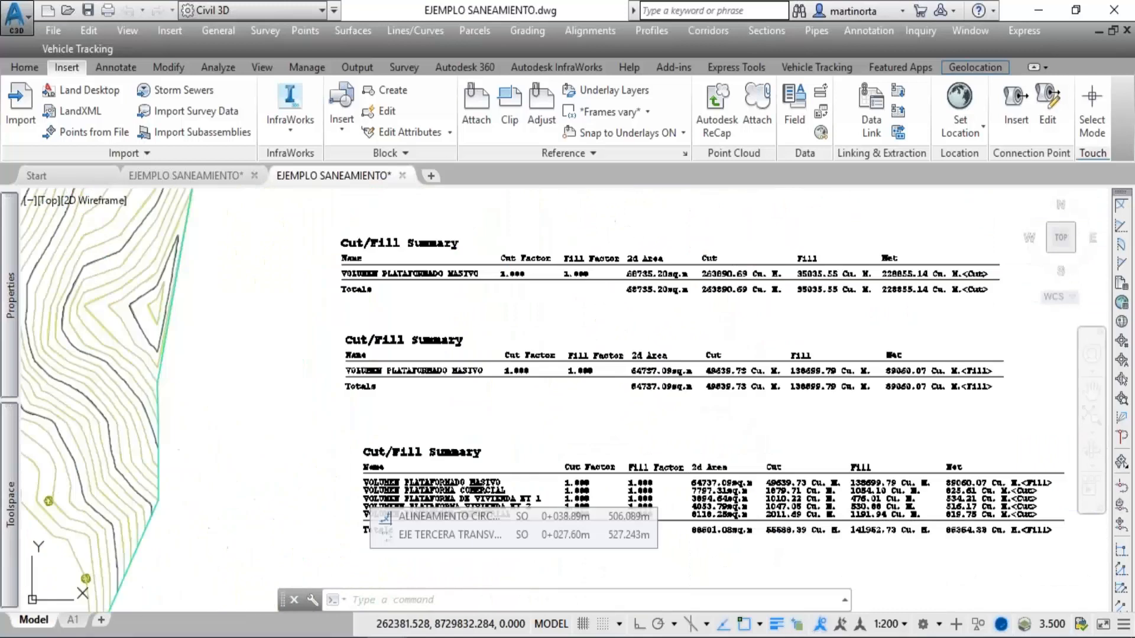
mouse_move(643, 487)
middle_mouse_down()
mouse_move(479, 414)
mouse_move(319, 386)
middle_mouse_up()
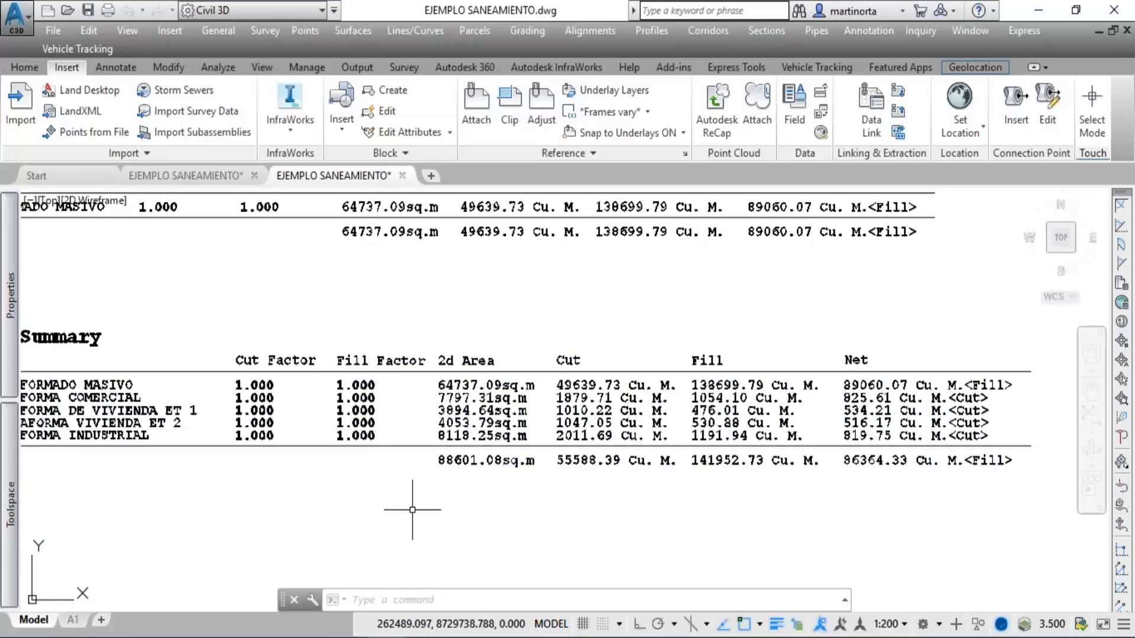
mouse_move(414, 512)
middle_mouse_down()
mouse_move(658, 506)
mouse_move(642, 507)
middle_mouse_up()
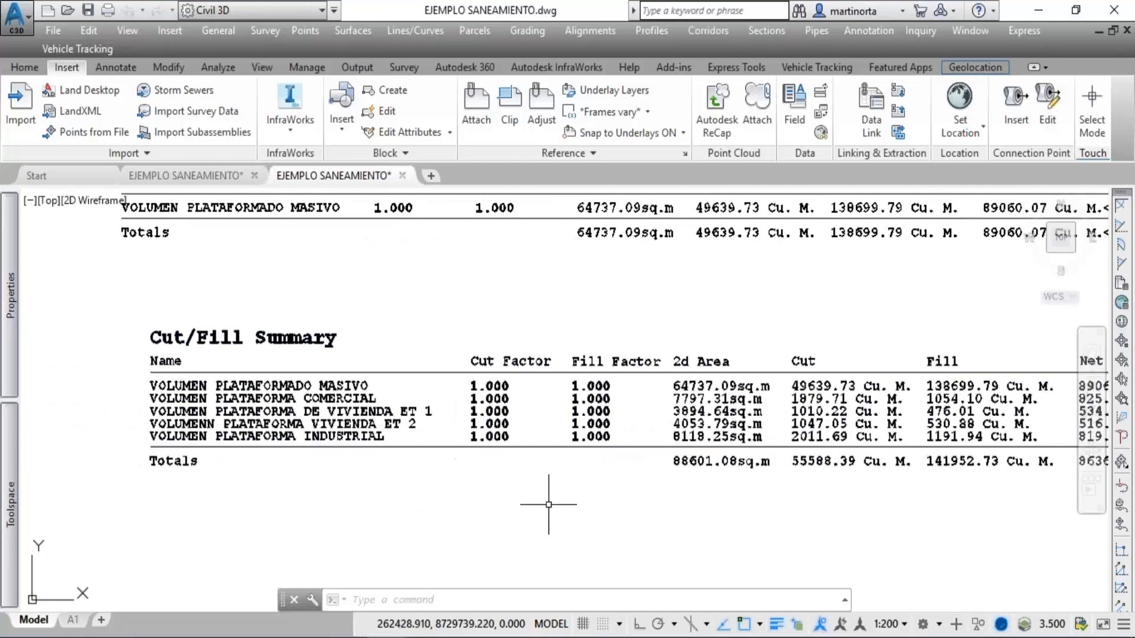
mouse_move(520, 491)
middle_mouse_down()
mouse_move(271, 486)
mouse_move(47, 451)
middle_mouse_up()
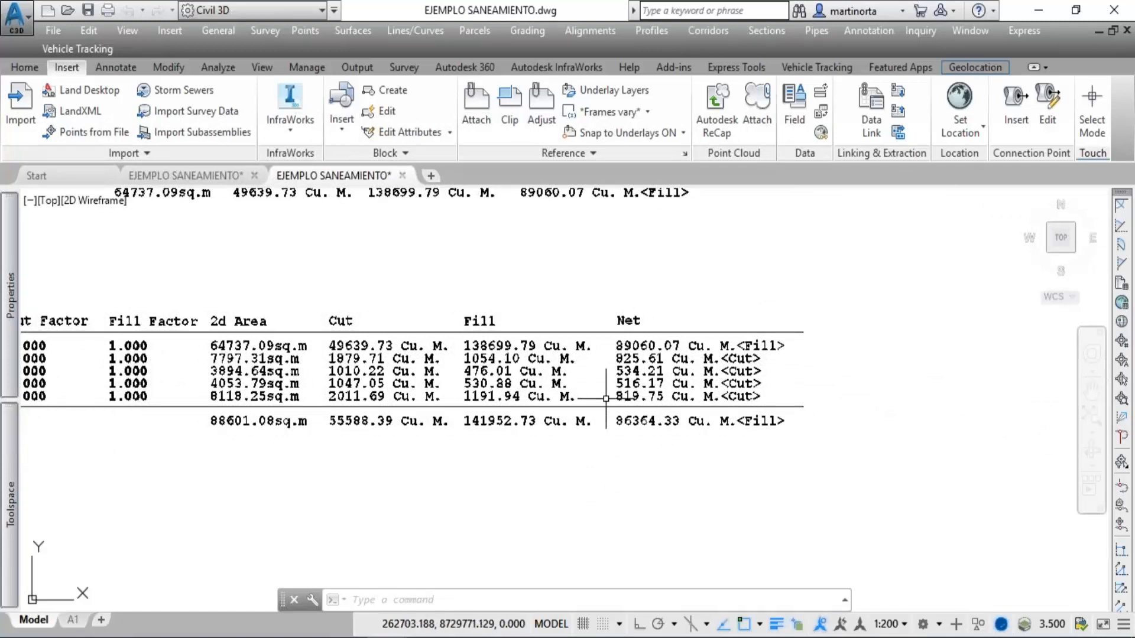
mouse_move(577, 385)
middle_mouse_down()
mouse_move(794, 593)
mouse_move(976, 635)
middle_mouse_up()
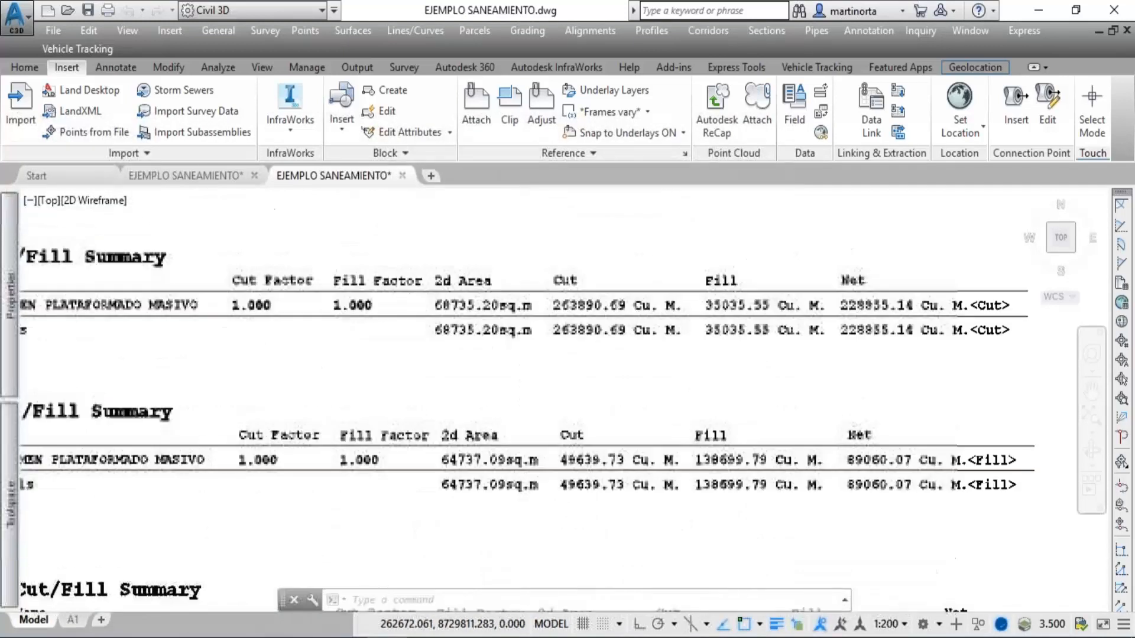
Examine the TABLA DE LOTES and COORDENADAS DE LOTES tables above the Cut/Fill summaries.
scroll(421, 367, "down", 2)
scroll(425, 369, "down", 1)
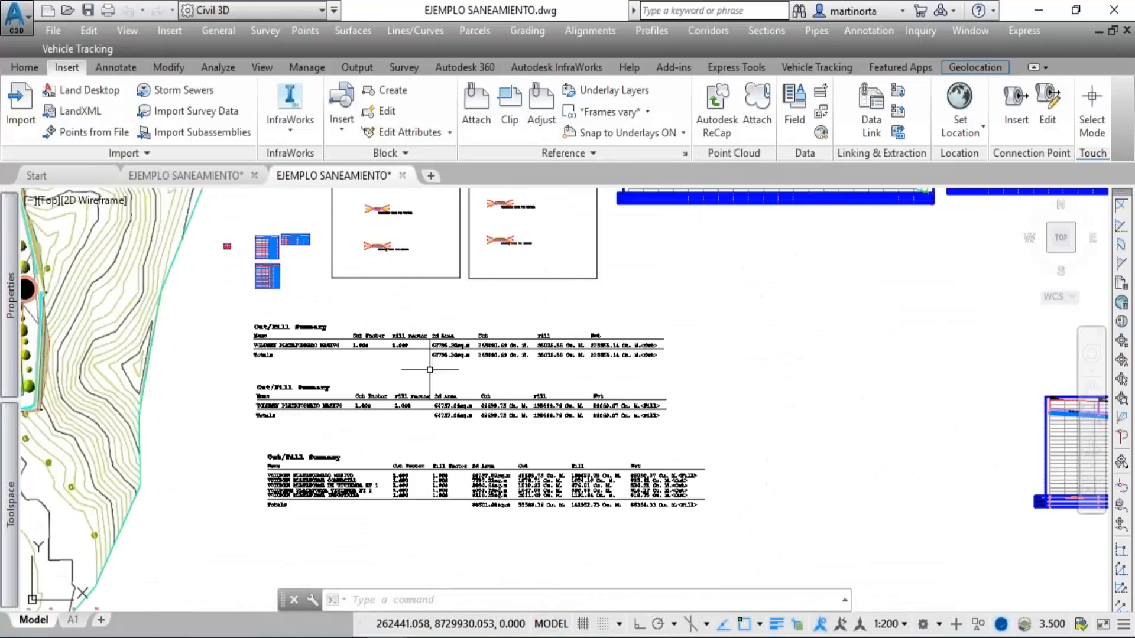
scroll(425, 370, "down", 2)
scroll(348, 295, "up", 2)
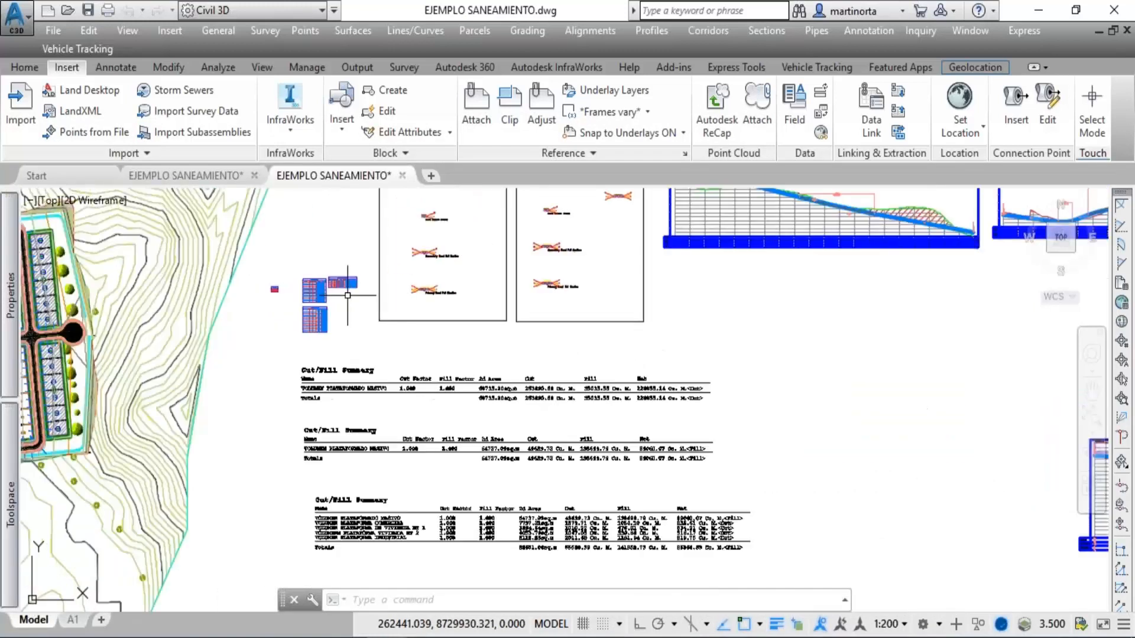
scroll(347, 295, "up", 3)
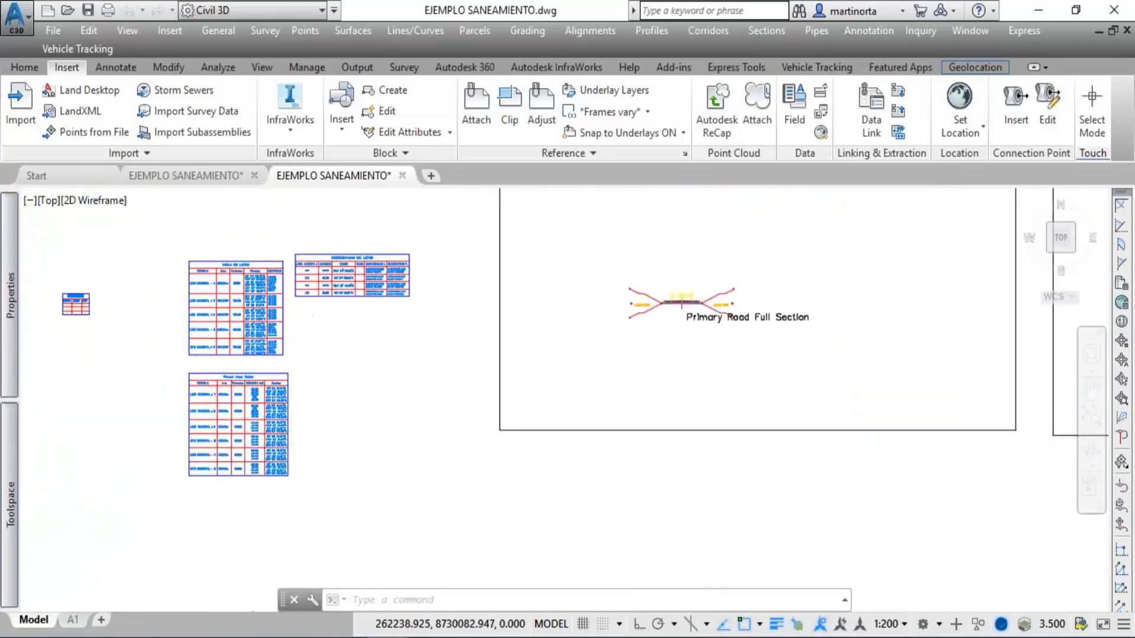
scroll(282, 315, "up", 1)
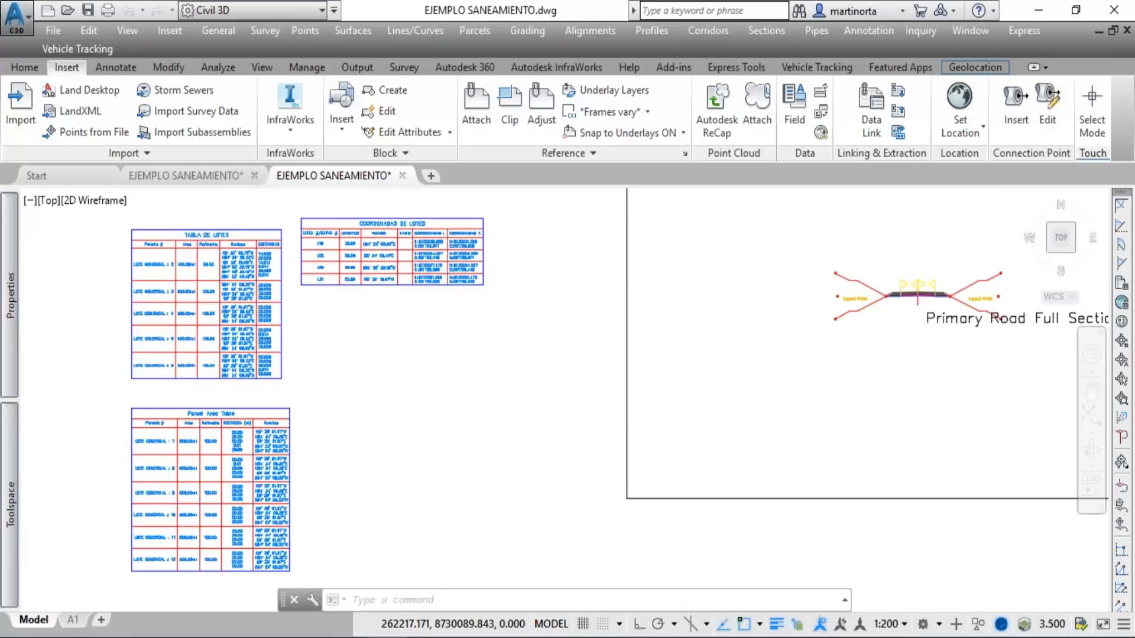
scroll(175, 281, "up", 1)
scroll(175, 281, "up", 1)
middle_click_drag(177, 280, 197, 321)
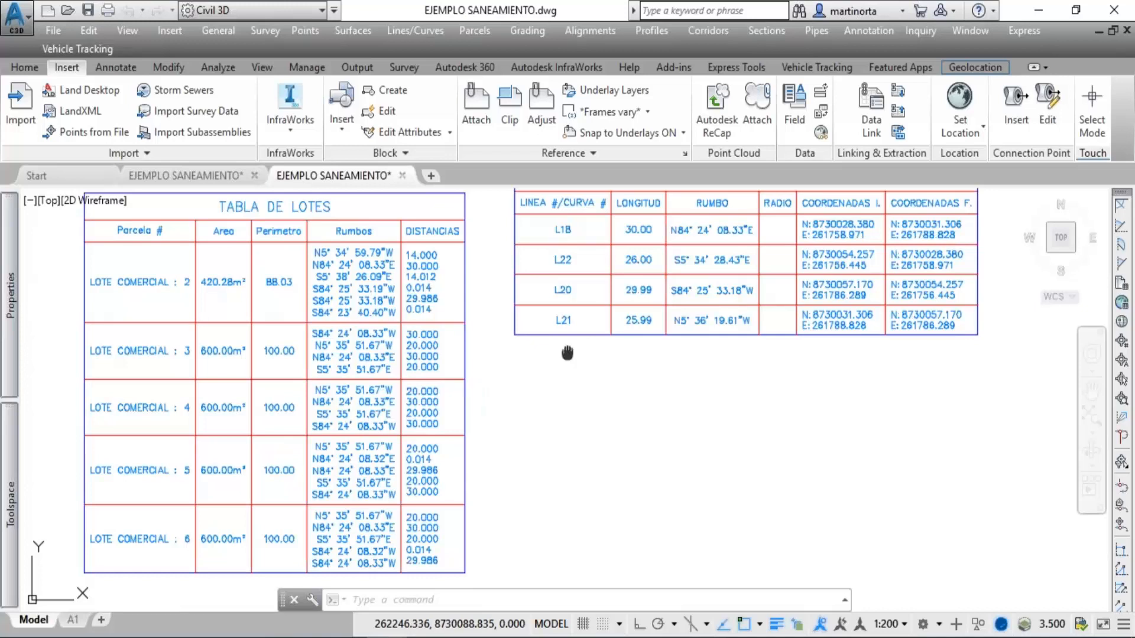
mouse_move(567, 353)
middle_mouse_down()
mouse_move(552, 367)
mouse_move(422, 359)
middle_mouse_up()
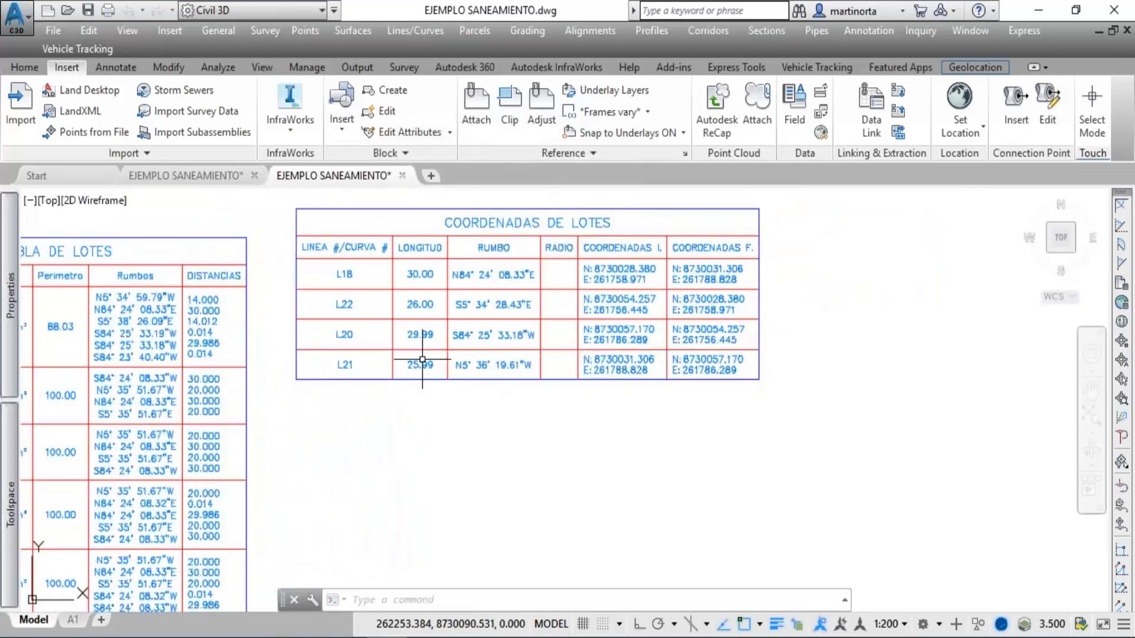
Examine the PERFIL - CARRETERA PRINCIPAL profile view along its whole length, comparing the terrain line with the design grade.
scroll(423, 359, "down", 4)
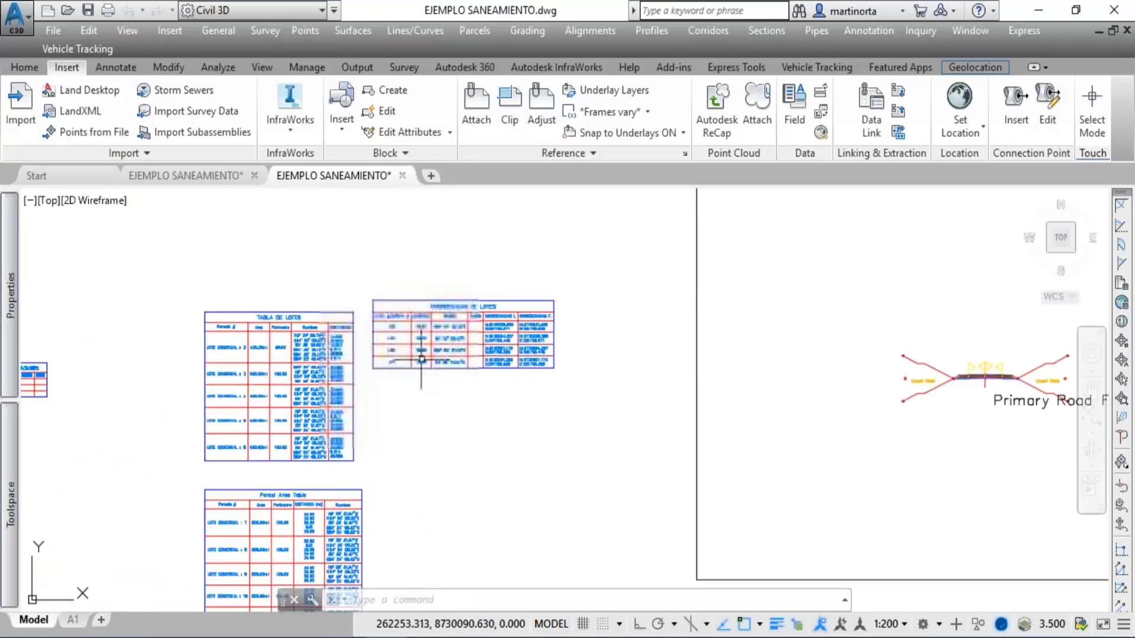
scroll(421, 360, "down", 6)
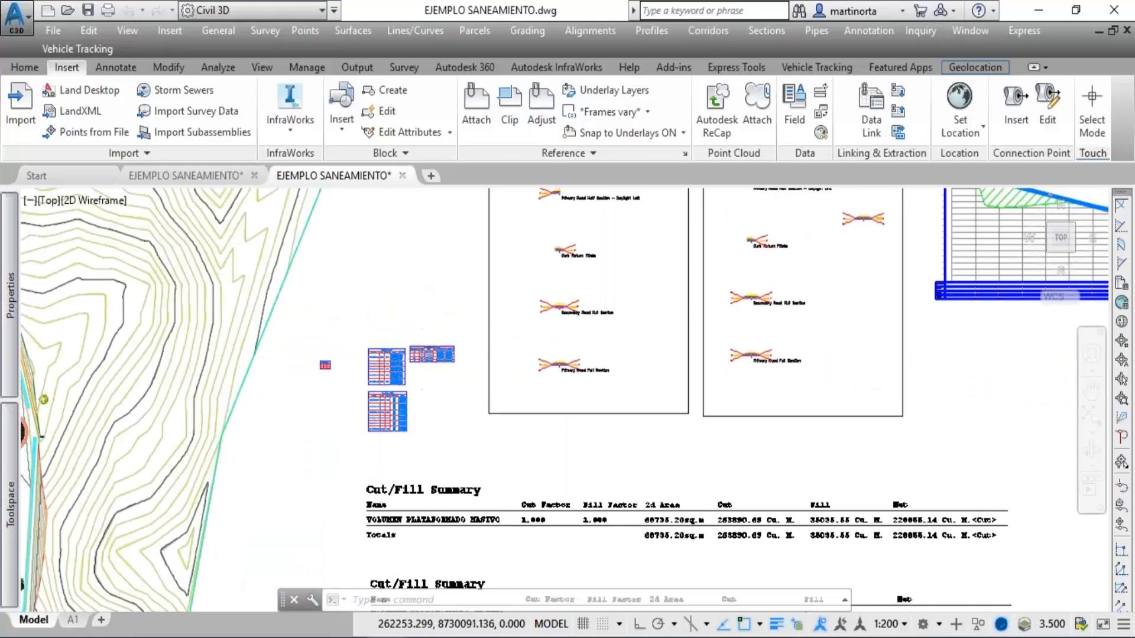
scroll(421, 360, "down", 3)
mouse_move(509, 359)
middle_mouse_down()
mouse_move(470, 383)
mouse_move(237, 421)
middle_mouse_up()
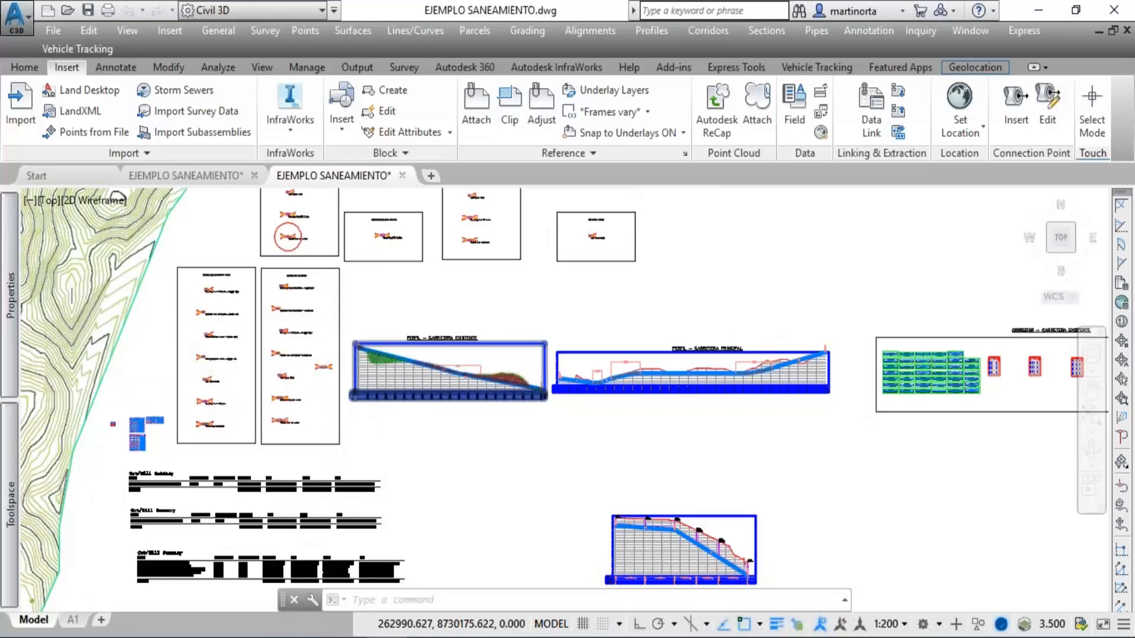
scroll(582, 377, "up", 3)
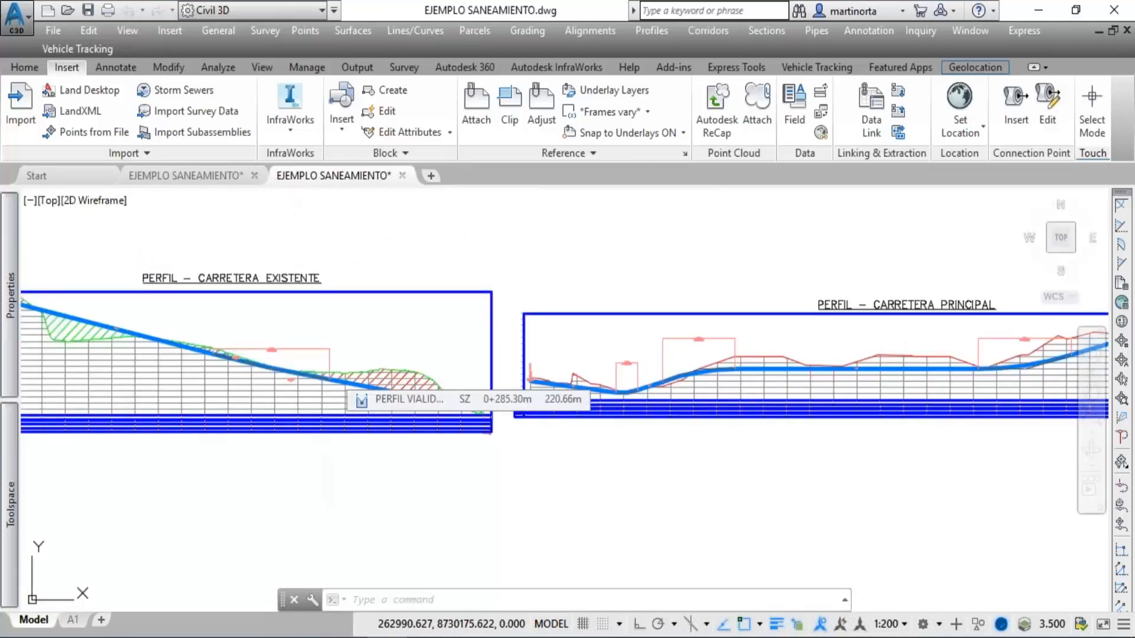
scroll(718, 379, "up", 4)
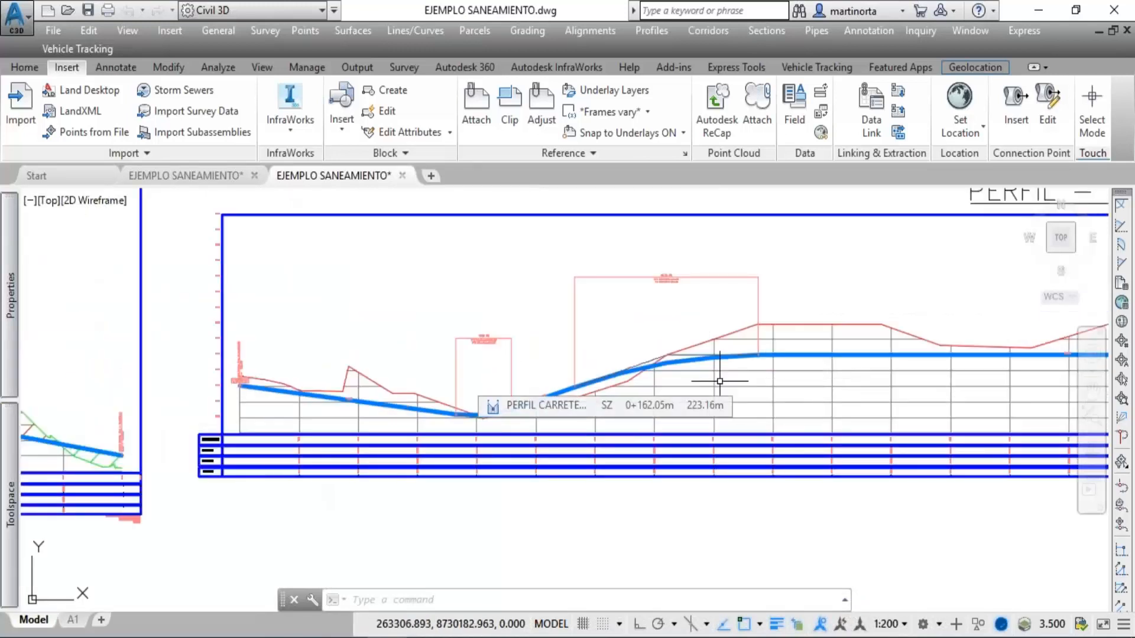
scroll(752, 385, "up", 2)
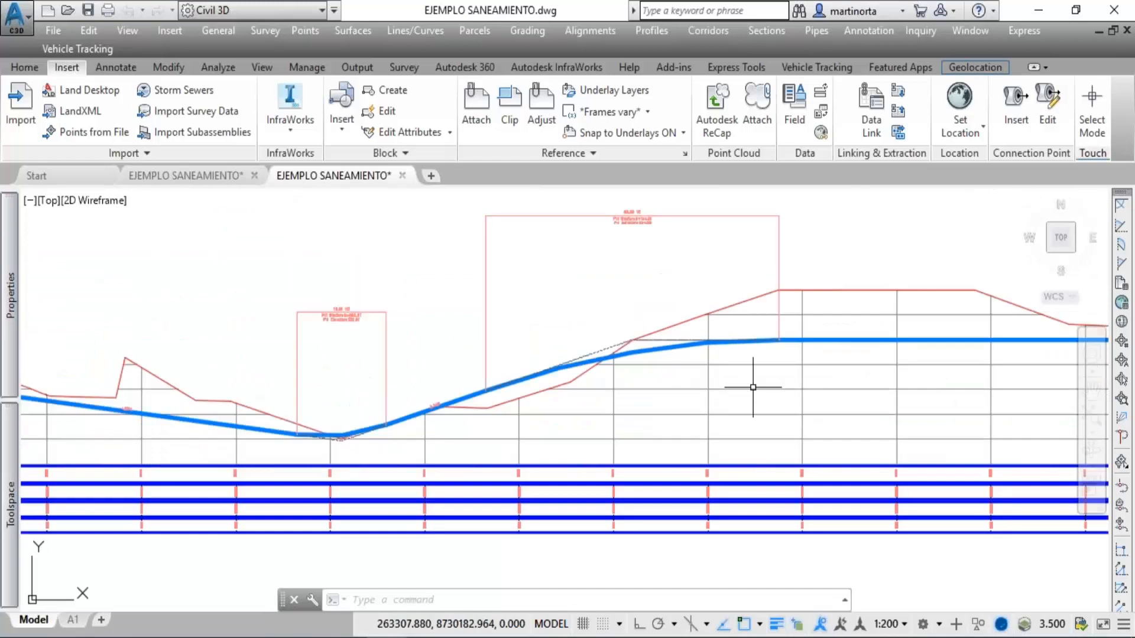
mouse_move(753, 385)
middle_mouse_down()
mouse_move(603, 401)
mouse_move(189, 385)
middle_mouse_up()
mouse_move(591, 362)
middle_mouse_down()
mouse_move(342, 370)
mouse_move(71, 353)
middle_mouse_up()
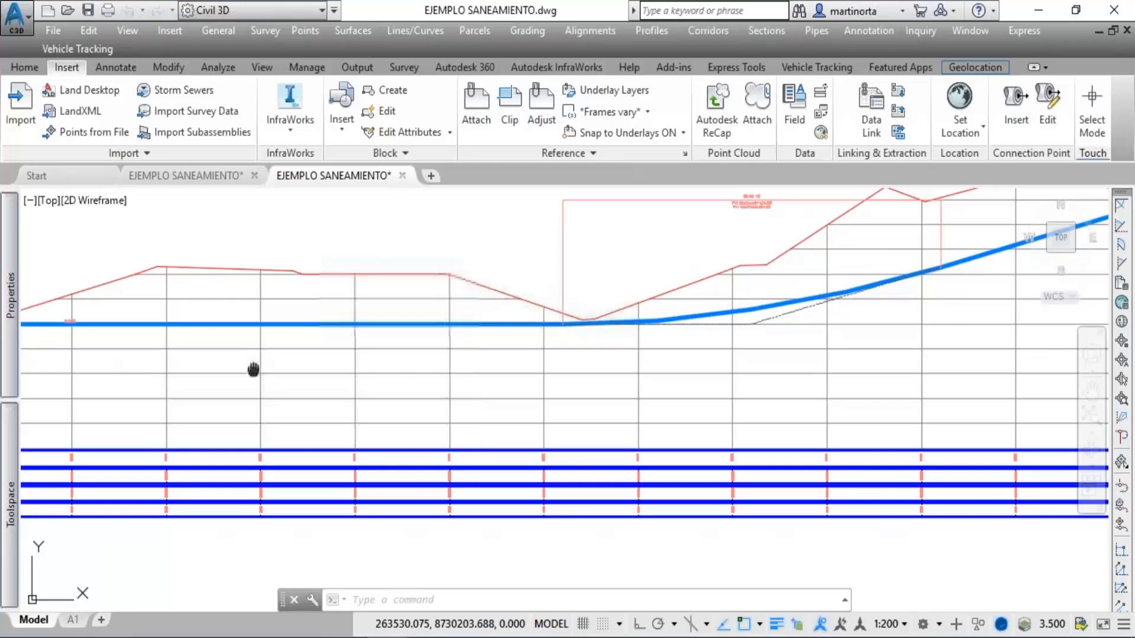
middle_click_drag(254, 370, 118, 377)
scroll(286, 301, "down", 2)
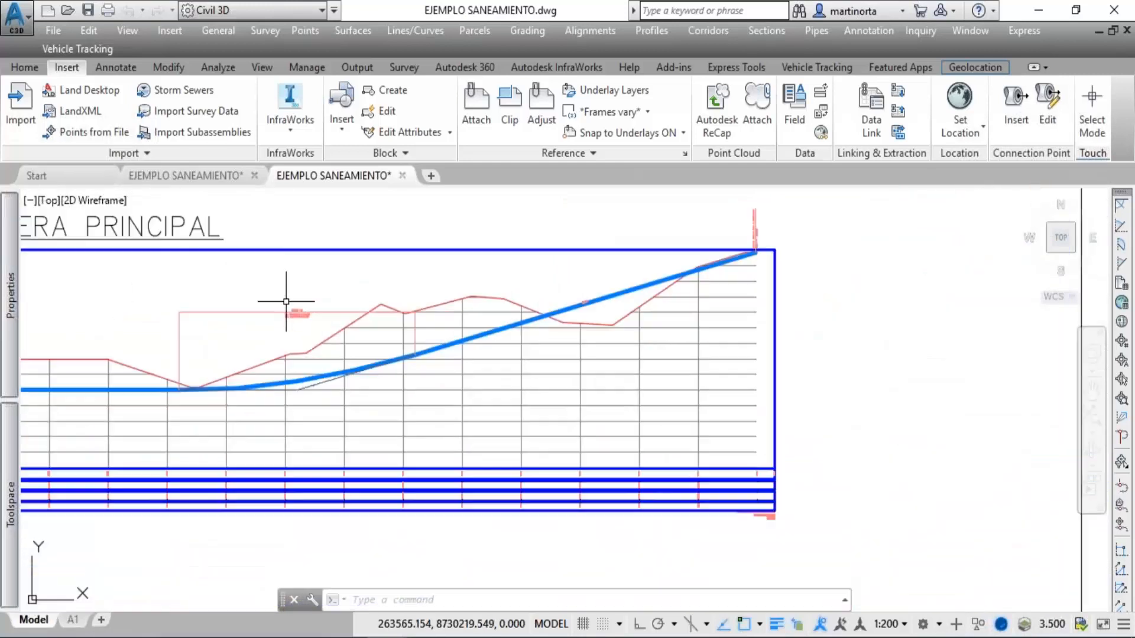
Examine the first manholes in the sewer network profile, including their rim, sump and invert labels and the 300 mm PVC pipe labels.
scroll(286, 302, "down", 4)
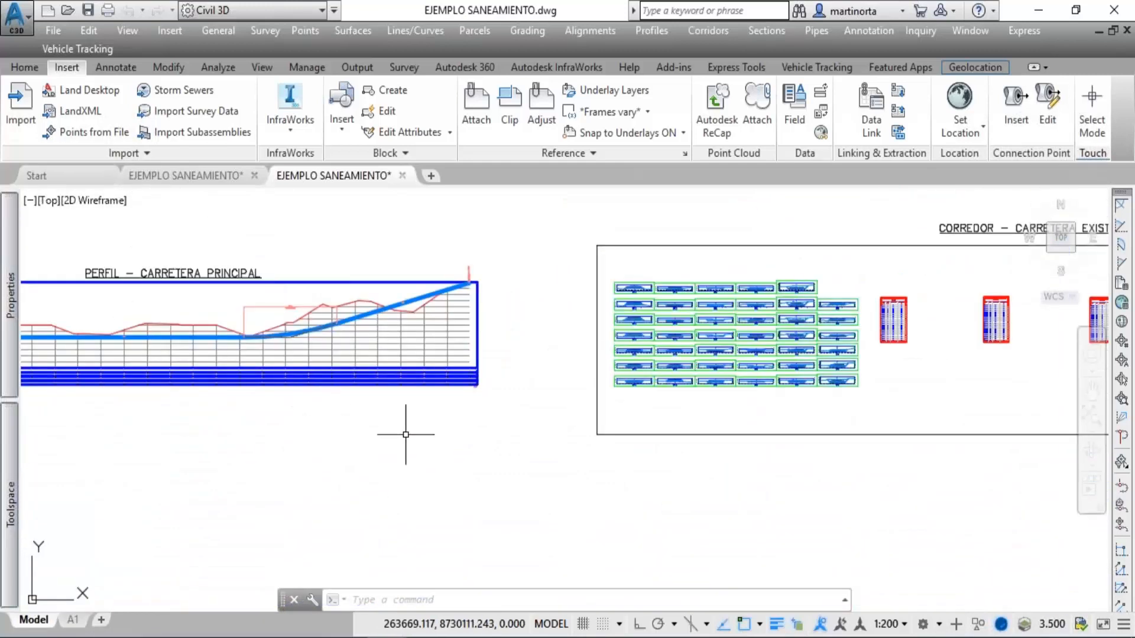
middle_click_drag(407, 435, 678, 112)
scroll(269, 390, "up", 4)
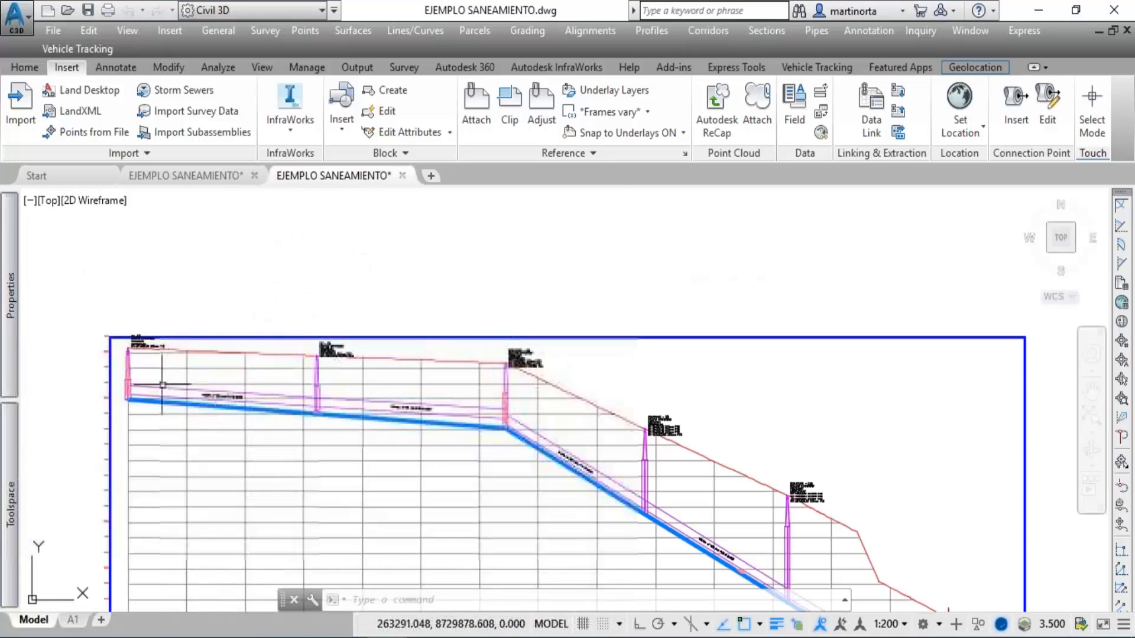
scroll(160, 385, "up", 2)
scroll(143, 383, "up", 2)
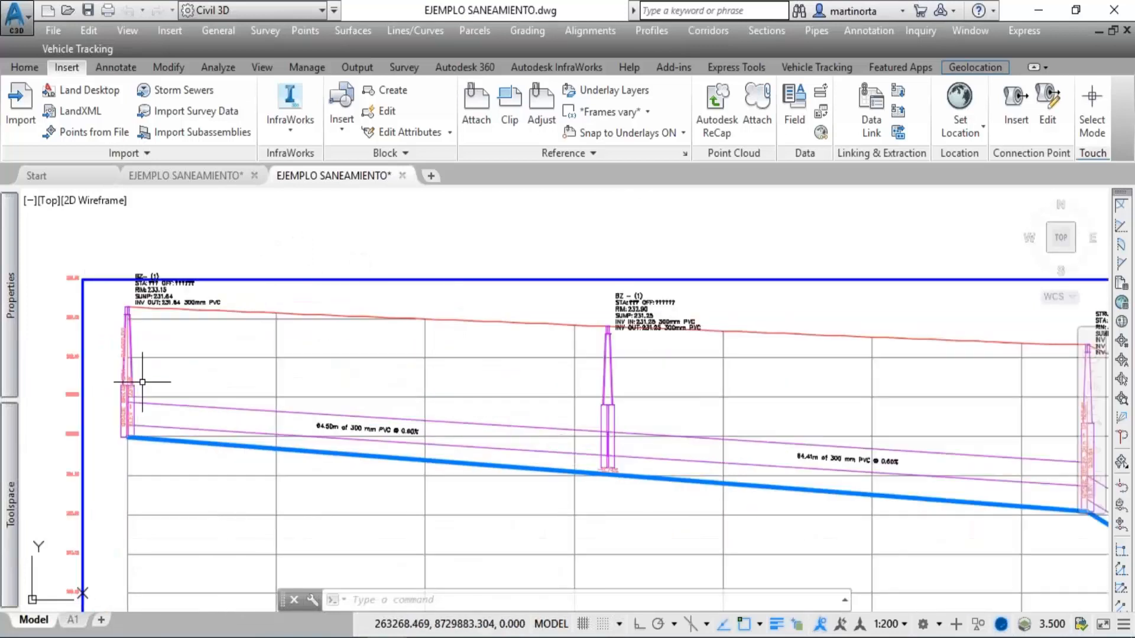
scroll(160, 386, "up", 2)
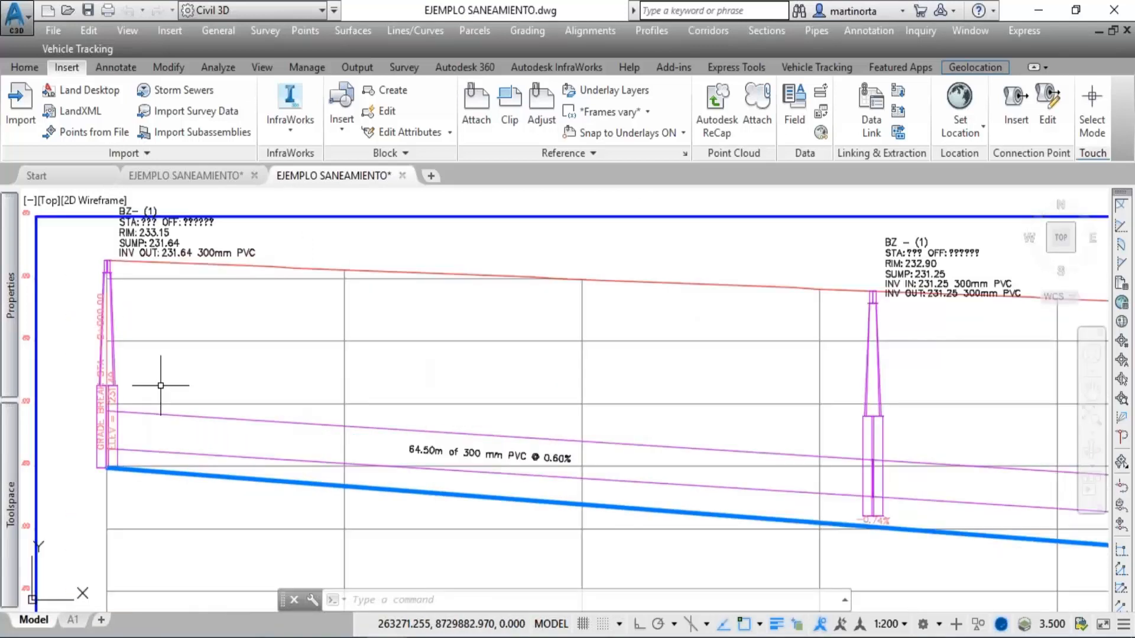
middle_click_drag(659, 465, 332, 425)
mouse_move(350, 428)
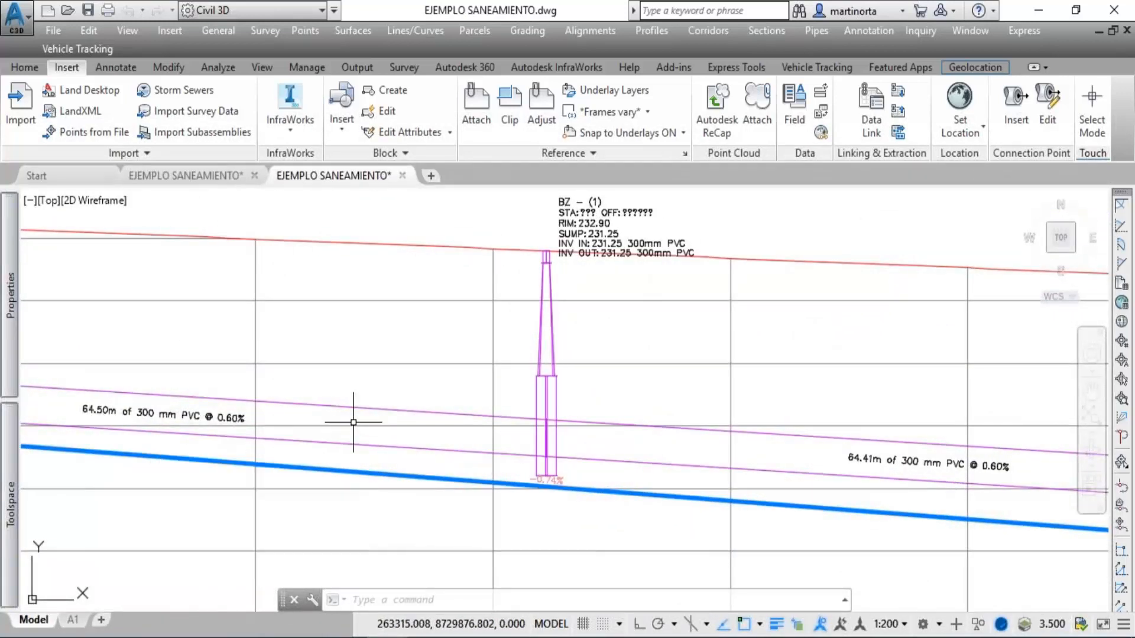
Select the second manhole in the sewer profile, inspect its base where the pipes meet it, and clear the selection.
left_click(539, 344)
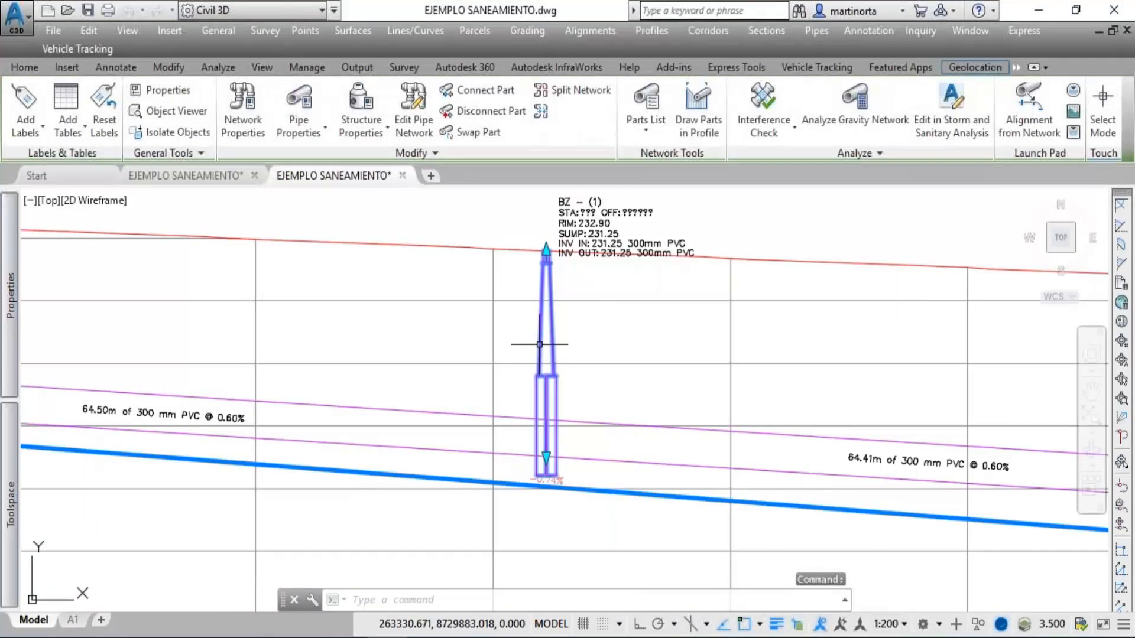
scroll(604, 437, "up", 2)
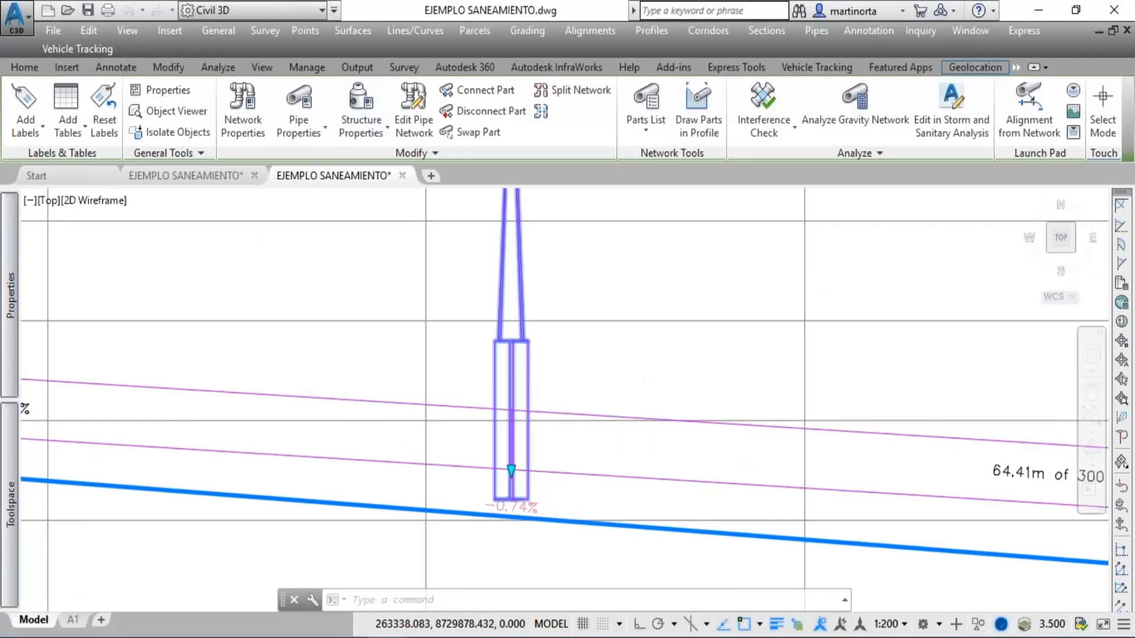
scroll(641, 382, "down", 2)
key("Escape")
Follow the sewer profile downstream from the grade break to the last manhole and review the whole profile view with its data bands.
middle_click_drag(750, 392, 0, 230)
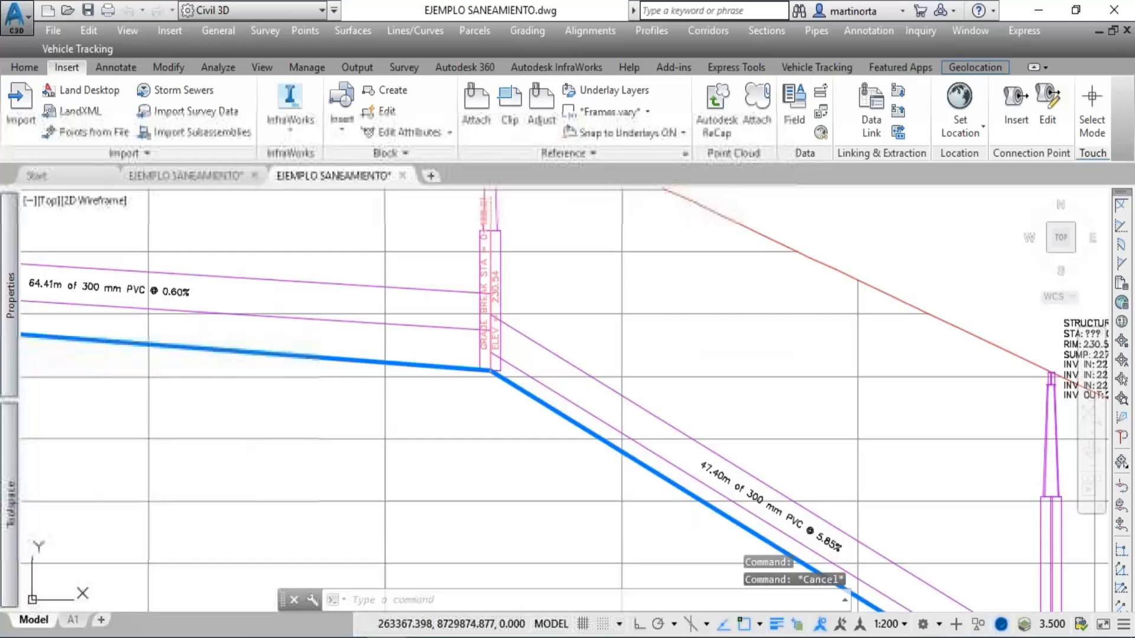
middle_click_drag(681, 414, 171, 206)
middle_click_drag(707, 452, 494, 282)
scroll(495, 282, "down", 2)
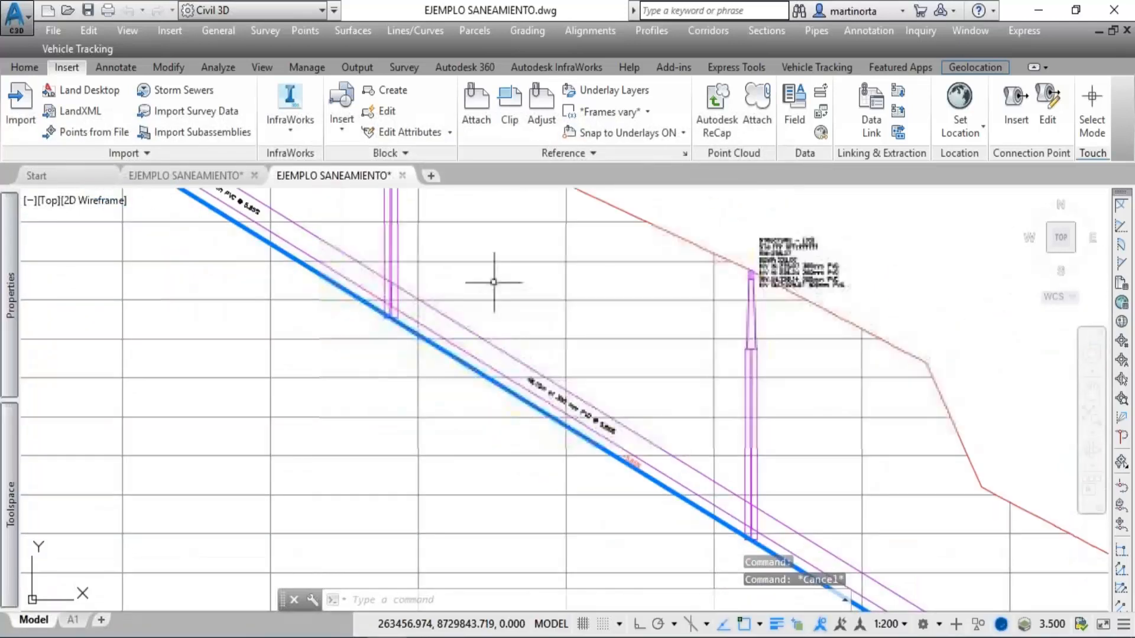
scroll(495, 282, "down", 2)
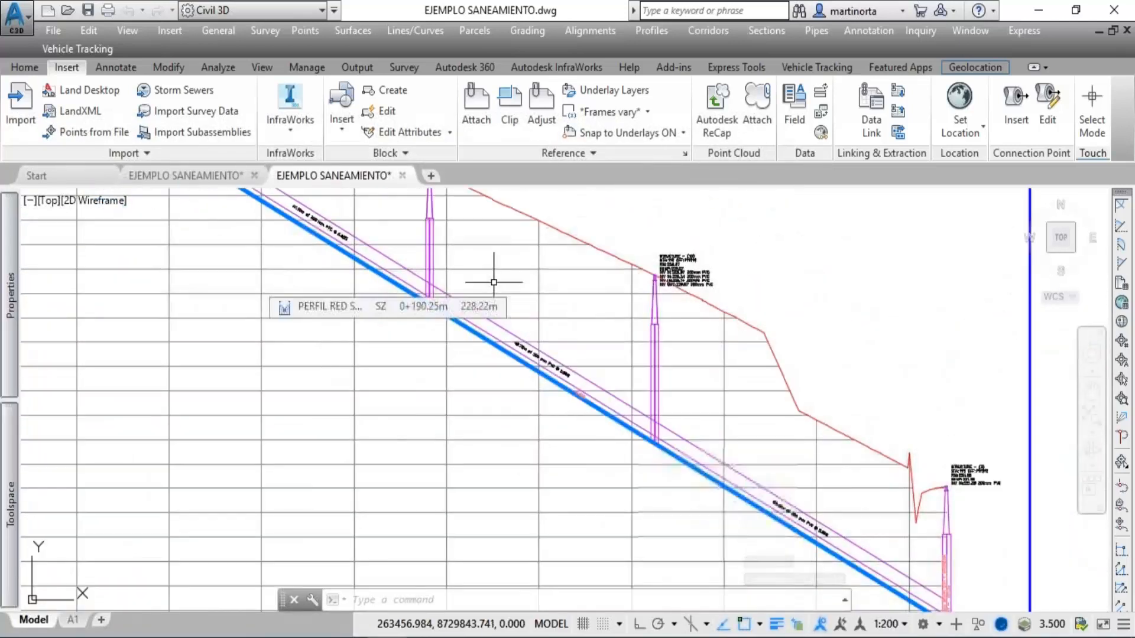
scroll(494, 283, "down", 2)
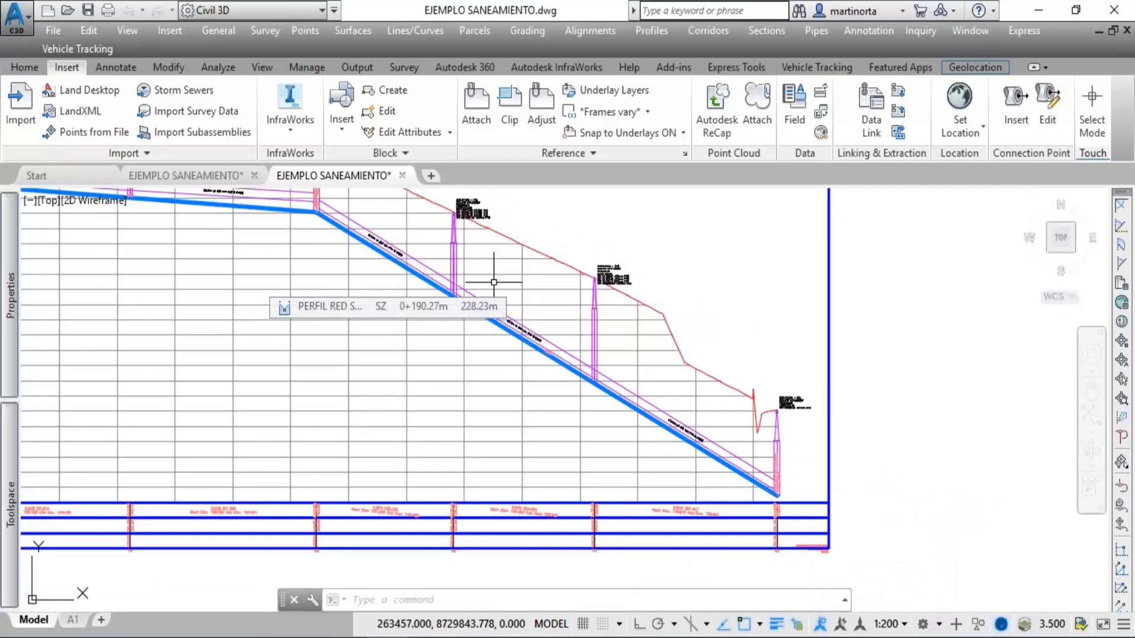
scroll(494, 283, "down", 2)
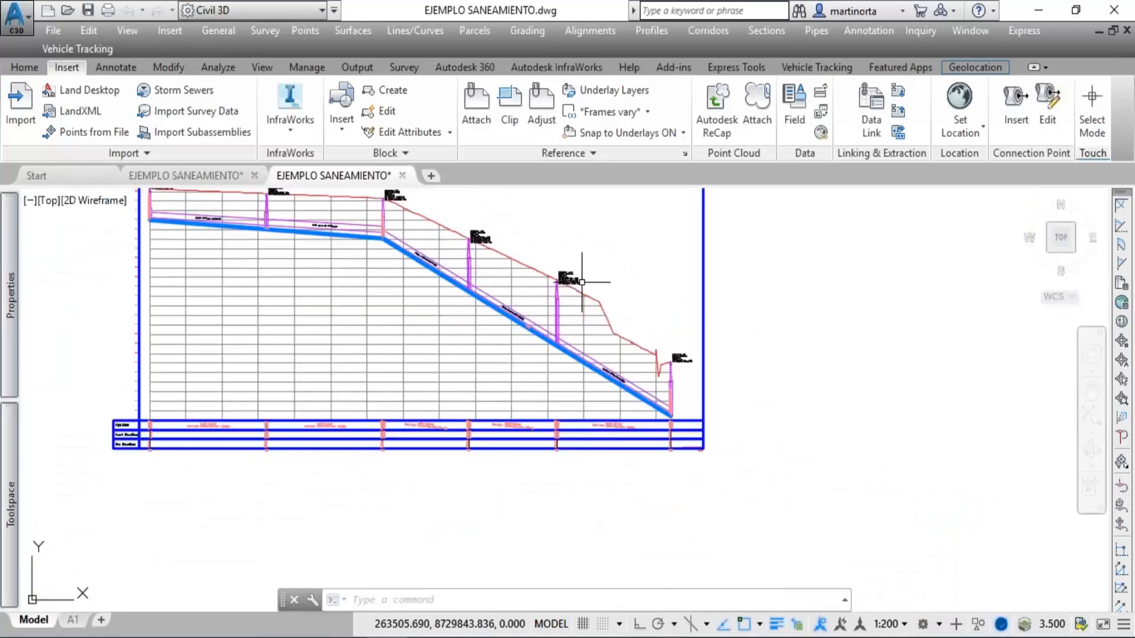
middle_click_drag(582, 282, 594, 419)
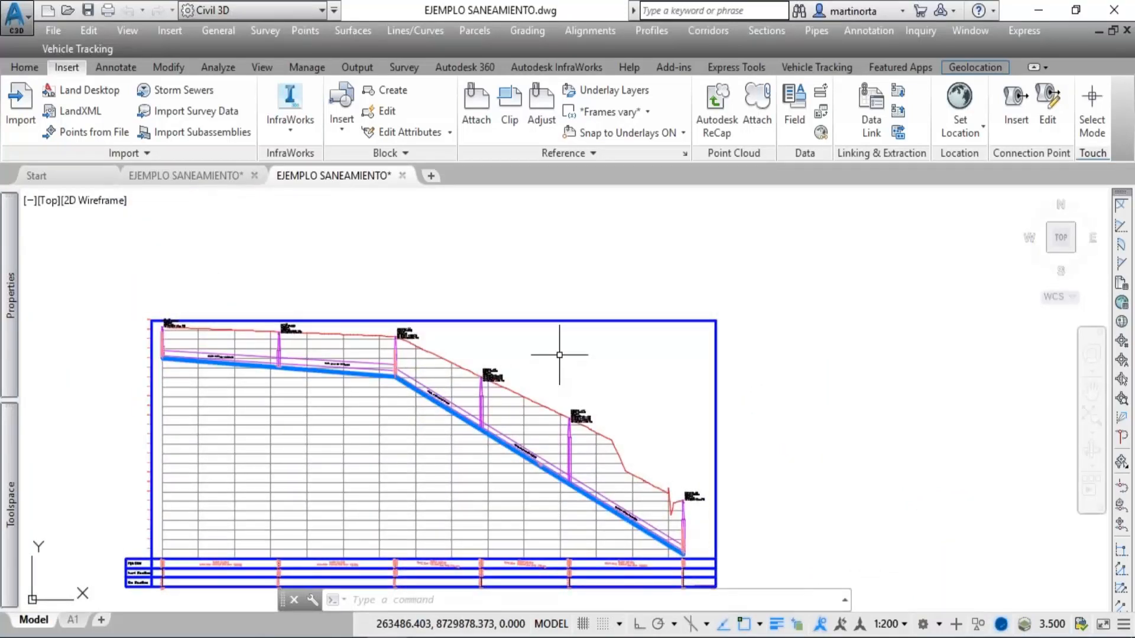
Examine the METRADO CARRETERA PRINCIPAL 1 RELLENO volume table in the CORREDOR - CARRETERA EXISTENTE frame.
scroll(559, 355, "down", 4)
mouse_move(684, 304)
middle_mouse_down()
mouse_move(630, 387)
mouse_move(420, 432)
middle_mouse_up()
scroll(578, 393, "up", 5)
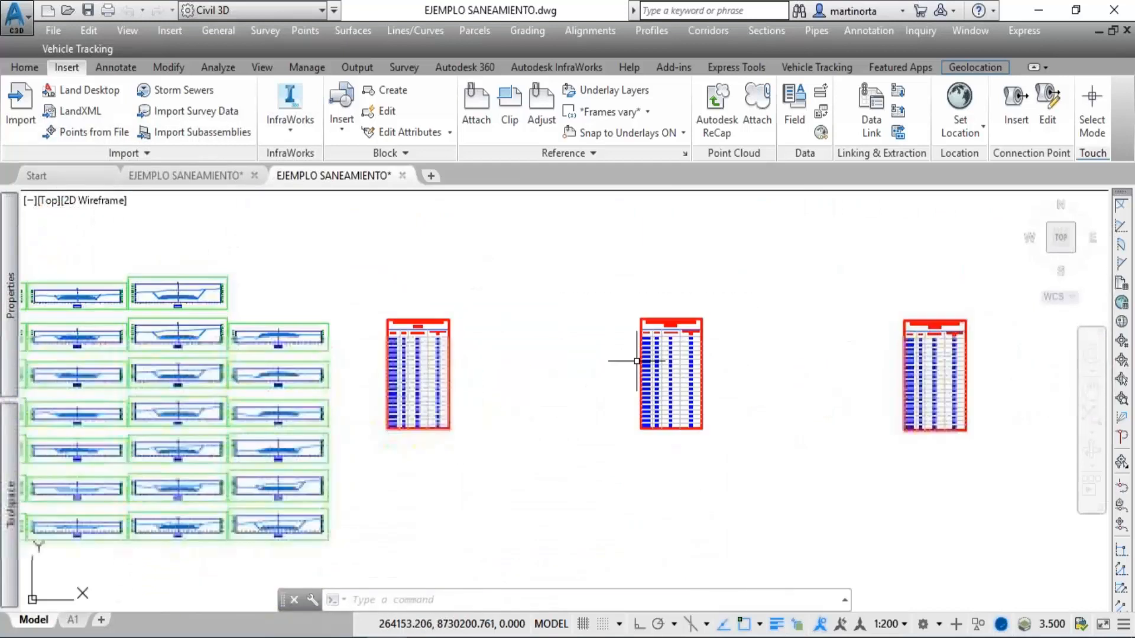
scroll(684, 335, "up", 2)
scroll(722, 329, "up", 2)
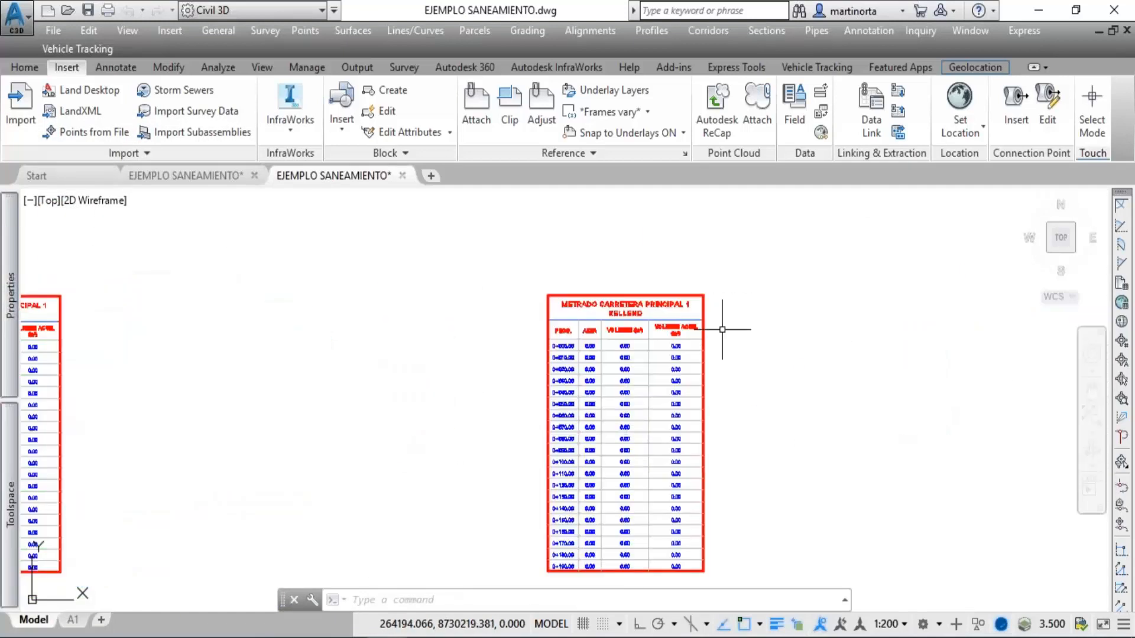
scroll(658, 344, "up", 3)
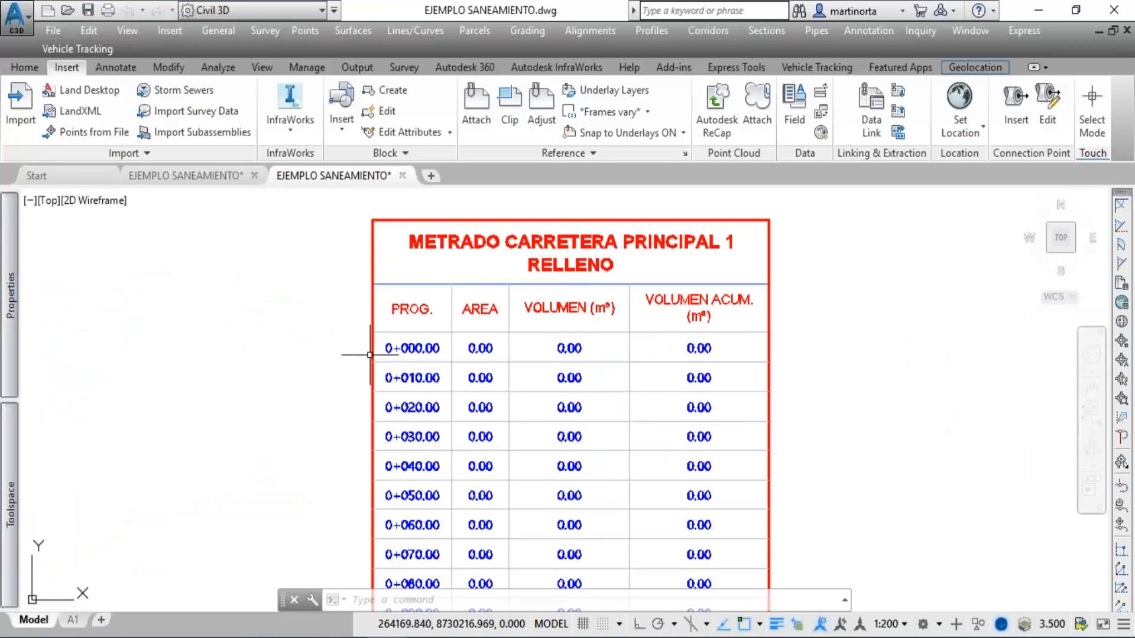
Inspect the existing road's cross sections at stations 0+390.00 and 0+399.44, and review the complete corridor frame.
mouse_move(500, 352)
middle_mouse_down()
mouse_move(1134, 342)
mouse_move(1134, 332)
middle_mouse_up()
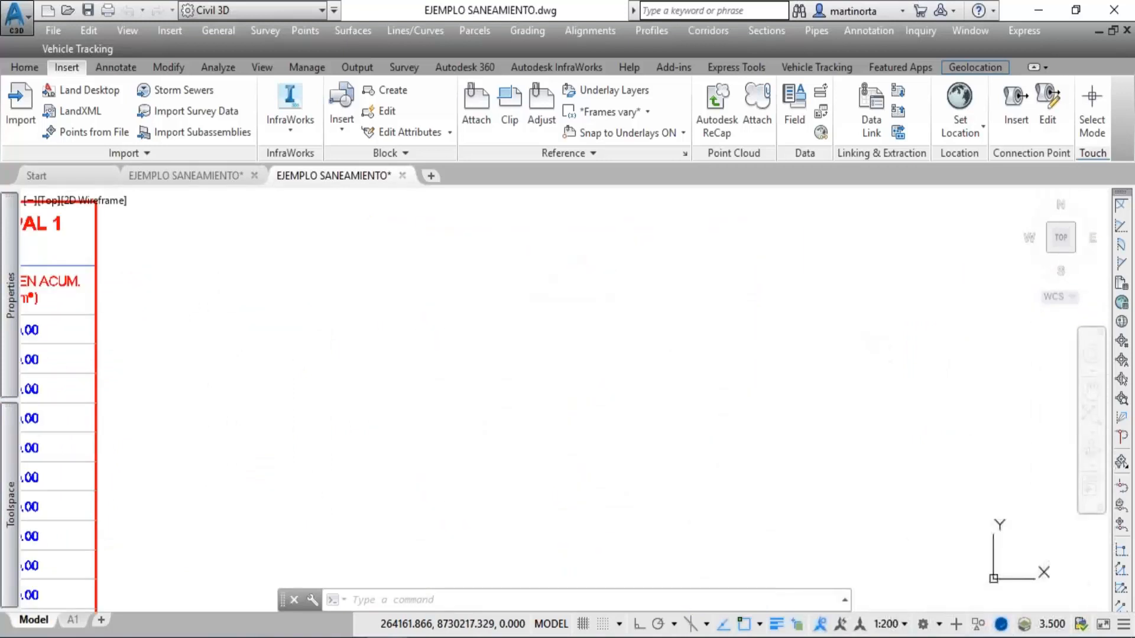
middle_click_drag(353, 369, 1134, 348)
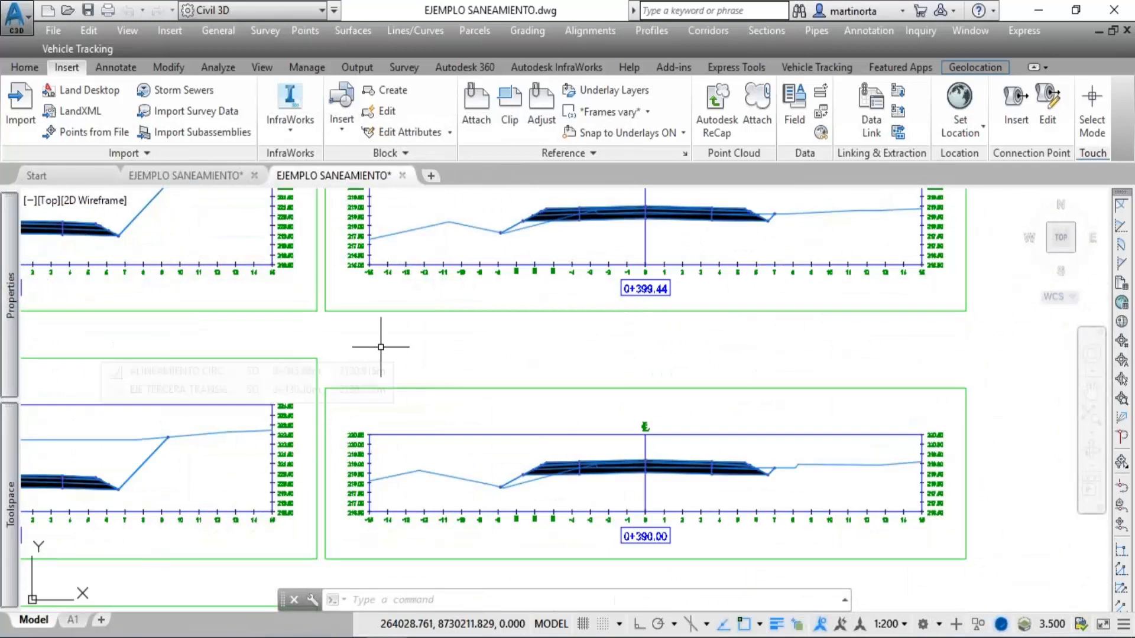
scroll(379, 350, "down", 12)
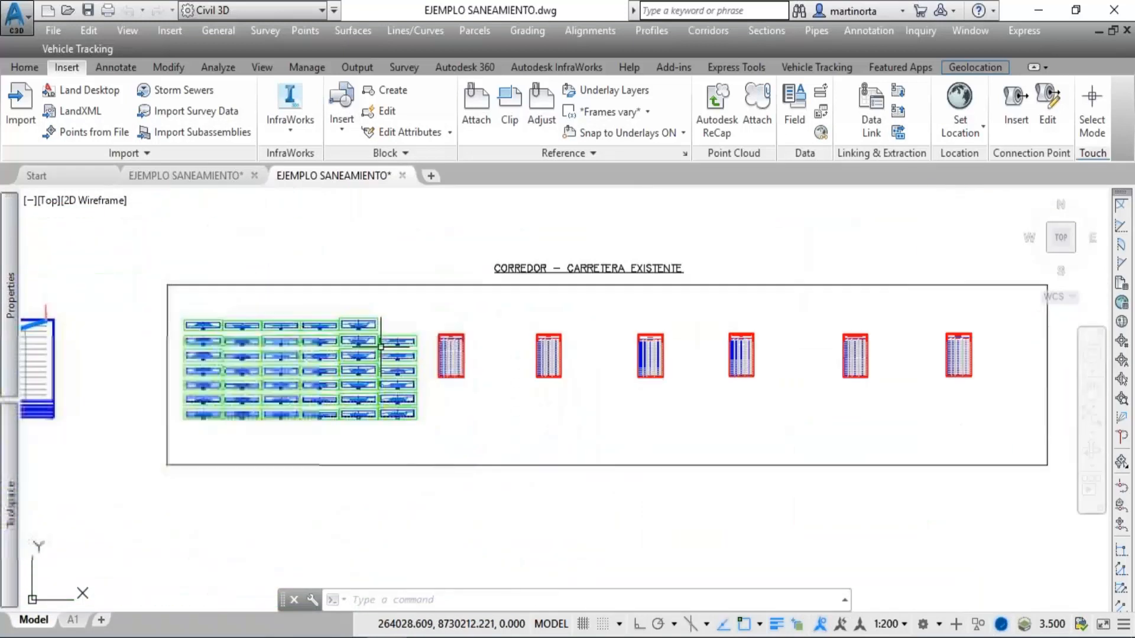
middle_click_drag(590, 378, 321, 369)
Locate the corridor frames west of the terrain and examine the PRIMERA TRANSVERSAL volume tables by material.
scroll(473, 317, "down", 8)
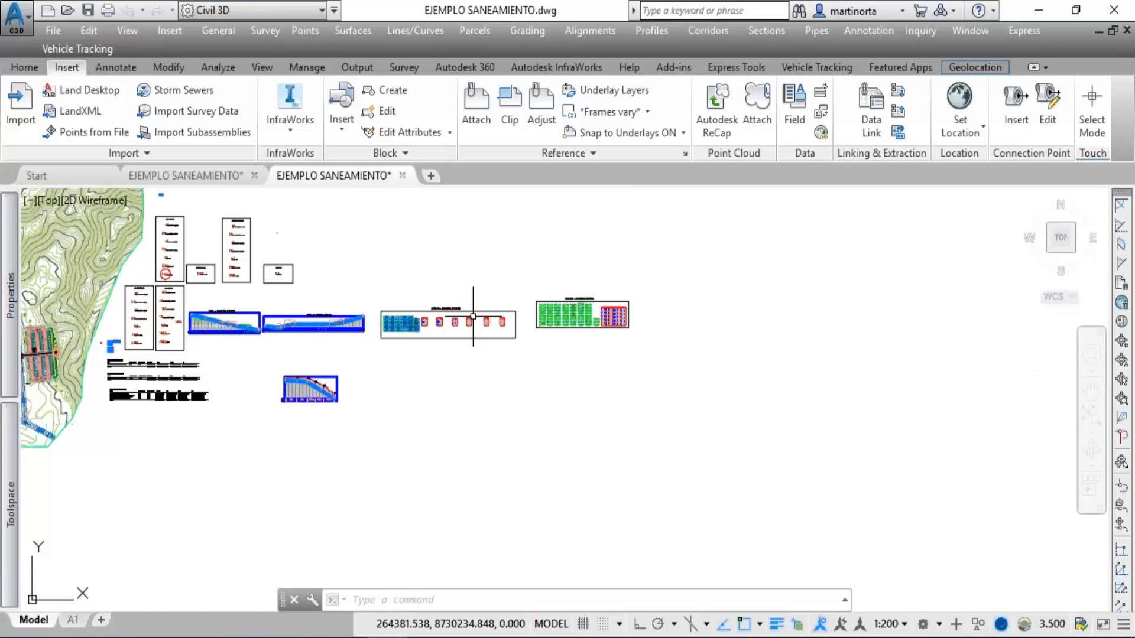
scroll(473, 318, "down", 3)
middle_click_drag(361, 359, 463, 460)
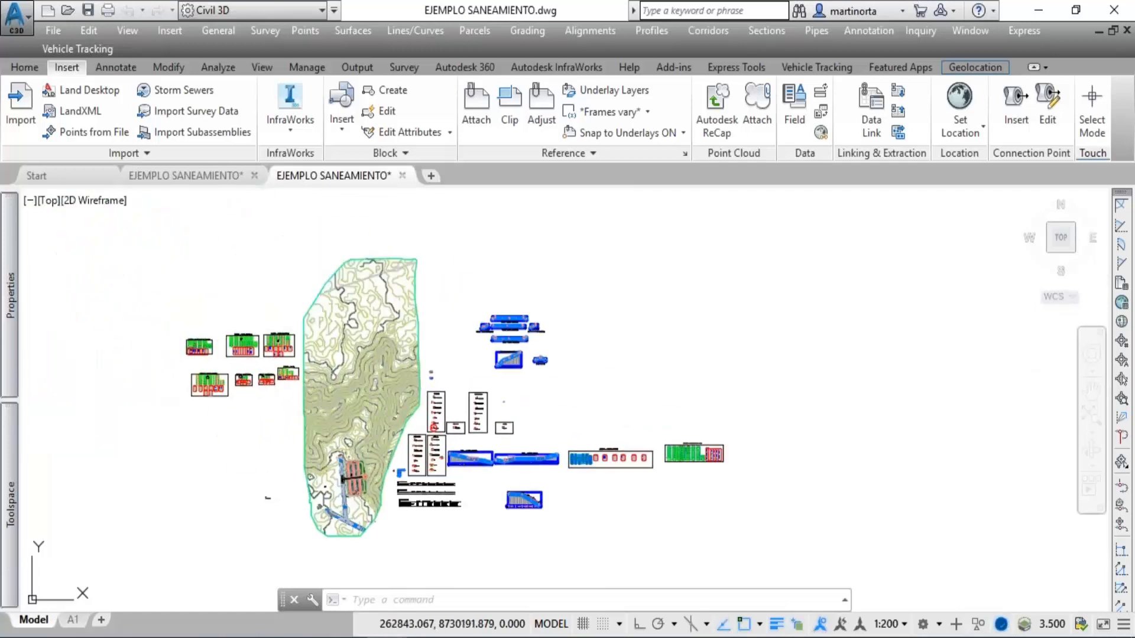
scroll(225, 387, "up", 2)
scroll(254, 322, "up", 10)
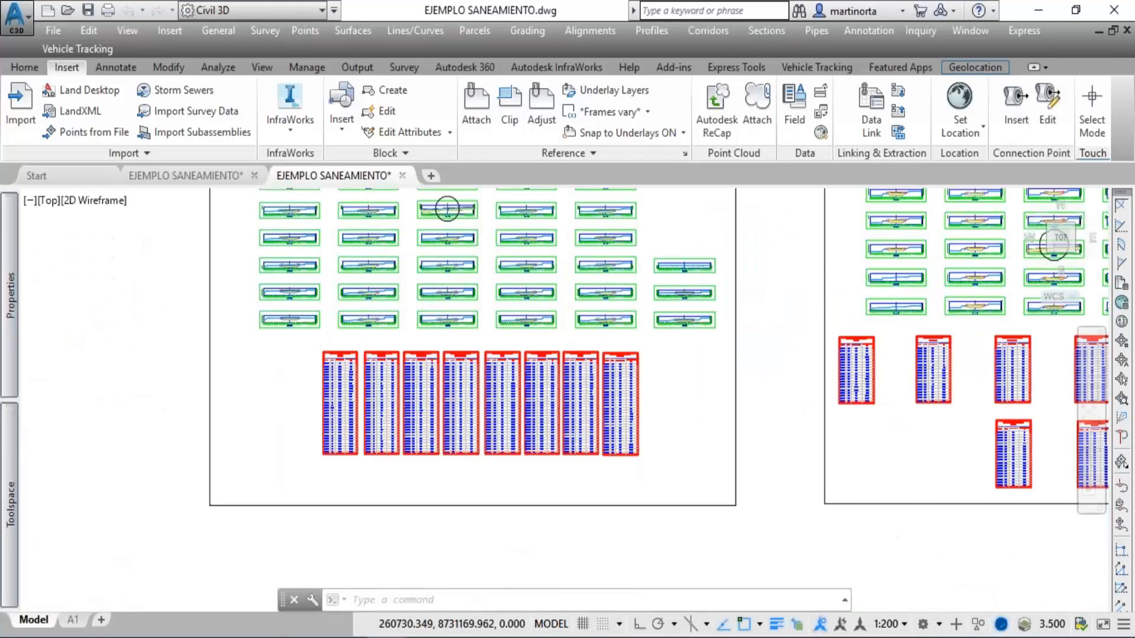
scroll(458, 408, "up", 4)
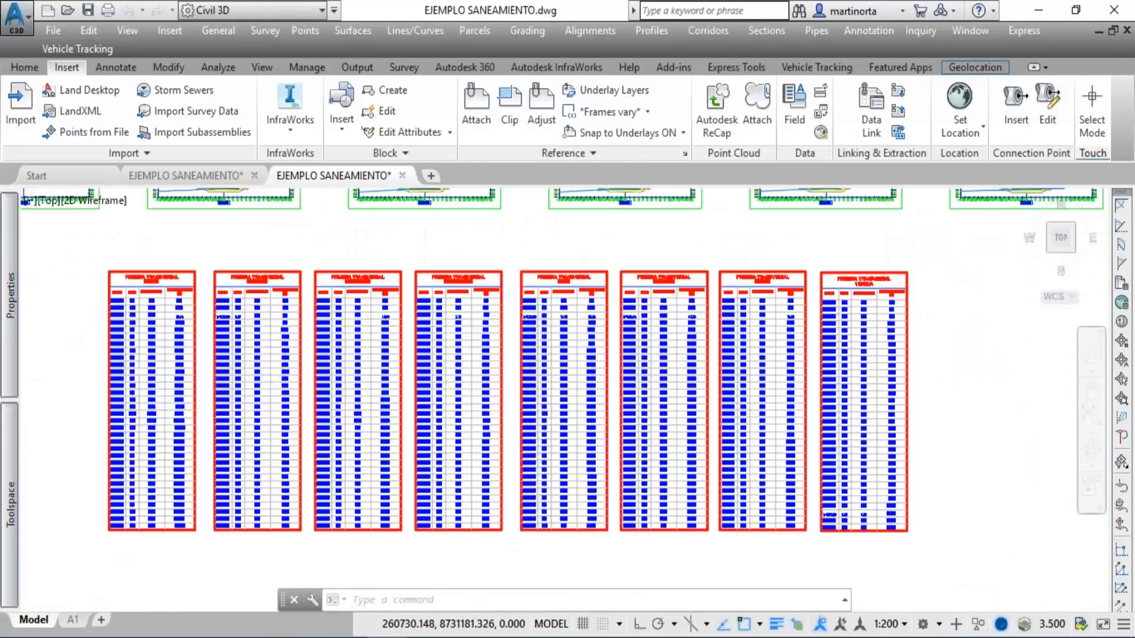
scroll(454, 346, "up", 2)
Inspect the pavement layers, sidewalks and cut and fill areas in the Primera Transversal cross section at station 0+120.00.
middle_click_drag(456, 345, 490, 637)
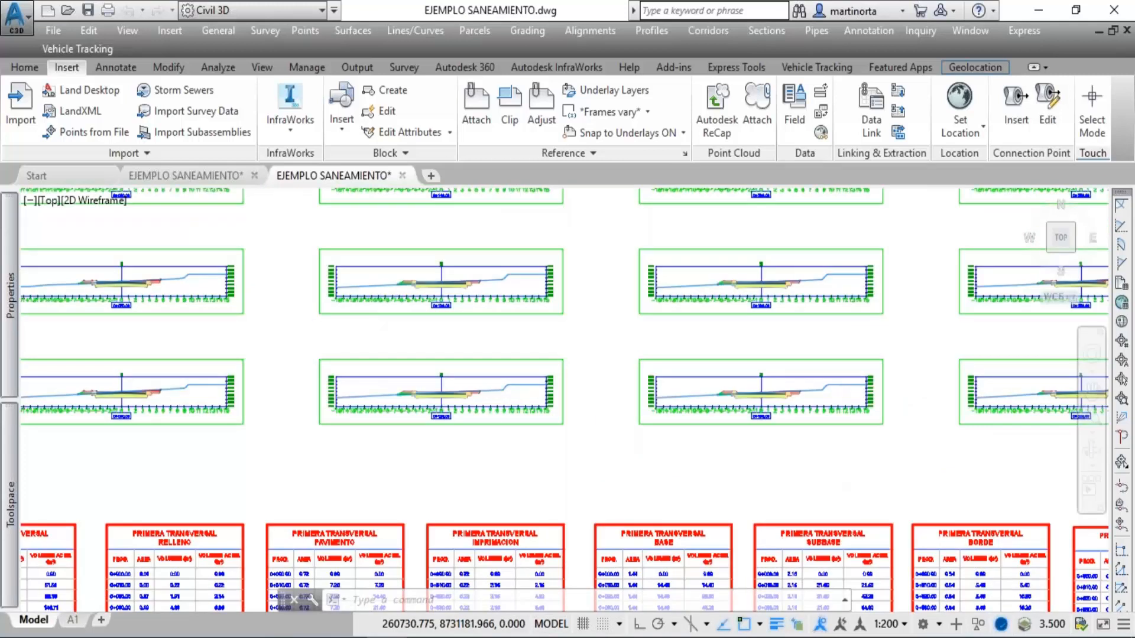
scroll(441, 418, "up", 6)
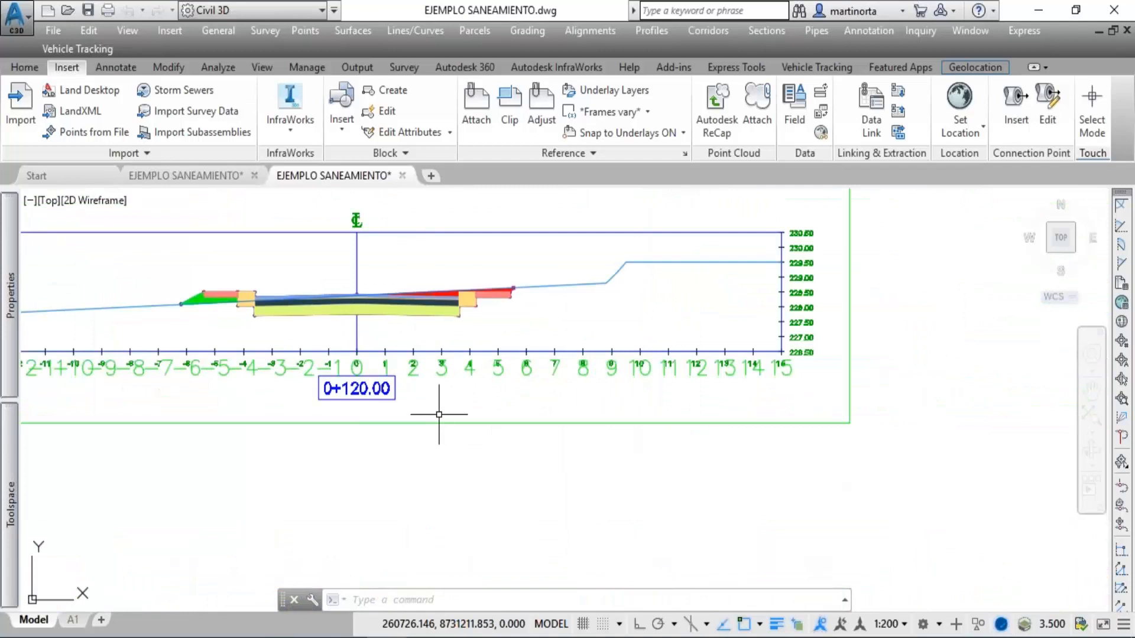
scroll(380, 307, "up", 2)
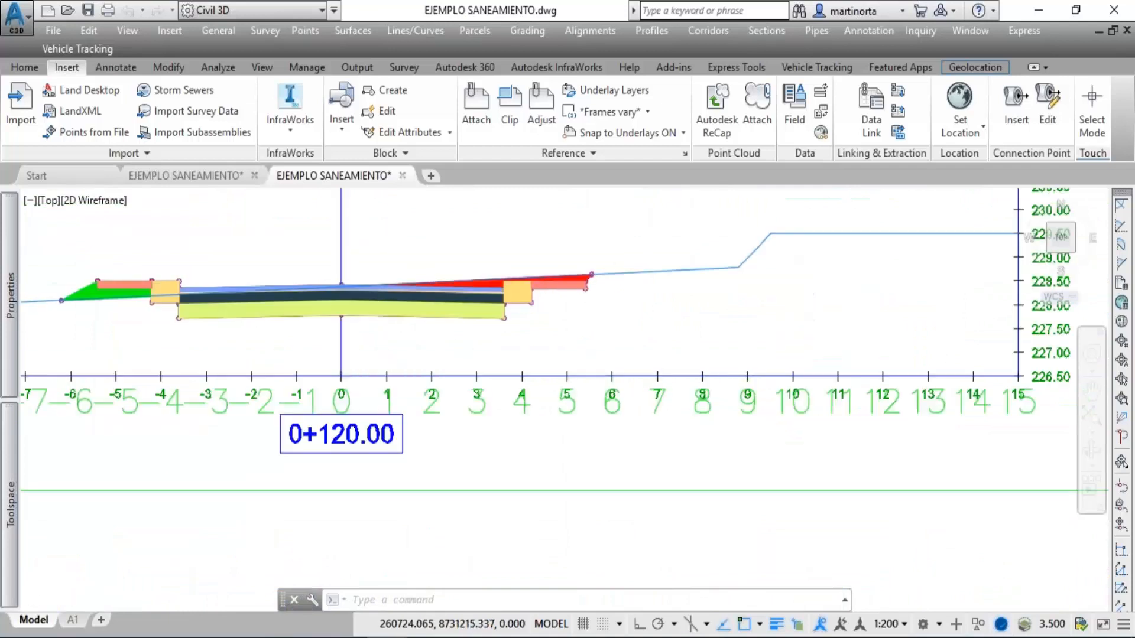
middle_click_drag(377, 313, 418, 388)
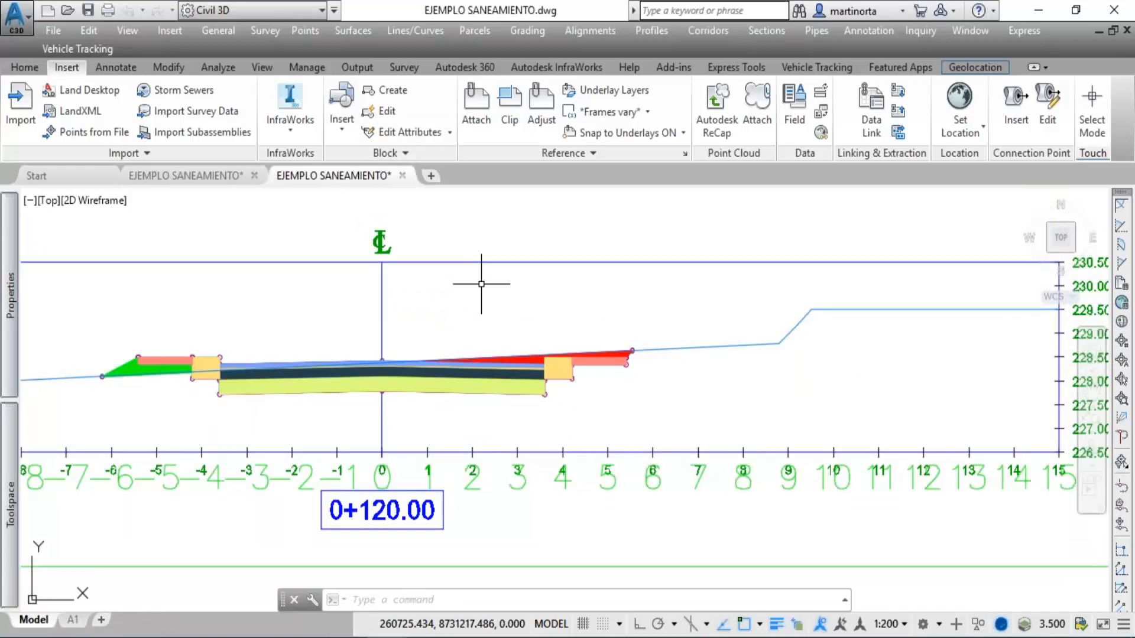
scroll(481, 284, "down", 4)
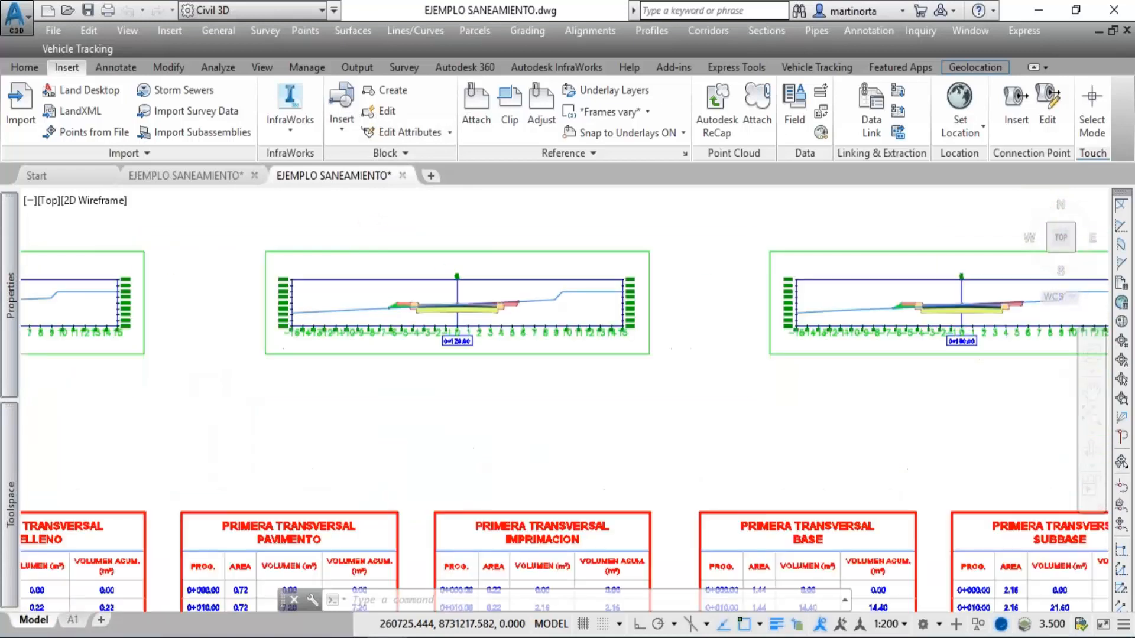
Review the section and table layout of the CORREDOR - PRIMERA TRANVERSAL and SEGUNDA TRANVERSAL frames and the neighbouring corridor frames.
scroll(459, 305, "down", 5)
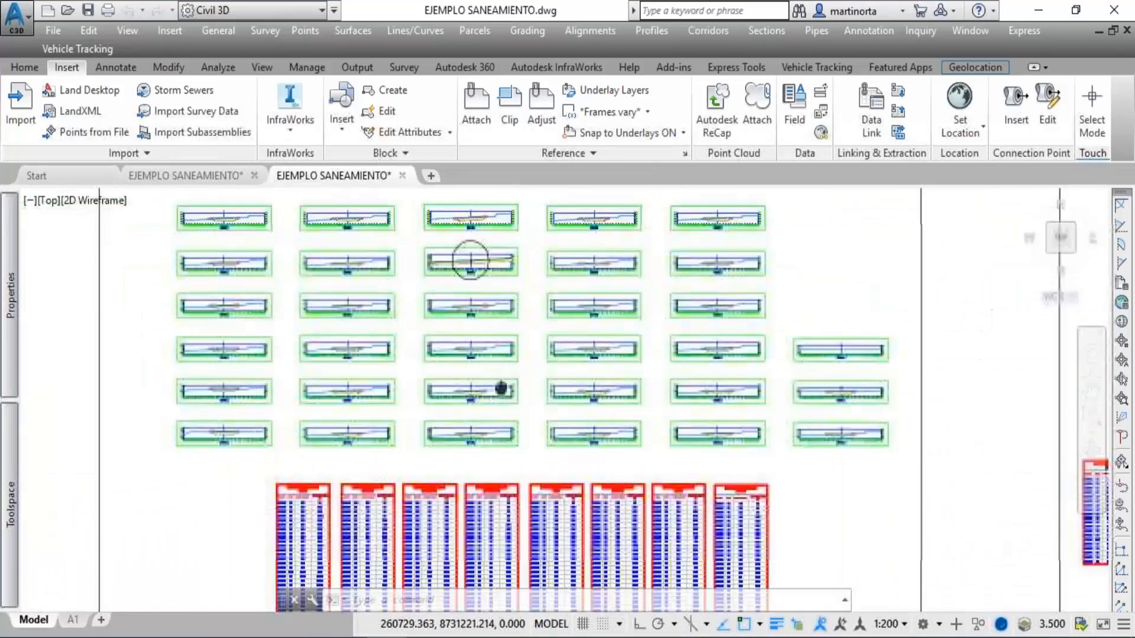
scroll(459, 305, "down", 2)
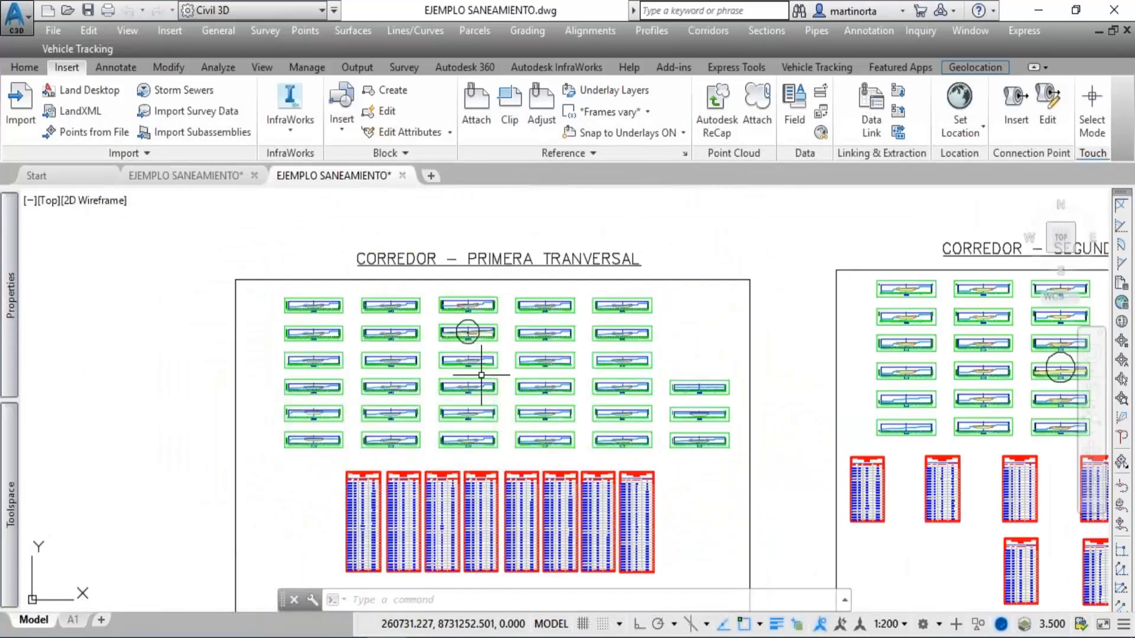
scroll(482, 375, "down", 1)
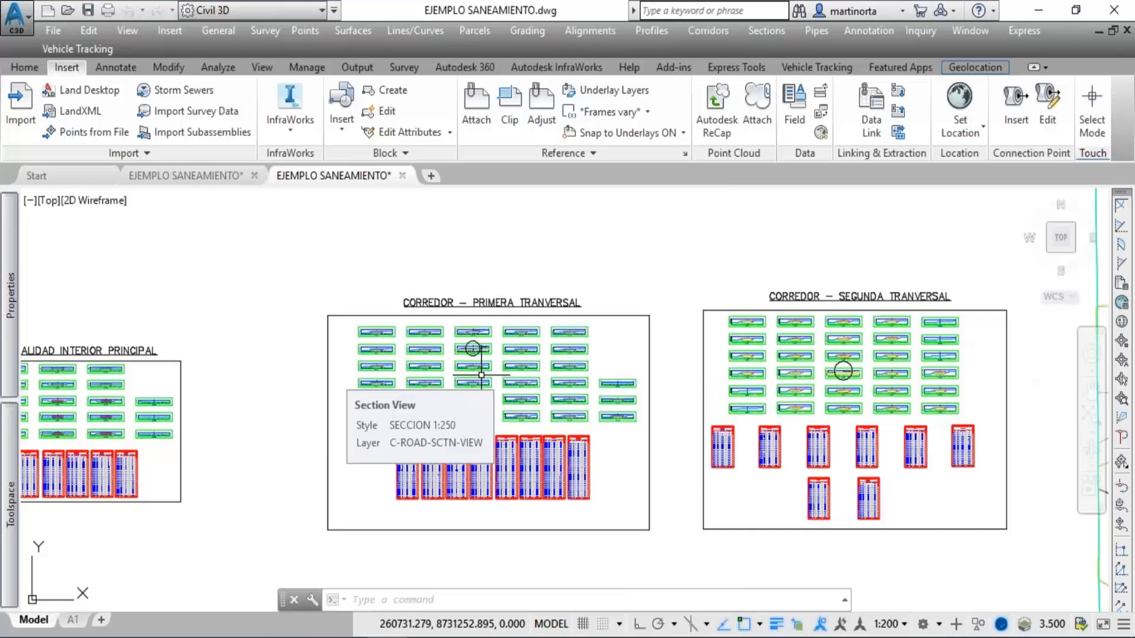
scroll(481, 375, "down", 2)
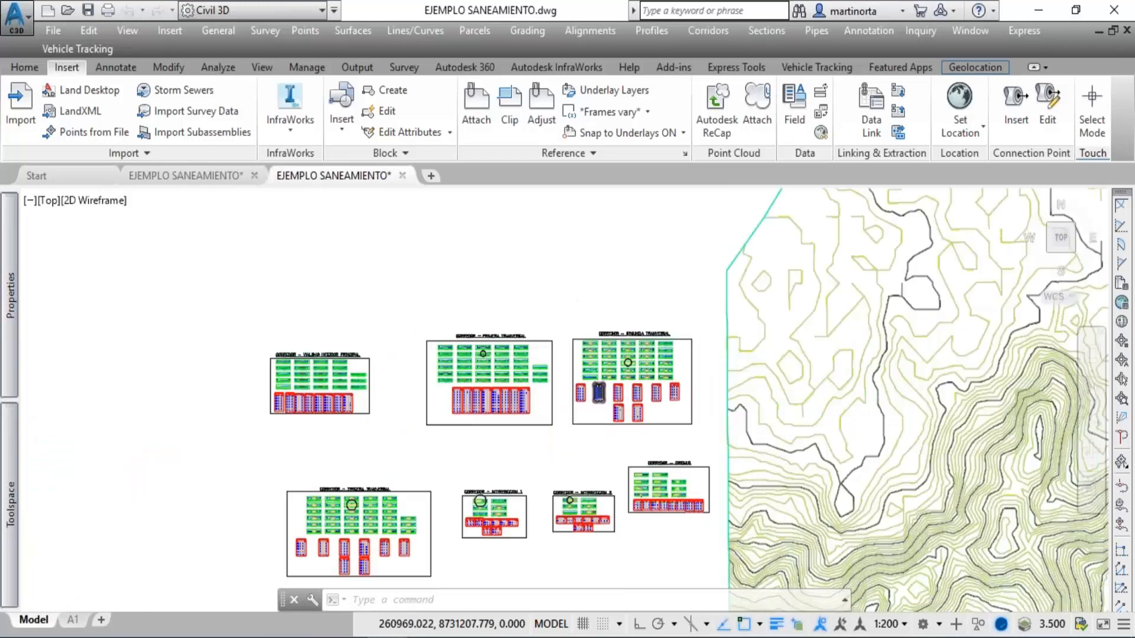
scroll(601, 384, "down", 2)
Return to the site plan with the lots and roads, and view the tables and profiles east of it.
middle_click_drag(690, 369, 261, 357)
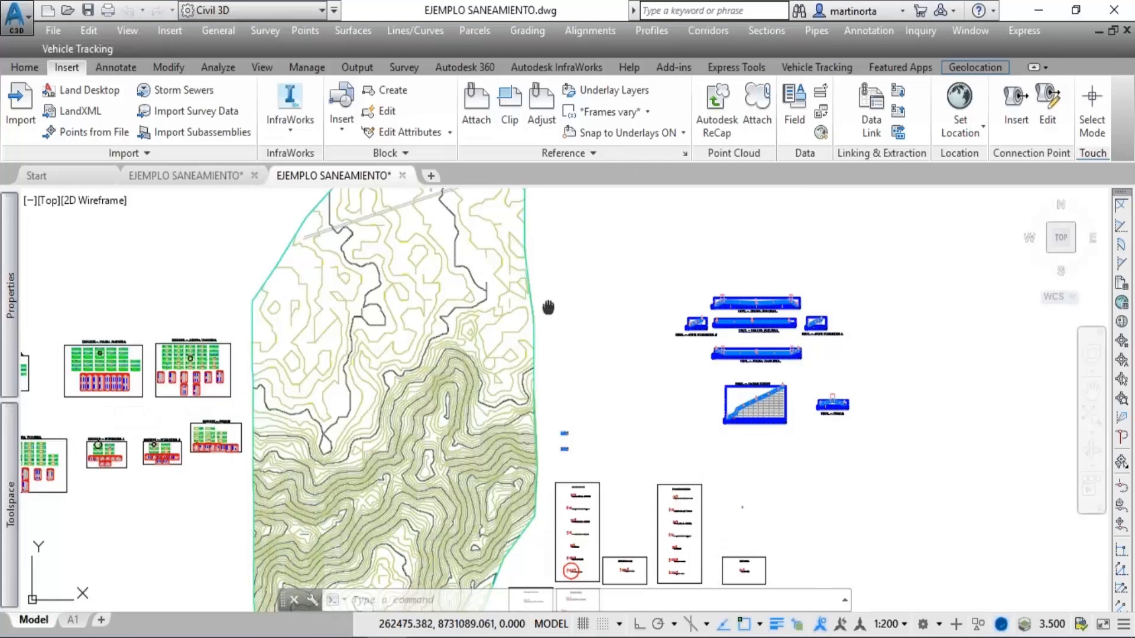
mouse_move(549, 308)
middle_mouse_down()
mouse_move(539, 244)
mouse_move(558, 63)
middle_mouse_up()
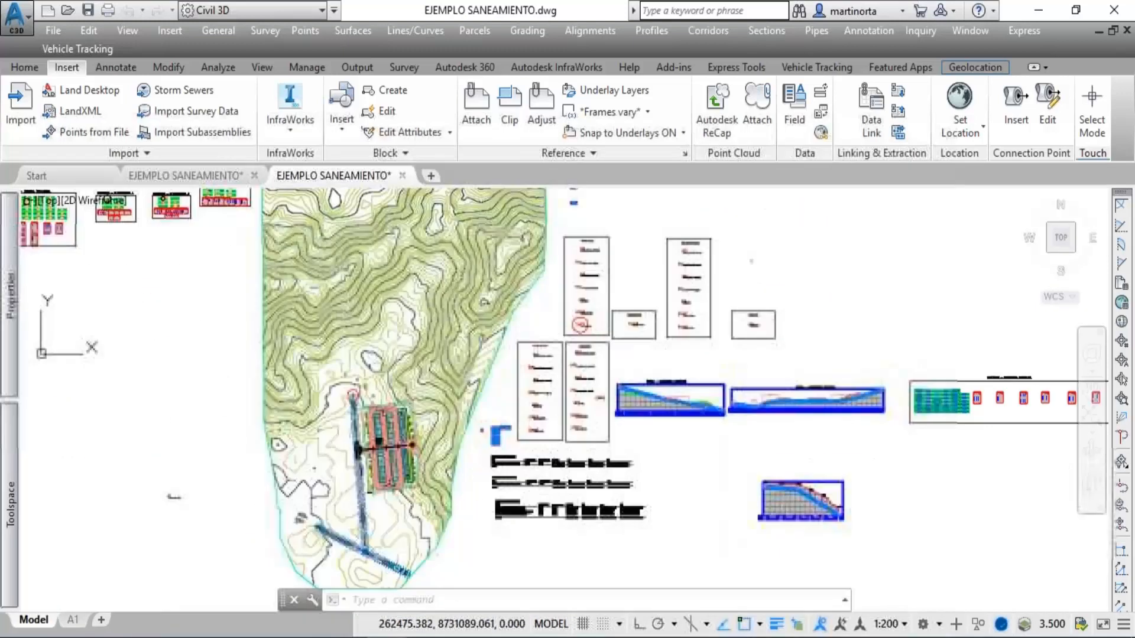
middle_click_drag(578, 168, 579, 134)
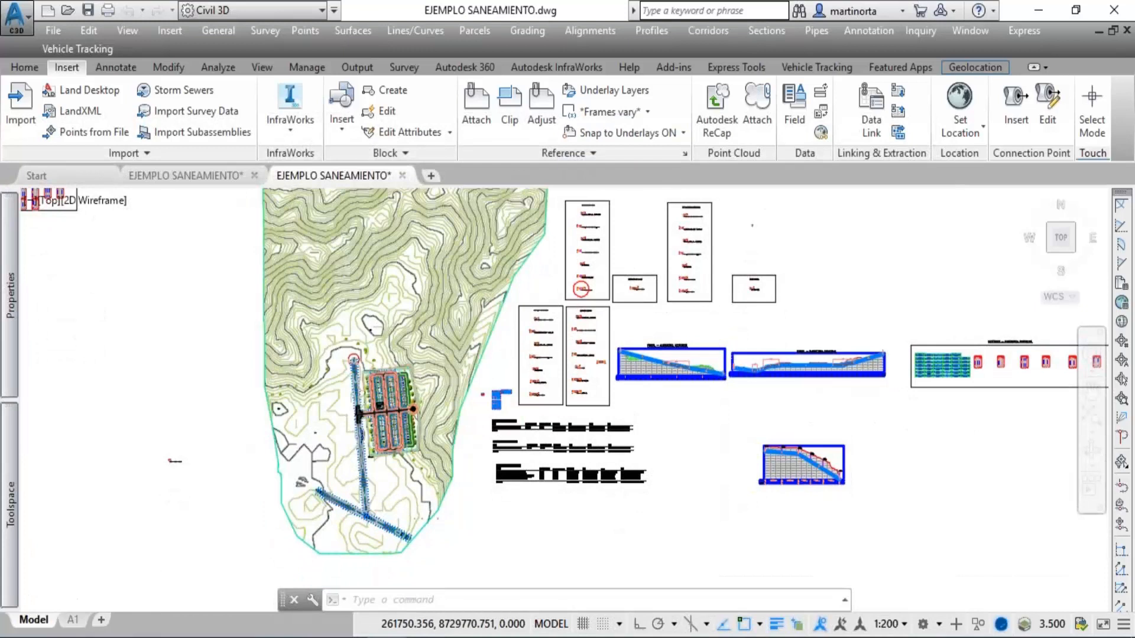
Switch to the InfraWorks model MODULO 1 EP. and examine the 3D subdivision from an aerial overview down to its entrance road.
scroll(367, 472, "up", 2)
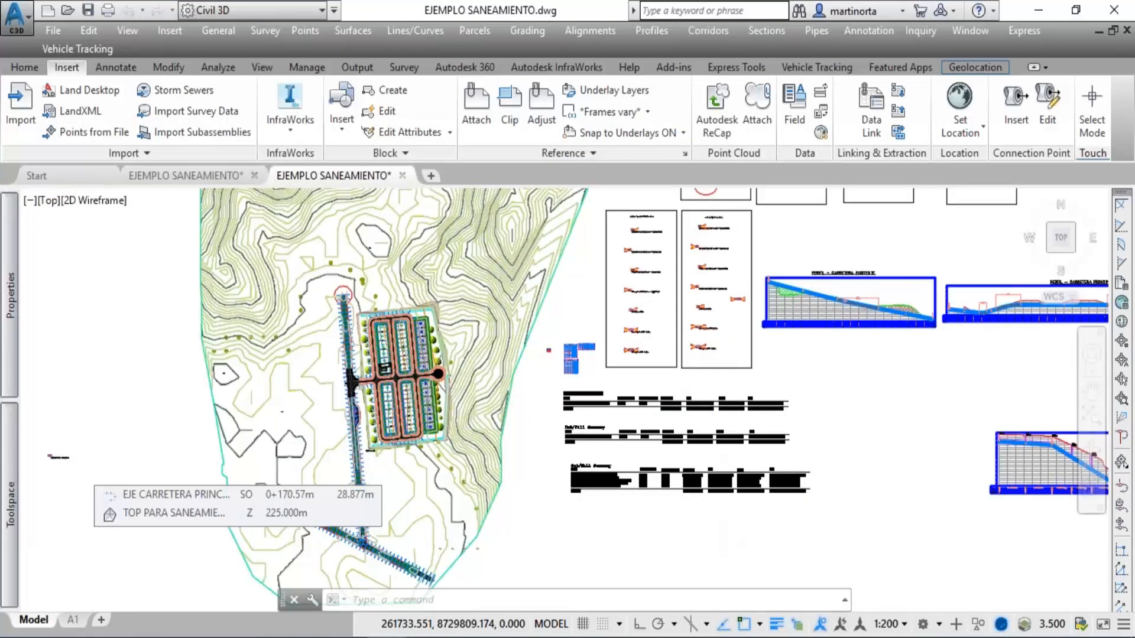
scroll(364, 492, "up", 2)
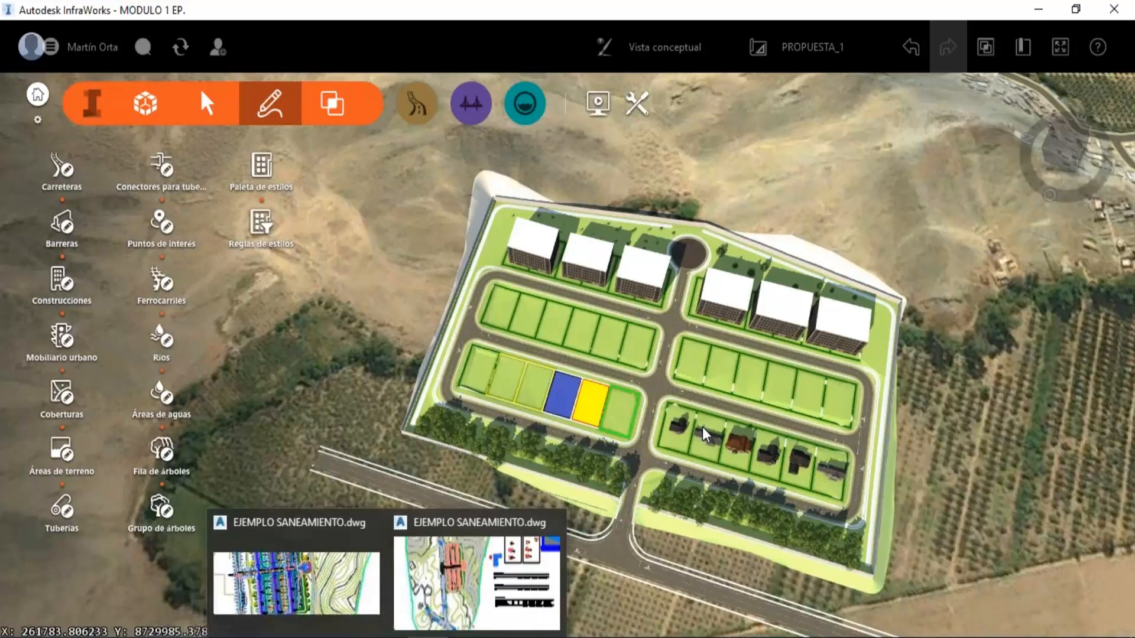
left_click_drag(549, 513, 694, 407)
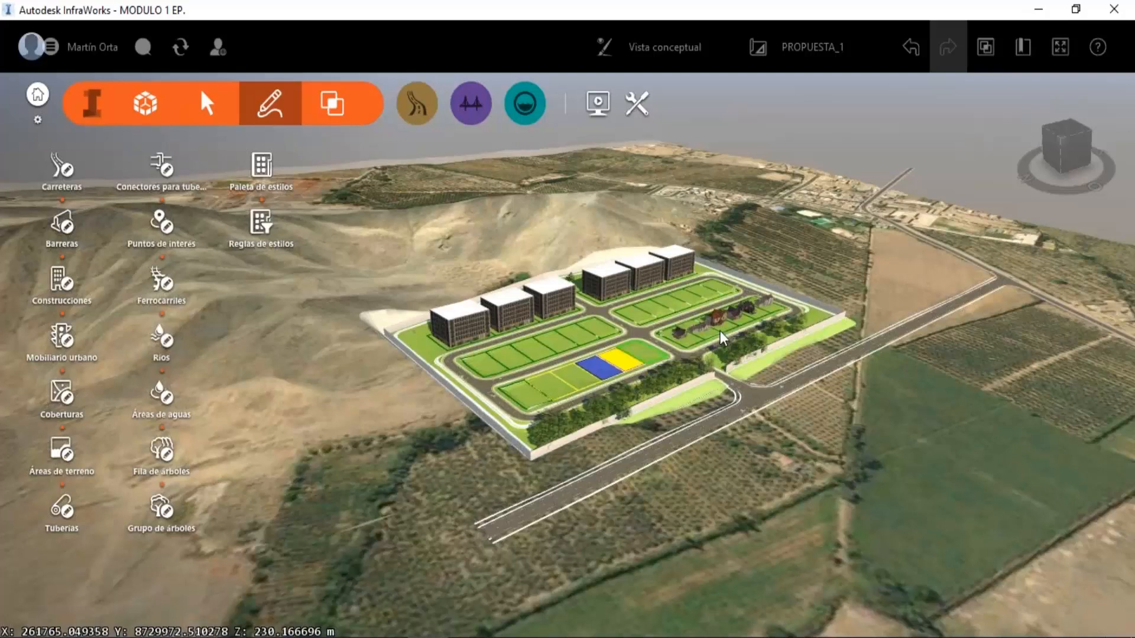
scroll(720, 337, "up", 5)
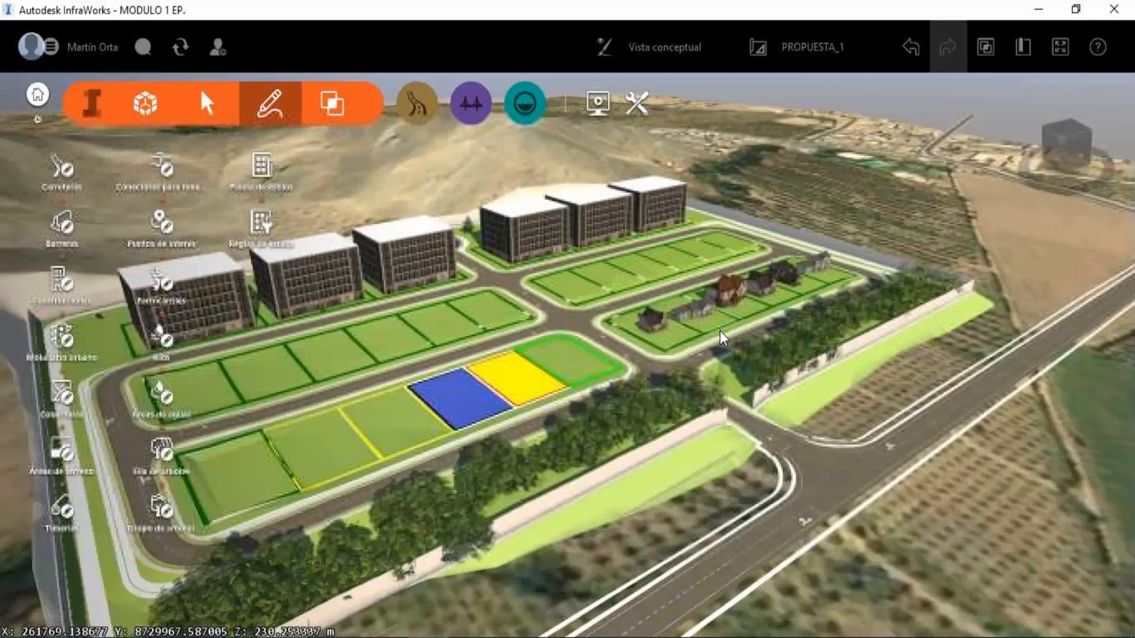
scroll(720, 337, "up", 2)
left_click_drag(720, 337, 666, 251)
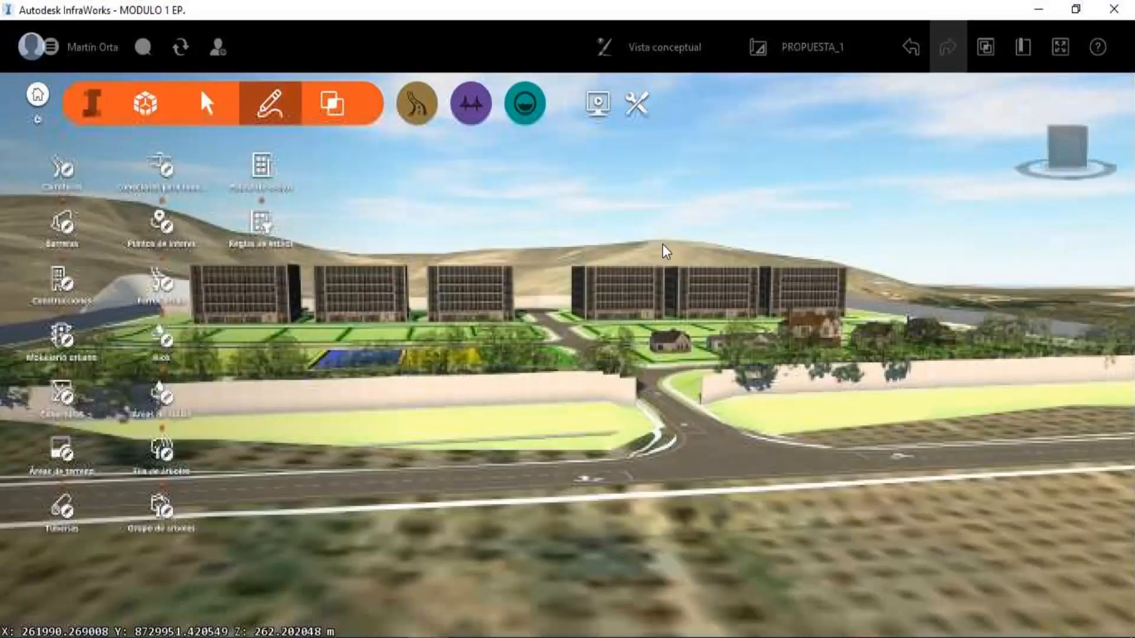
scroll(651, 254, "up", 2)
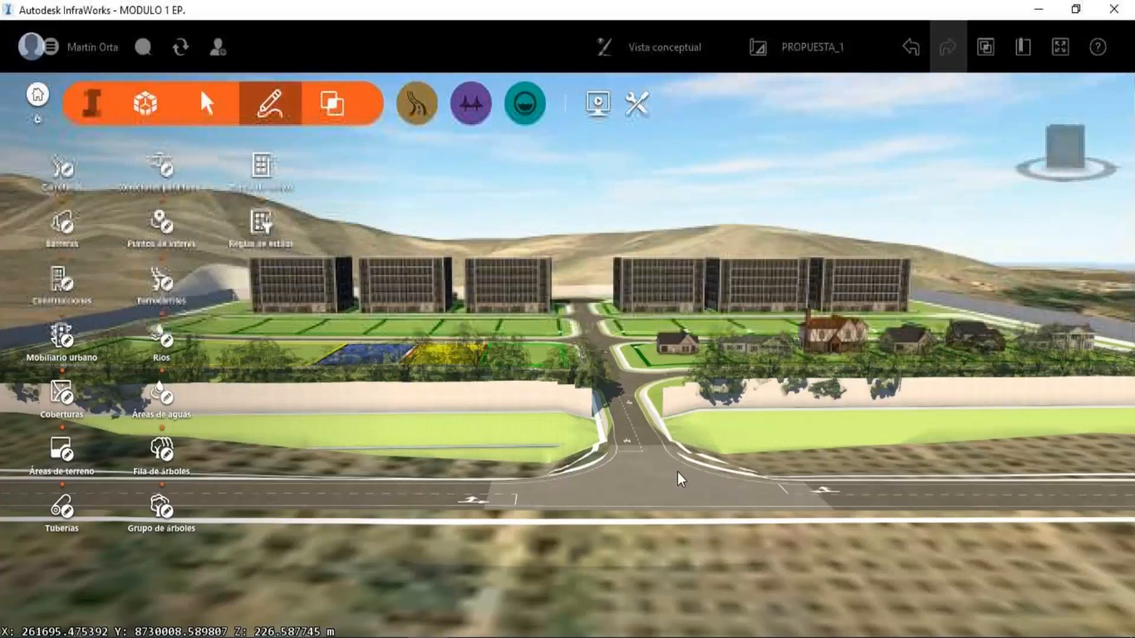
scroll(677, 477, "up", 1)
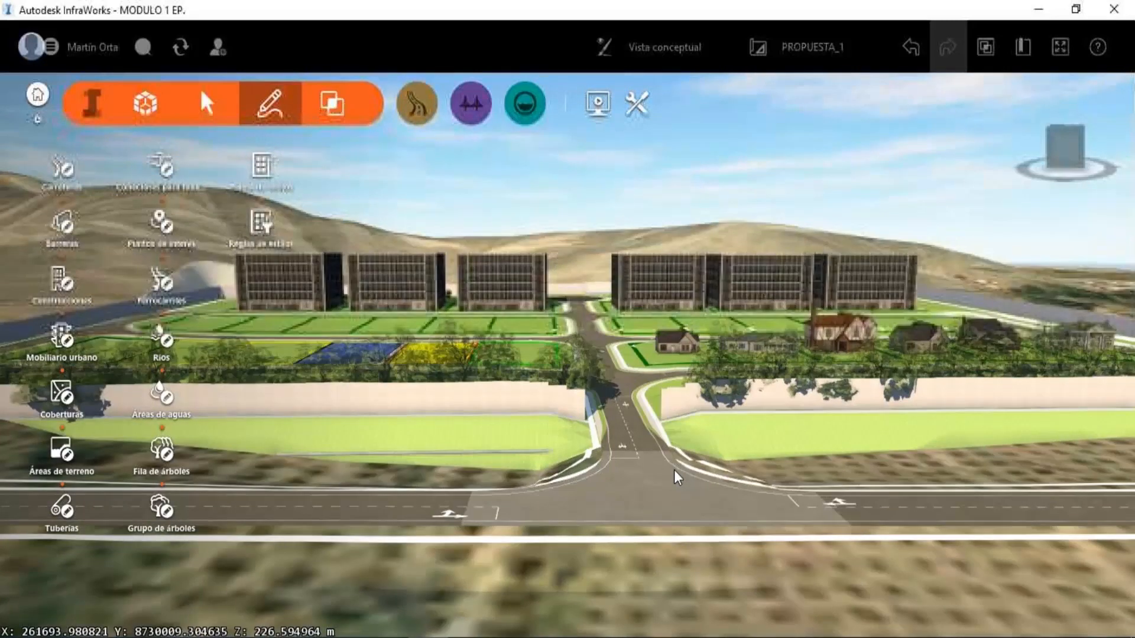
scroll(656, 359, "up", 4)
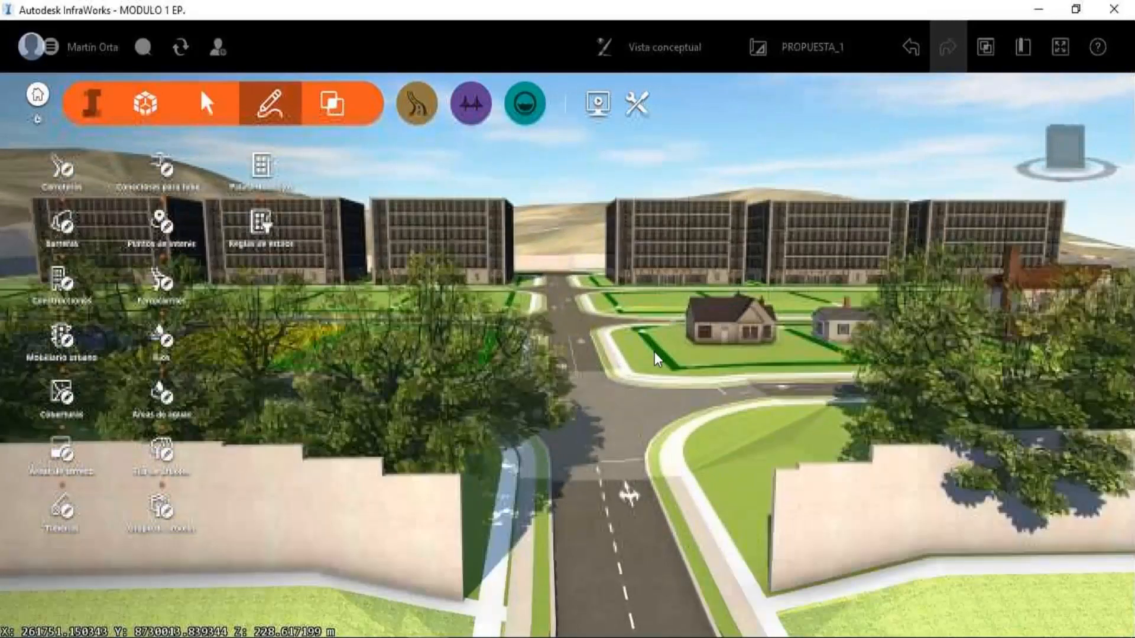
Examine the lots, internal streets, sidewalks and crossings between the houses and the apartment blocks.
left_click_drag(654, 353, 512, 498)
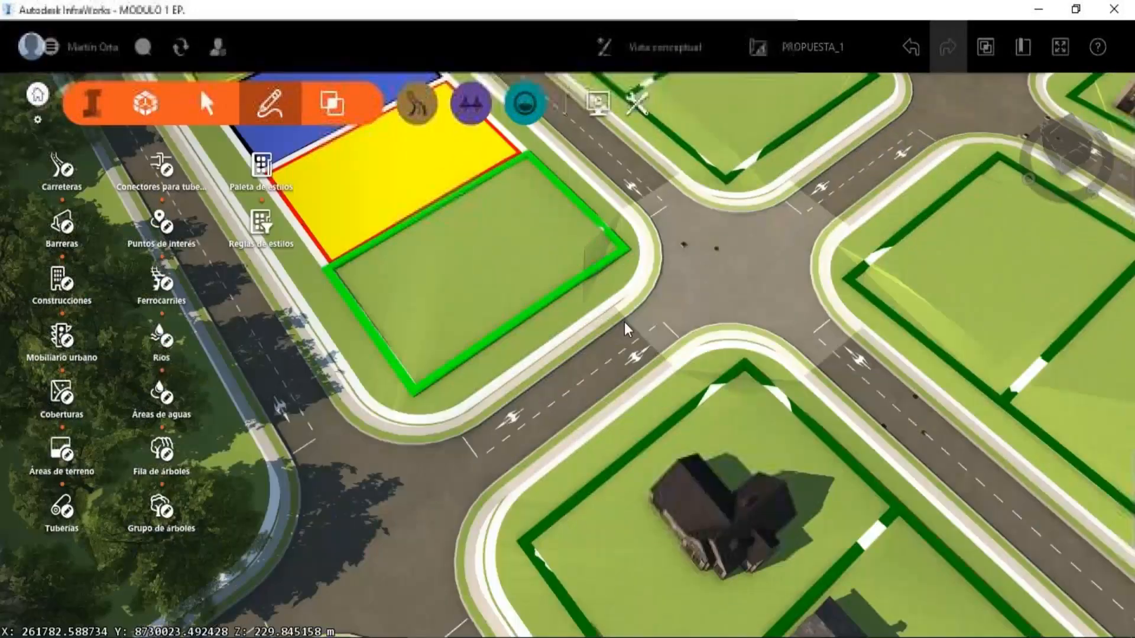
middle_click_drag(628, 329, 449, 455)
middle_click_drag(678, 256, 486, 520)
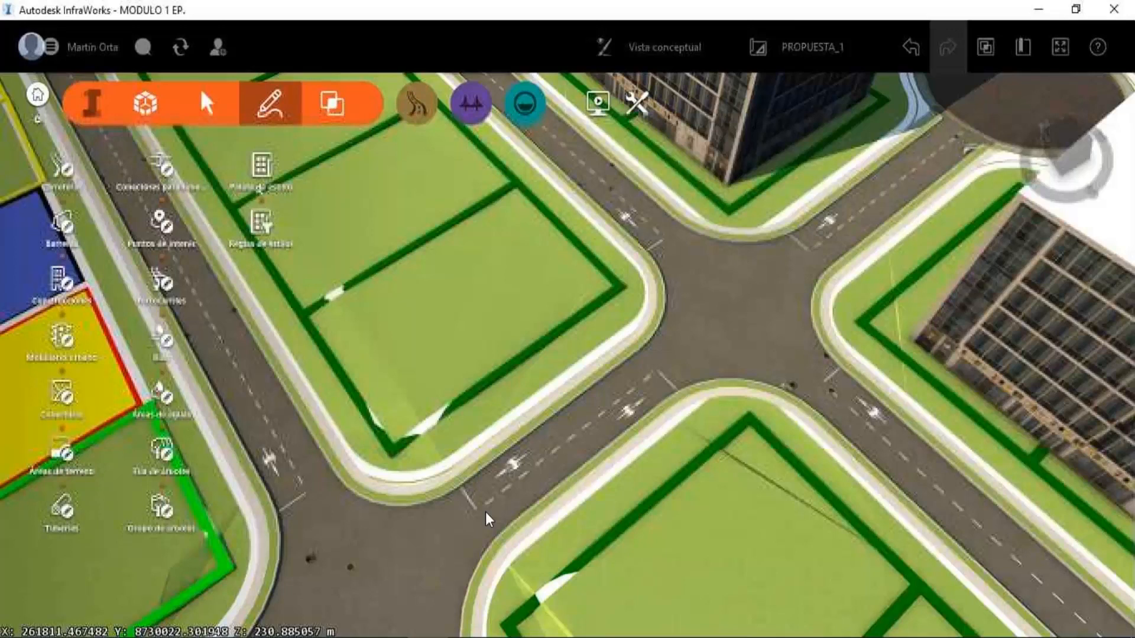
scroll(384, 515, "down", 2)
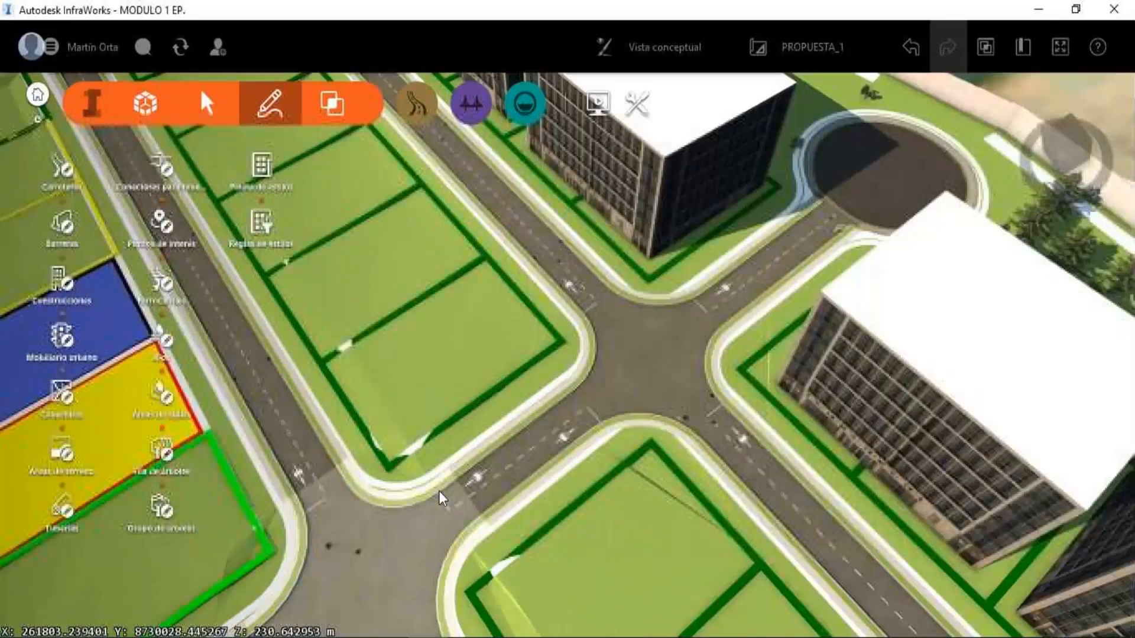
left_click_drag(441, 499, 556, 407)
scroll(561, 398, "down", 1)
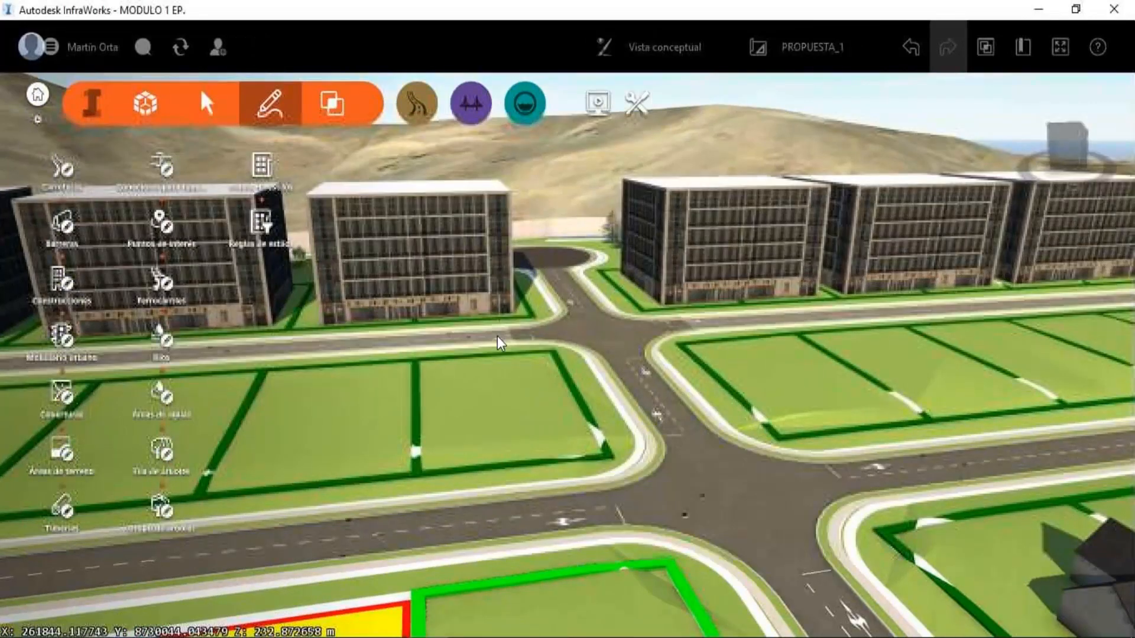
scroll(497, 335, "down", 3)
scroll(501, 343, "up", 1)
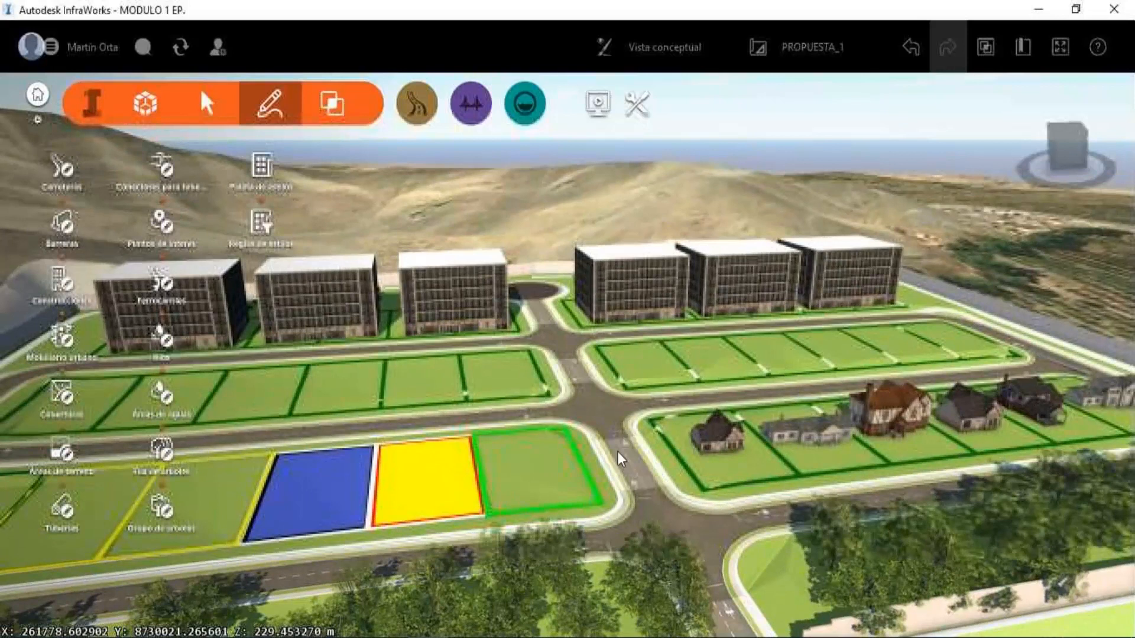
scroll(620, 459, "up", 2)
scroll(620, 459, "up", 5)
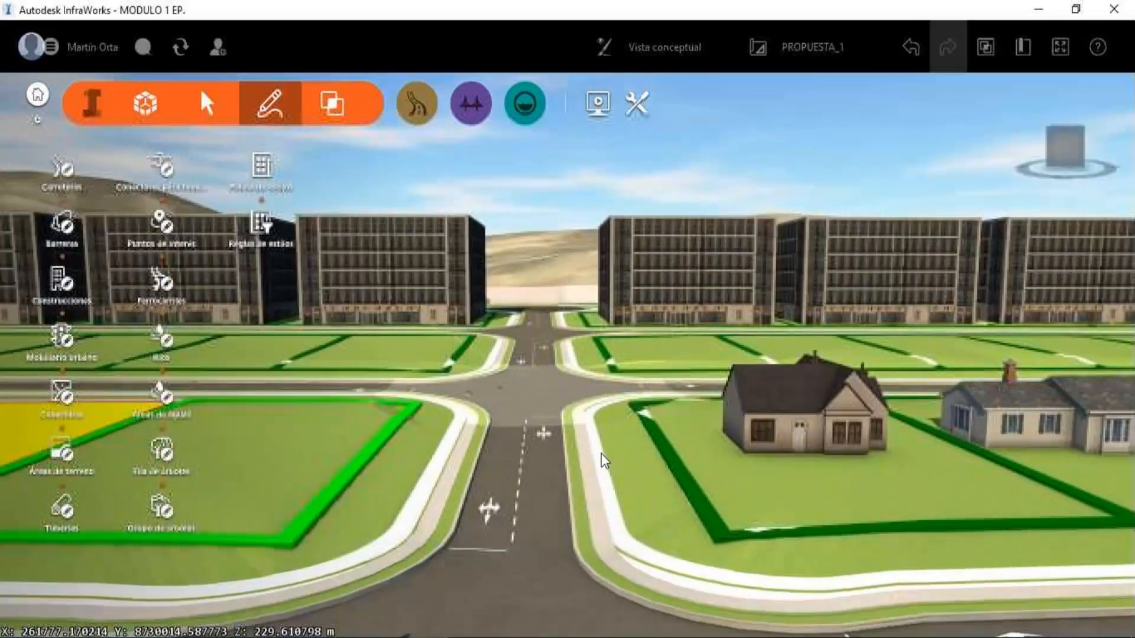
Review the whole lot layout, the tree rows, the perimeter wall and the entrance junction with the main road.
left_click_drag(601, 454, 527, 260)
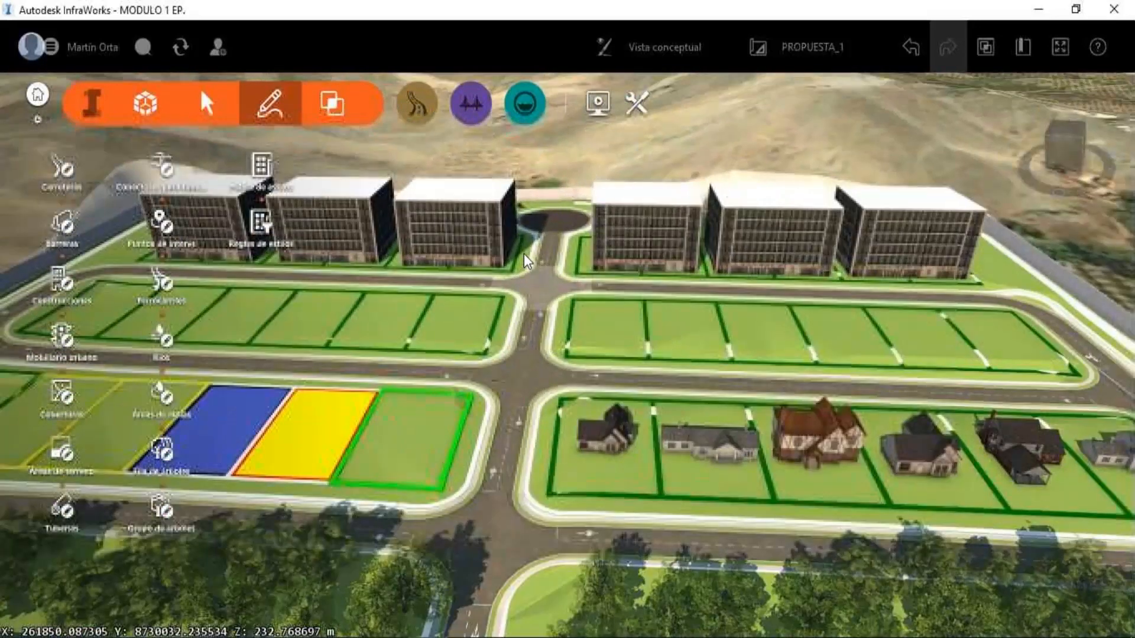
middle_click_drag(527, 261, 525, 107)
scroll(521, 470, "up", 2)
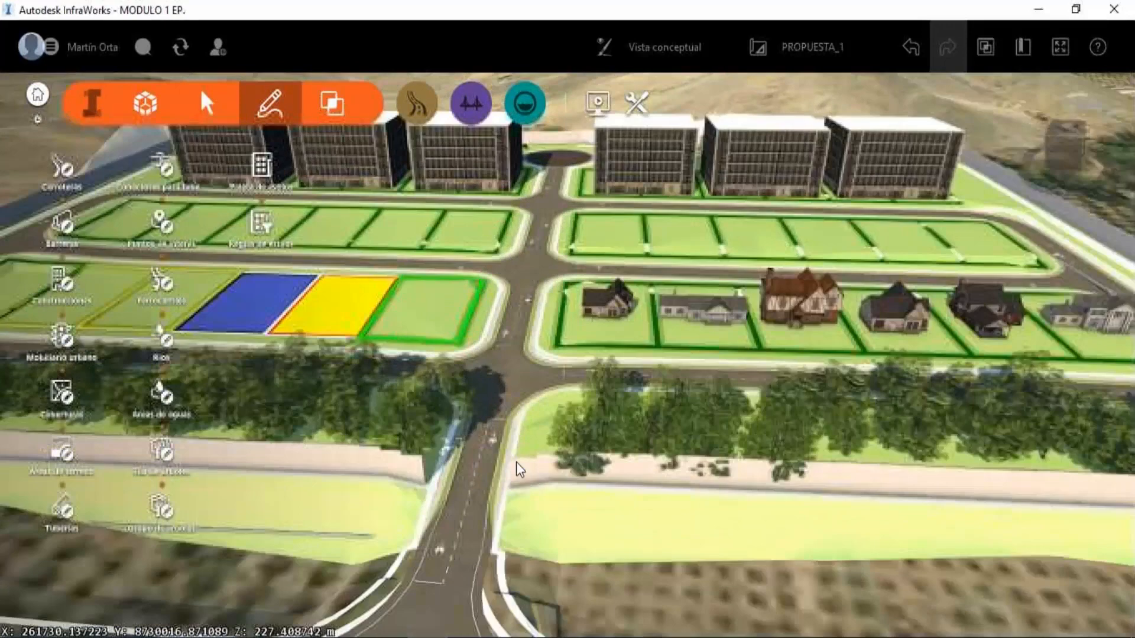
left_click_drag(570, 452, 447, 394)
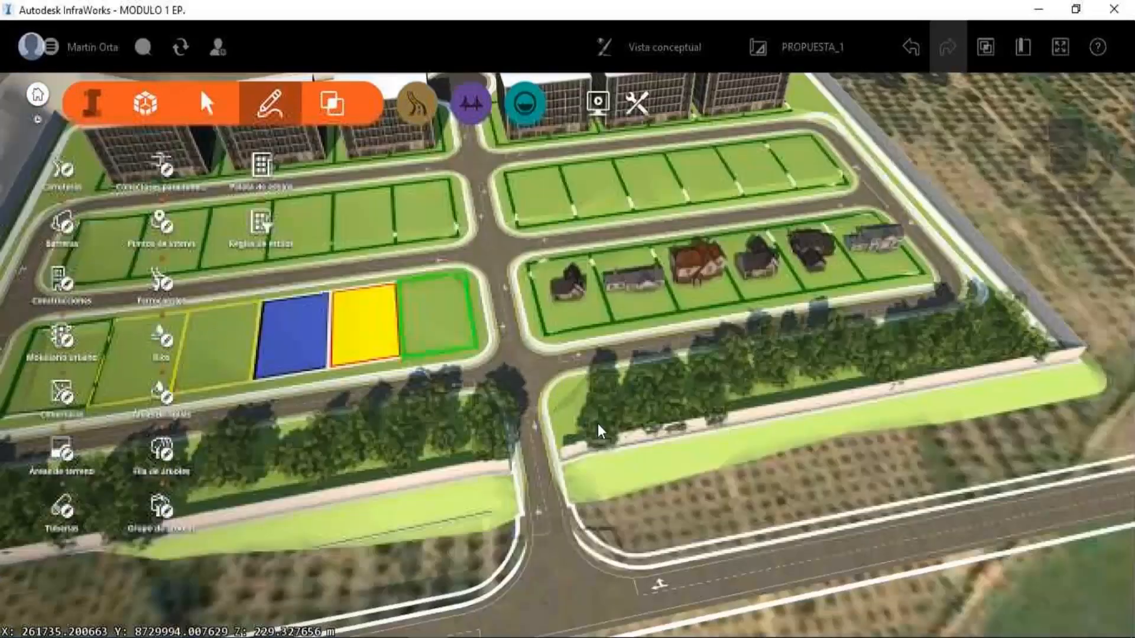
left_click_drag(598, 432, 588, 464)
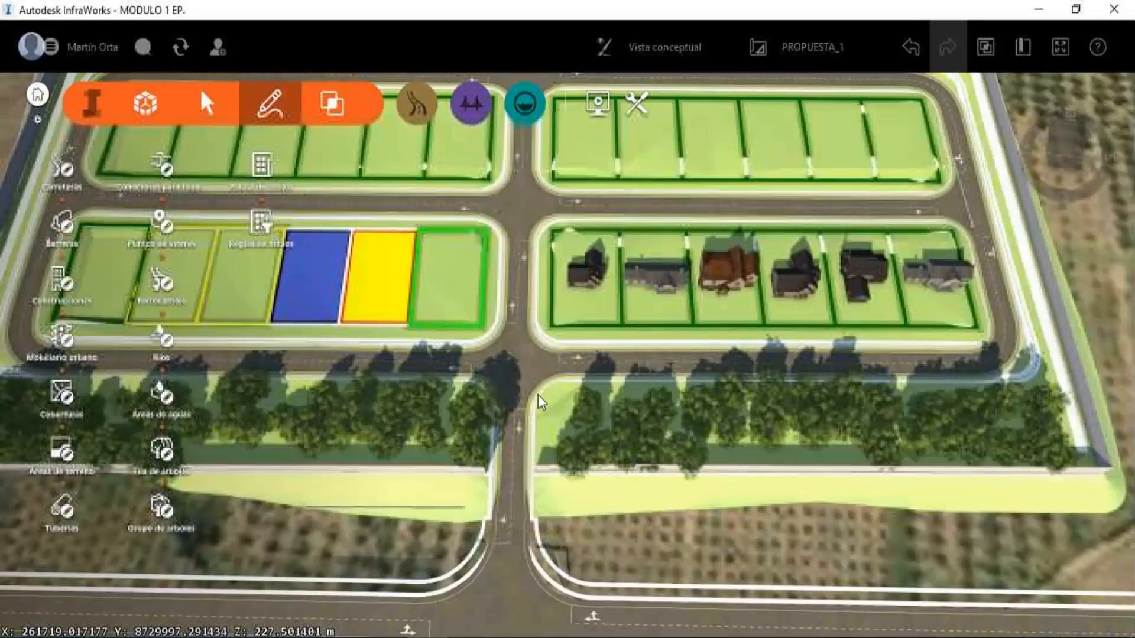
middle_click_drag(537, 398, 516, 328)
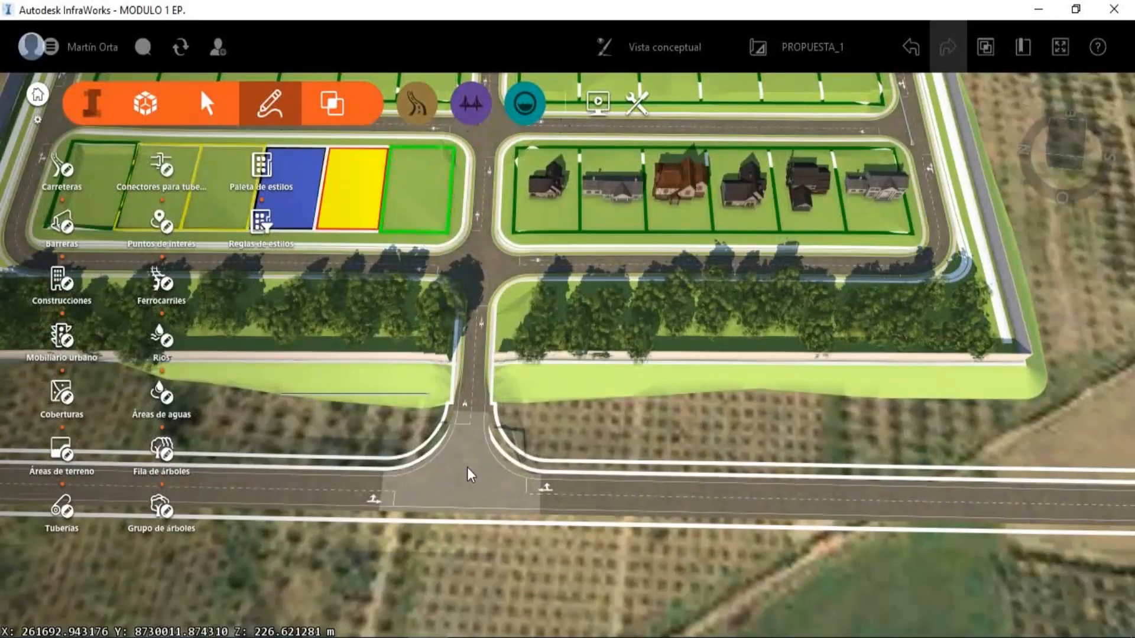
Set the design vehicle of the entrance intersection on CARRETERA PRINCIPAL to WB-12.
left_click(461, 508)
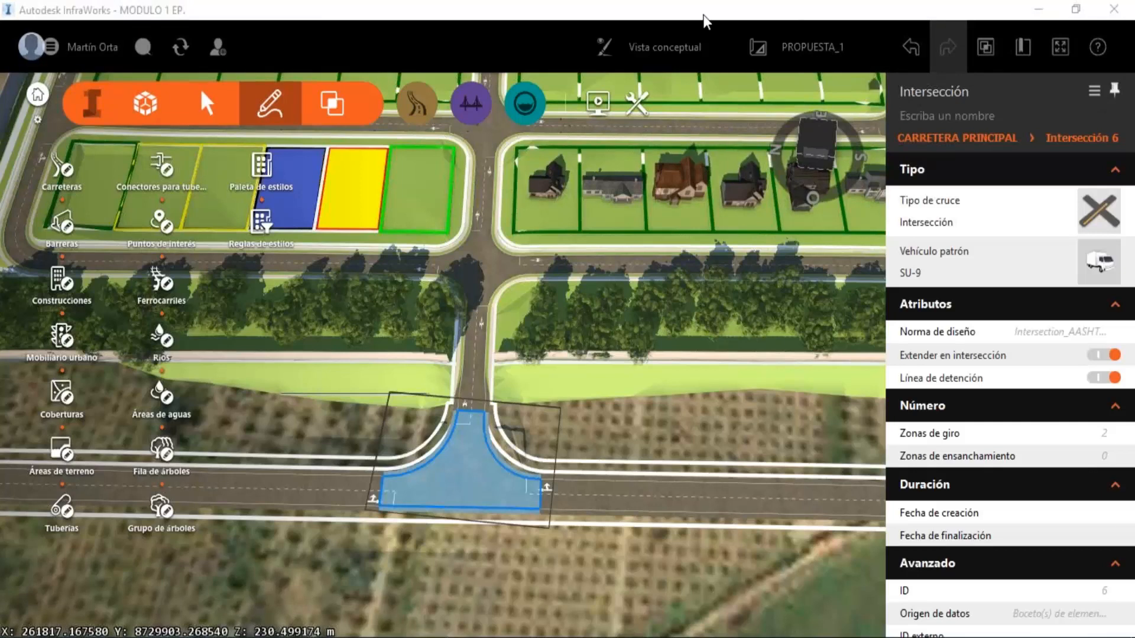
left_click(1099, 269)
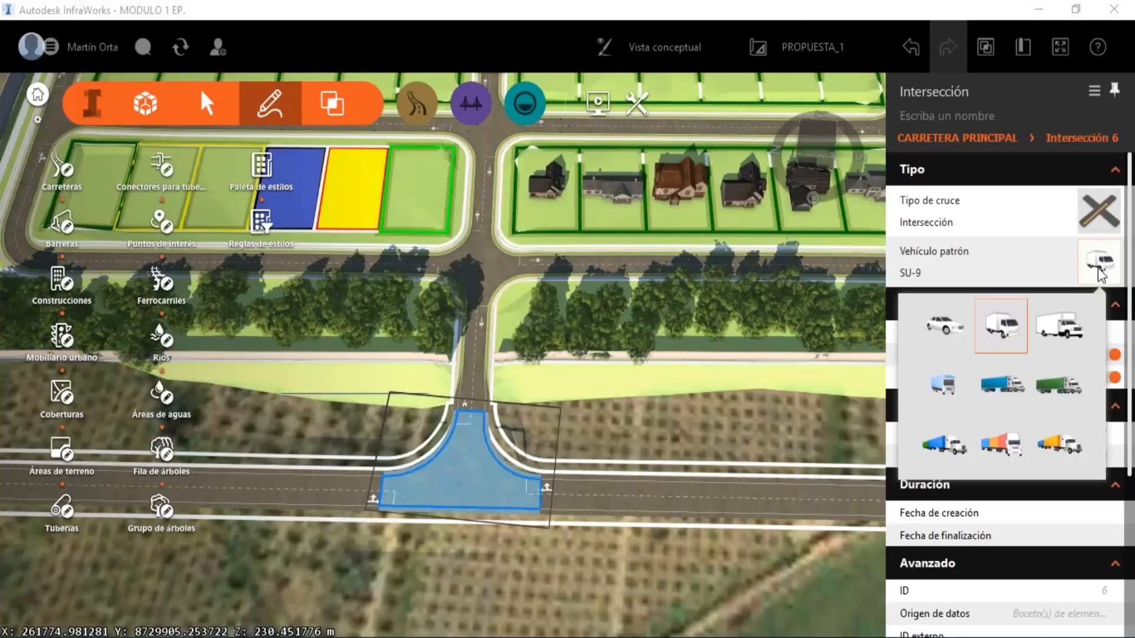
left_click(954, 387)
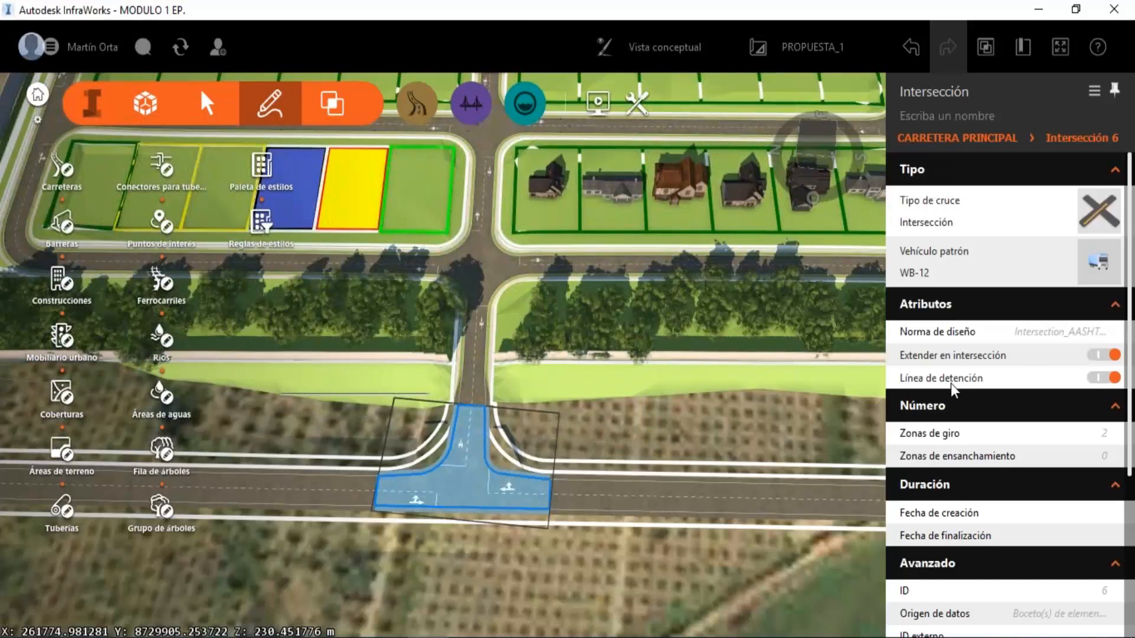
Return the entrance intersection's design vehicle to SU-9 and deselect the intersection.
left_click(1099, 262)
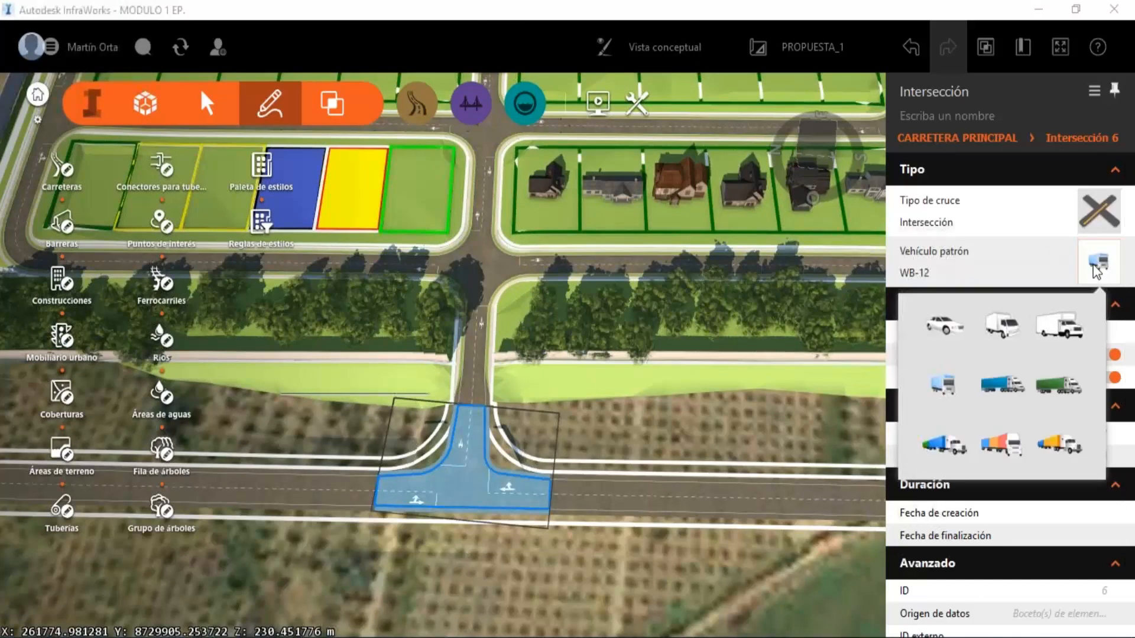
left_click(997, 337)
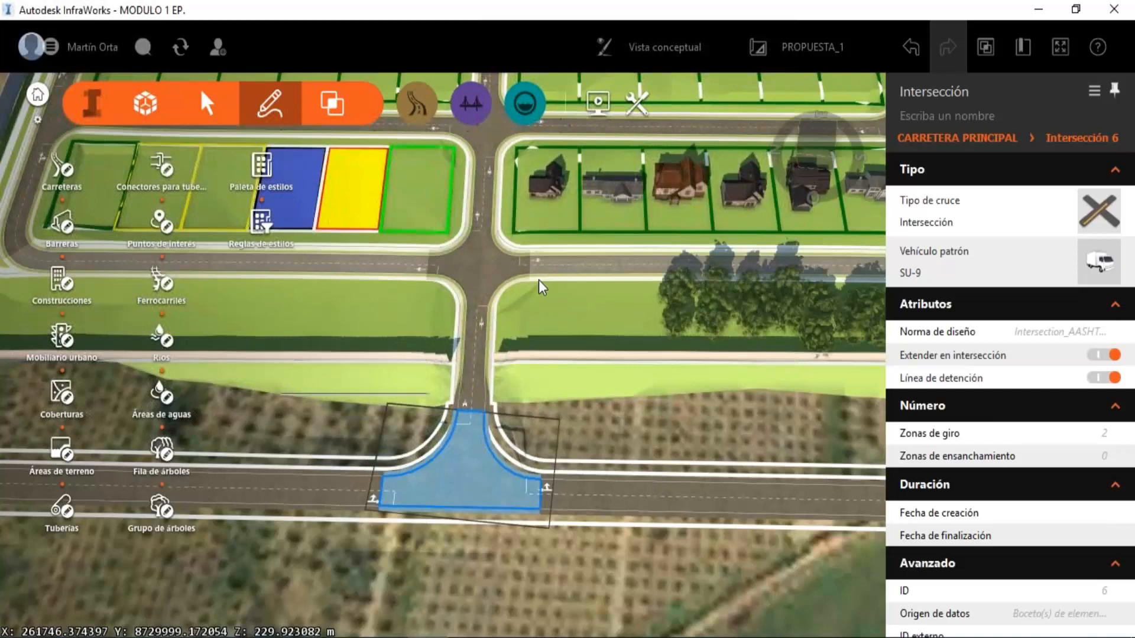
scroll(538, 279, "down", 5)
middle_click_drag(616, 339, 570, 298)
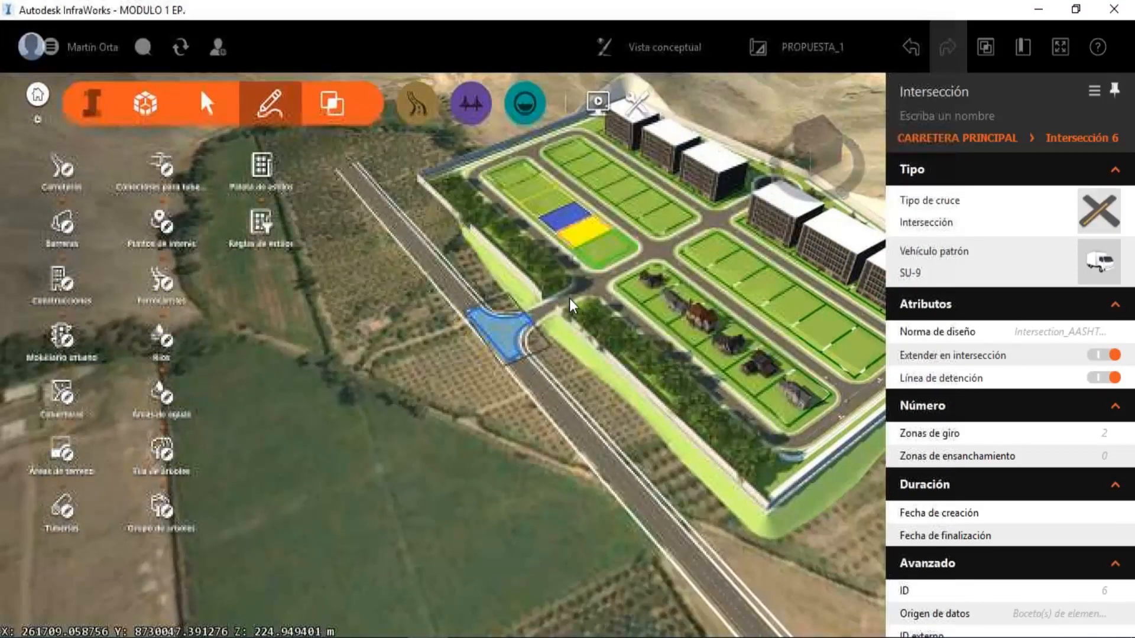
key("Escape")
Inspect the houses, empty lots, internal streets and apartment blocks up close, and return to an overview of the entire subdivision.
scroll(655, 264, "up", 3)
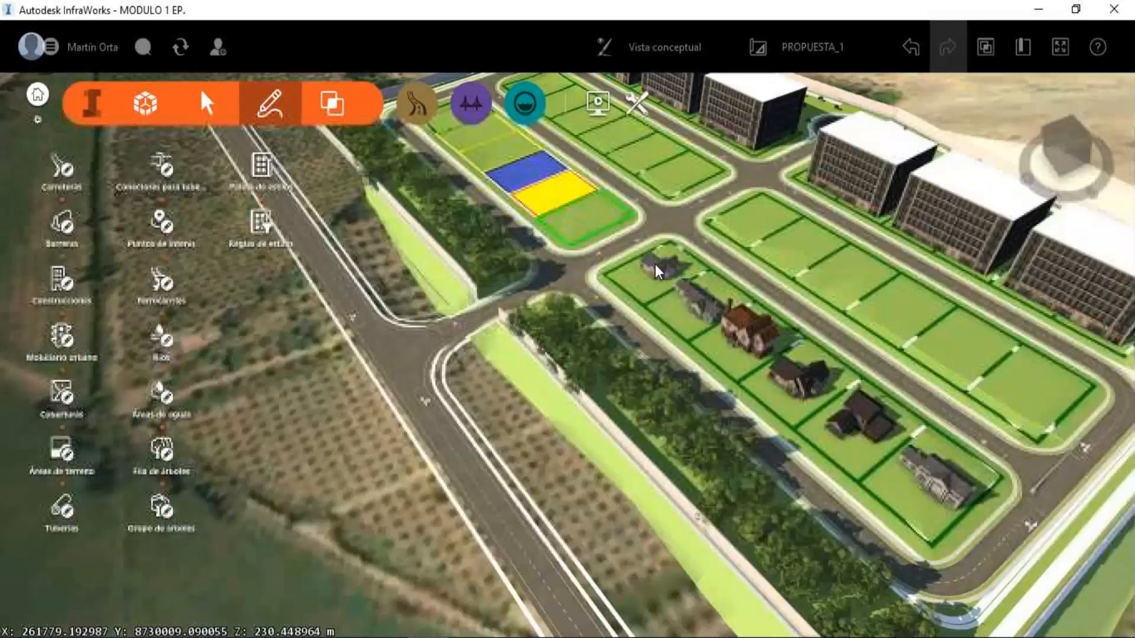
scroll(792, 357, "up", 2)
middle_click_drag(793, 357, 707, 384)
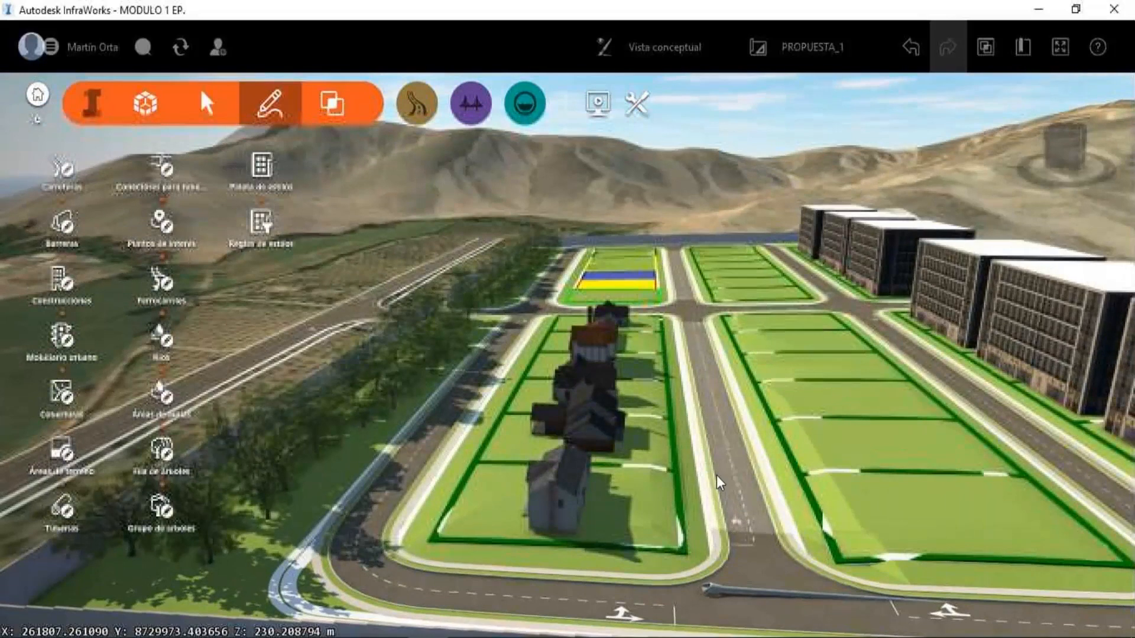
scroll(698, 300, "up", 2)
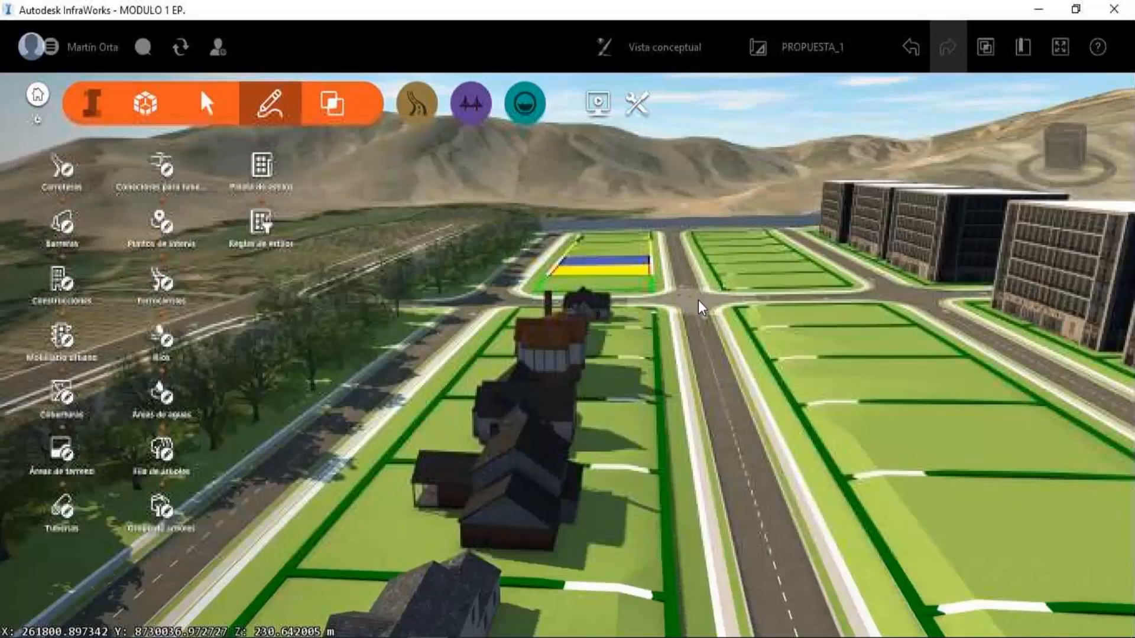
scroll(697, 300, "up", 2)
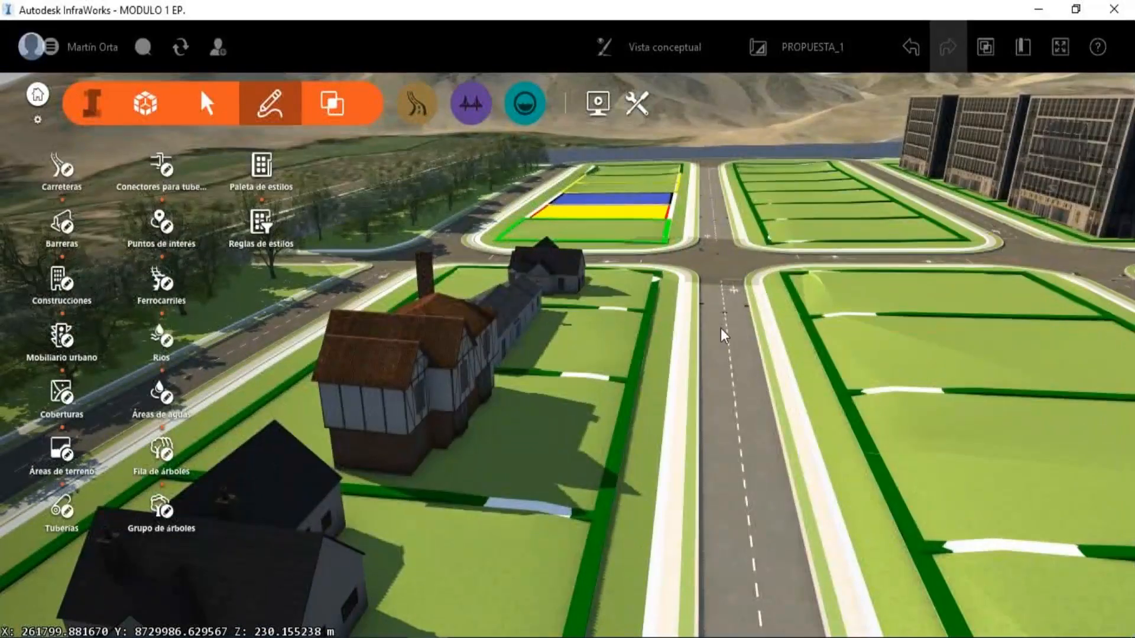
middle_click_drag(721, 328, 442, 271)
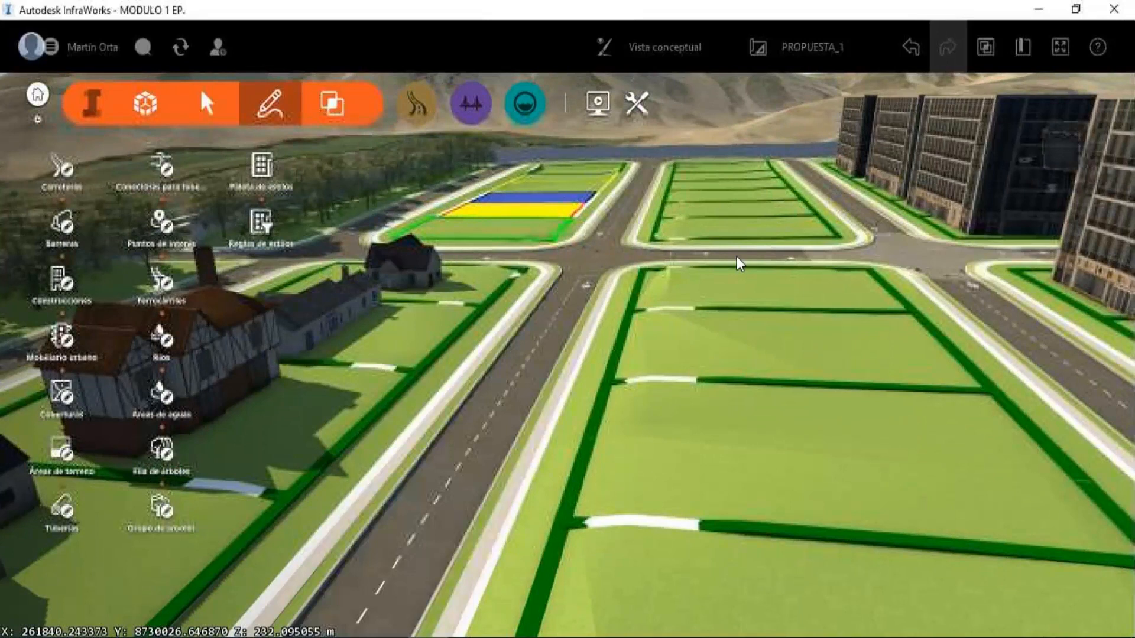
middle_click_drag(736, 257, 449, 248)
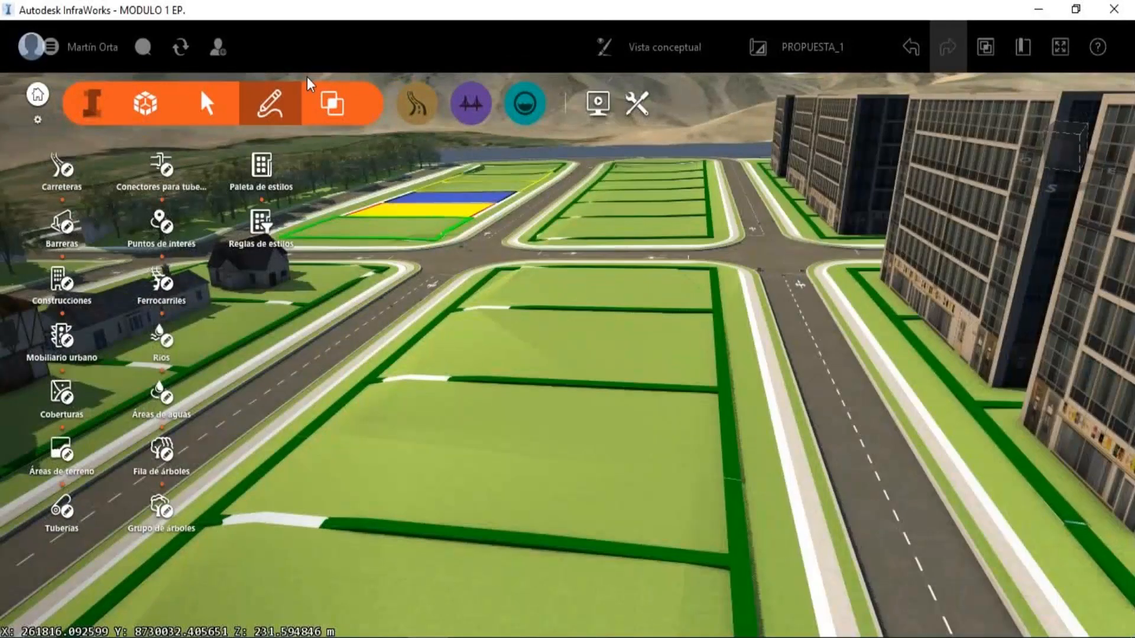
left_click_drag(535, 178, 758, 189)
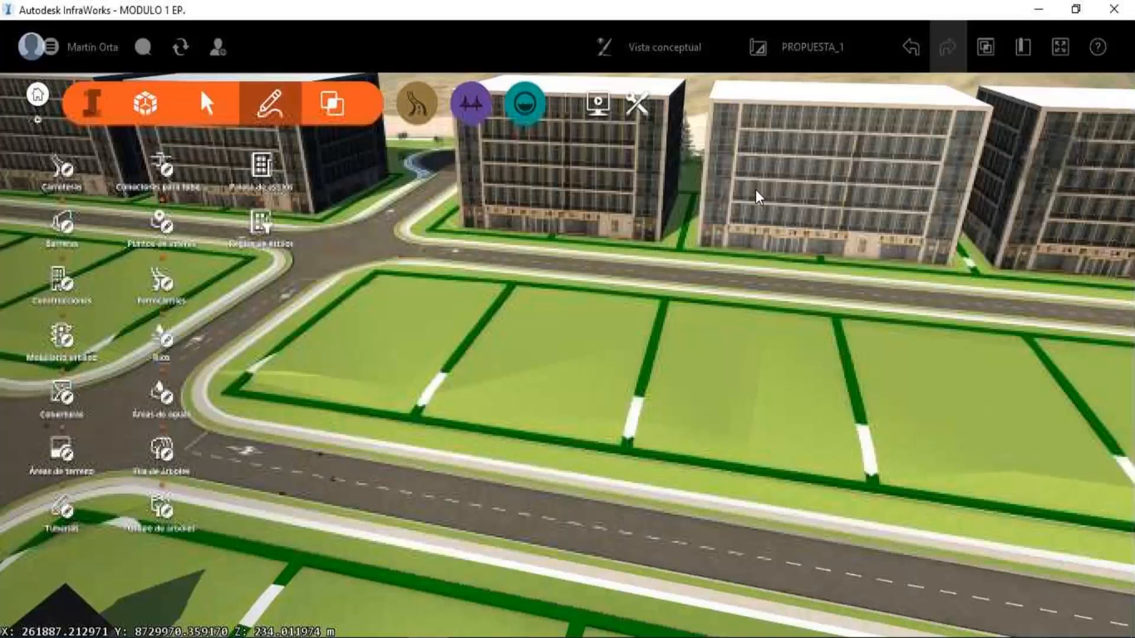
scroll(581, 246, "down", 4)
left_click_drag(581, 246, 577, 243)
scroll(658, 245, "down", 5)
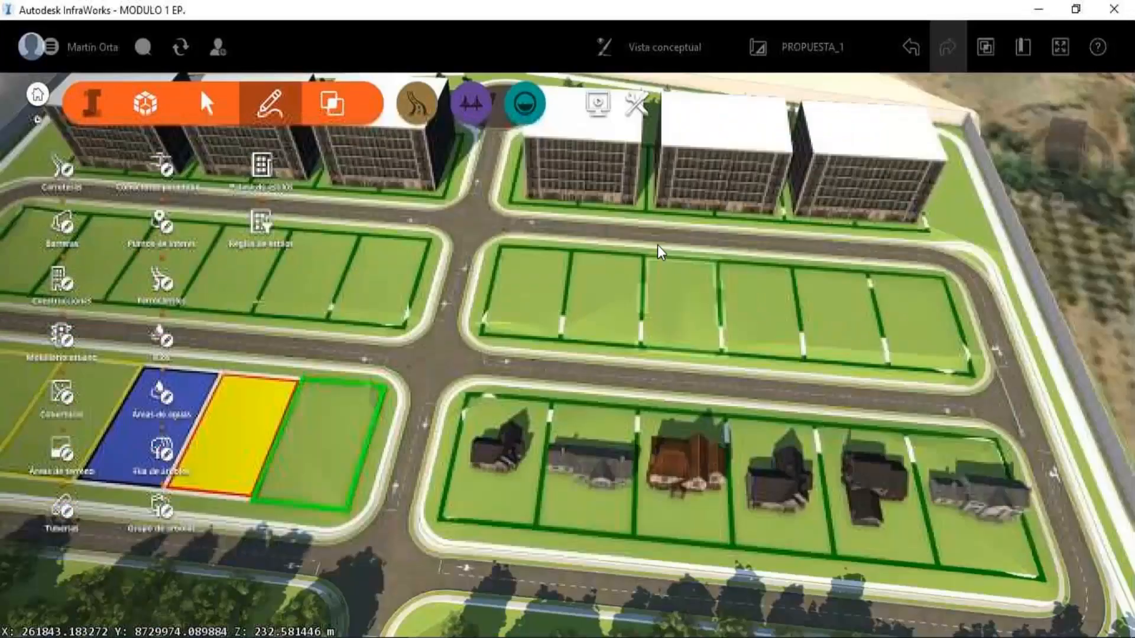
scroll(657, 245, "down", 2)
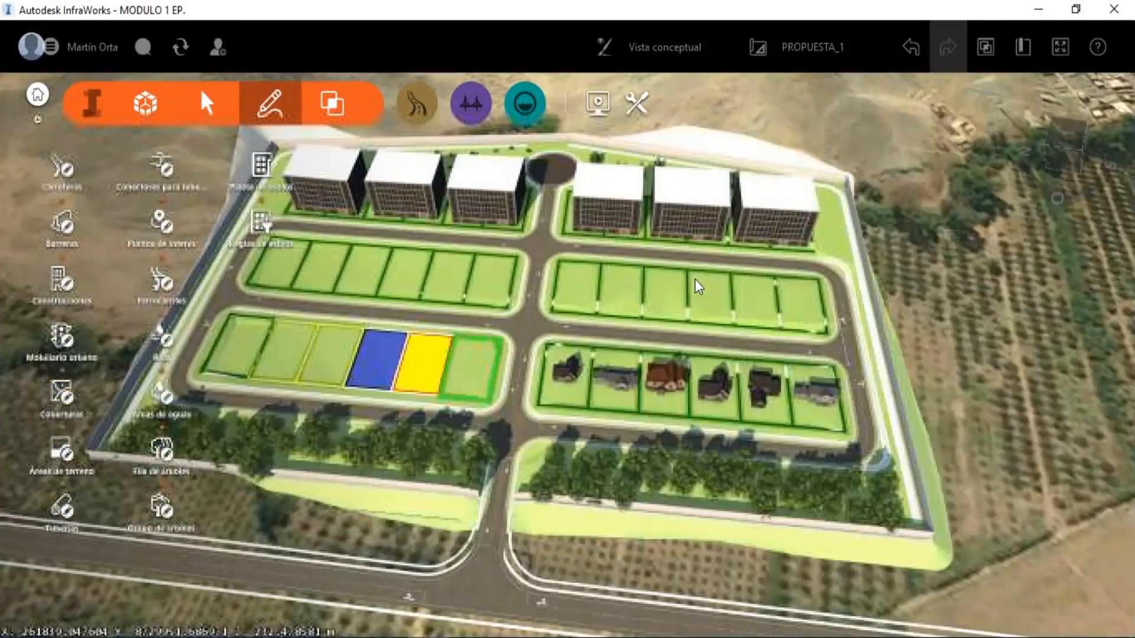
scroll(694, 280, "up", 2)
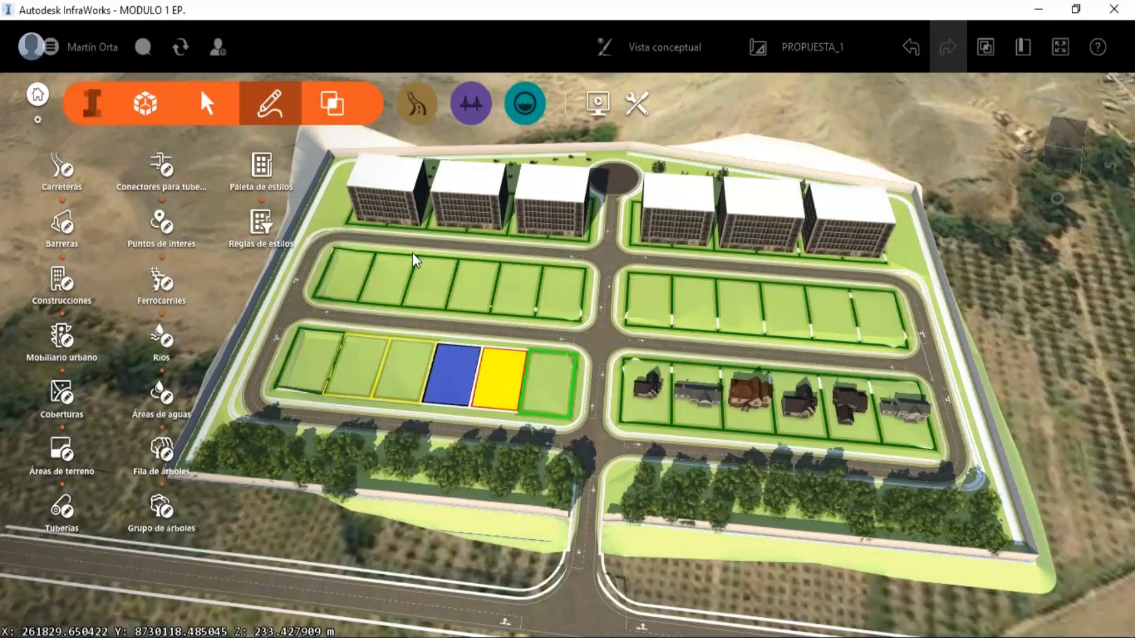
Set the design vehicle of the intersection where CARRETERA PRINCIPAL meets the existing road to WB-19 and deselect the intersection.
middle_click_drag(822, 300, 632, 239)
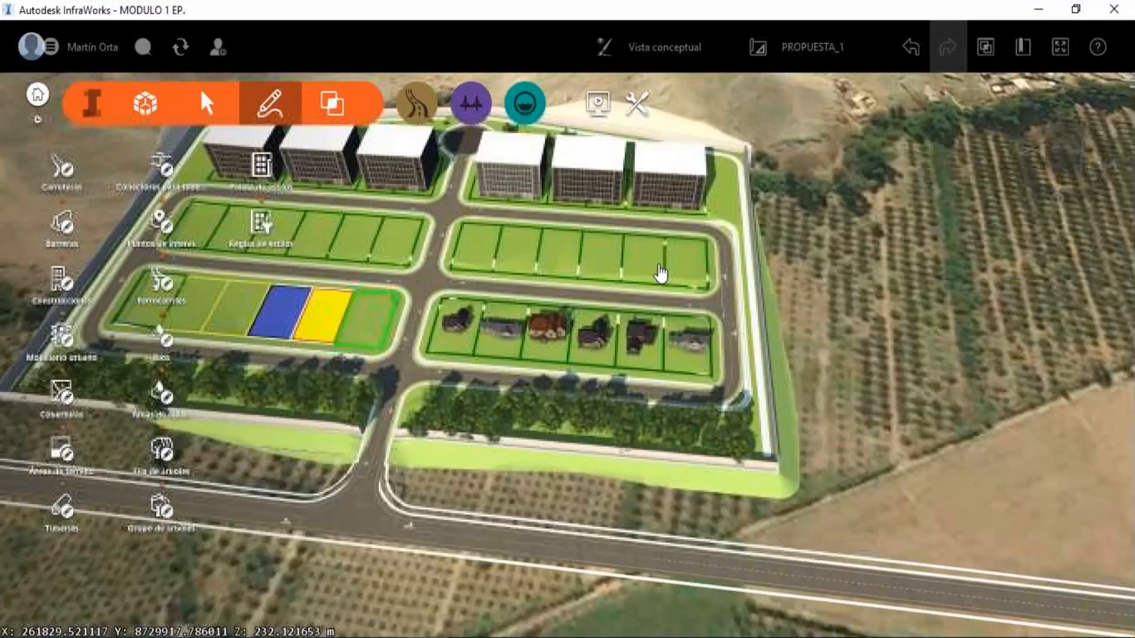
scroll(661, 278, "down", 3)
scroll(752, 401, "up", 5)
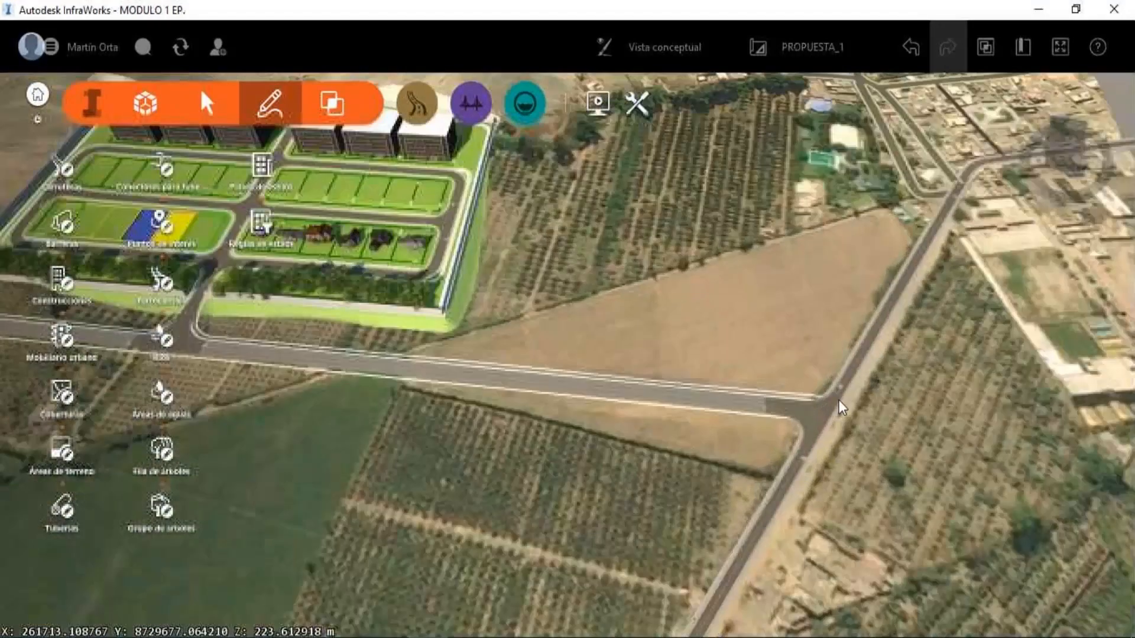
middle_click_drag(838, 400, 619, 396, "shift")
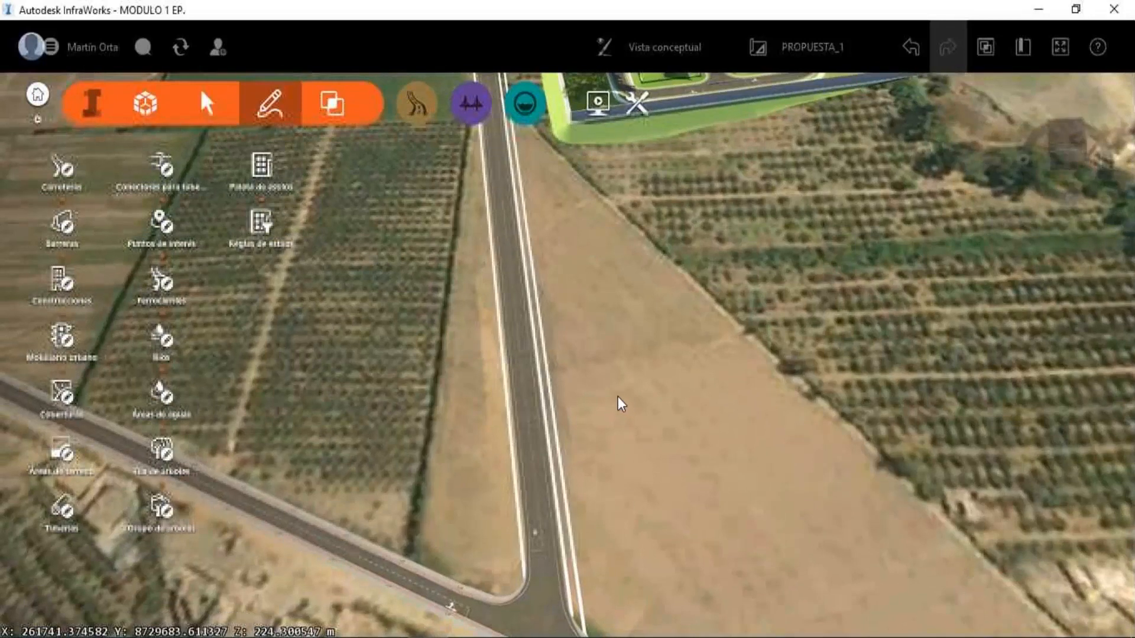
scroll(618, 396, "down", 2)
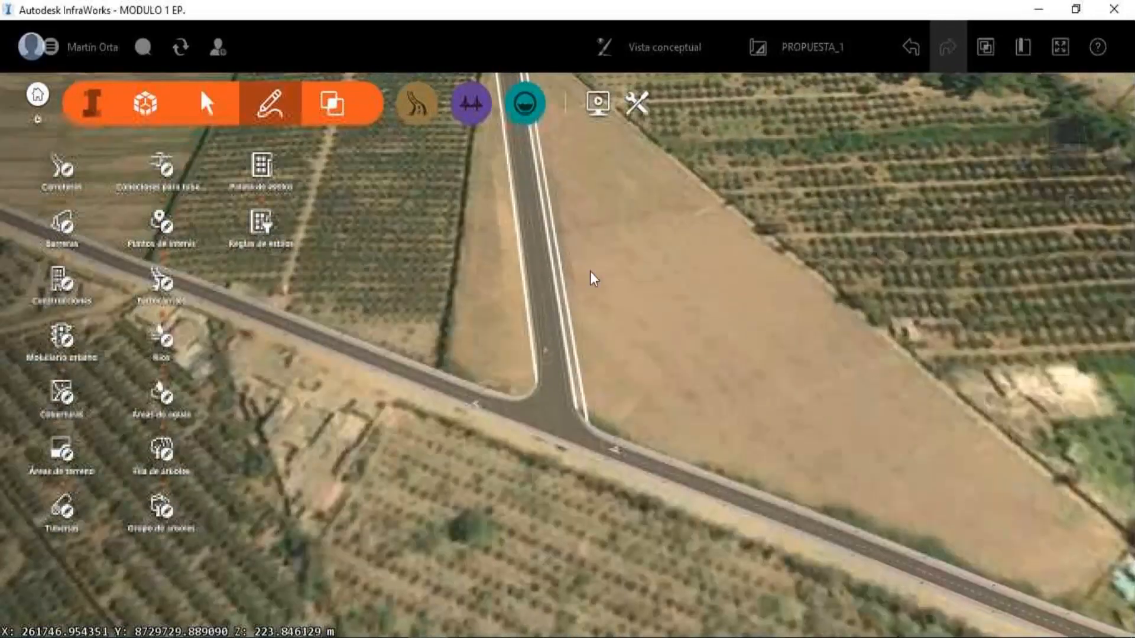
left_click(551, 396)
left_click(545, 446)
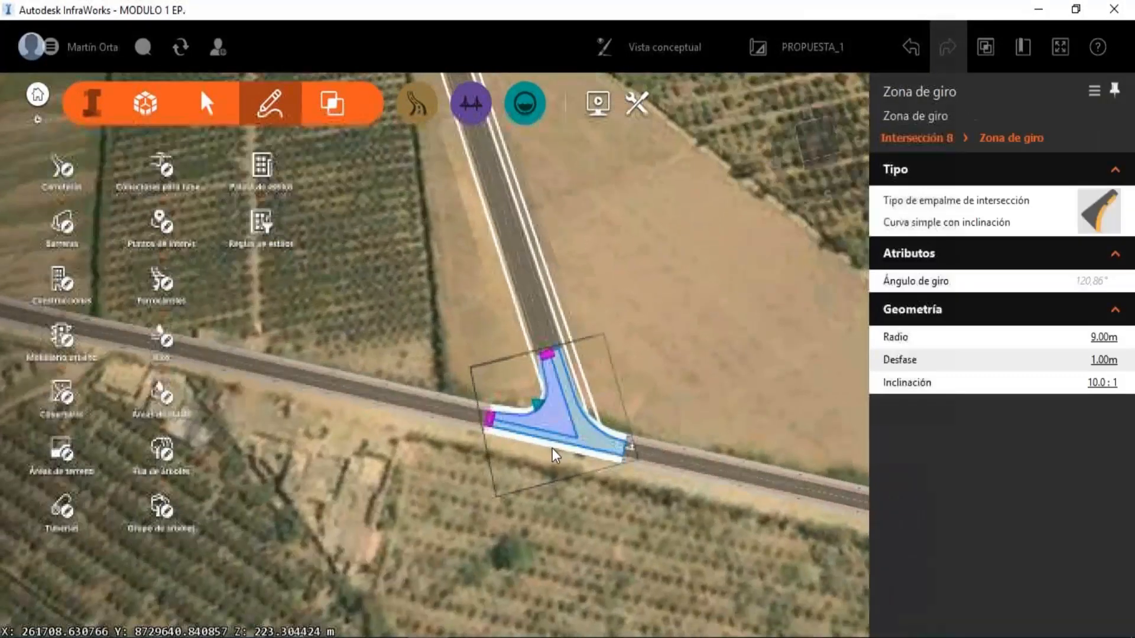
left_click(815, 369)
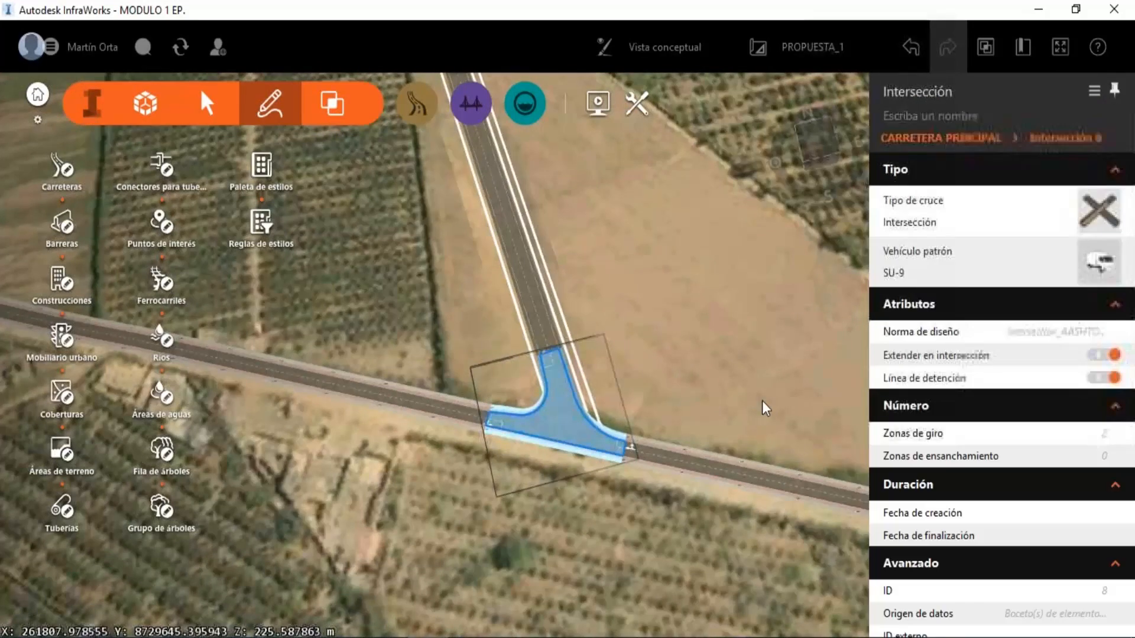
left_click(1098, 261)
left_click(1012, 383)
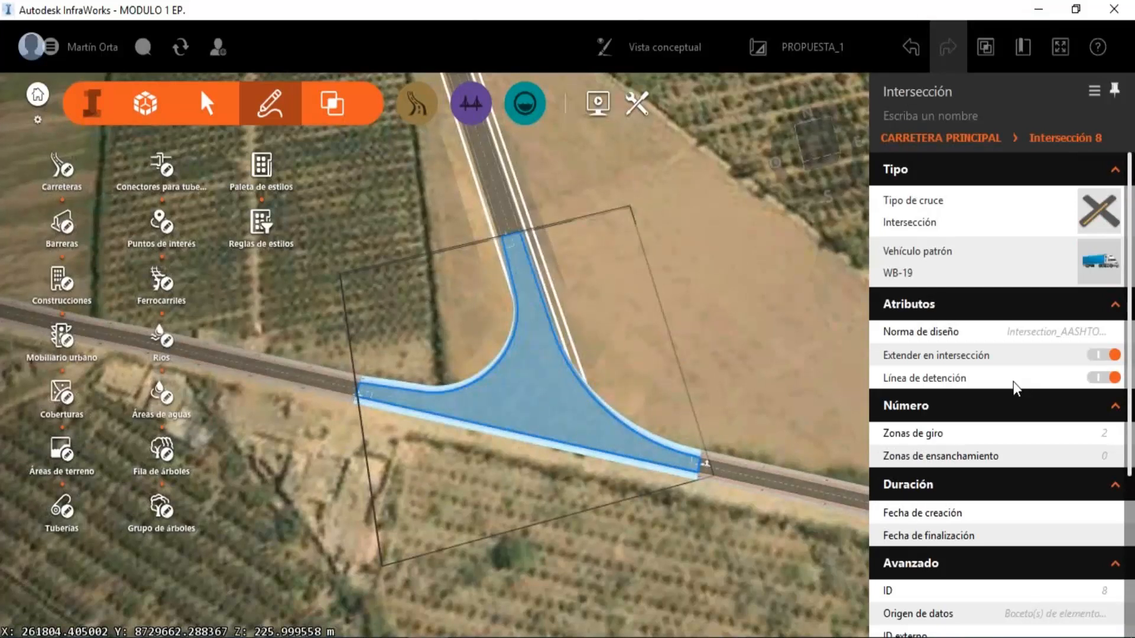
key("Escape")
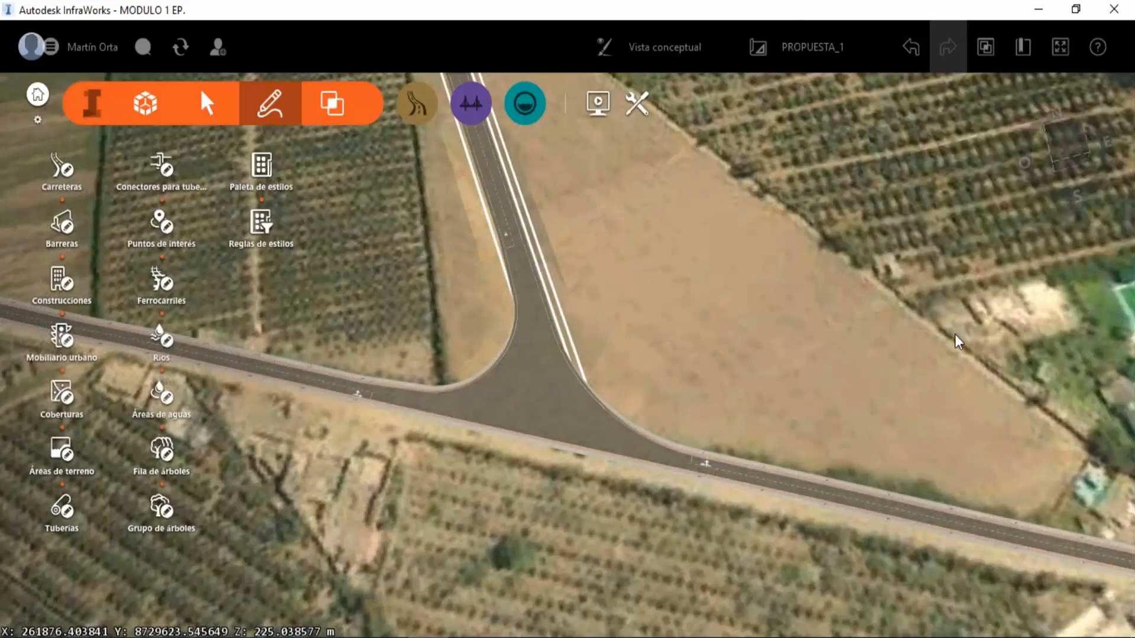
Select the enlarged WB-19 intersection again and examine its shape and its properties.
left_click(627, 420)
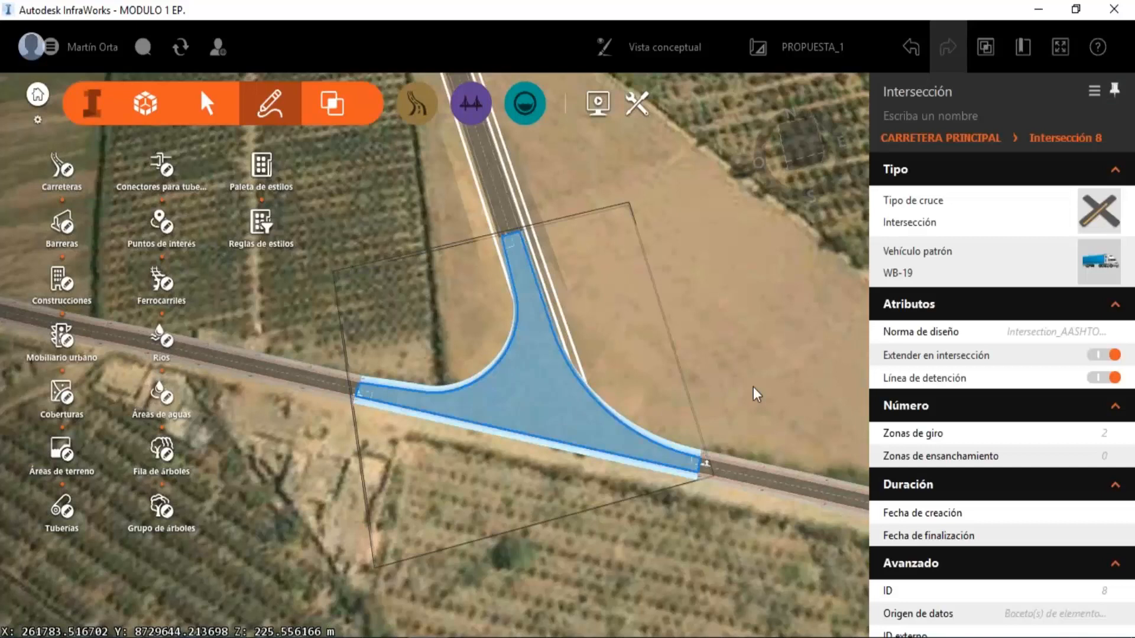
left_click_drag(751, 388, 654, 349)
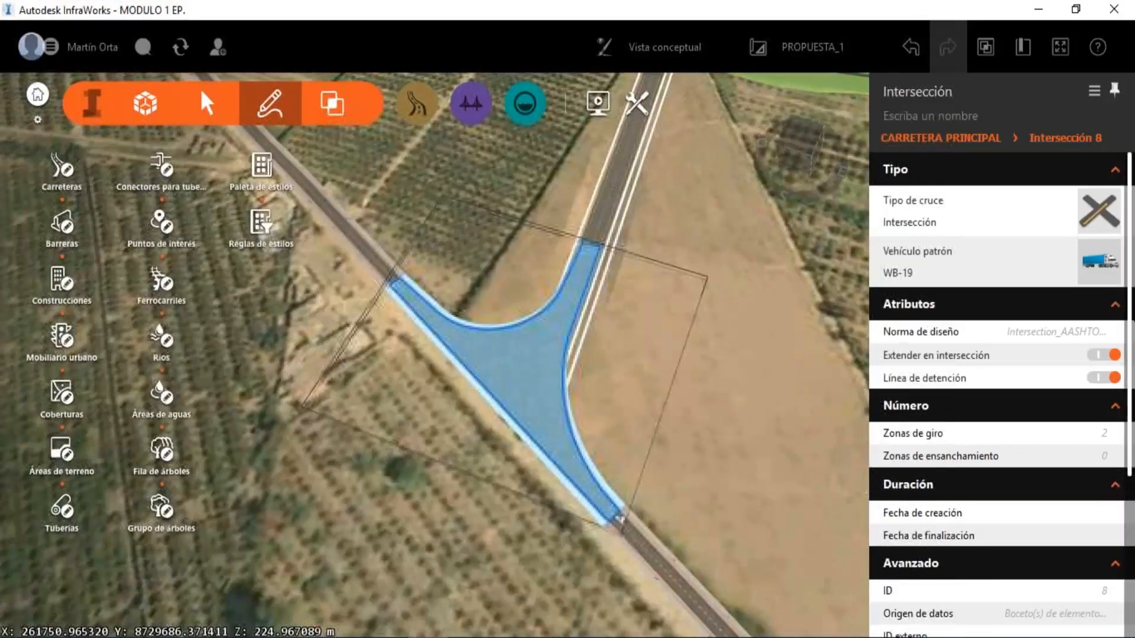
scroll(999, 384, "down", 4)
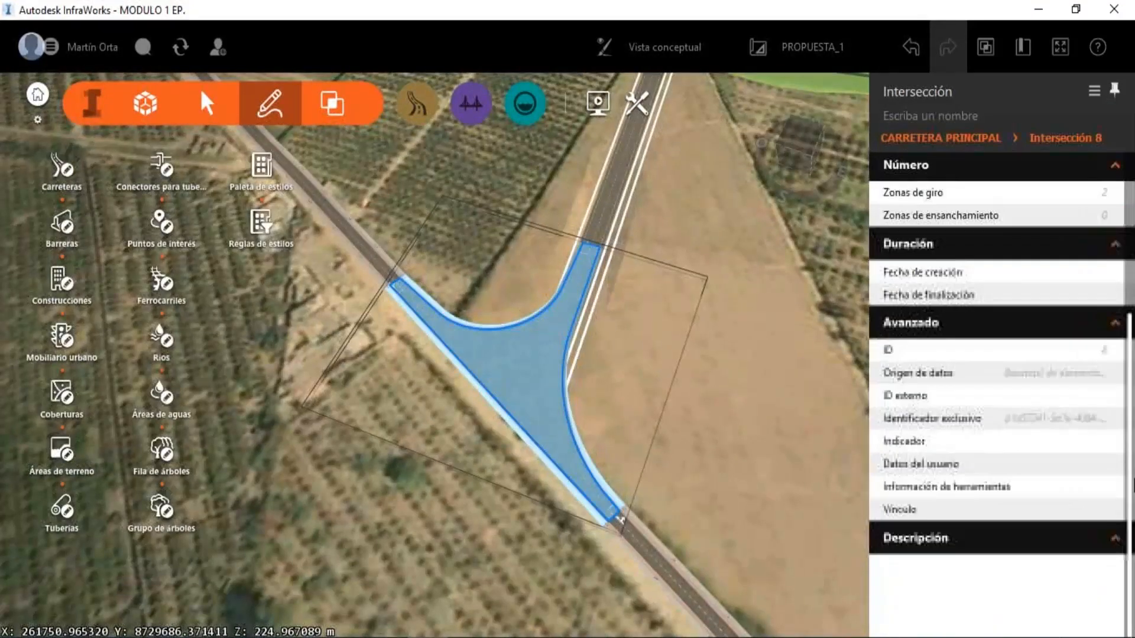
Change the grading method of the CARRETERA PRINCIPAL road to fixed slope (Pendiente fija).
left_click(616, 167)
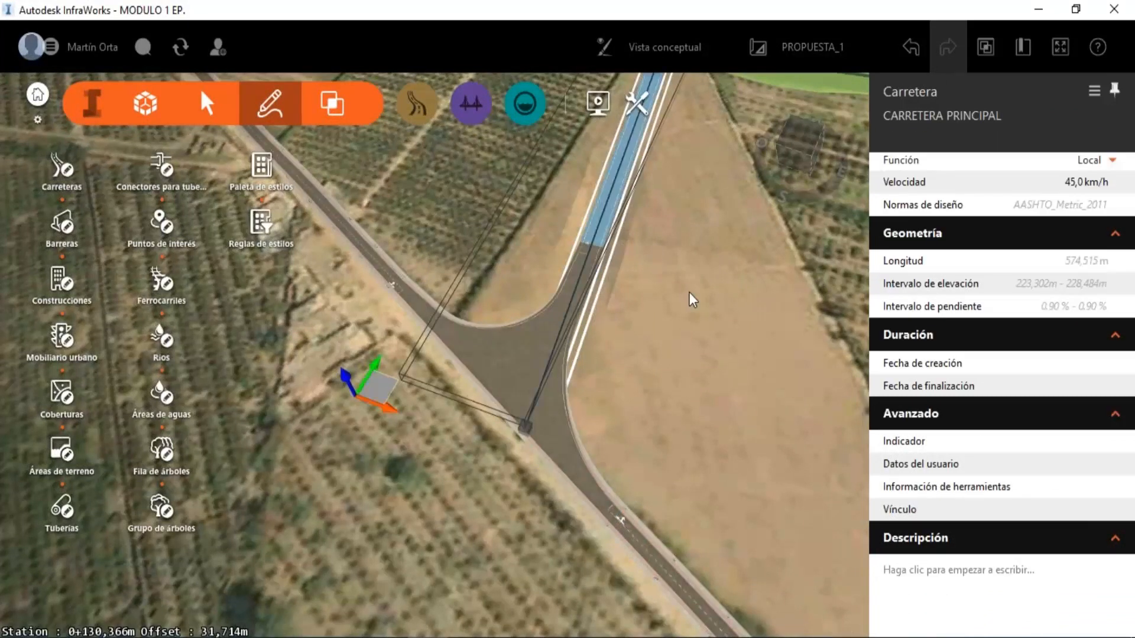
left_click_drag(689, 292, 586, 526)
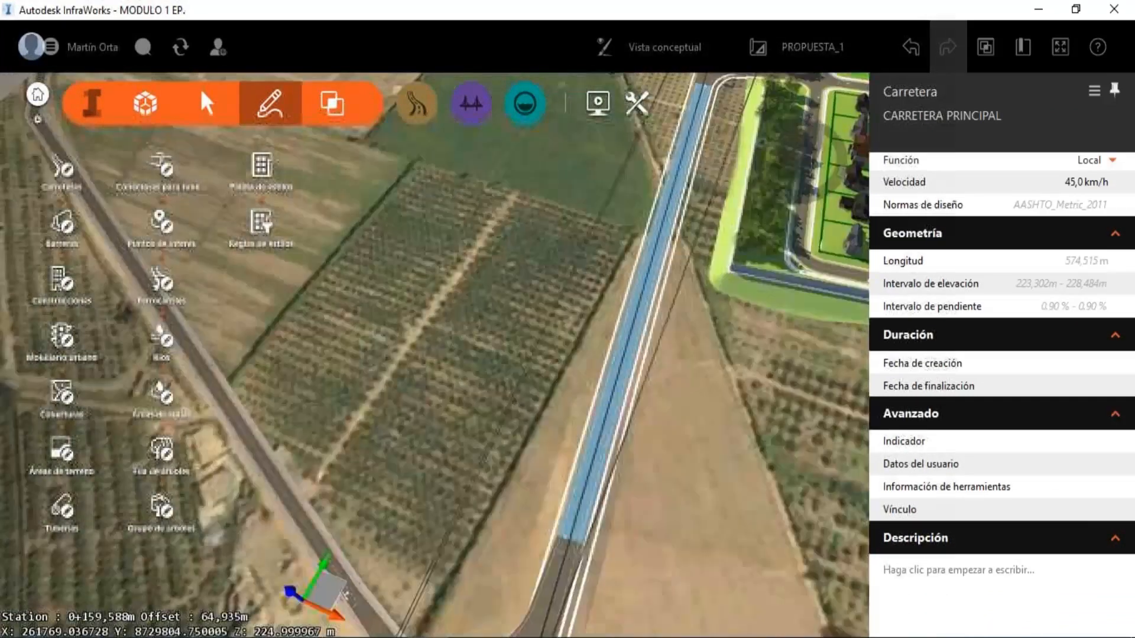
scroll(1124, 319, "up", 4)
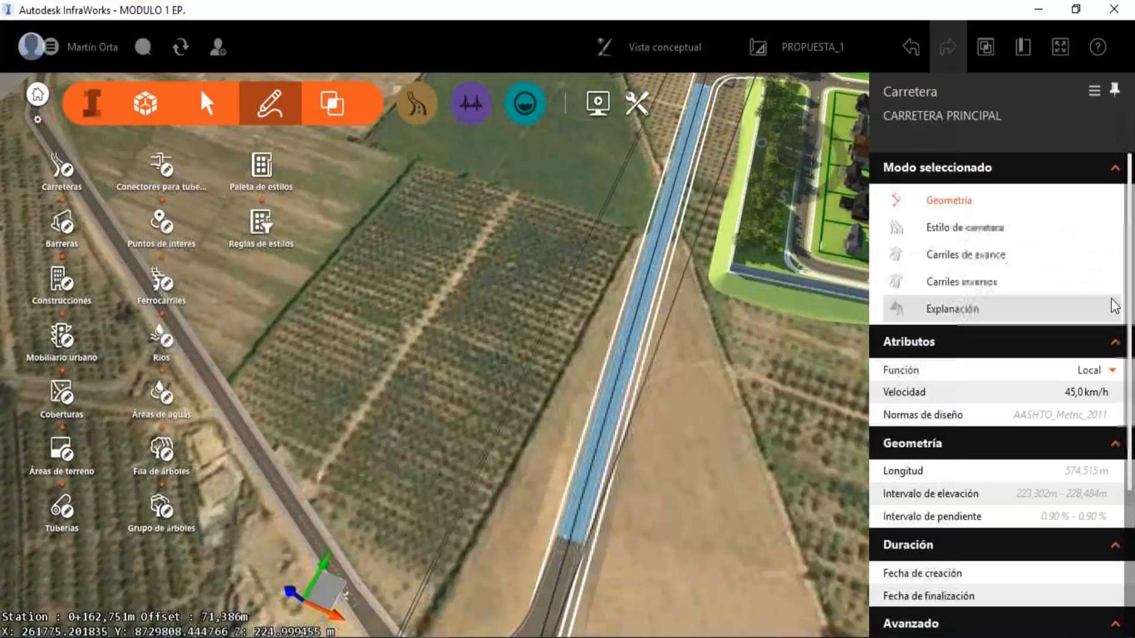
left_click(1108, 307)
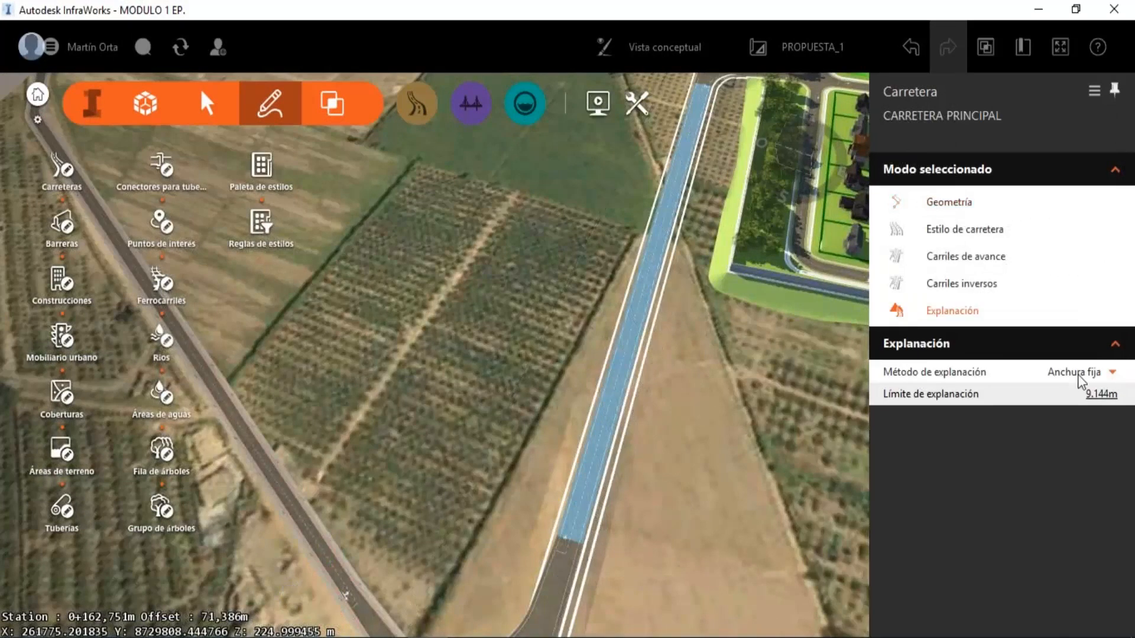
left_click(1113, 372)
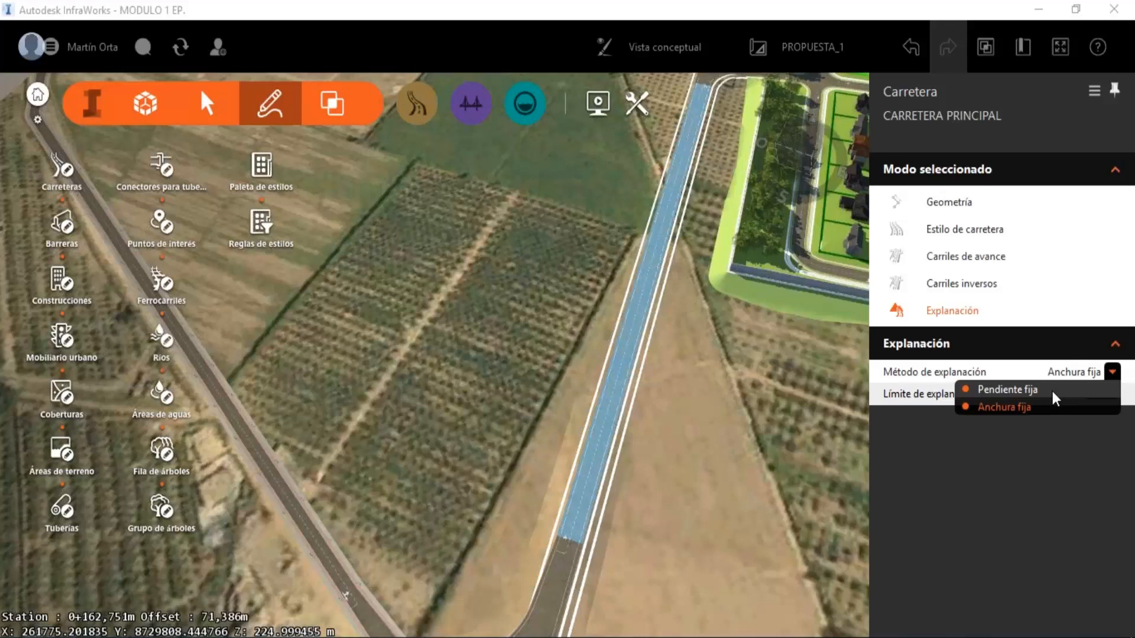
left_click(1035, 407)
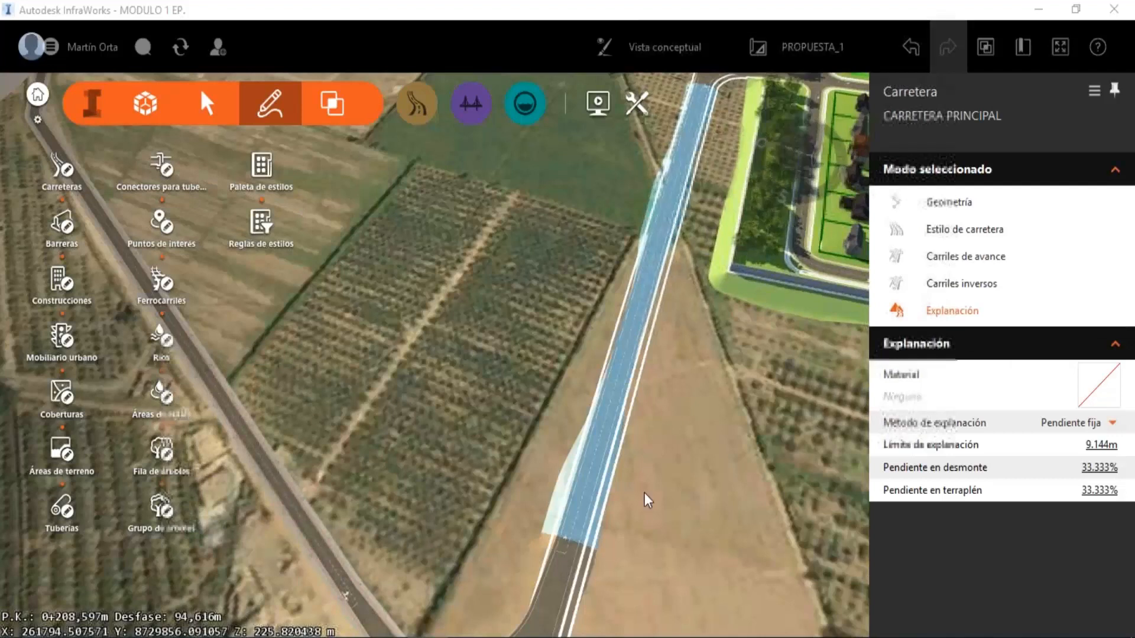
Examine the graded side slopes along CARRETERA PRINCIPAL from the far intersection to the subdivision entrance.
left_click_drag(666, 439, 612, 386)
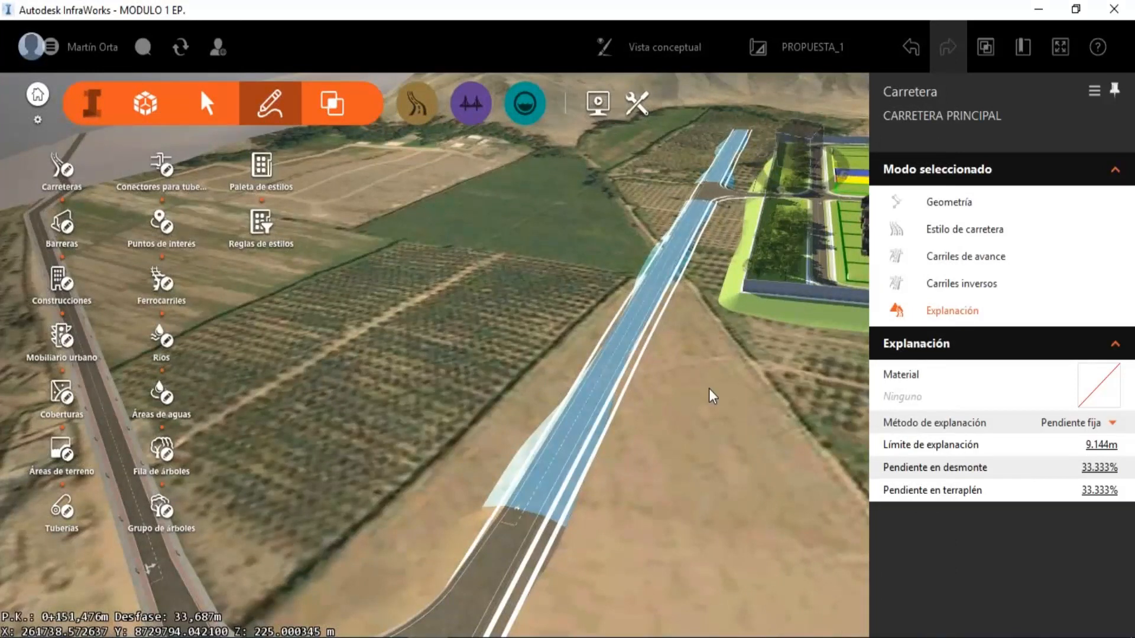
scroll(672, 345, "down", 4)
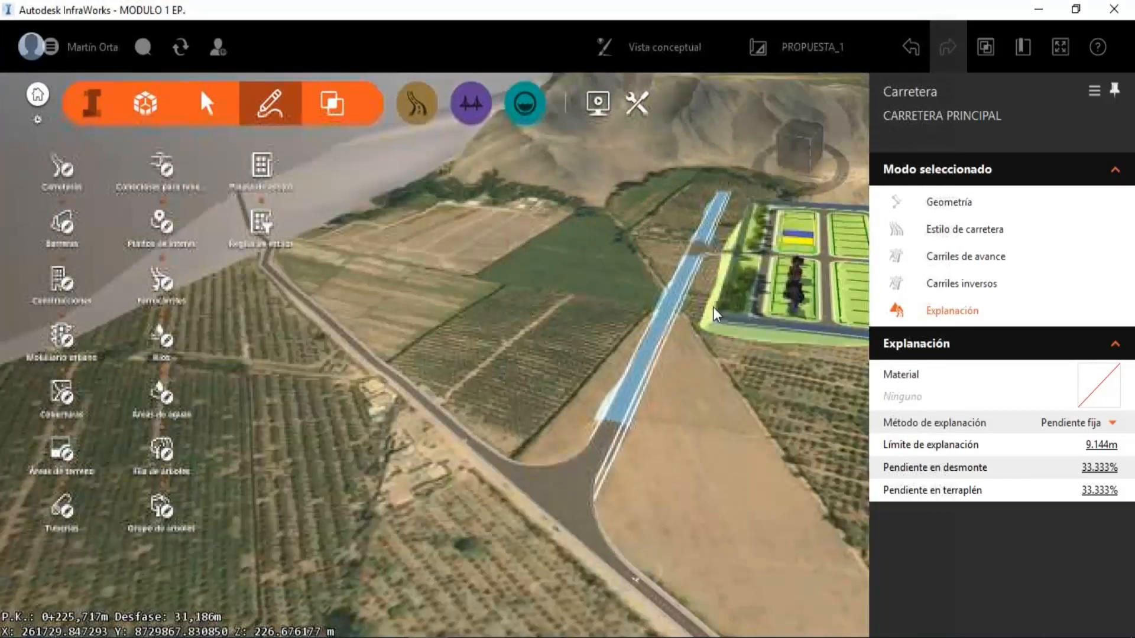
middle_click_drag(688, 400, 675, 442)
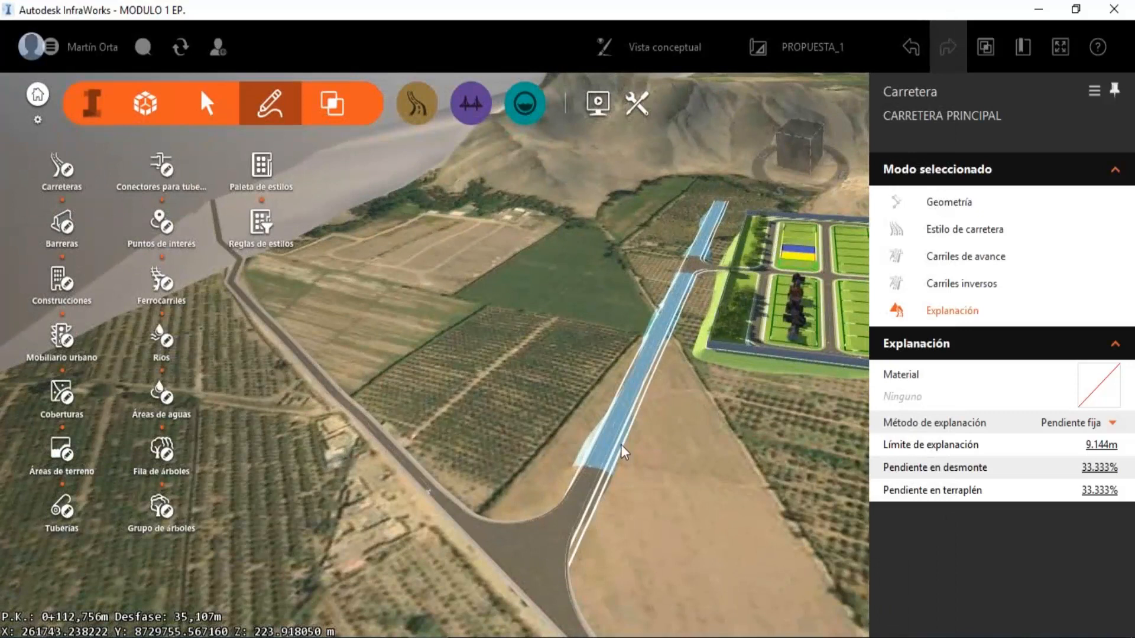
middle_click_drag(590, 437, 757, 443, "shift")
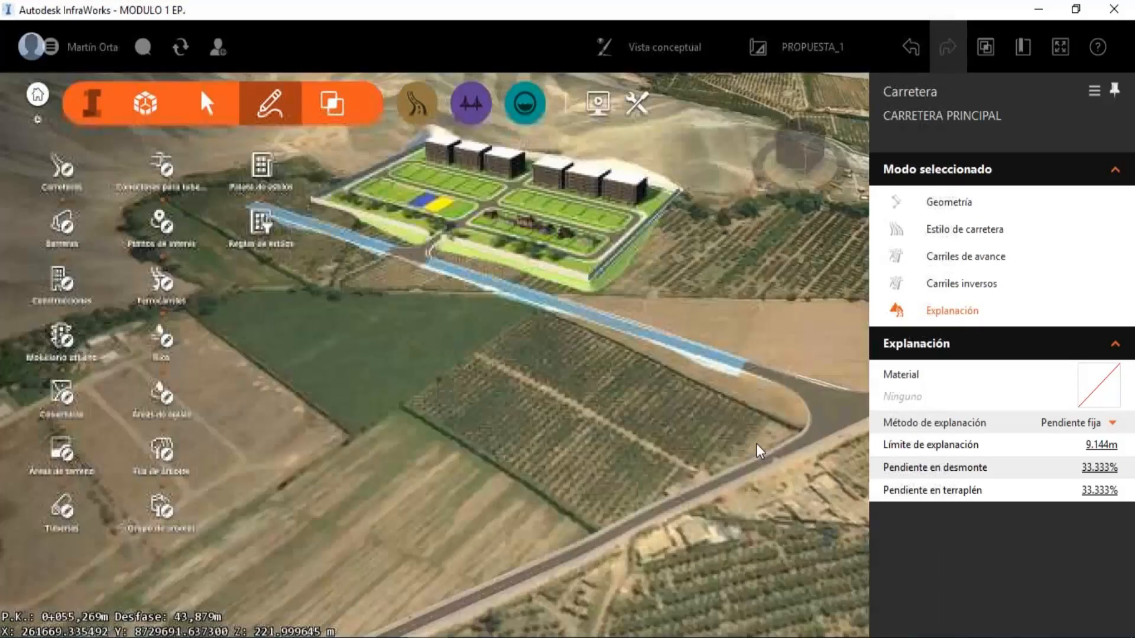
scroll(641, 296, "up", 2)
scroll(602, 275, "up", 3)
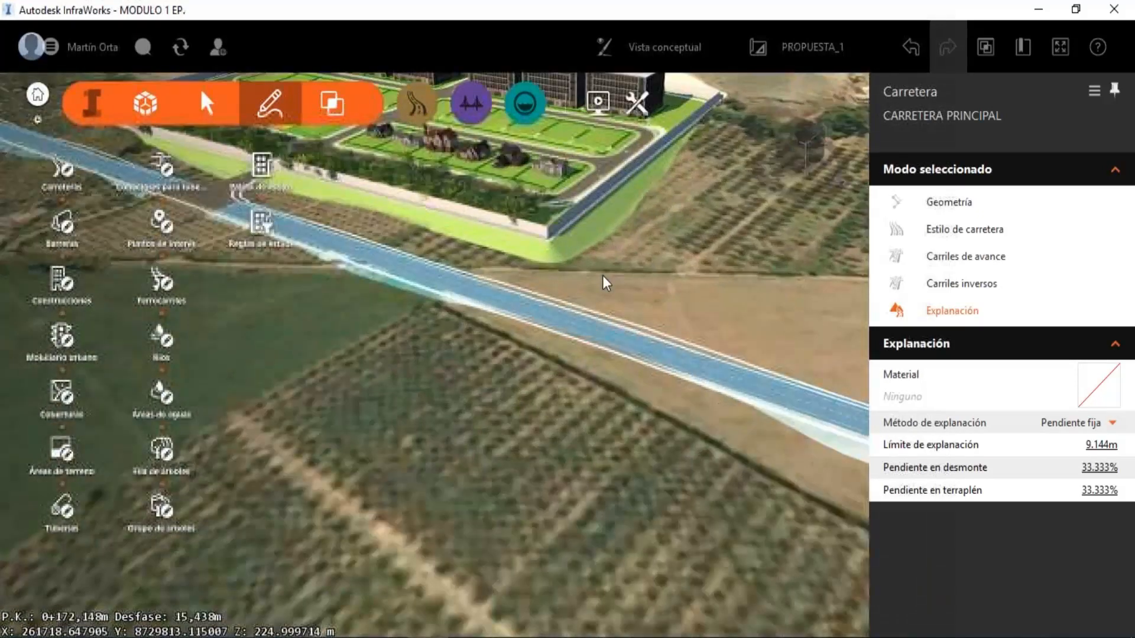
scroll(624, 413, "down", 3)
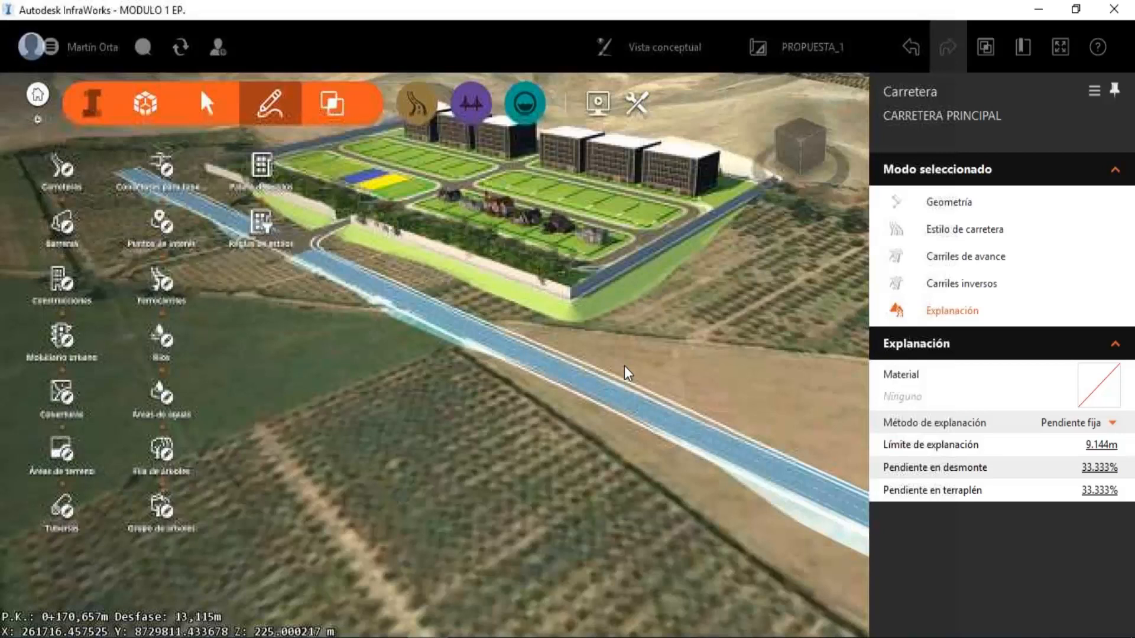
middle_click_drag(624, 366, 601, 360, "shift")
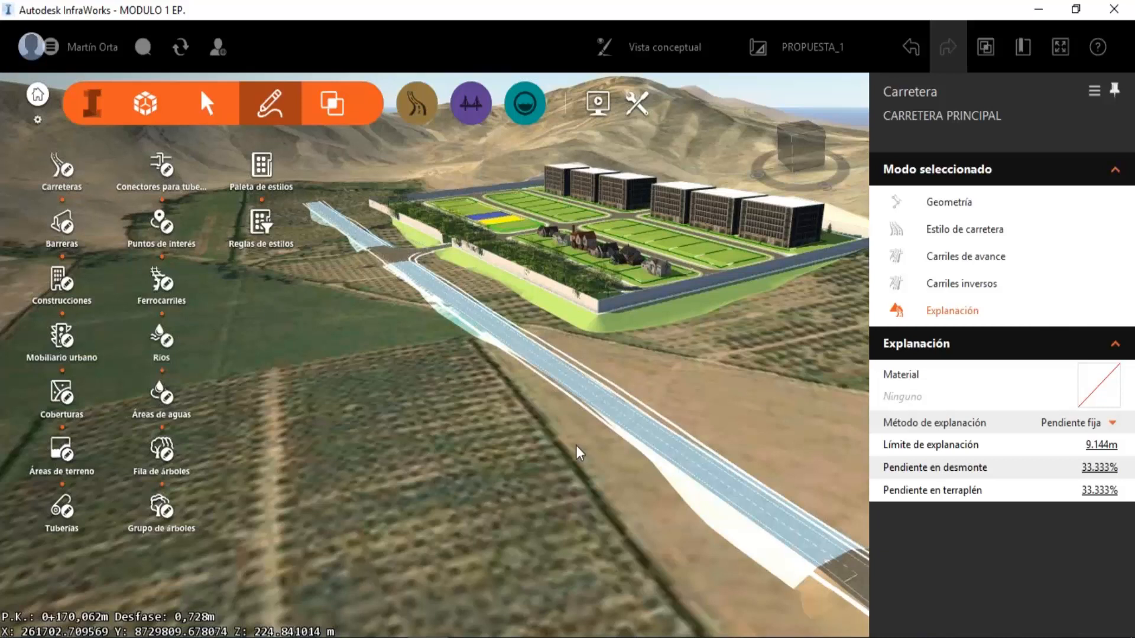
left_click_drag(563, 403, 602, 406)
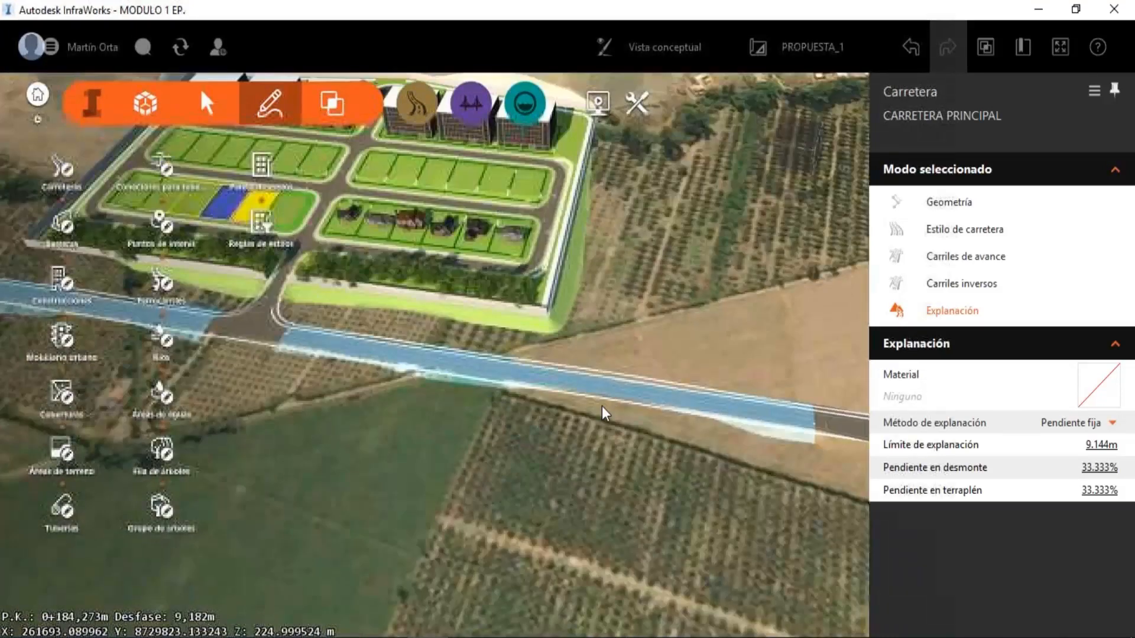
Inspect the front perimeter wall, the tree row, the corner lots and the apartment blocks up close, and return to an overview.
scroll(602, 406, "down", 2)
scroll(354, 332, "up", 4)
scroll(354, 332, "up", 5)
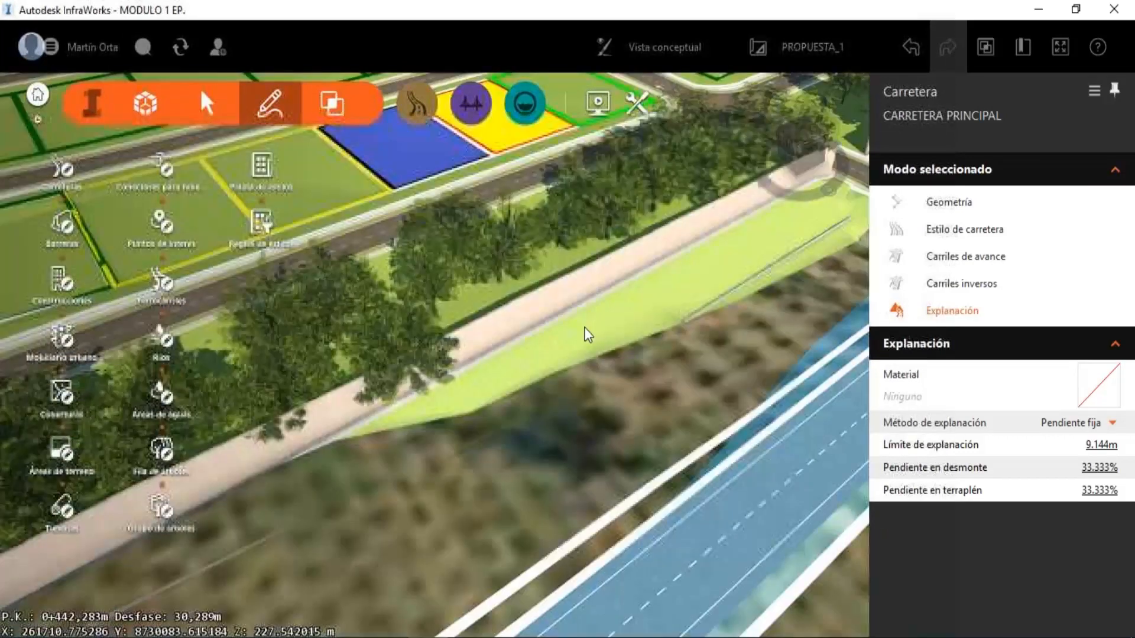
left_click_drag(585, 329, 518, 307)
middle_click_drag(518, 307, 779, 223)
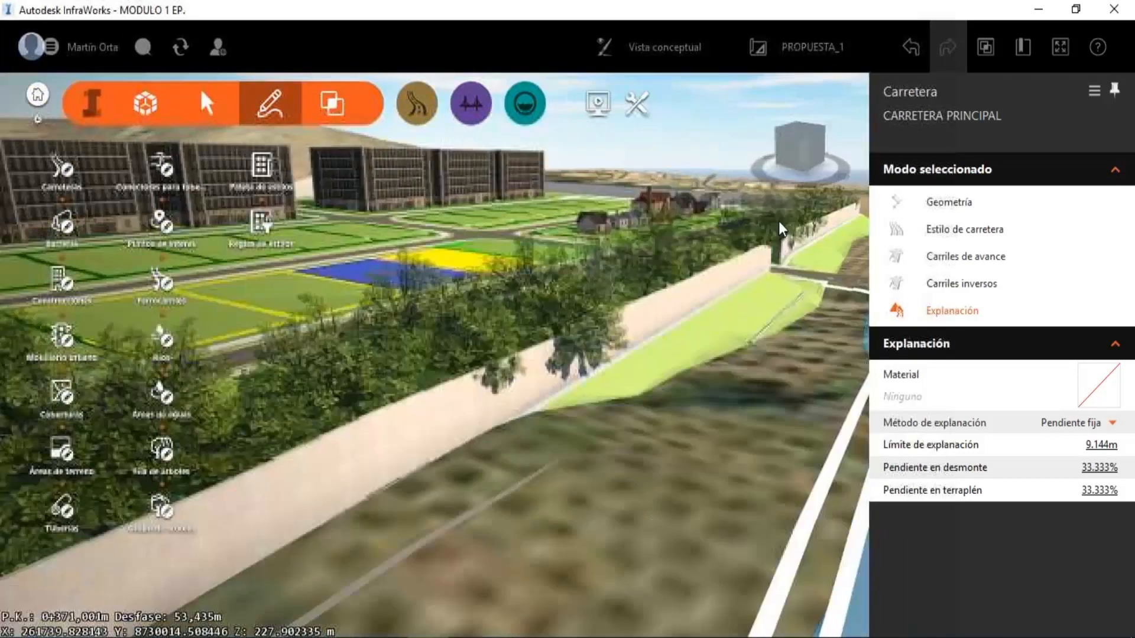
scroll(762, 234, "up", 2)
middle_click_drag(447, 361, 727, 209)
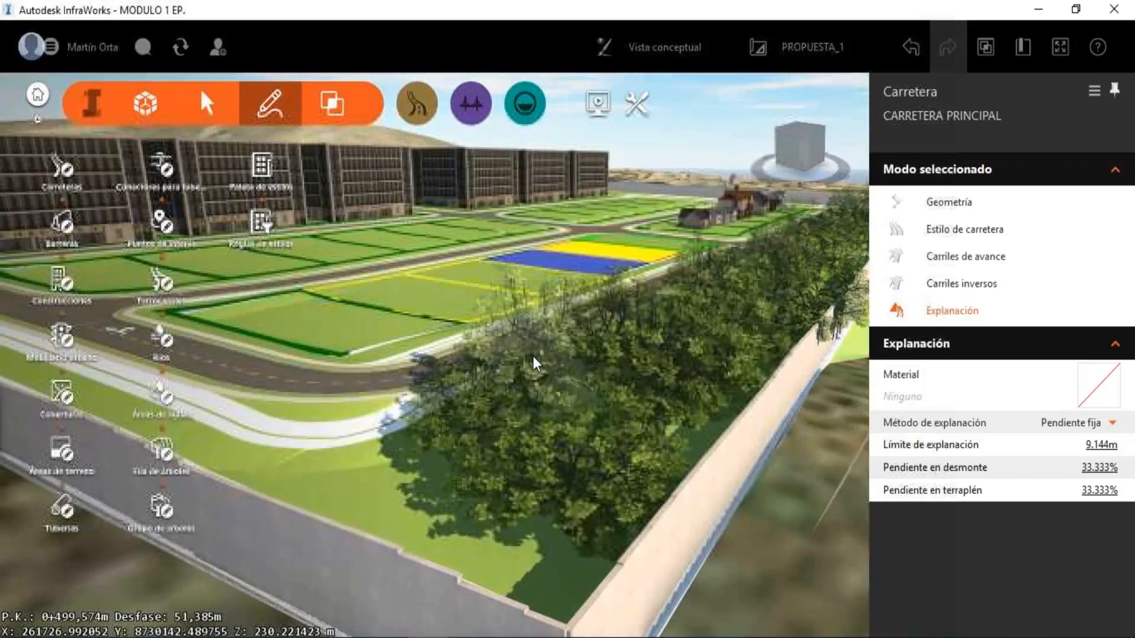
middle_click_drag(533, 356, 728, 314)
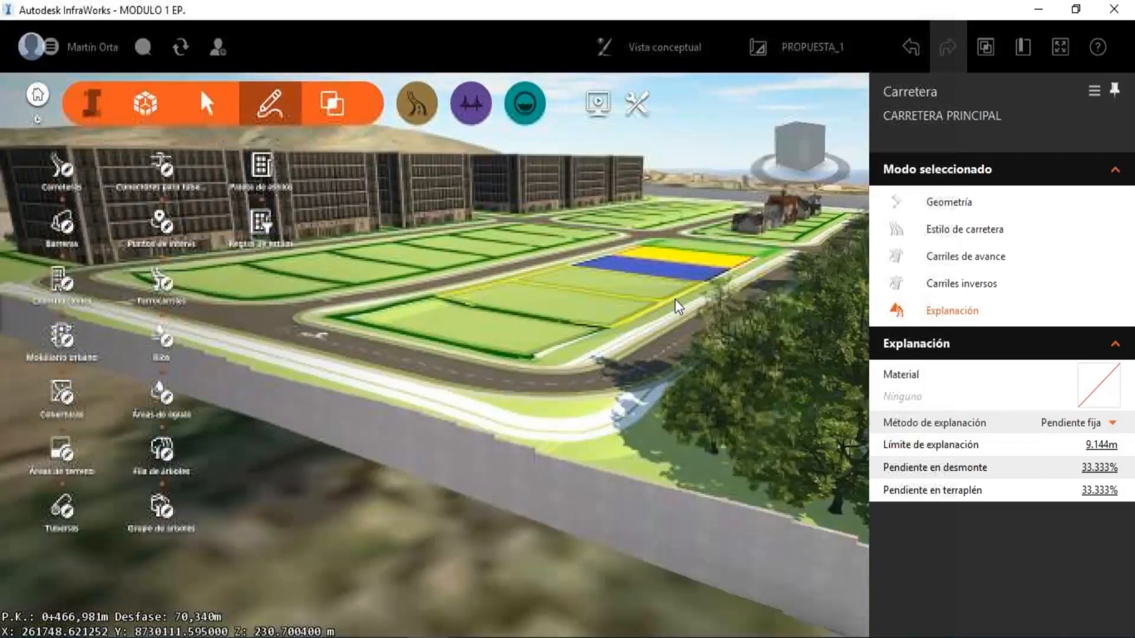
left_click_drag(675, 300, 630, 293)
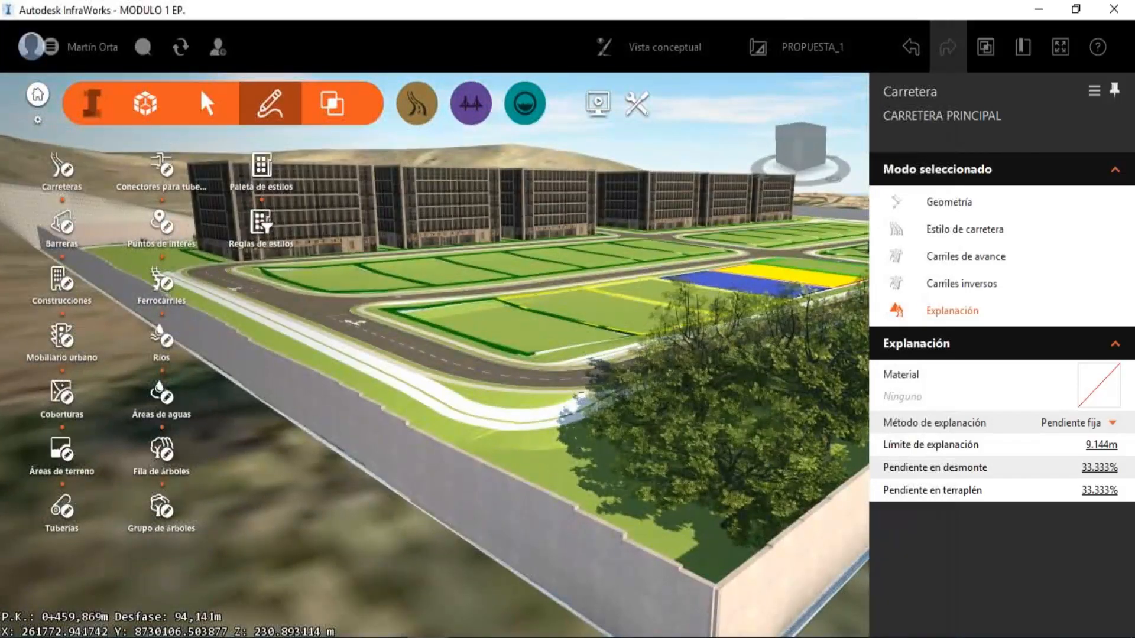
left_click_drag(593, 326, 602, 323)
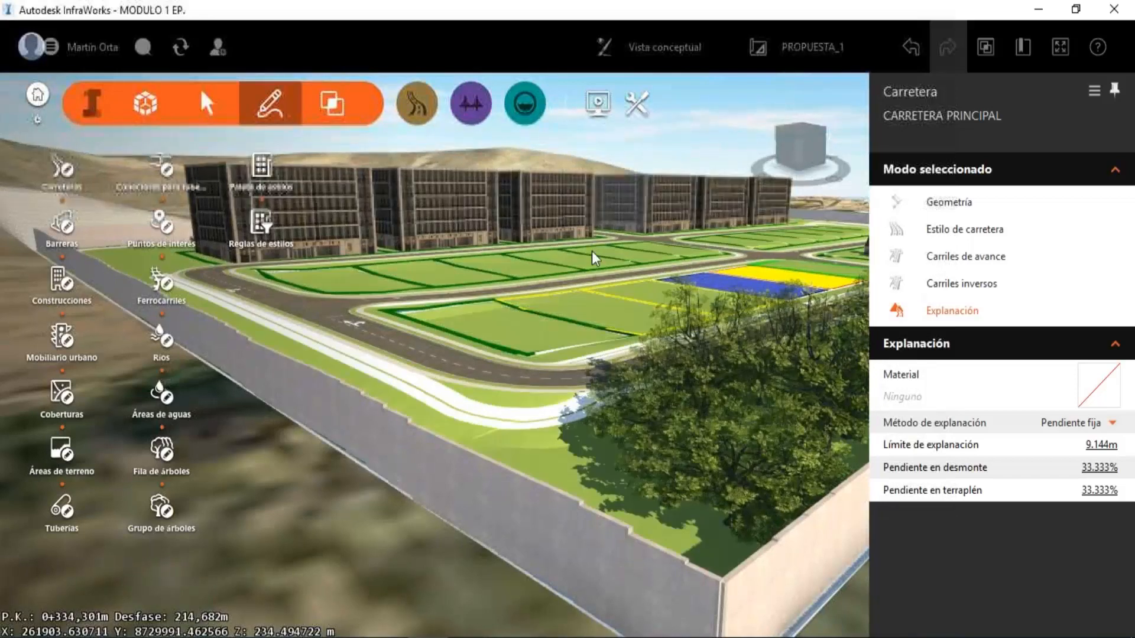
left_click_drag(591, 251, 583, 264)
scroll(584, 264, "down", 8)
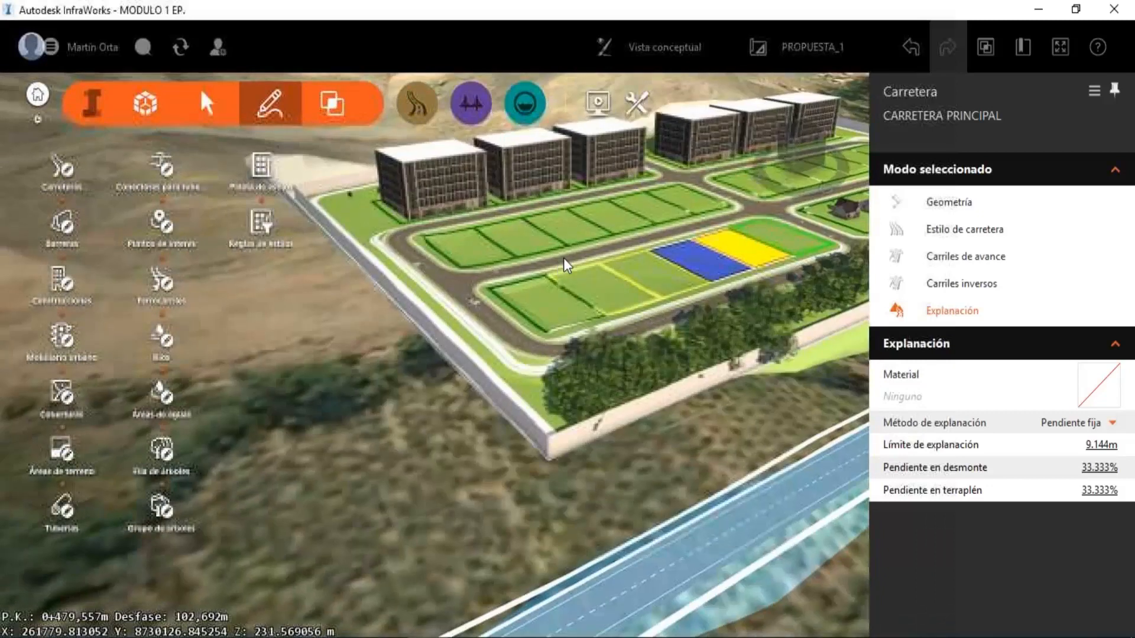
scroll(609, 236, "down", 5)
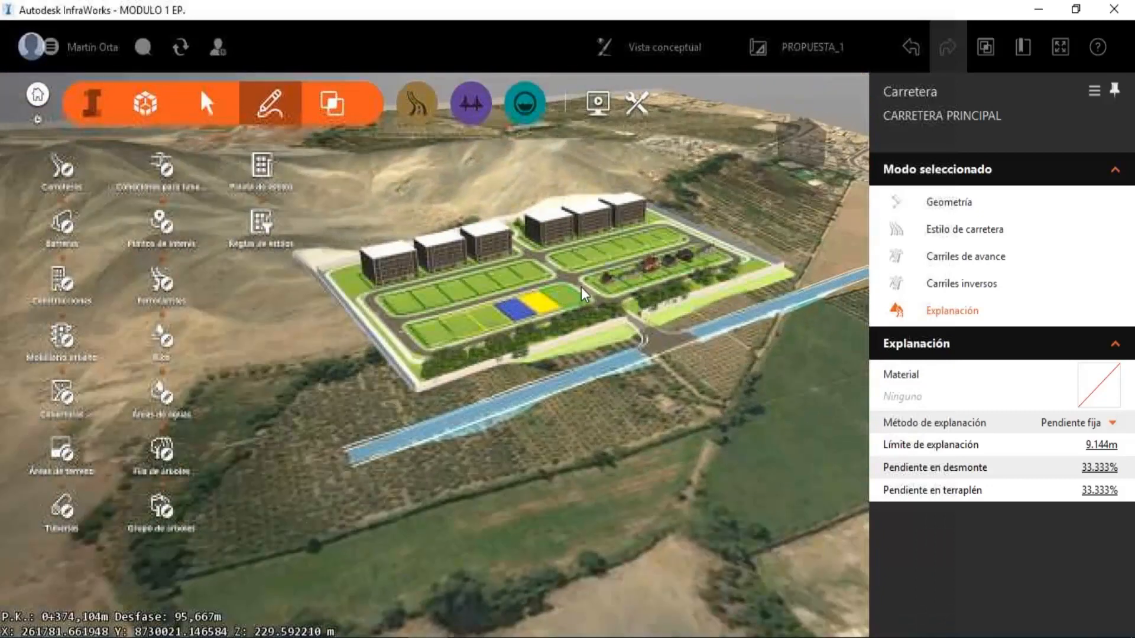
Switch the model to the master proposal and examine the original terrain around the subdivision site.
middle_click_drag(643, 300, 622, 430)
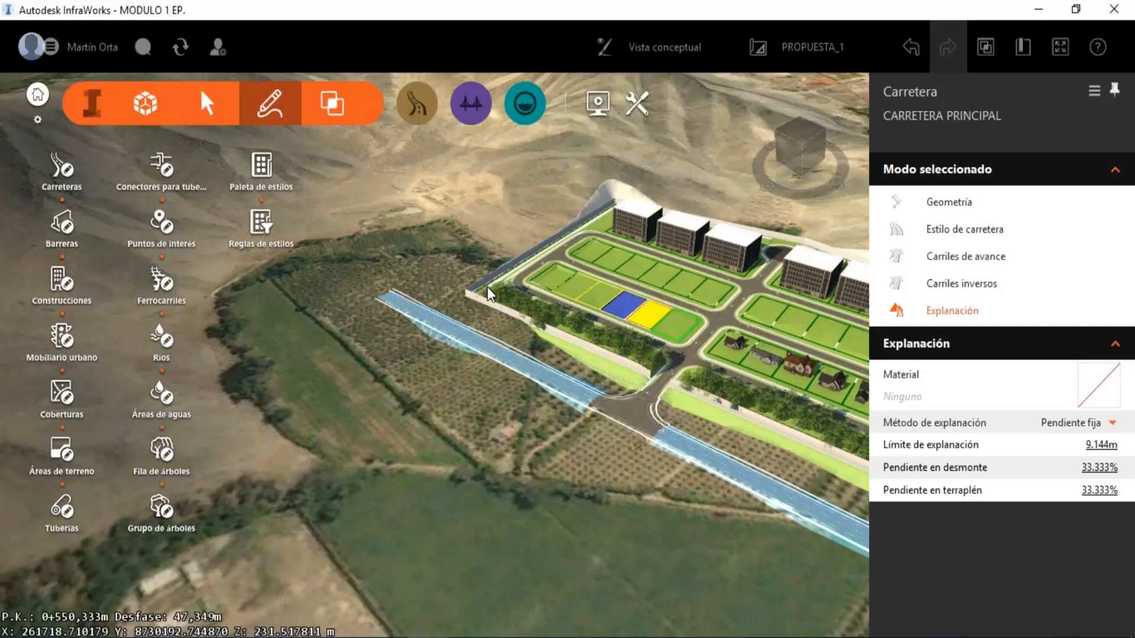
scroll(630, 225, "down", 3)
middle_click_drag(629, 226, 520, 185)
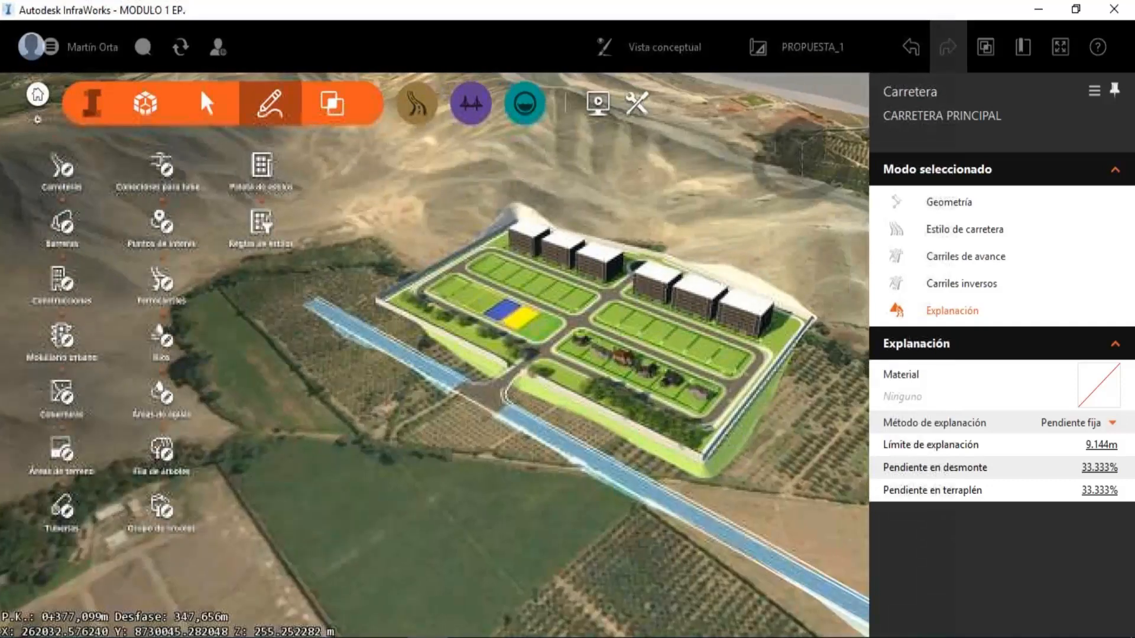
left_click(802, 49)
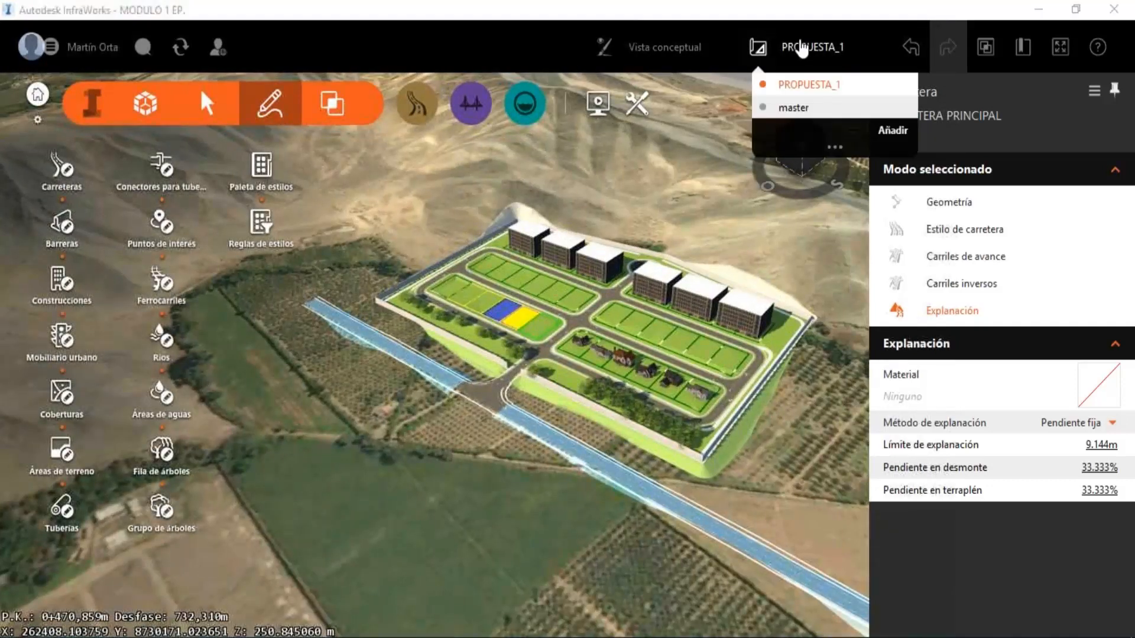
left_click(787, 112)
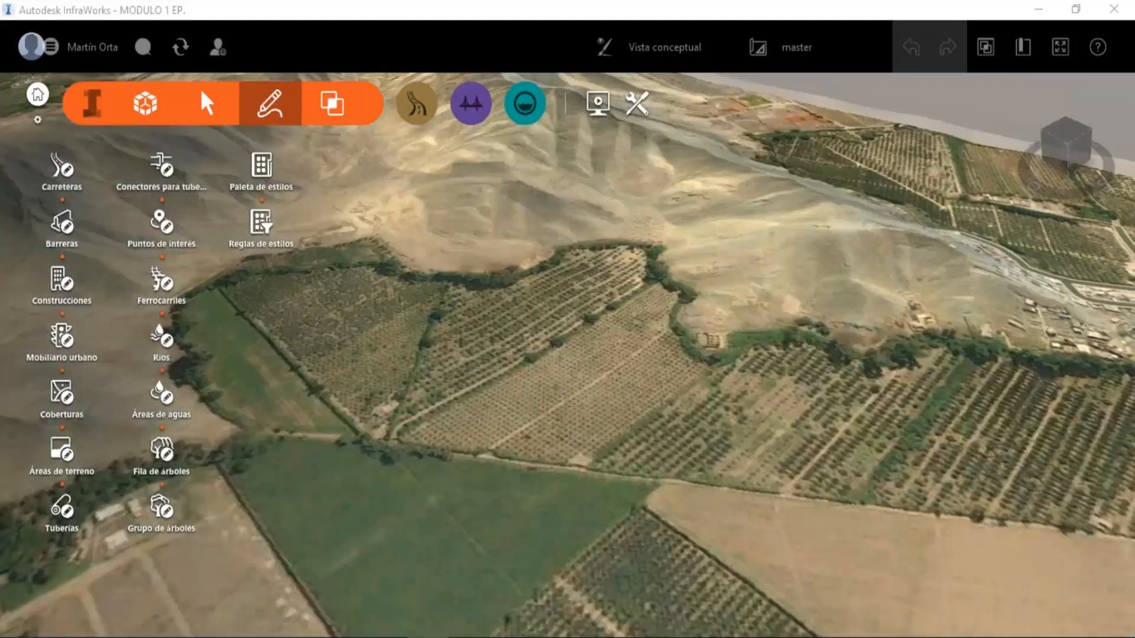
scroll(619, 241, "down", 1)
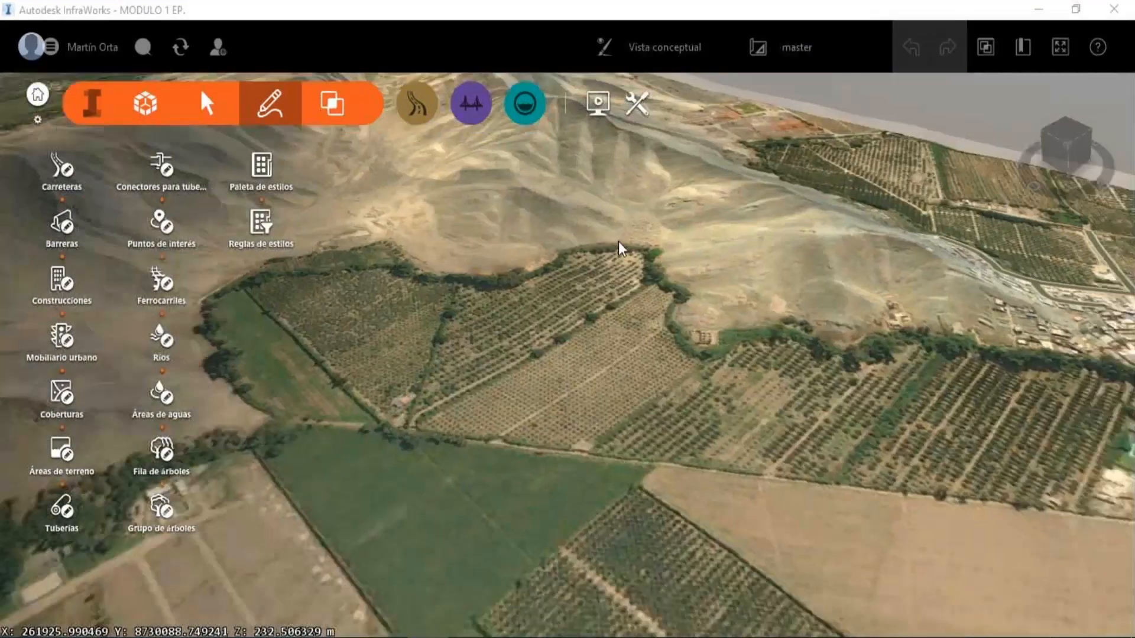
scroll(619, 242, "down", 3)
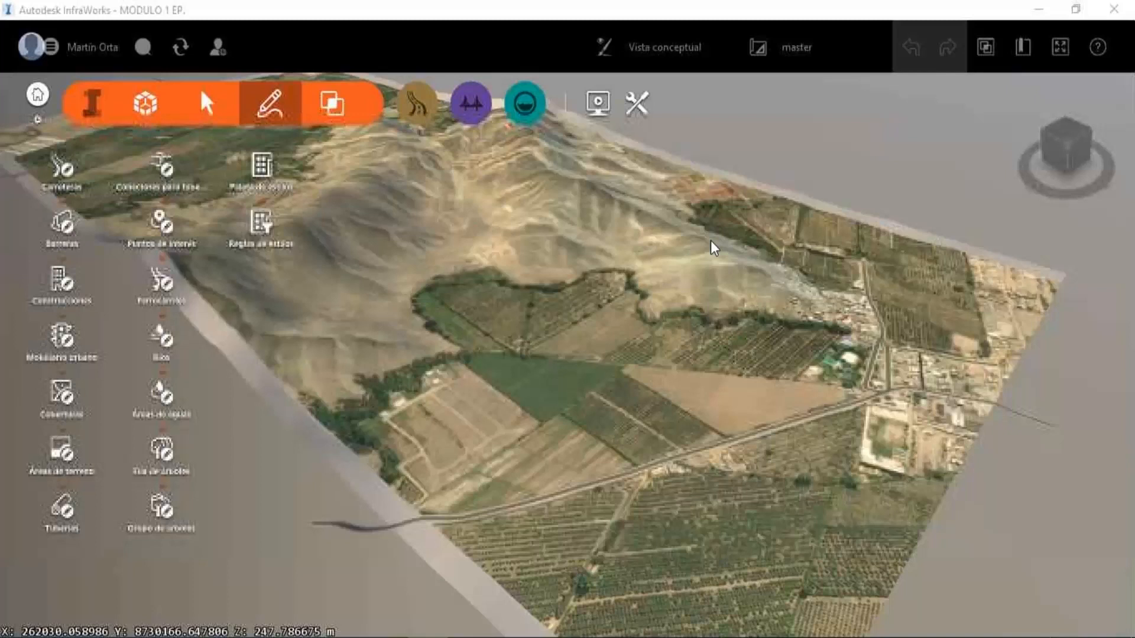
left_click_drag(711, 246, 620, 256)
scroll(627, 263, "up", 2)
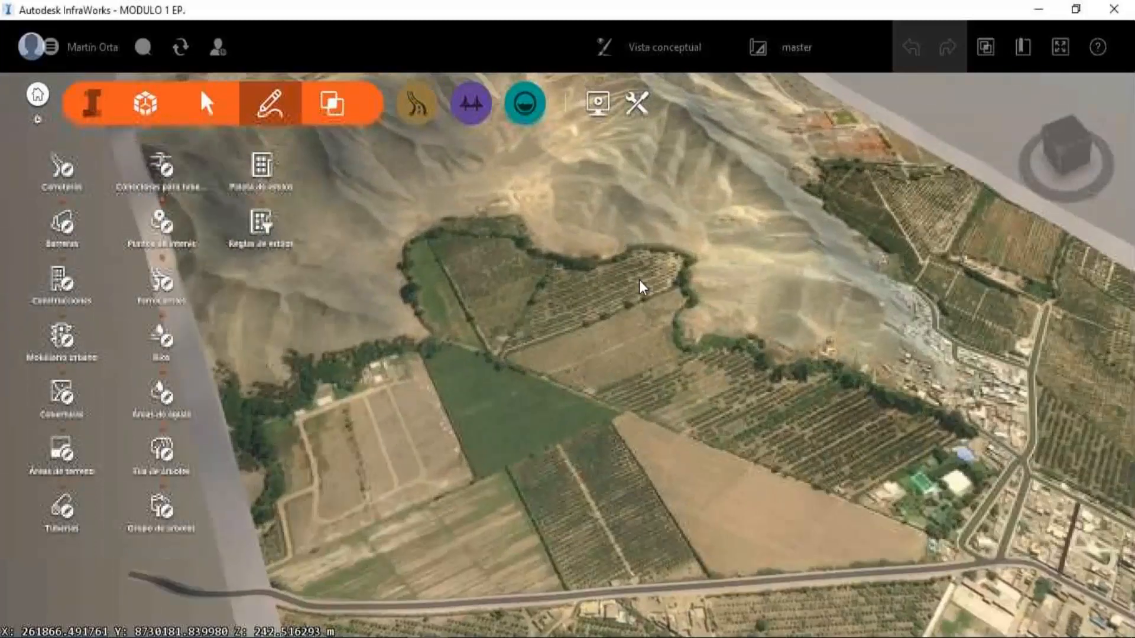
middle_click_drag(642, 287, 695, 323)
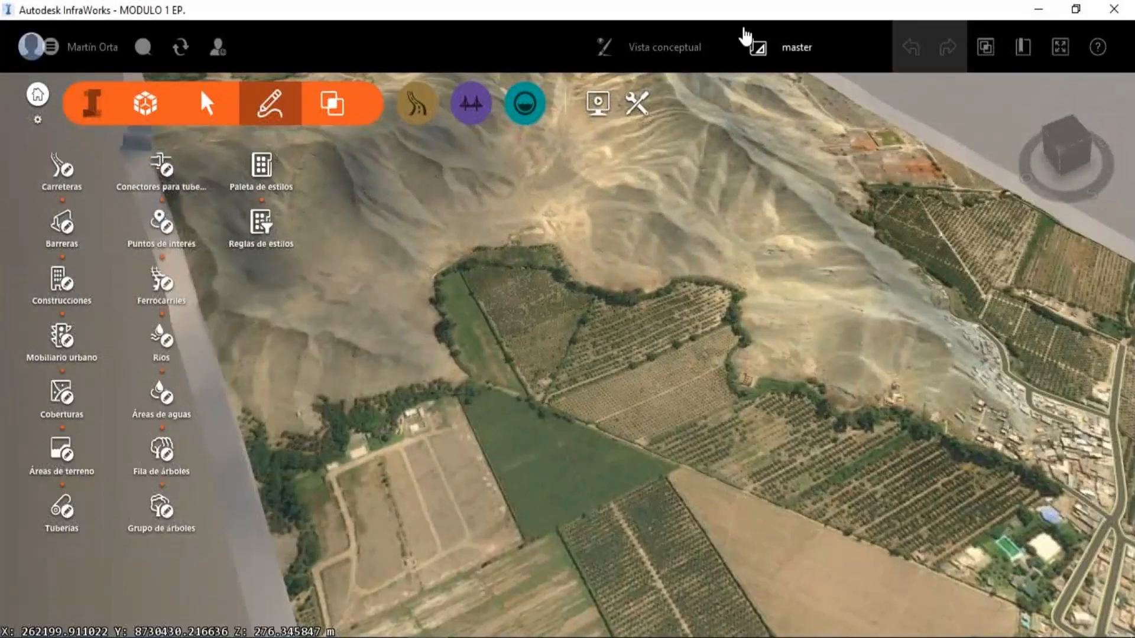
Switch the model back to the PROPUESTA_1 proposal and close InfraWorks.
left_click(815, 57)
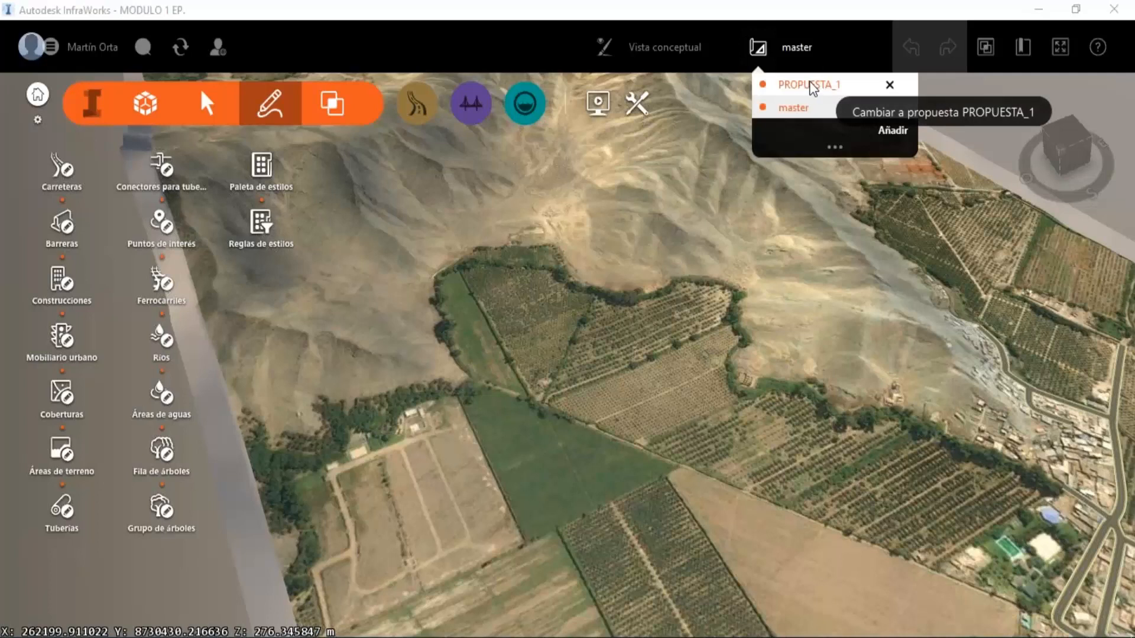
left_click(812, 86)
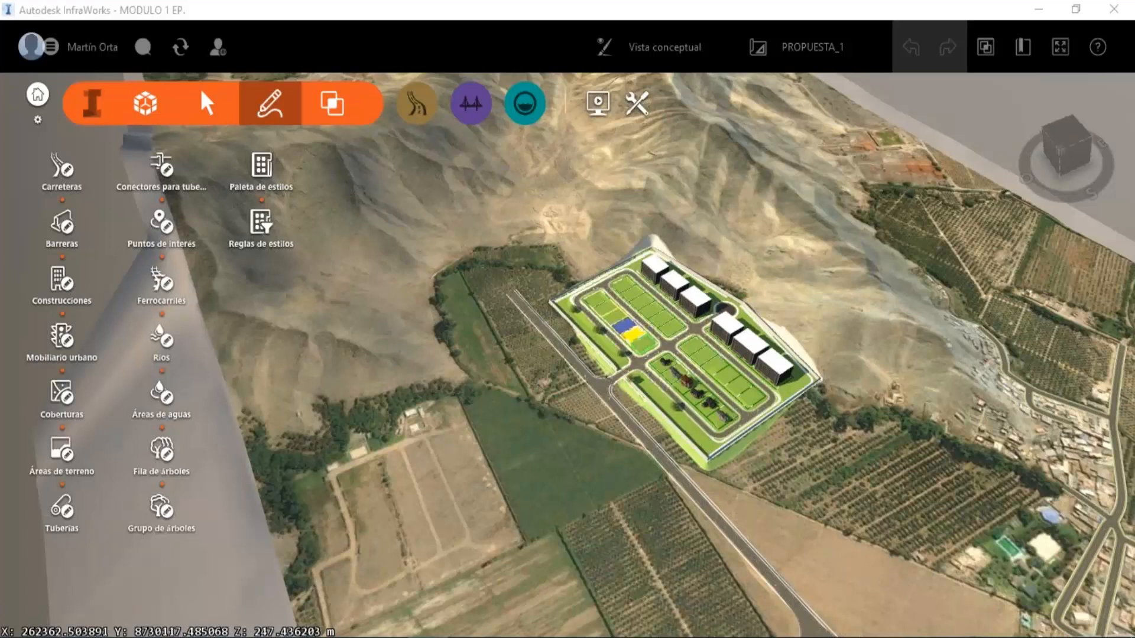
left_click(1111, 11)
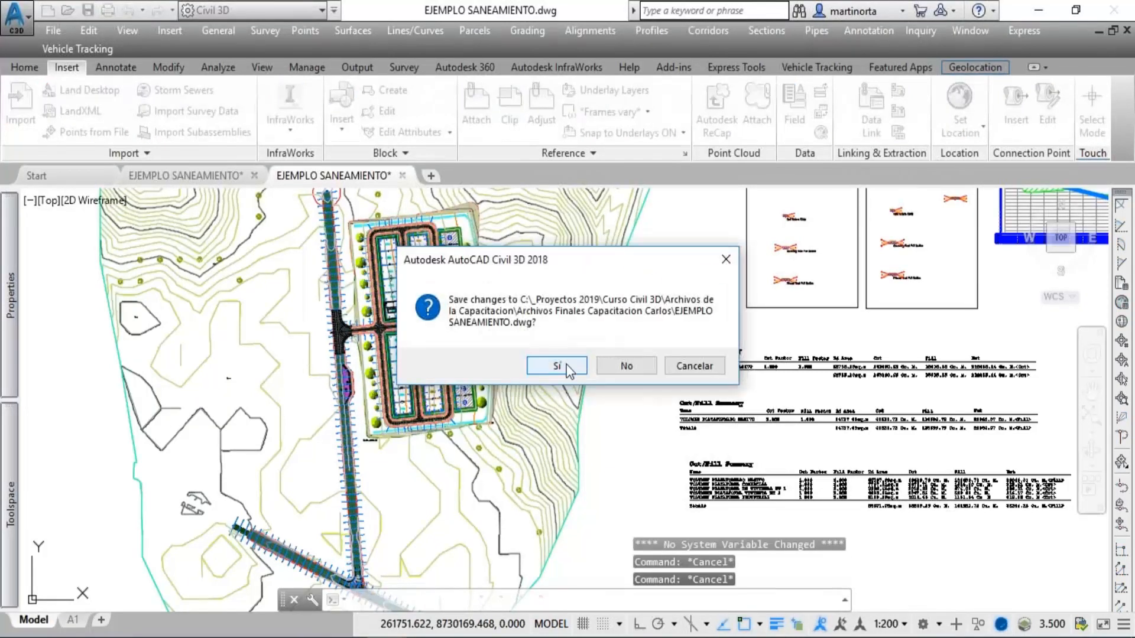
In Civil 3D, close both open EJEMPLO SANEAMIENTO drawings with their changes saved and exit the program.
left_click(567, 364)
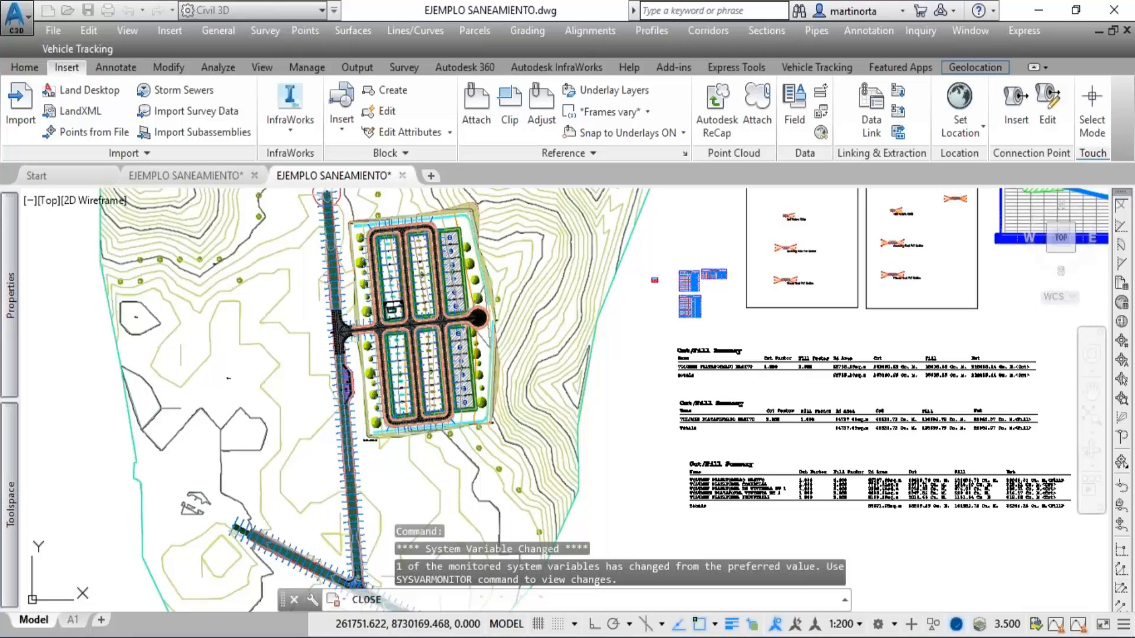
key("Return")
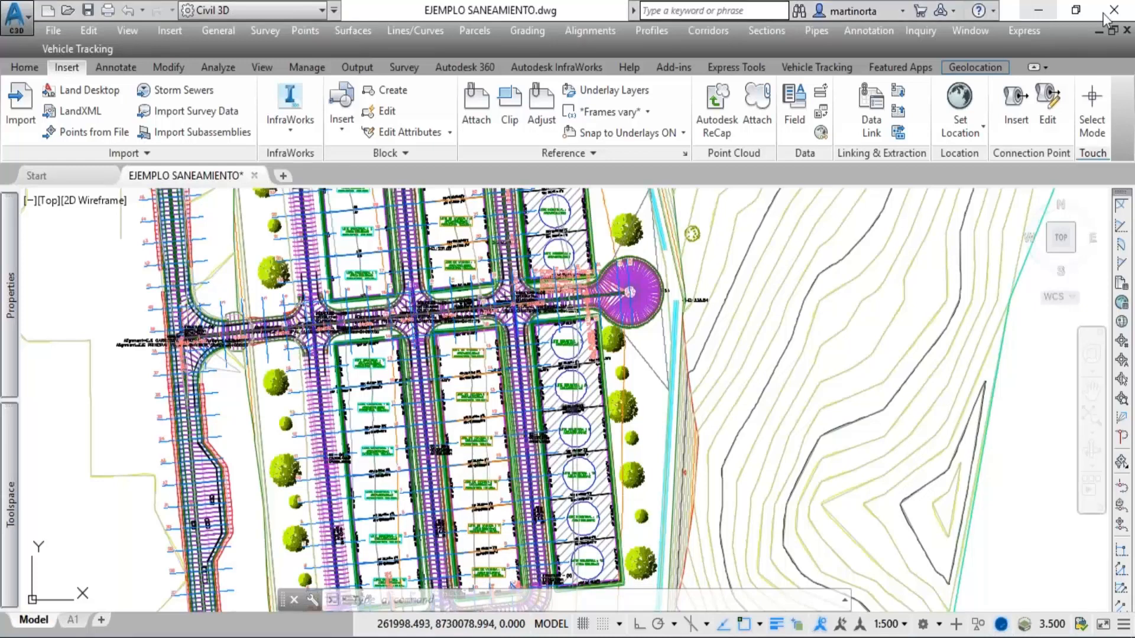
left_click(1126, 8)
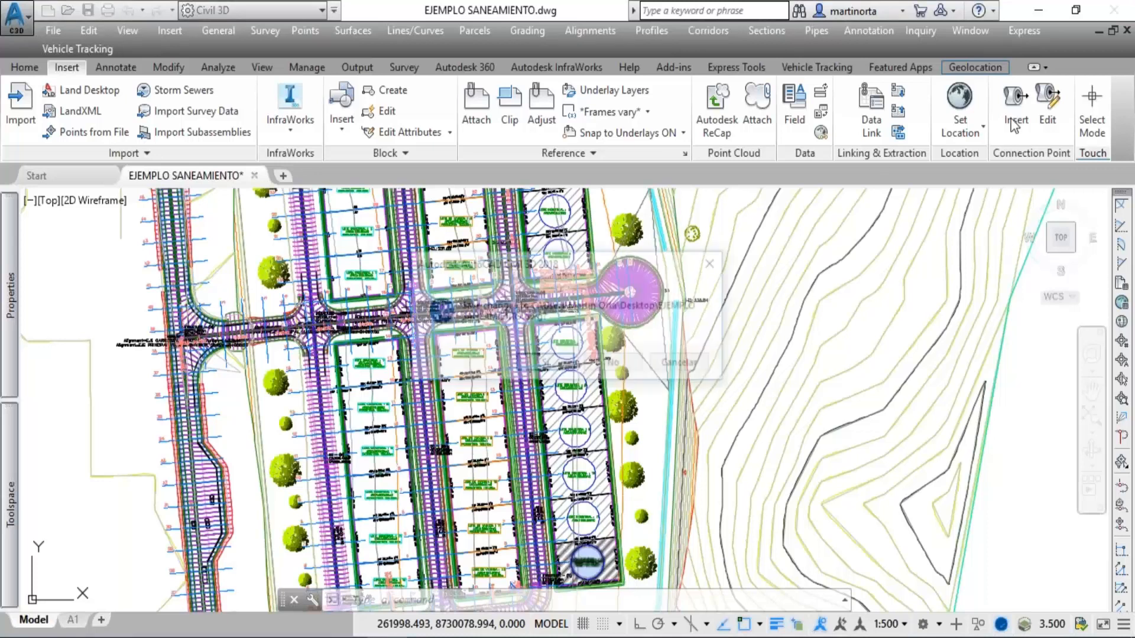
left_click(544, 363)
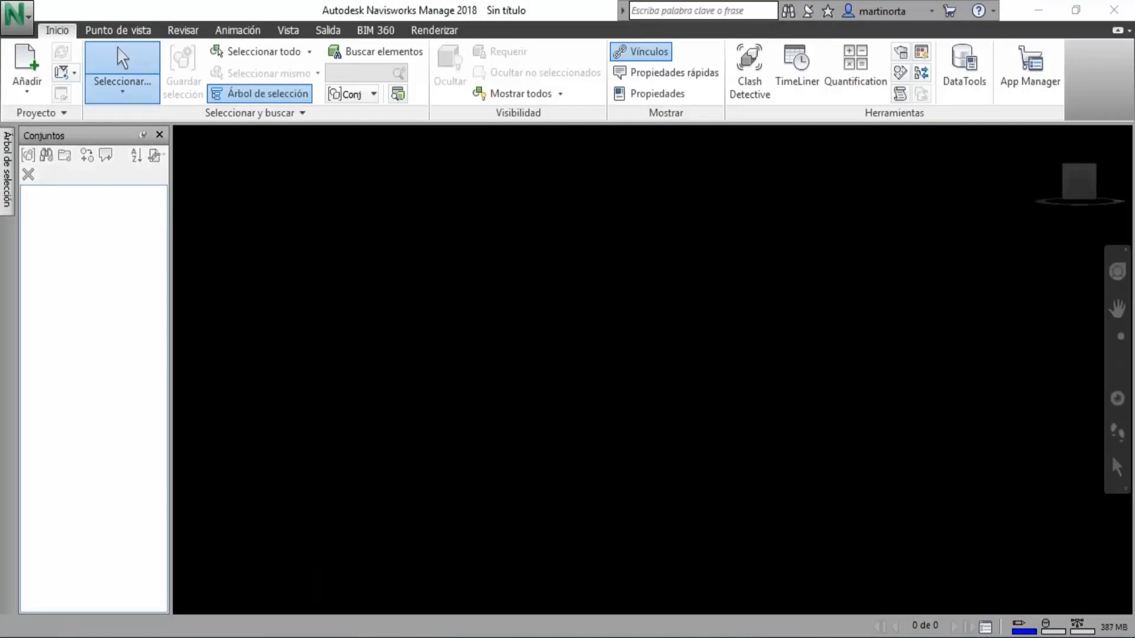
In Navisworks Manage, start adding a model file and browse to the SEMINARIO WEB folder on the desktop.
left_click(8, 77)
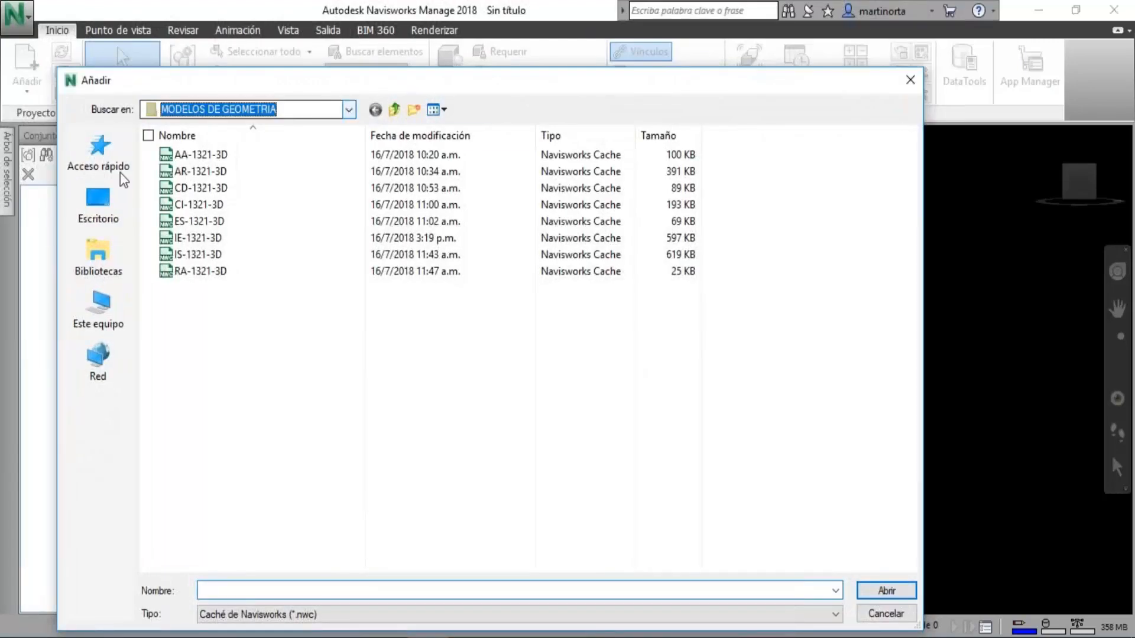
left_click(260, 110)
left_click(105, 192)
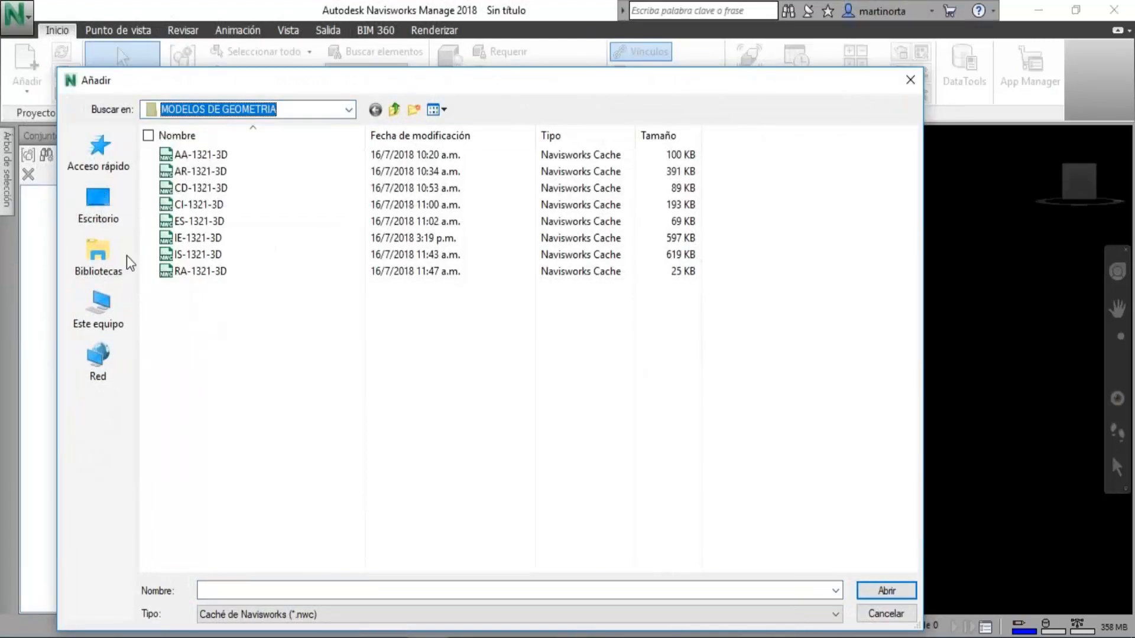
left_click(98, 202)
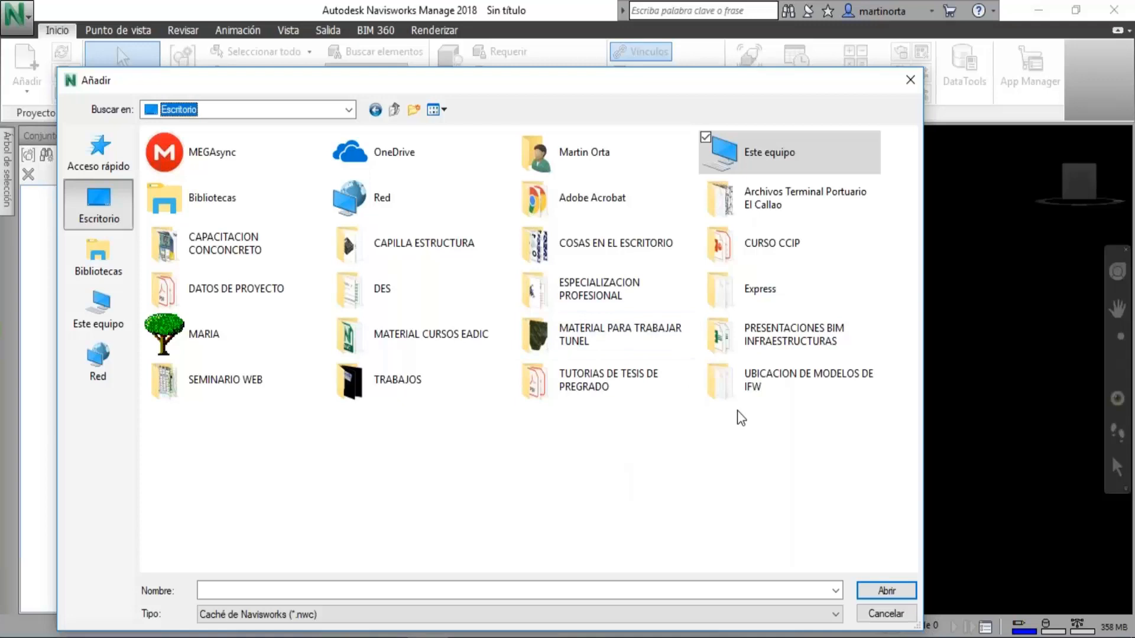
double_click(218, 395)
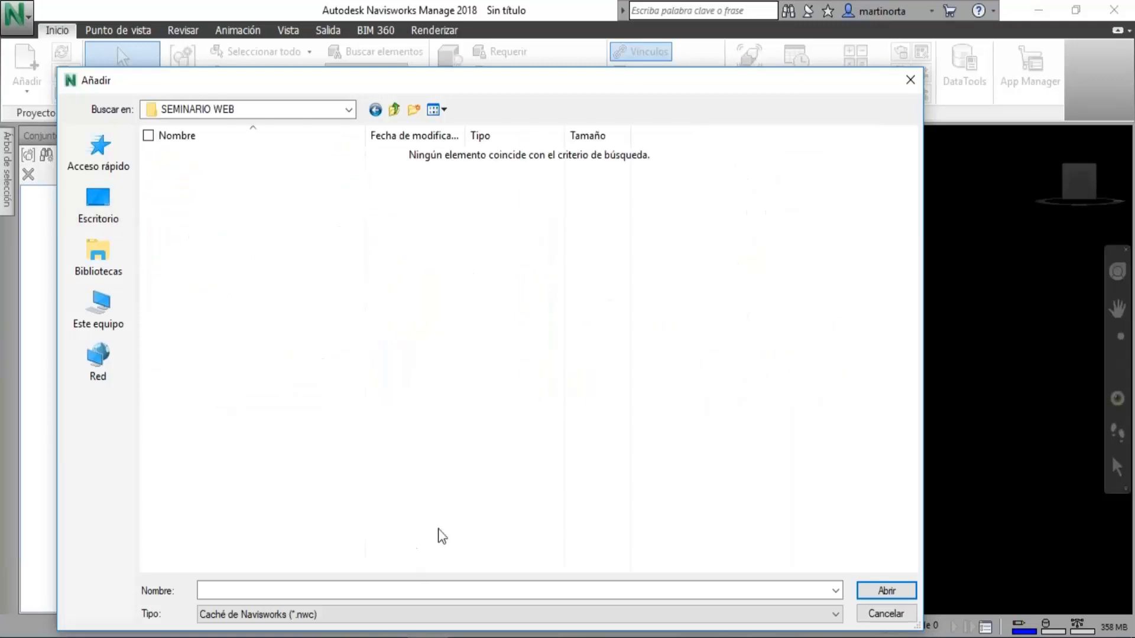
Show all file types in the folder and add the TOPOGRAFIA Y CARRETERAS drawing to the empty scene.
left_click(422, 615)
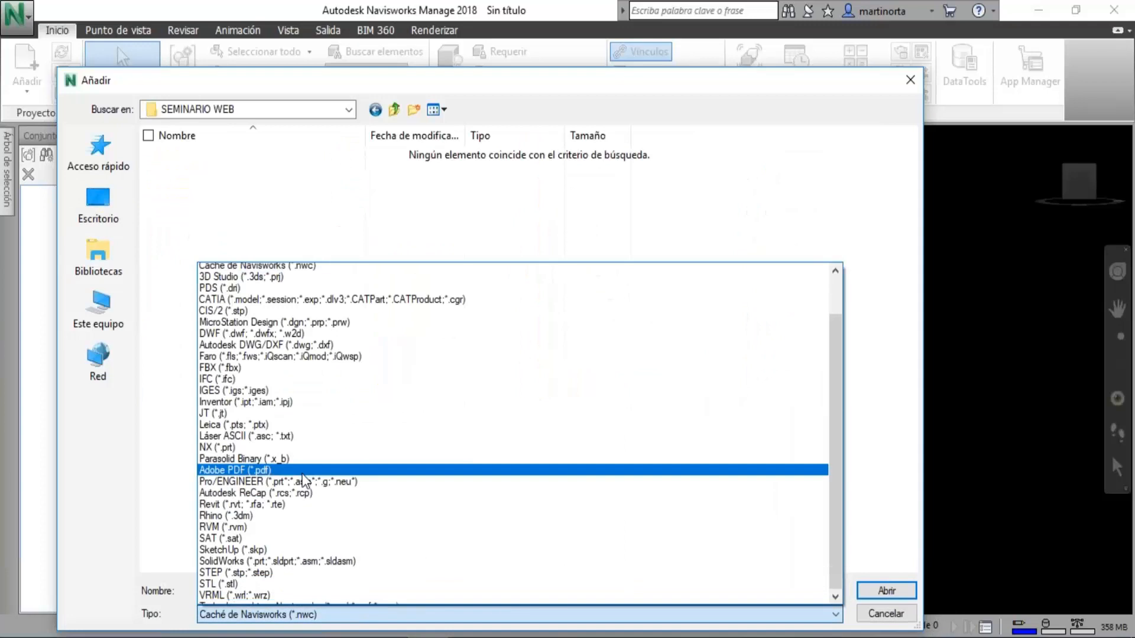
scroll(322, 467, "down", 1)
left_click(337, 598)
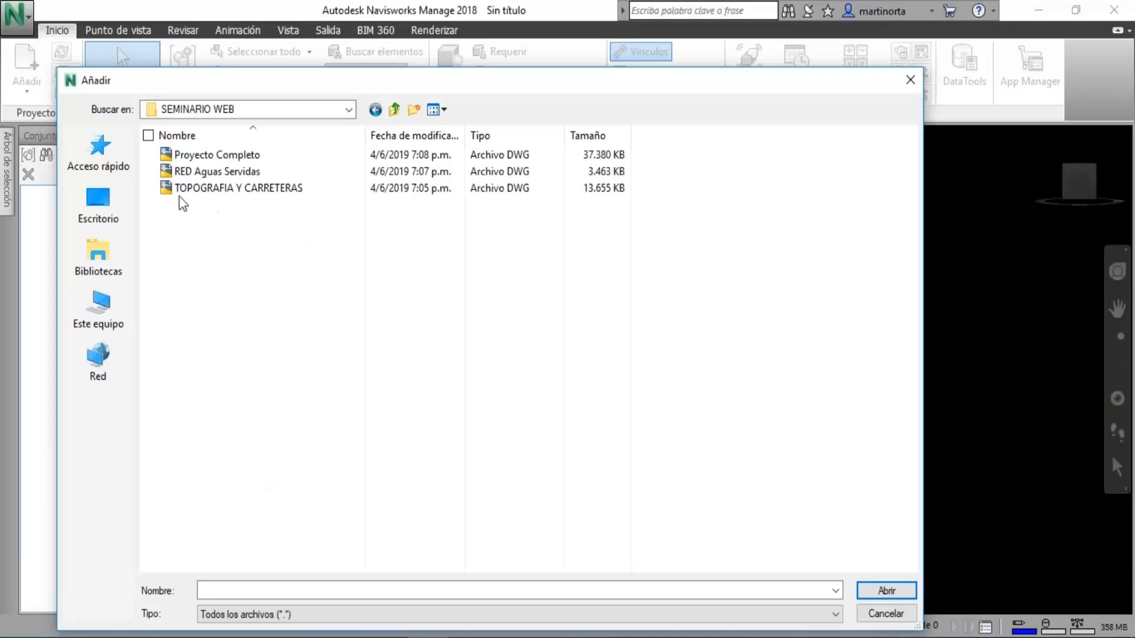
left_click(217, 189)
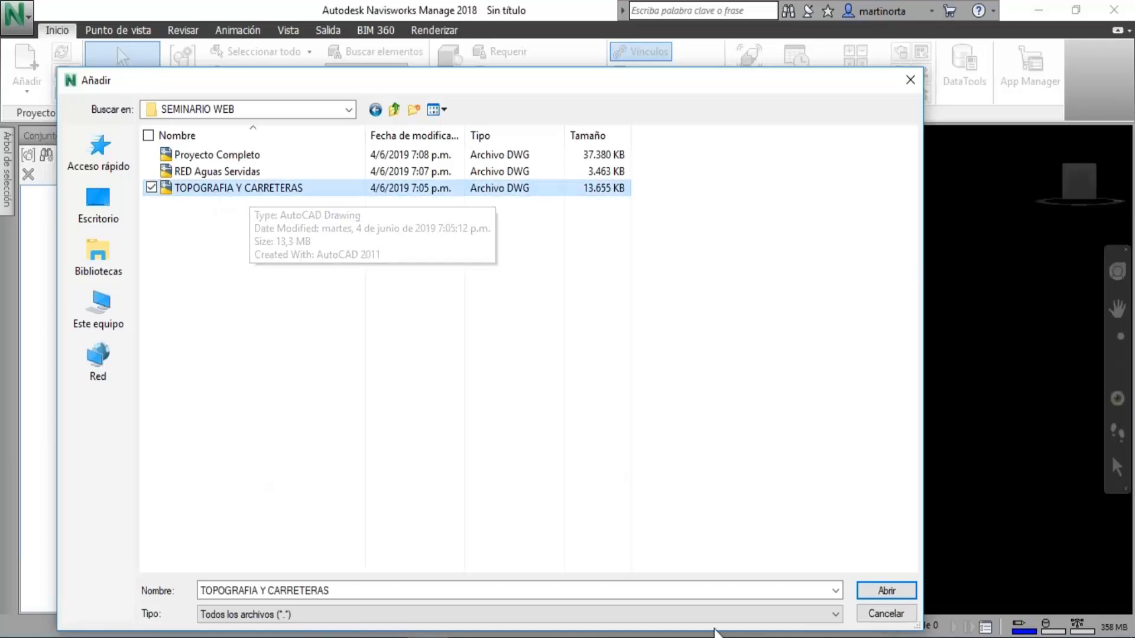
left_click(887, 591)
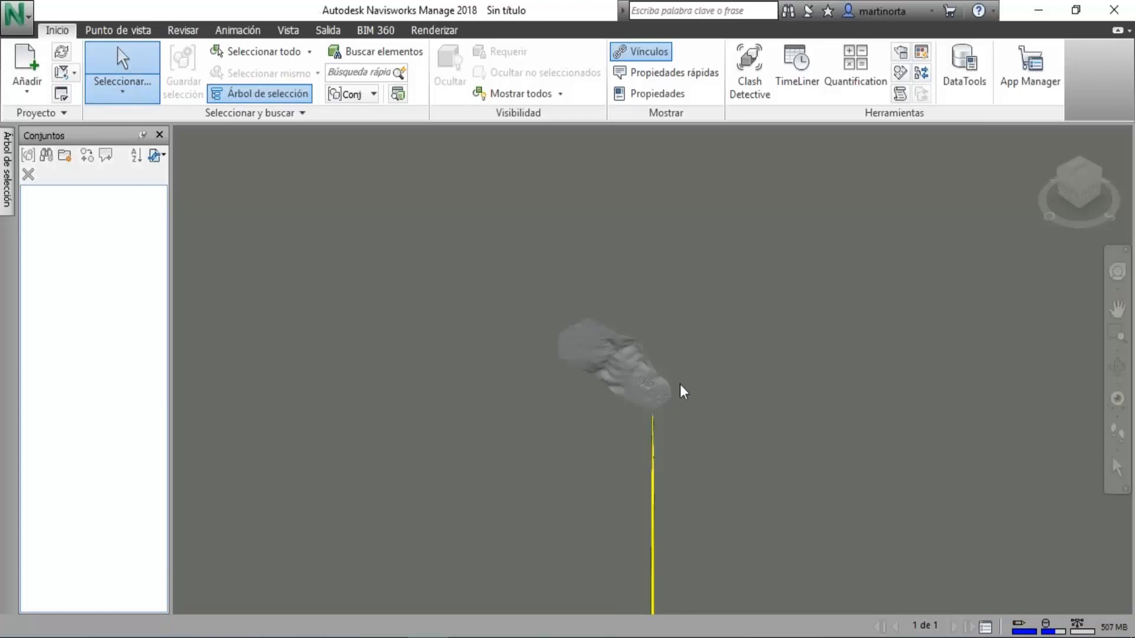
Turn off the third-person (Tercera persona) realism option and restore the home view of the model.
scroll(681, 390, "up", 2)
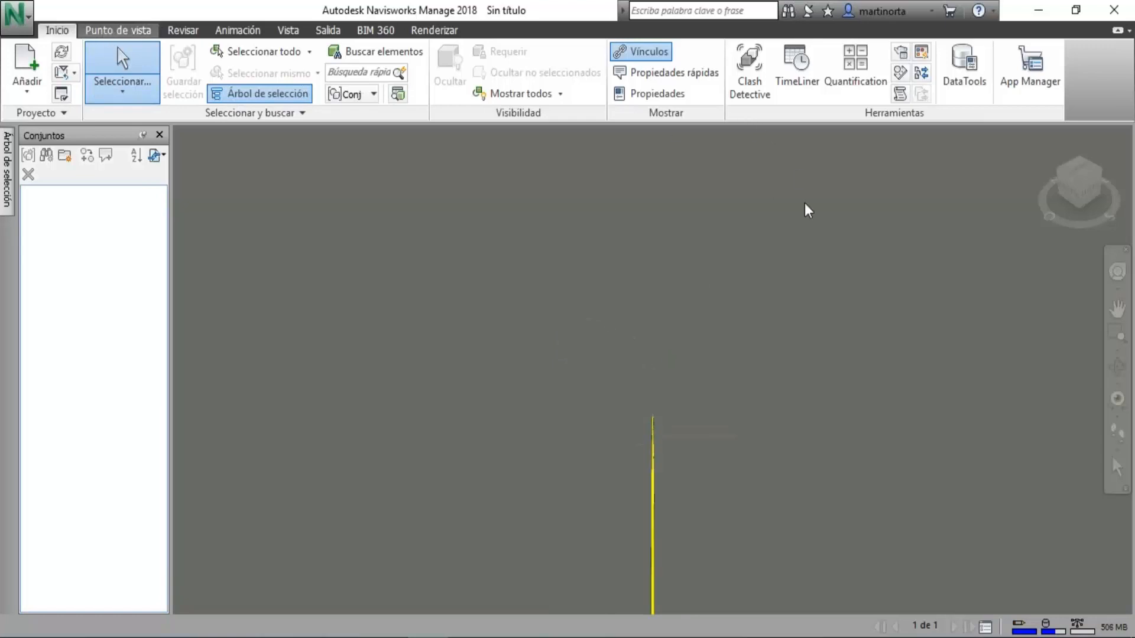
left_click(119, 30)
left_click(825, 74)
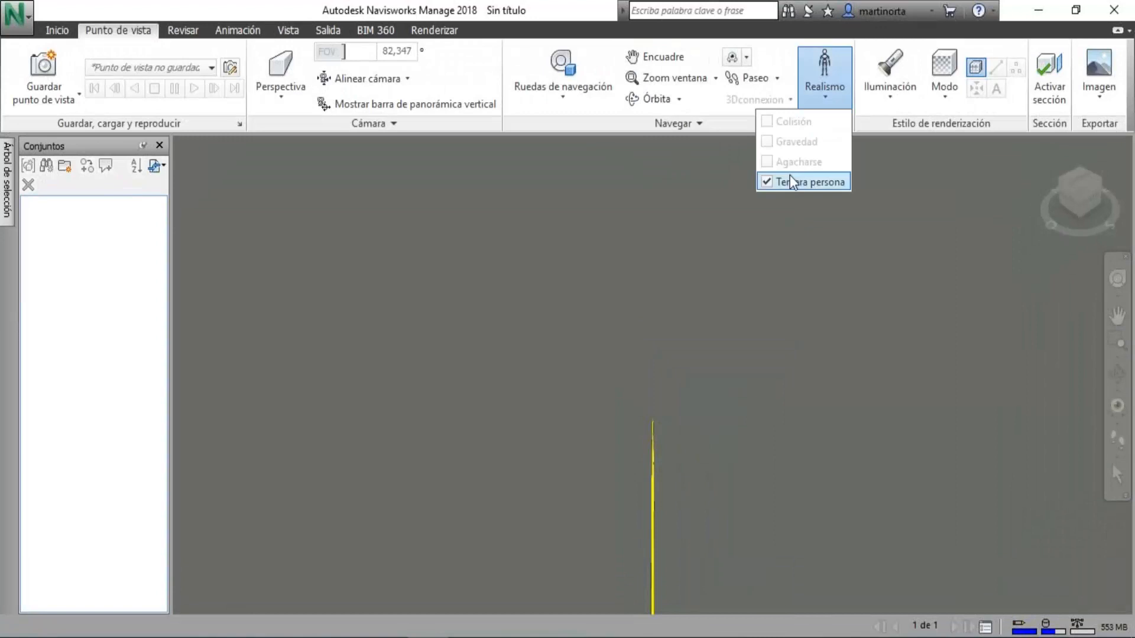
left_click(766, 183)
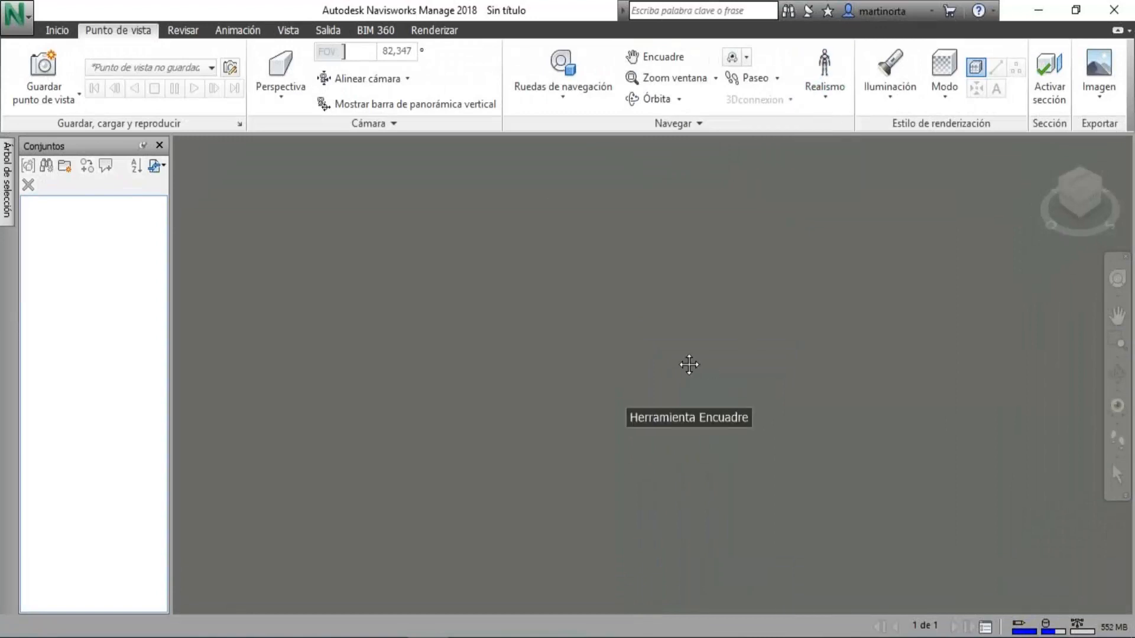
scroll(679, 365, "down", 3)
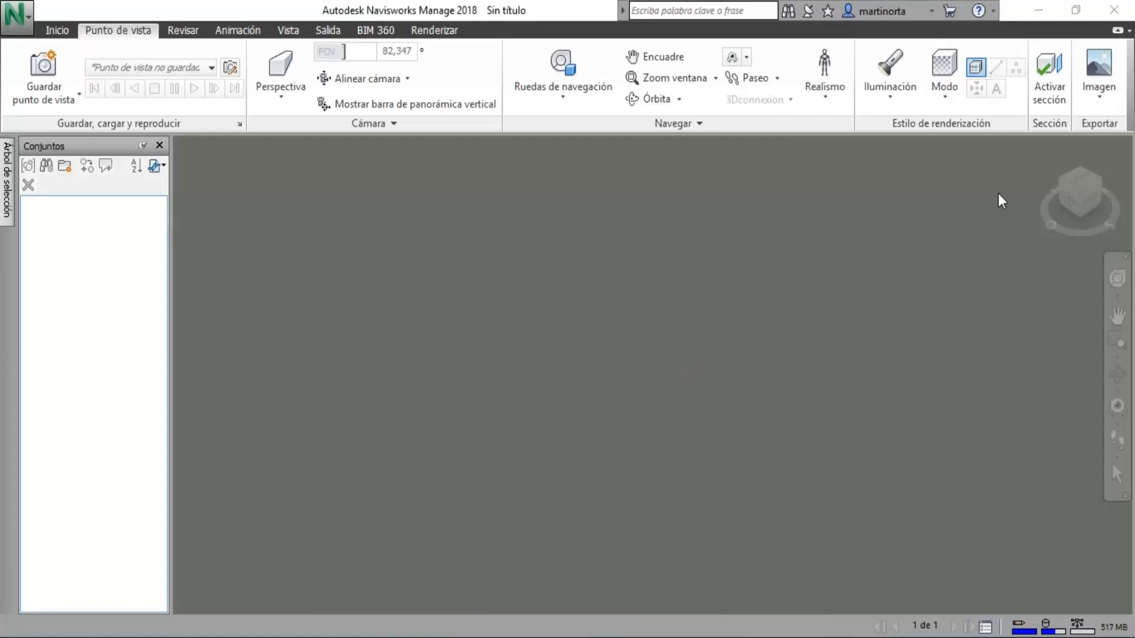
left_click(1039, 149)
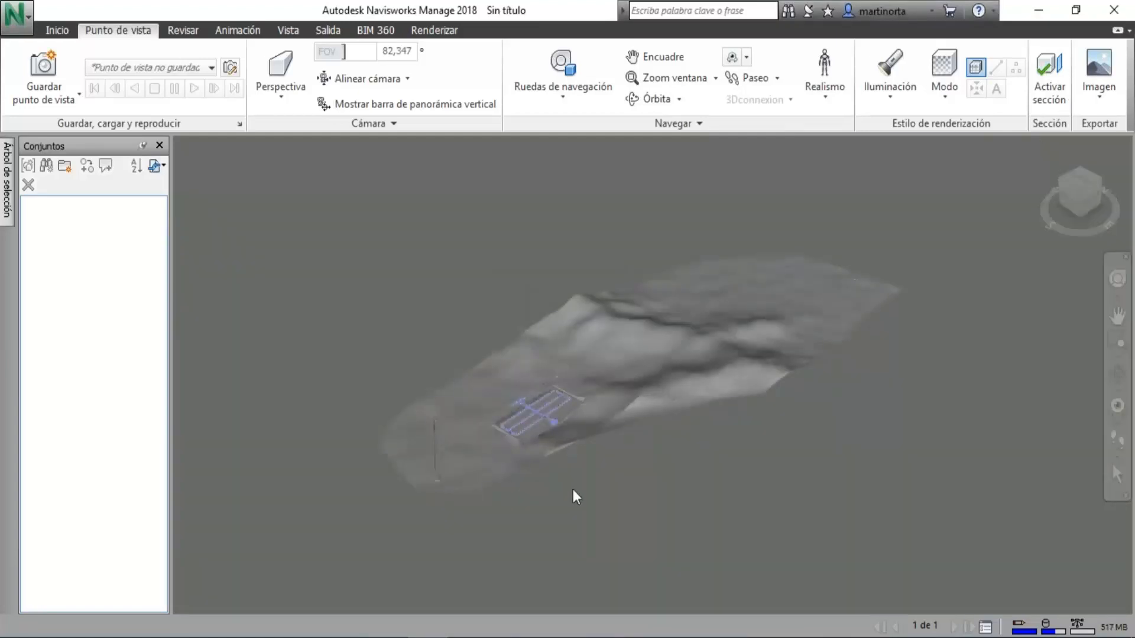
Select the terrain surface to highlight its extent and clear the selection.
left_click(545, 400)
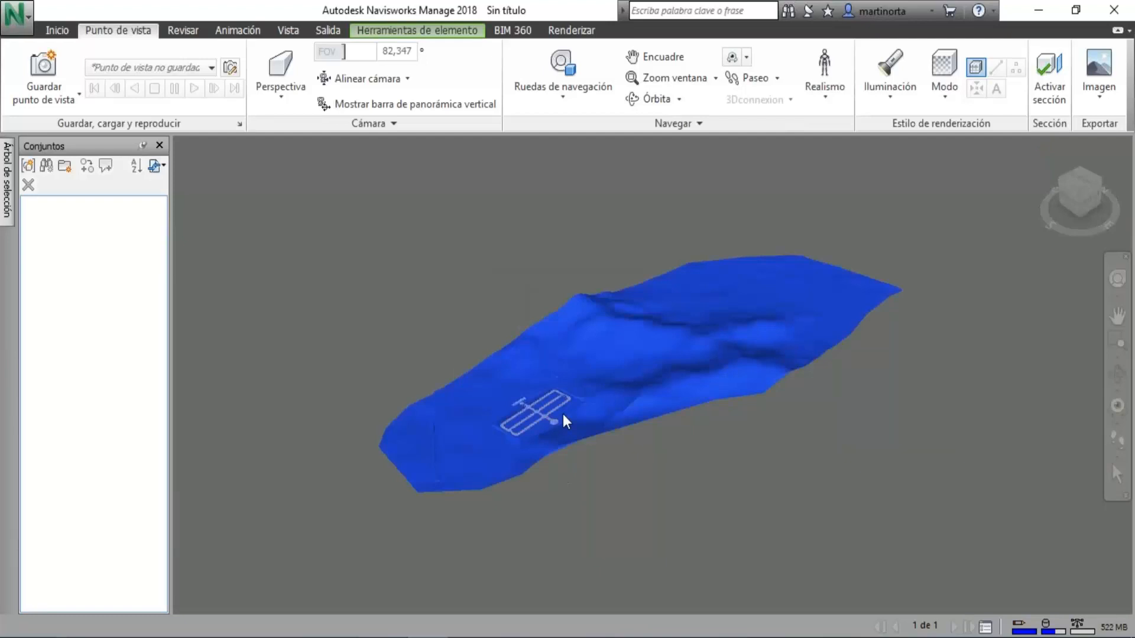
scroll(563, 414, "up", 5)
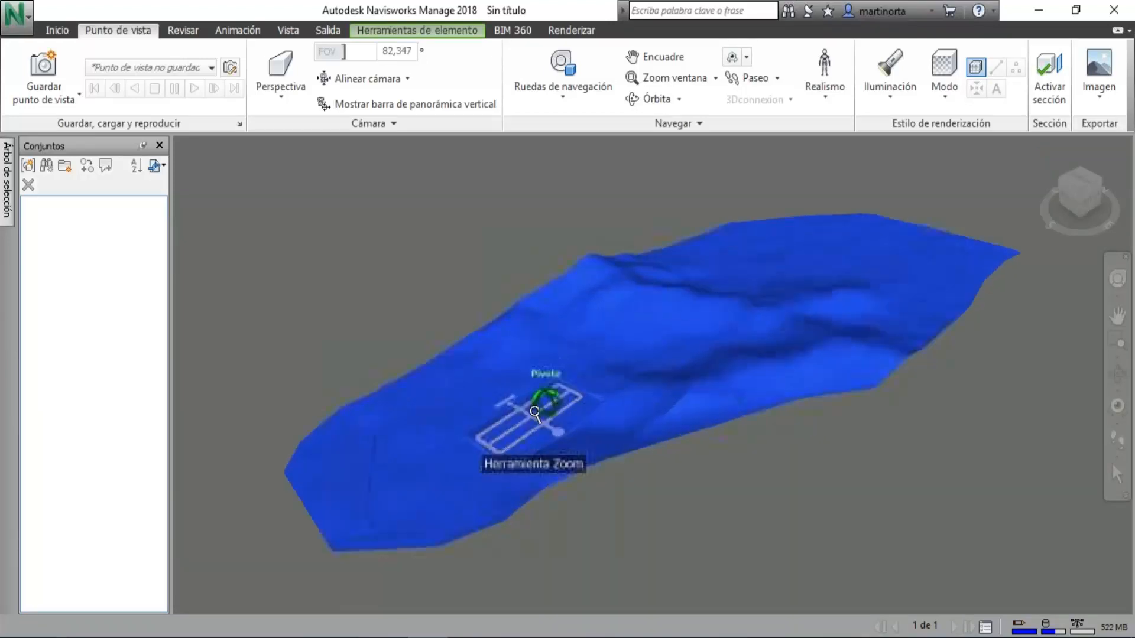
key("Escape")
Examine the subdivision platform, its internal road corridors and the intersections up close from the entrance side.
scroll(521, 426, "up", 3)
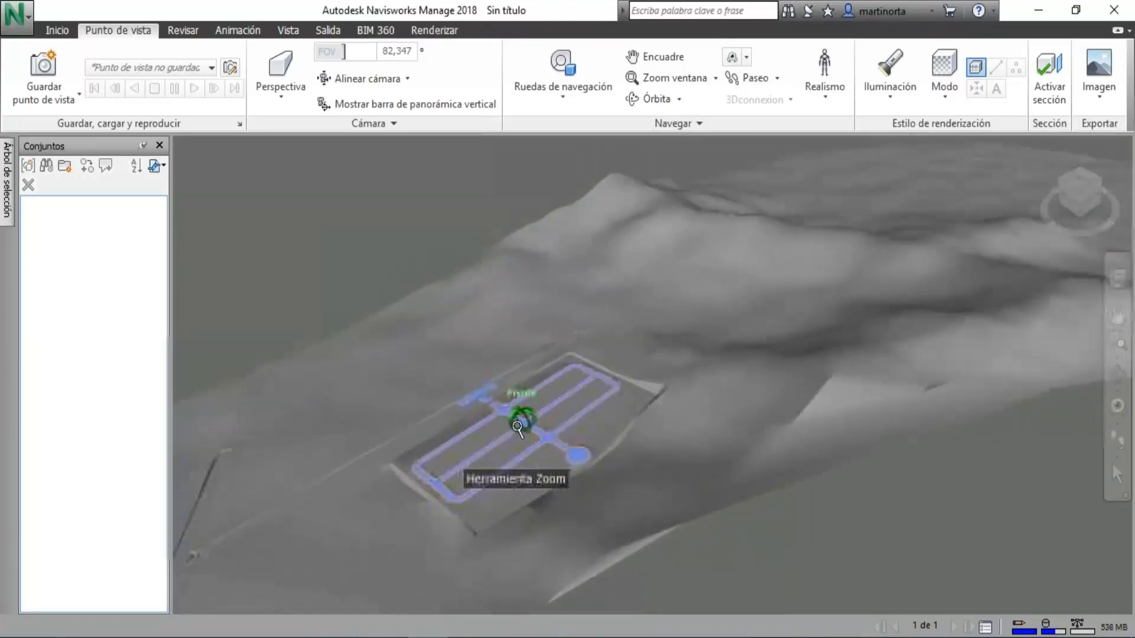
middle_click_drag(518, 430, 609, 367)
left_click(1118, 374)
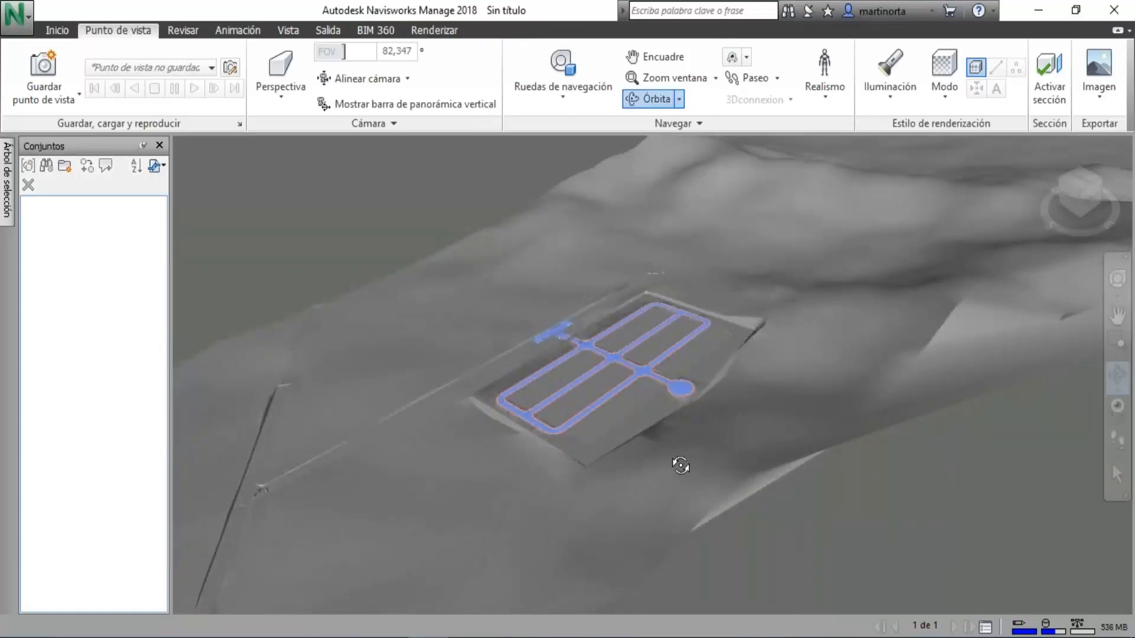
mouse_move(382, 461)
left_mouse_down()
mouse_move(446, 456)
mouse_move(530, 420)
mouse_move(688, 437)
mouse_move(709, 458)
left_mouse_up()
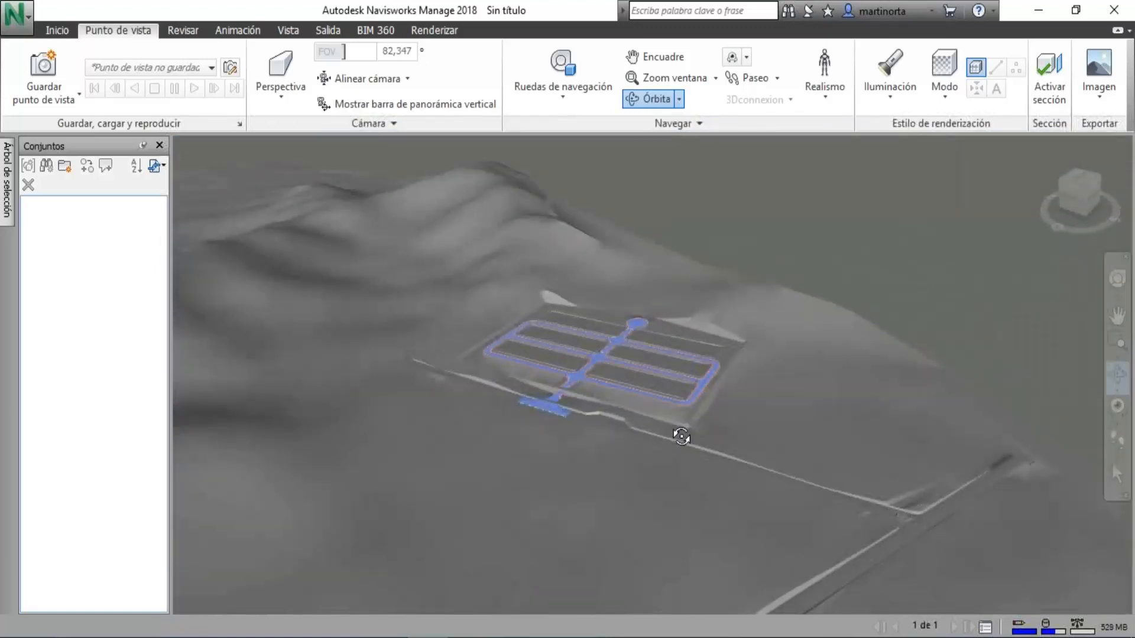
scroll(673, 438, "up", 3)
scroll(674, 439, "up", 3)
middle_click_drag(501, 385, 477, 593)
scroll(477, 594, "up", 3)
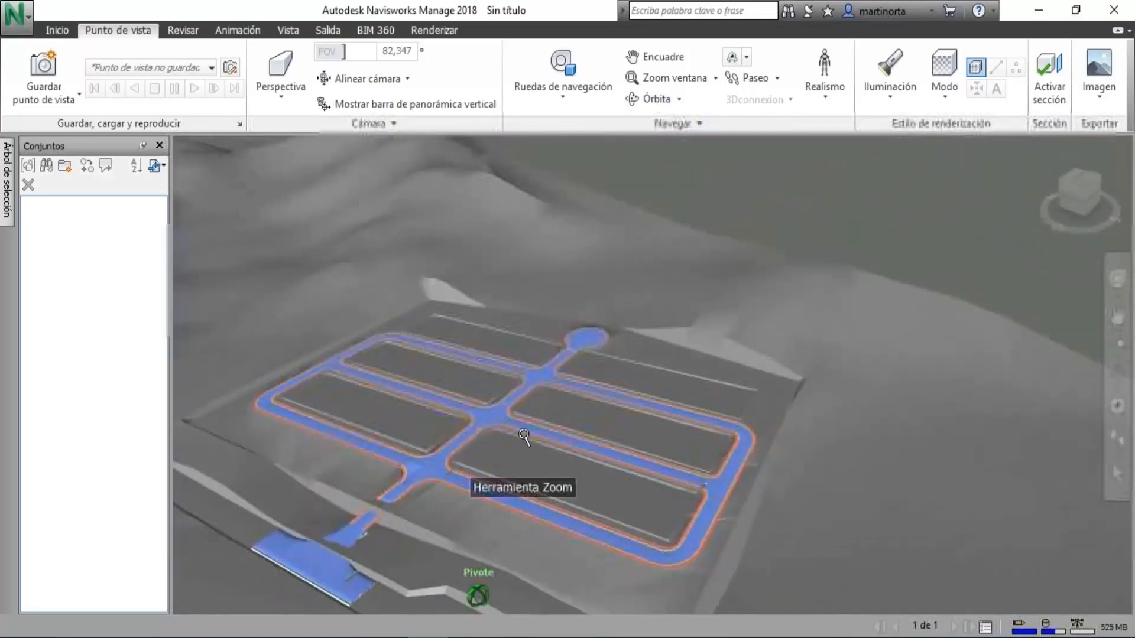
scroll(456, 449, "up", 2)
middle_click_drag(455, 449, 449, 582)
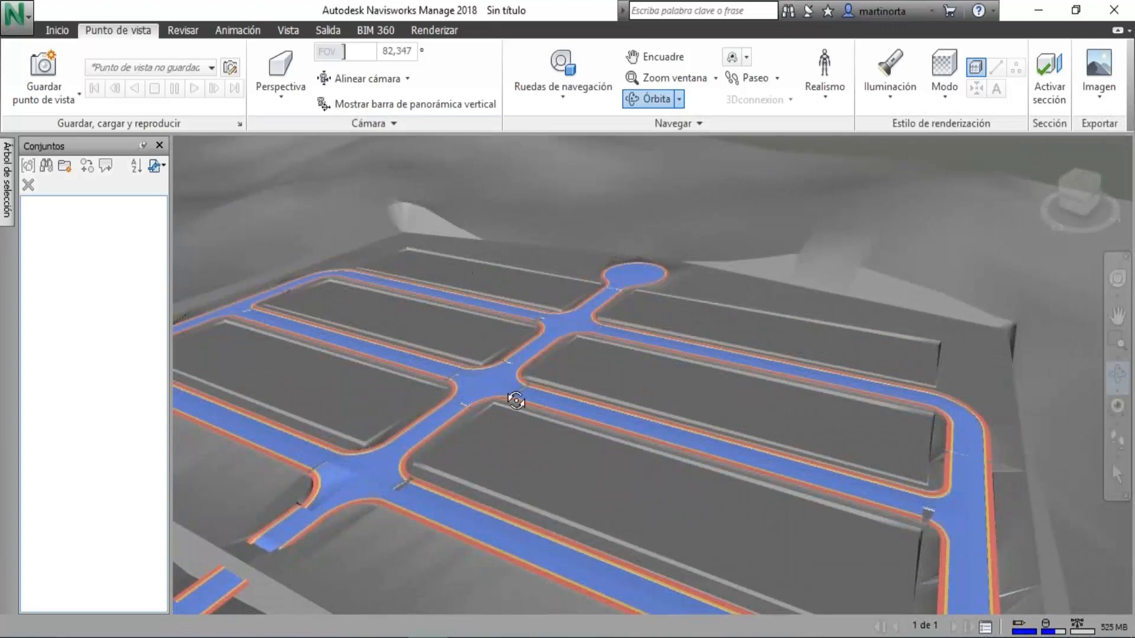
Examine the subdivision's blocks, intersections and entrance connection from several angles, from close up and from farther away.
scroll(516, 400, "up", 2)
middle_click_drag(828, 456, 591, 550)
scroll(586, 398, "up", 1)
scroll(527, 426, "up", 3)
middle_click_drag(503, 436, 547, 538)
left_click_drag(529, 451, 448, 451)
middle_click_drag(443, 451, 177, 482)
mouse_move(361, 486)
left_mouse_down()
mouse_move(309, 464)
mouse_move(352, 479)
left_mouse_up()
middle_click_drag(352, 479, 497, 451)
scroll(443, 368, "up", 1)
scroll(445, 366, "up", 1)
scroll(386, 407, "up", 2)
scroll(562, 312, "down", 5)
middle_click_drag(553, 324, 481, 314, "shift")
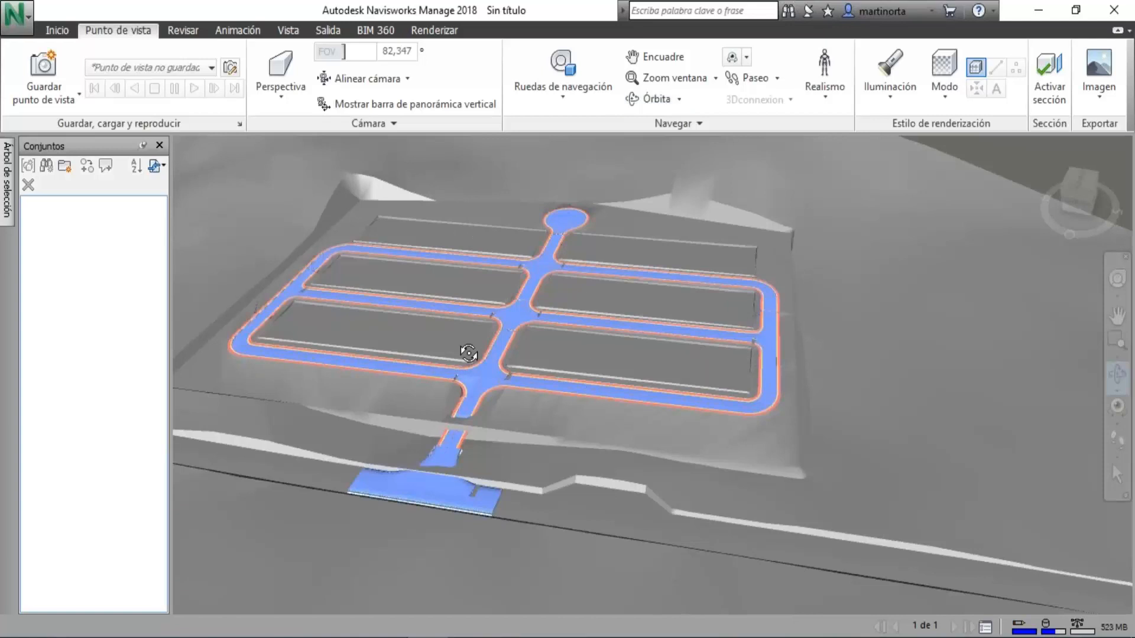
scroll(461, 364, "up", 2)
scroll(512, 305, "up", 3)
middle_click_drag(512, 305, 427, 500)
left_click_drag(426, 500, 441, 416)
middle_click_drag(313, 461, 343, 414)
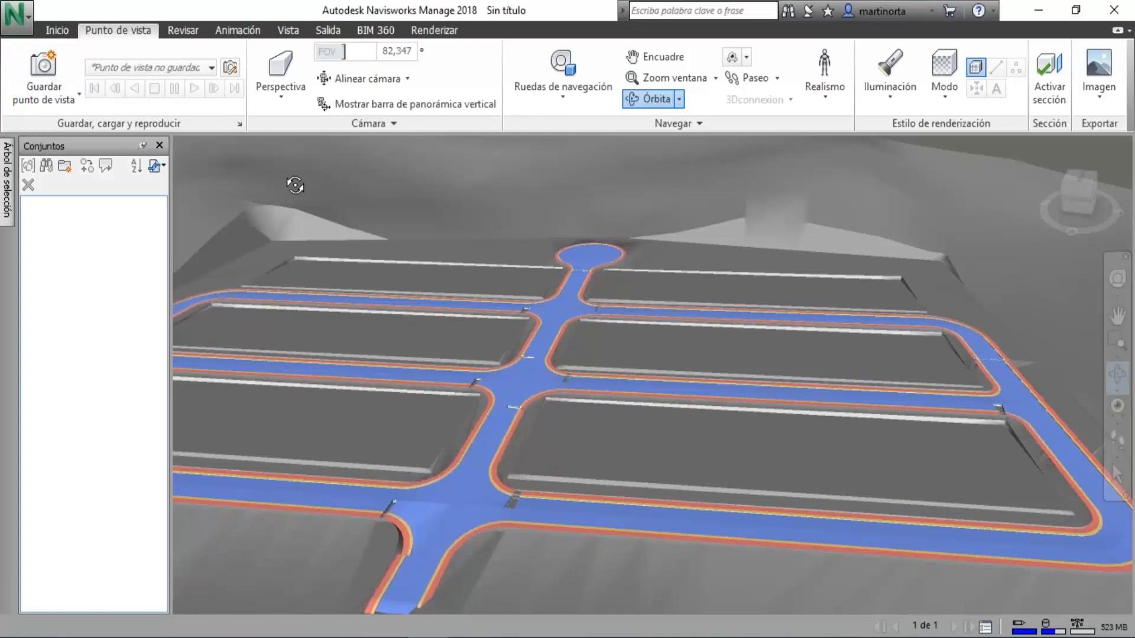
Append the RED Aguas Servidas drawing from the SEMINARIO WEB folder to the scene.
left_click(58, 30)
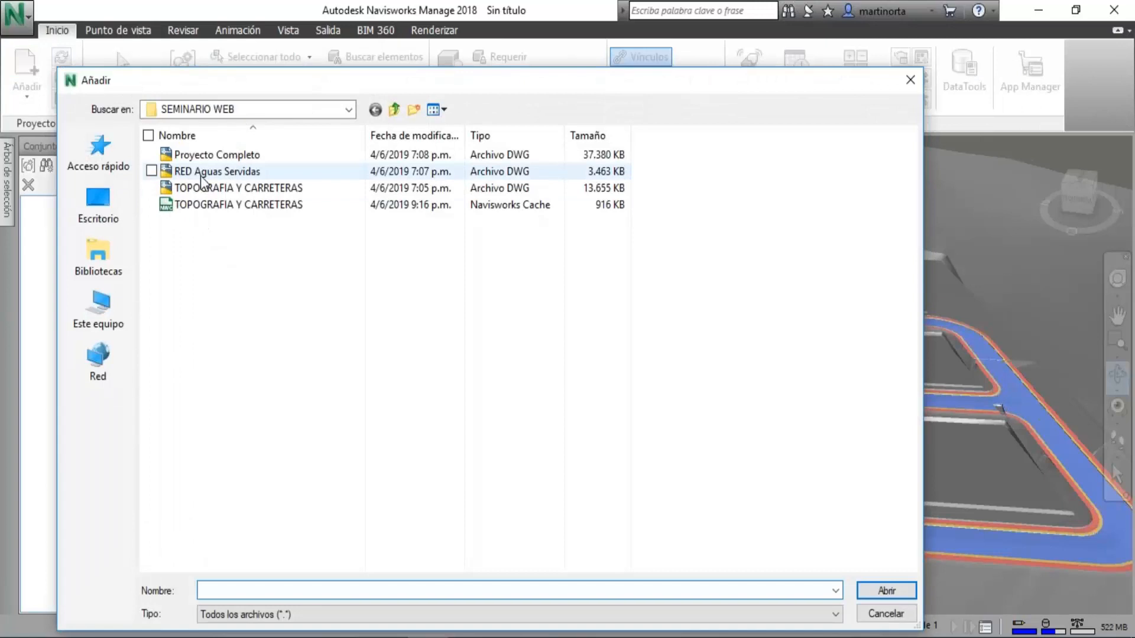
left_click(229, 173)
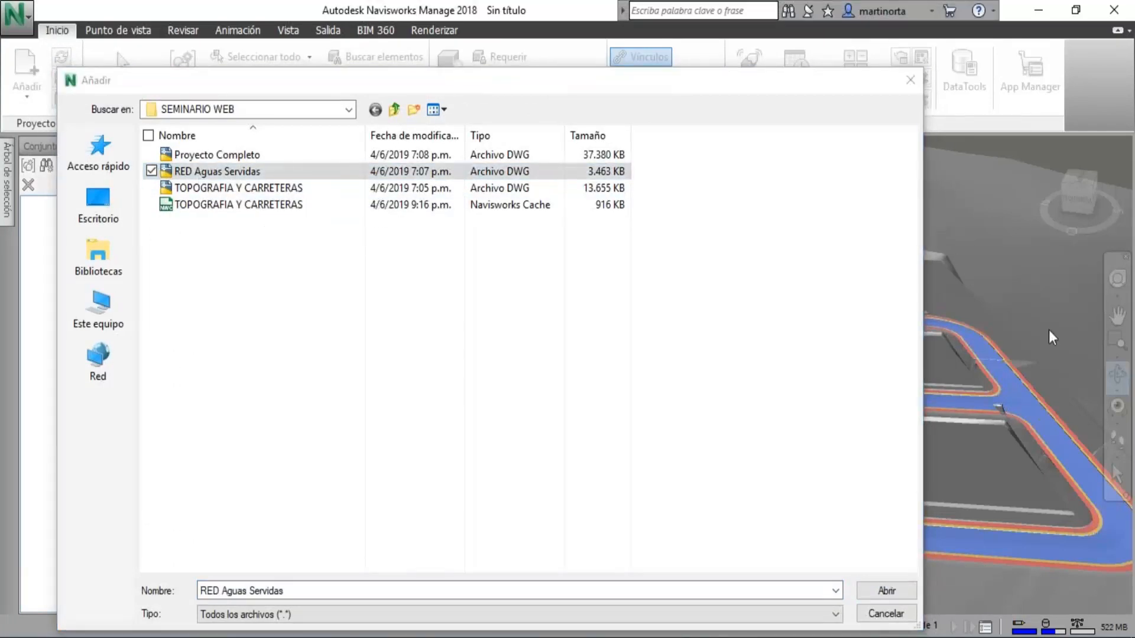
left_click(883, 592)
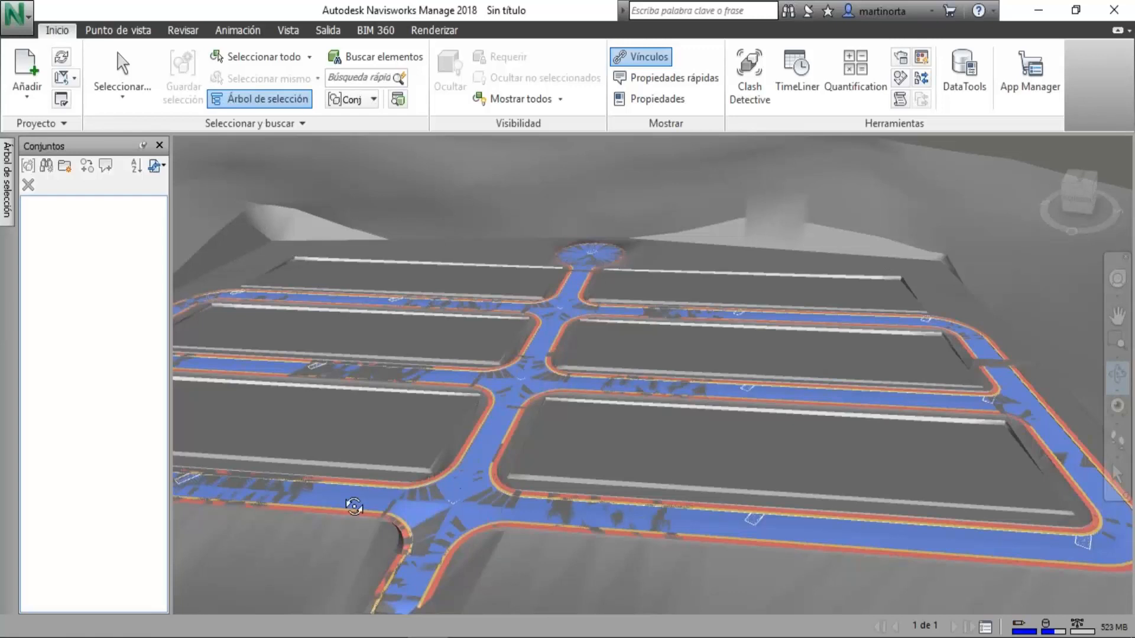
Highlight each loaded drawing through the selection tree and list the layers of RED Aguas Servidas.dwg.
mouse_move(5, 207)
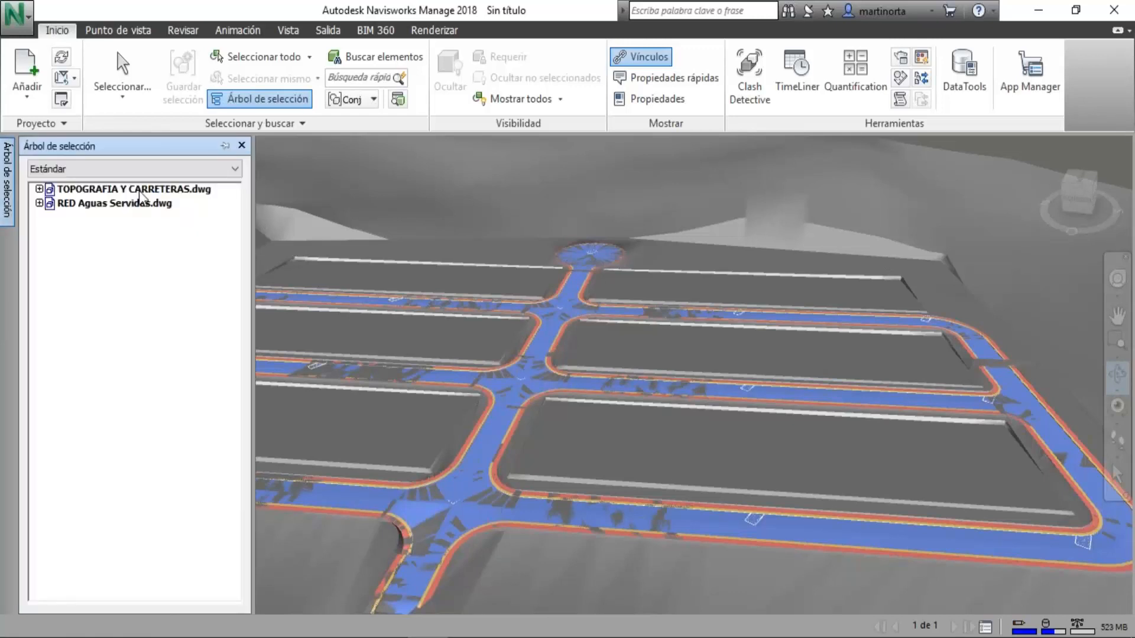
left_click(140, 192)
left_click(140, 204)
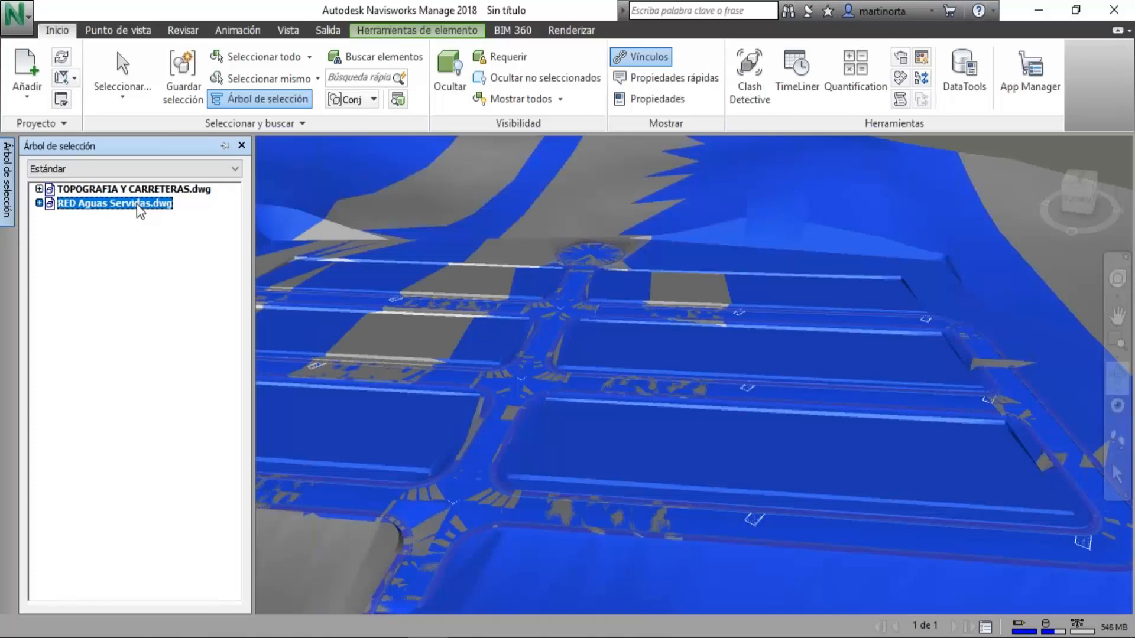
left_click(39, 203)
left_click(63, 217)
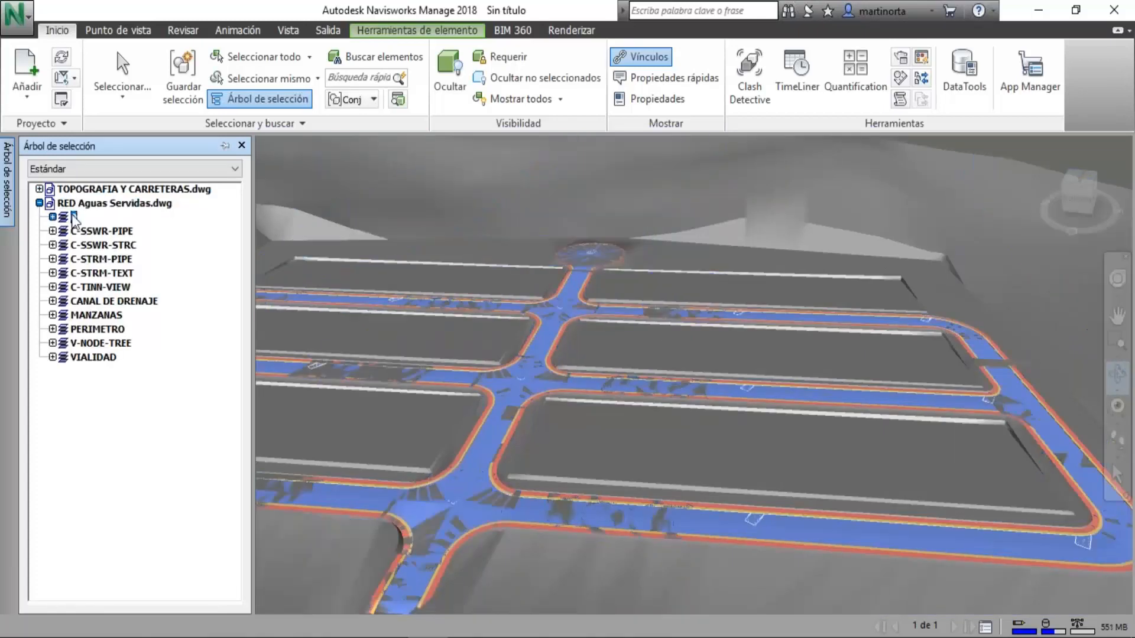
Highlight the layers of RED Aguas Servidas.dwg one by one, from the pipe and structure layers to VIALIDAD, to identify their geometry.
left_click(102, 231)
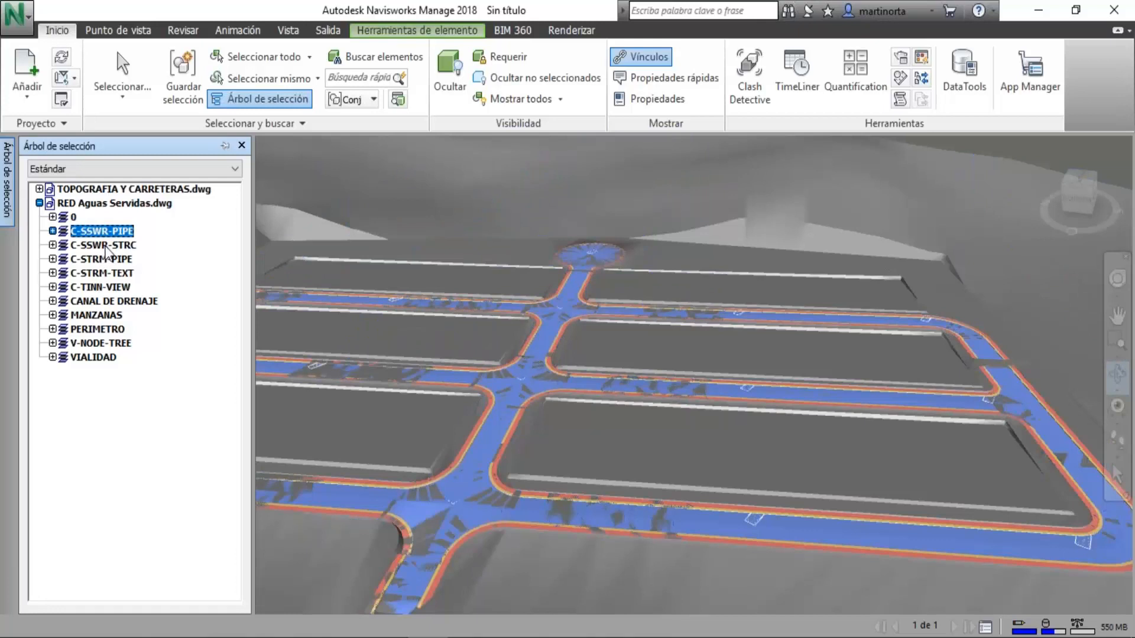
left_click(106, 344)
left_click(103, 359)
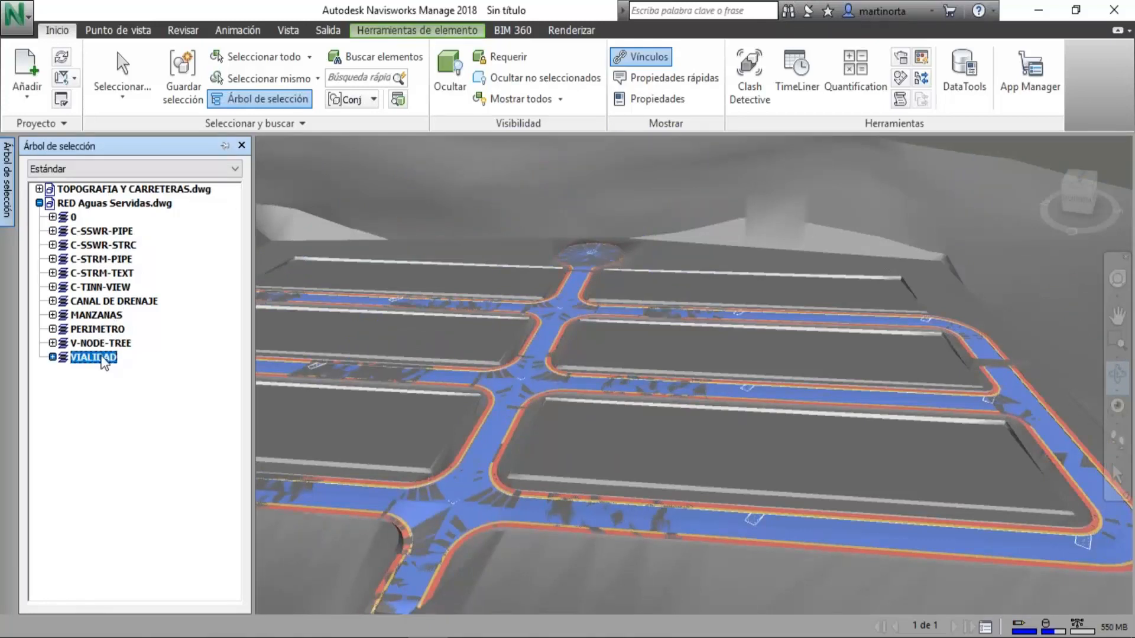
left_click(105, 331)
left_click(109, 316)
left_click(114, 302)
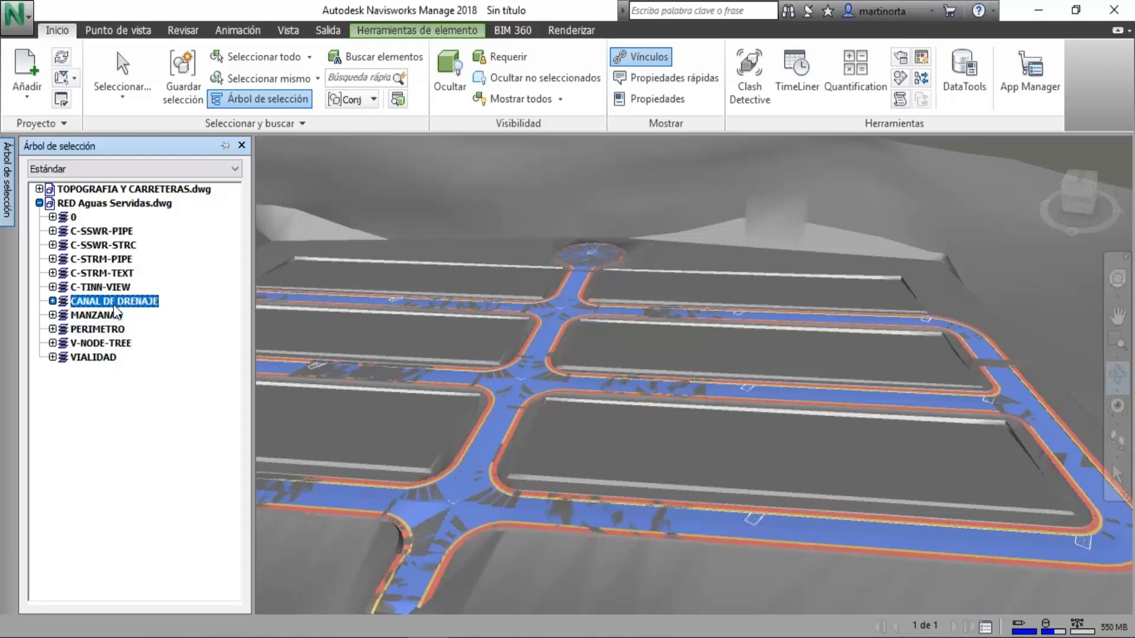
left_click(108, 287)
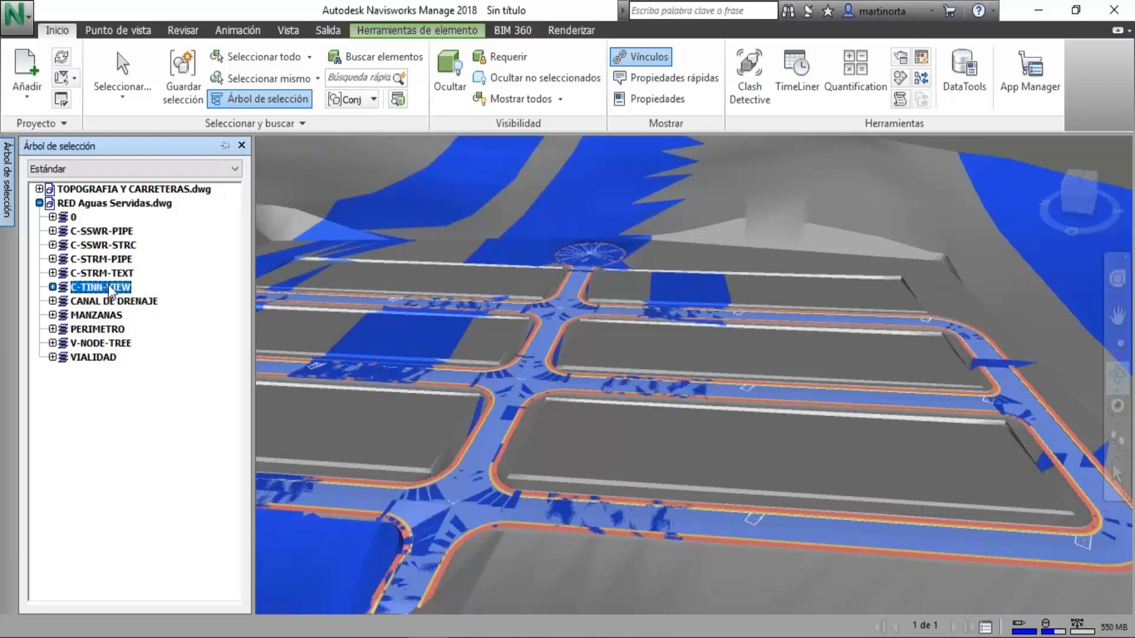
left_click(119, 273)
left_click(117, 260)
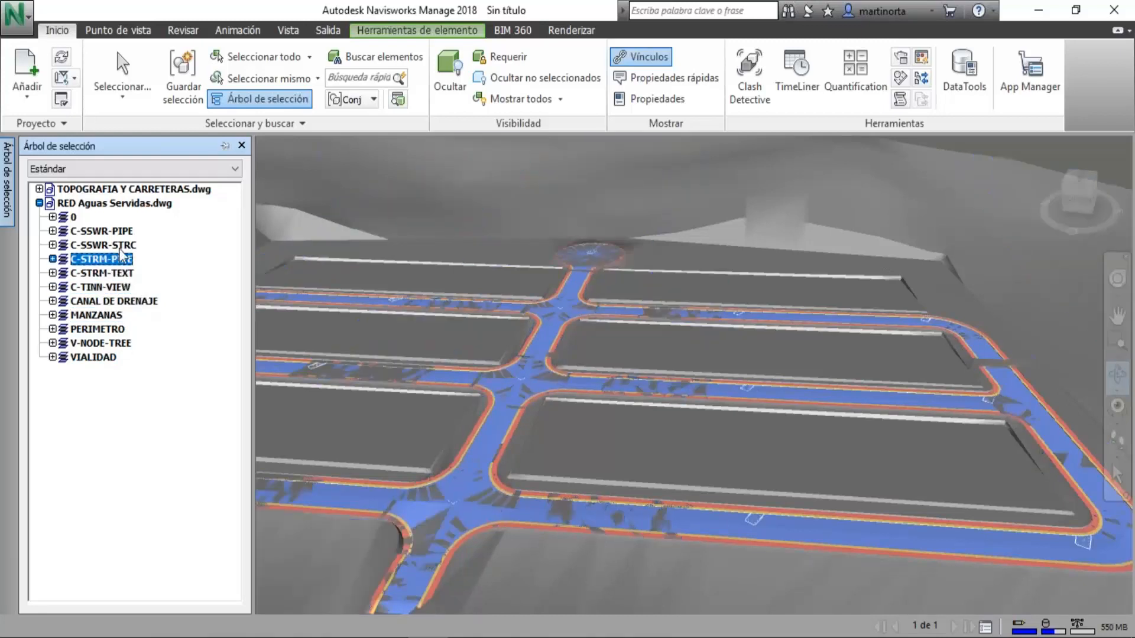
left_click(120, 246)
key("Up")
Hide the C-TINN-VIEW layer of the RED Aguas Servidas drawing.
left_click(108, 286)
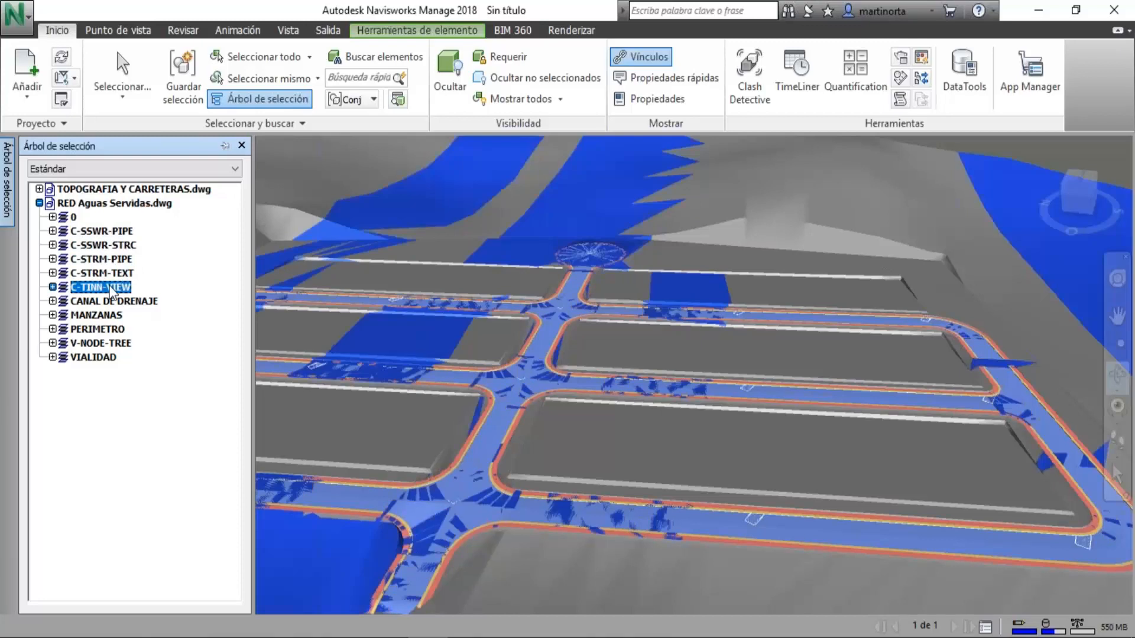
left_click(449, 75)
scroll(507, 465, "up", 5)
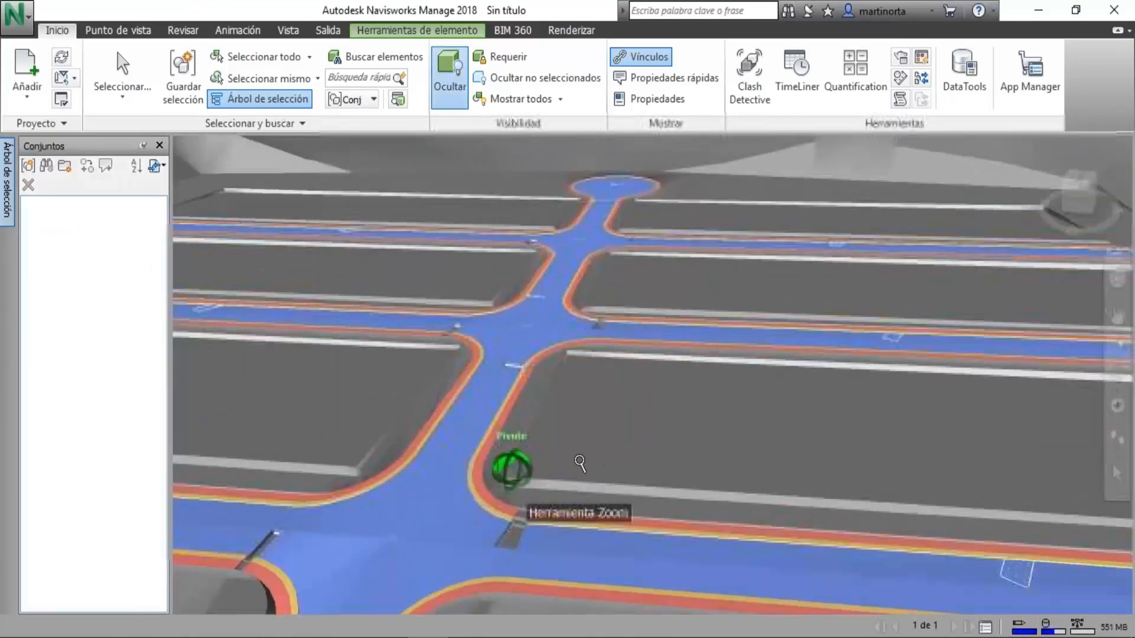
Examine the road intersections from above and the sewer manholes and pipes from beneath the terrain.
middle_click_drag(507, 465, 732, 572)
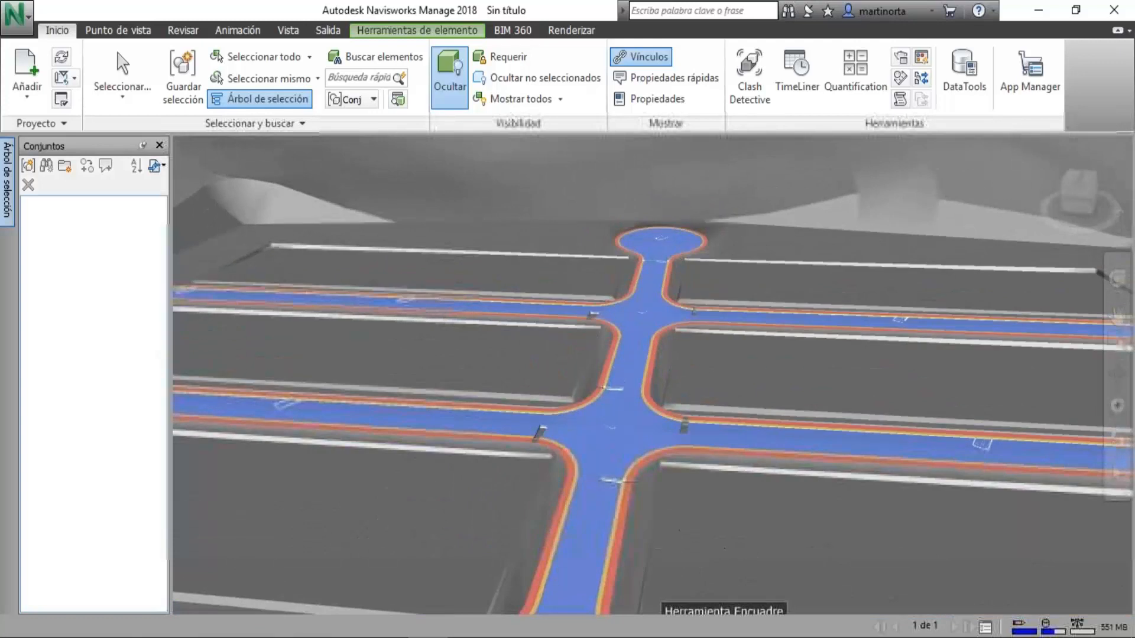
middle_click_drag(409, 493, 456, 552)
scroll(459, 492, "up", 3)
scroll(424, 517, "up", 2)
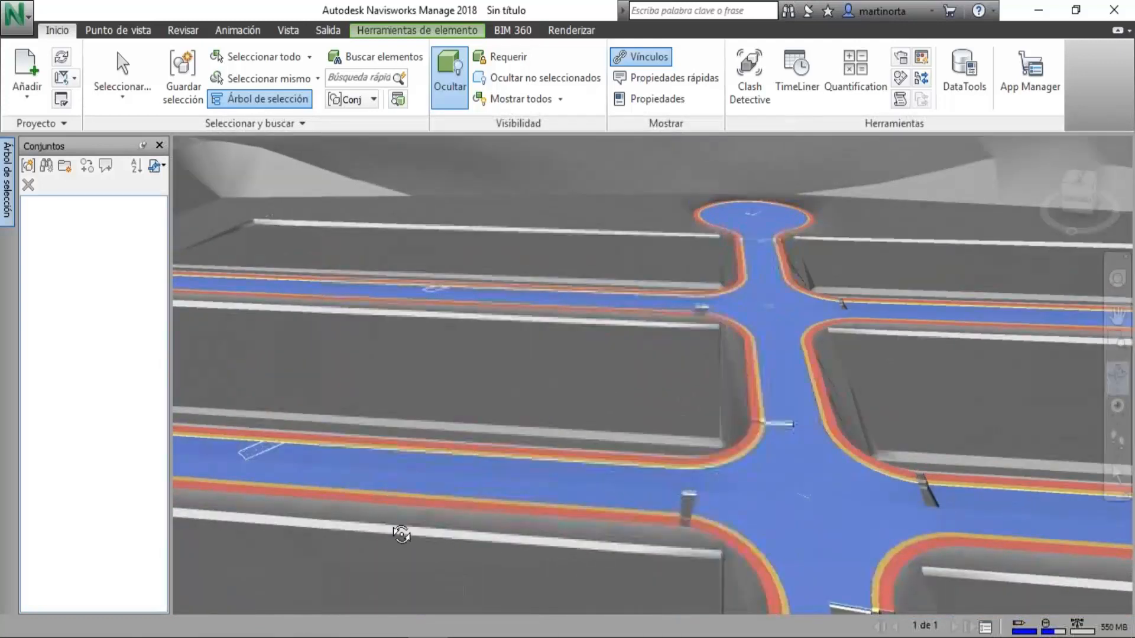
middle_click_drag(394, 536, 475, 527, "shift")
left_click_drag(475, 526, 528, 516)
middle_click_drag(501, 509, 791, 406)
left_click_drag(733, 452, 645, 462)
middle_click_drag(645, 463, 552, 398)
scroll(723, 368, "up", 4)
scroll(722, 368, "up", 3)
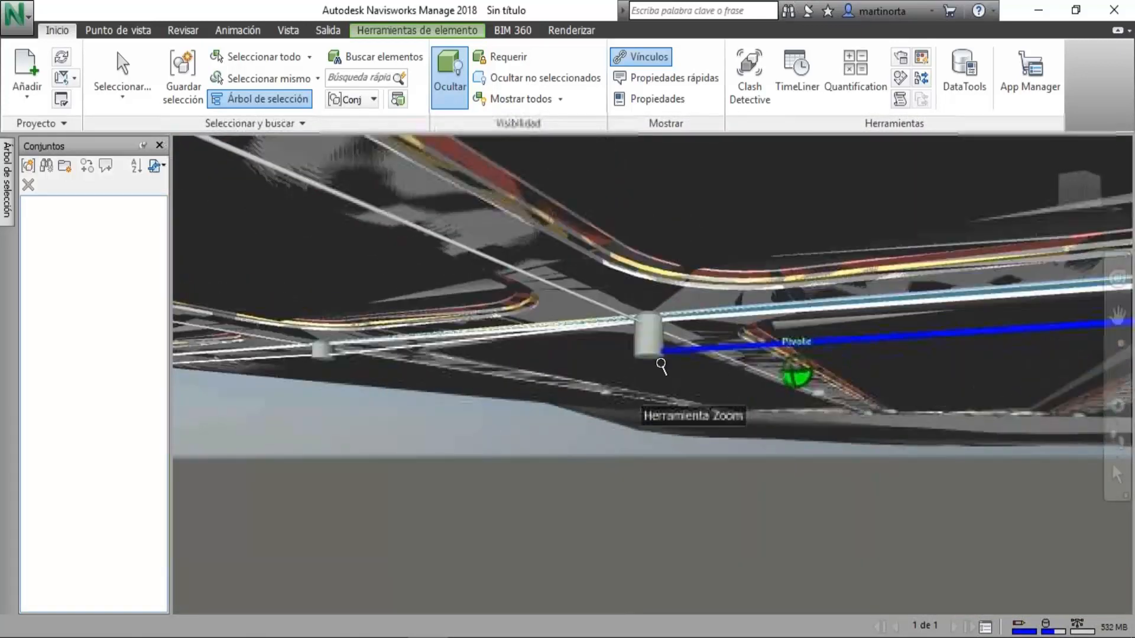
scroll(636, 353, "up", 2)
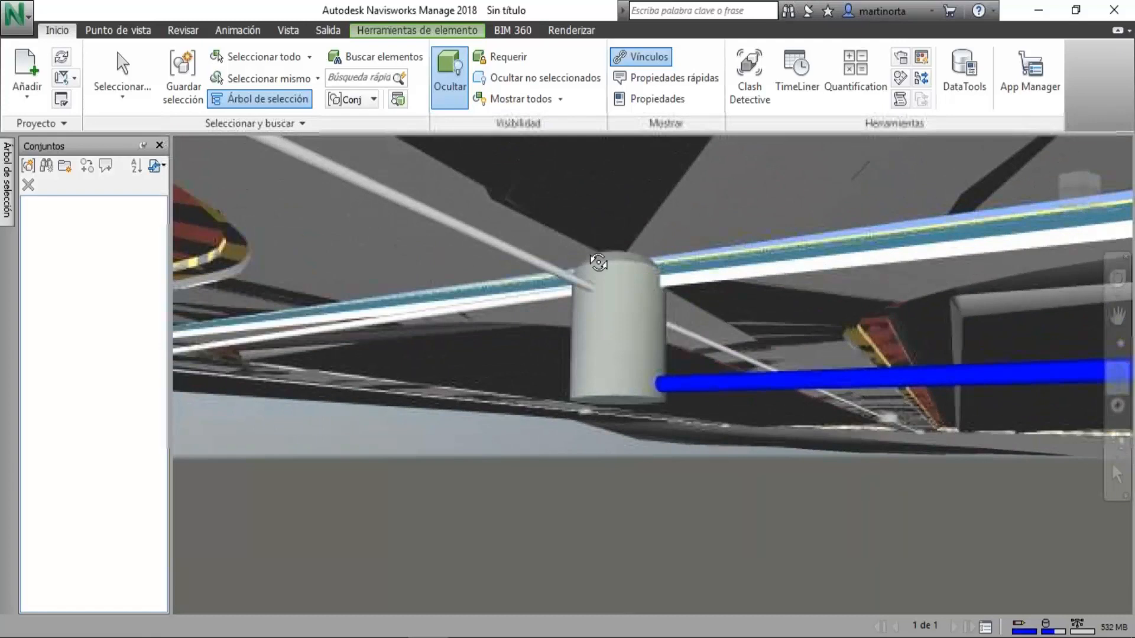
middle_click_drag(592, 380, 740, 373, "shift")
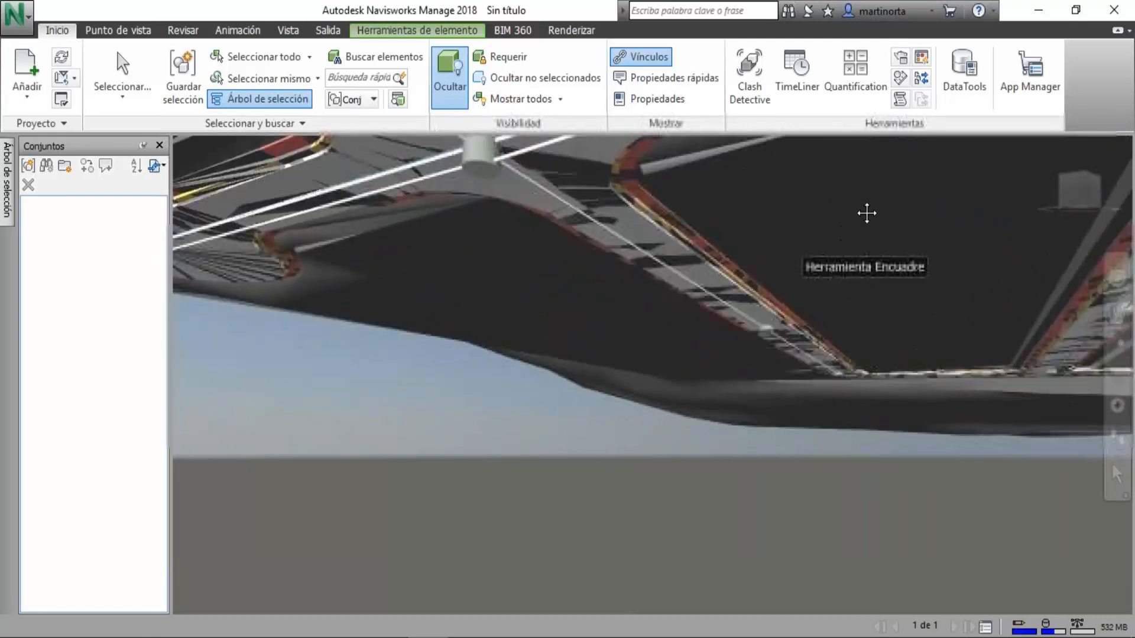
middle_click_drag(613, 242, 656, 289, "shift")
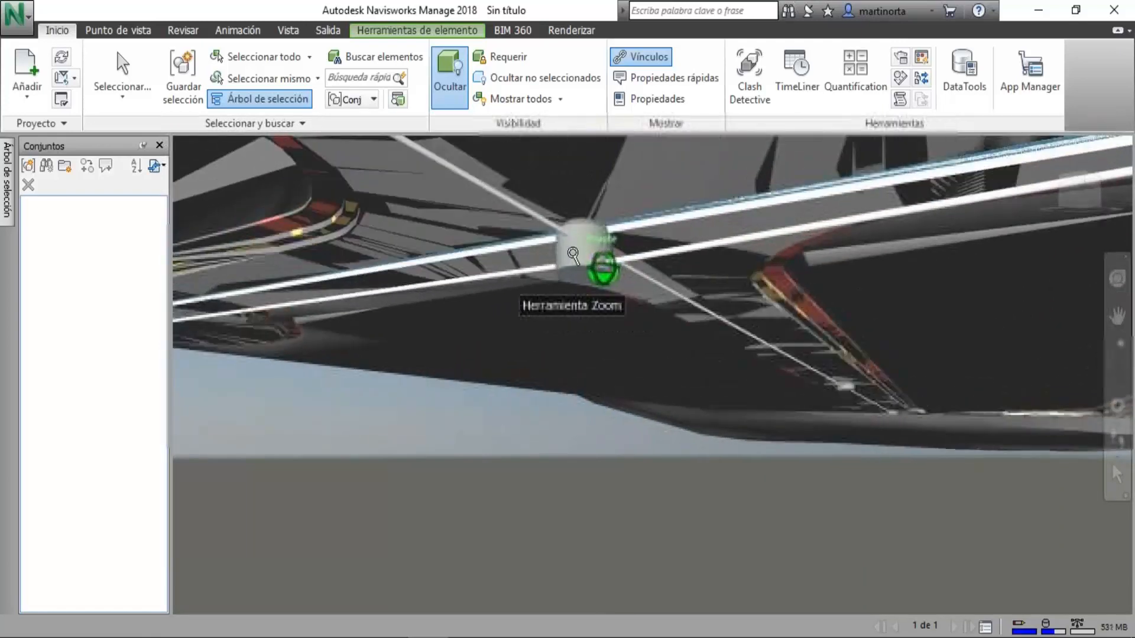
Follow the underground sewer main to the cul-de-sac manhole and back along the central road to the blue pipe.
middle_click_drag(573, 255, 855, 251, "shift")
scroll(638, 226, "down", 2)
middle_click_drag(724, 253, 982, 232)
scroll(380, 251, "up", 4)
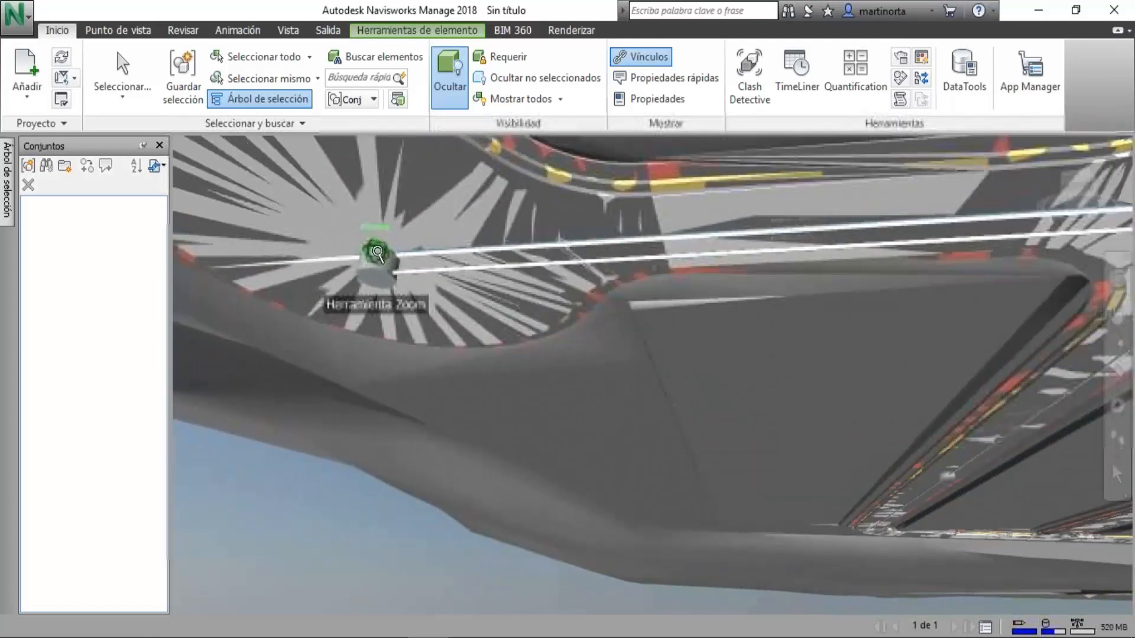
scroll(382, 252, "down", 6)
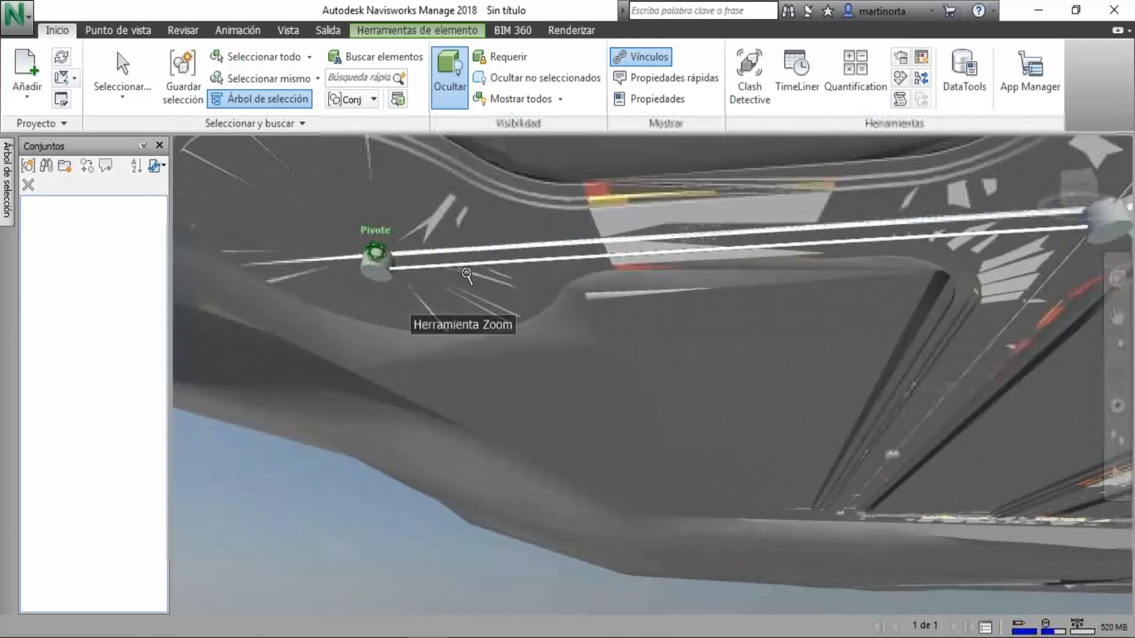
middle_click_drag(530, 281, 668, 285, "ctrl")
middle_click_drag(668, 285, 476, 277)
middle_click_drag(678, 201, 396, 276, "ctrl")
middle_click_drag(207, 288, 487, 279)
scroll(487, 280, "up", 6)
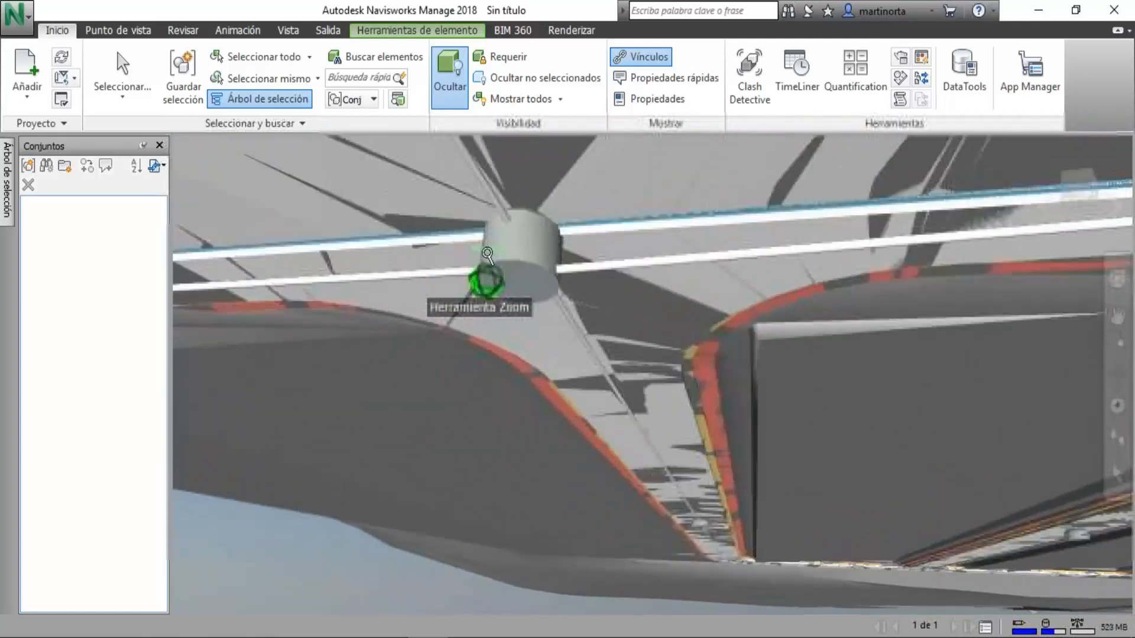
scroll(501, 248, "down", 6)
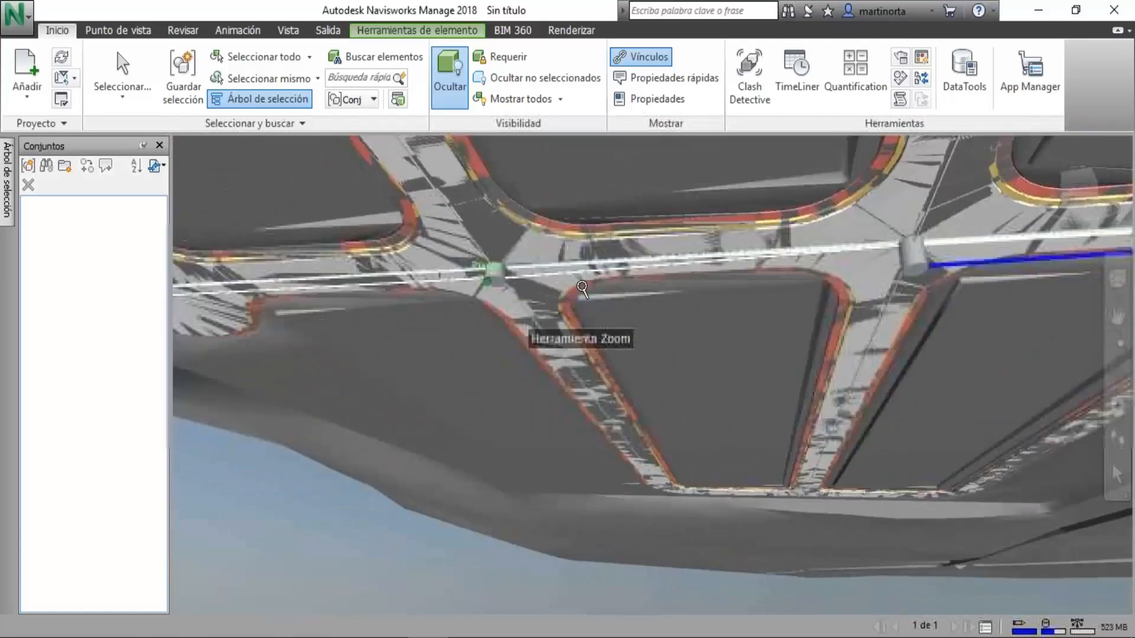
scroll(582, 288, "down", 3)
middle_click_drag(822, 308, 630, 306)
scroll(592, 246, "down", 2)
scroll(630, 306, "up", 5)
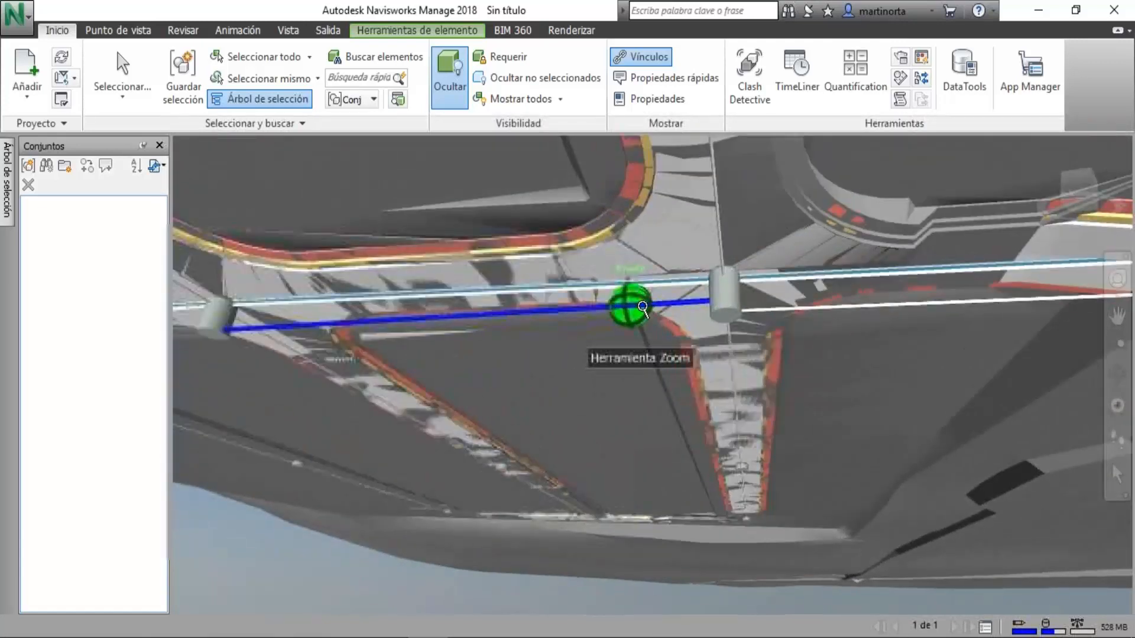
scroll(643, 306, "down", 8)
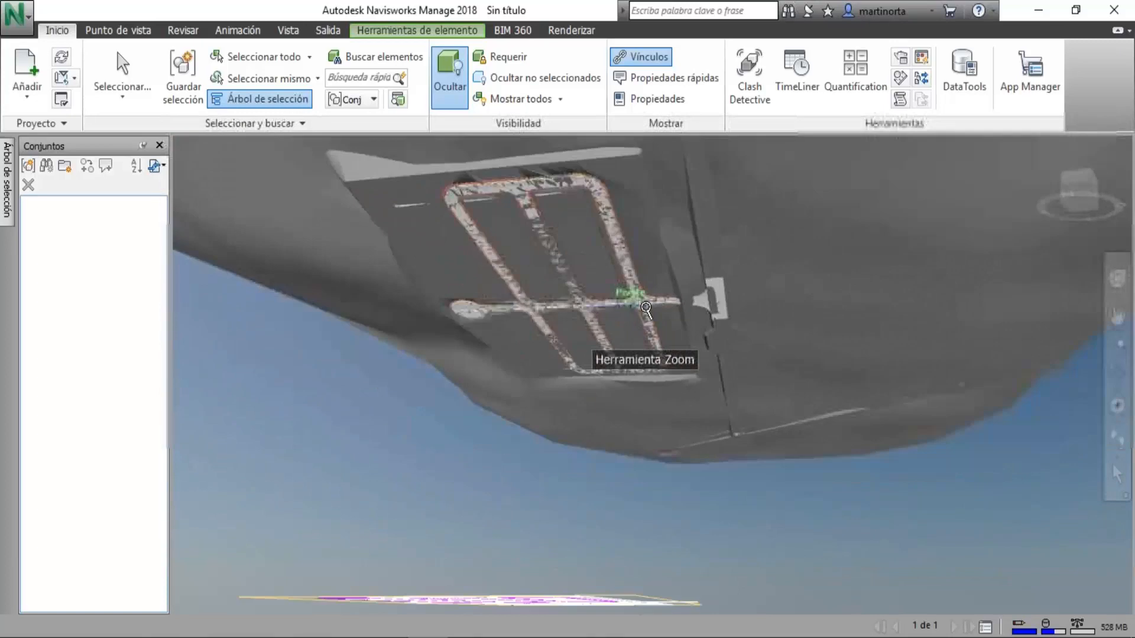
Inspect the subdivision's road layout from above, and the manholes joined by the blue pipe up close from beneath the terrain.
middle_click_drag(613, 272, 421, 342, "shift")
scroll(691, 267, "up", 8)
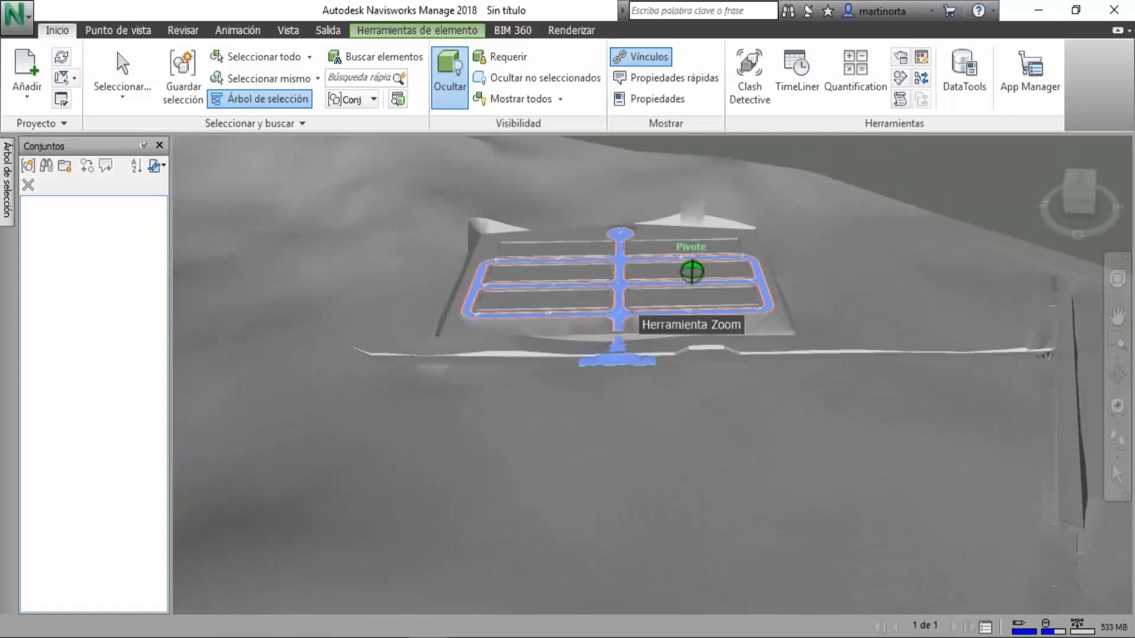
middle_click_drag(496, 306, 766, 372)
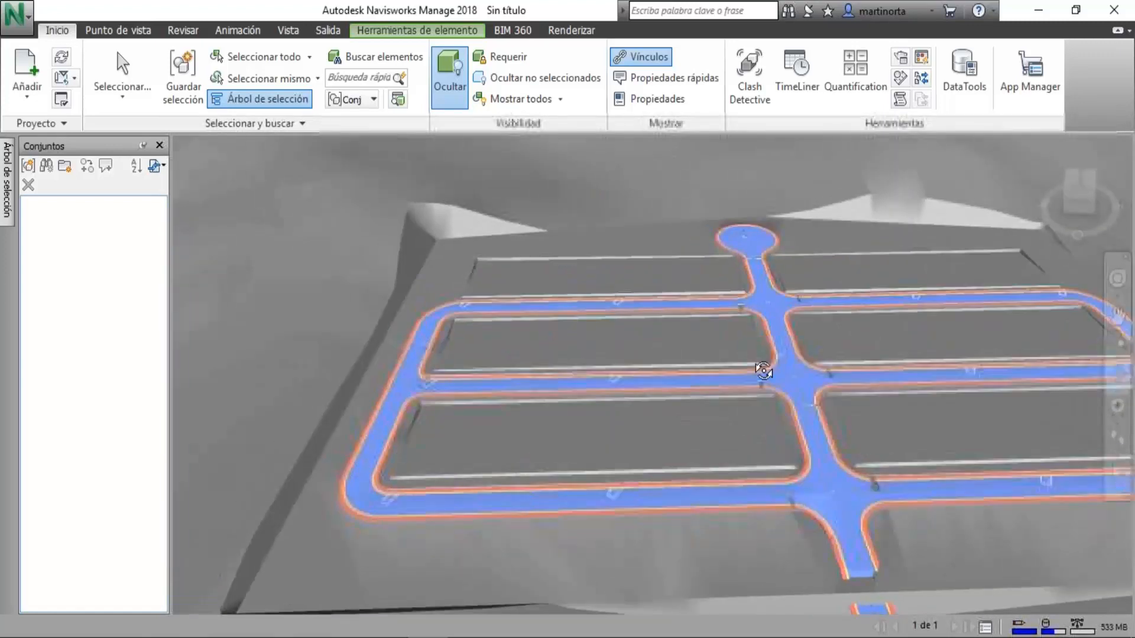
middle_click_drag(559, 409, 787, 337, "shift")
scroll(426, 322, "up", 5)
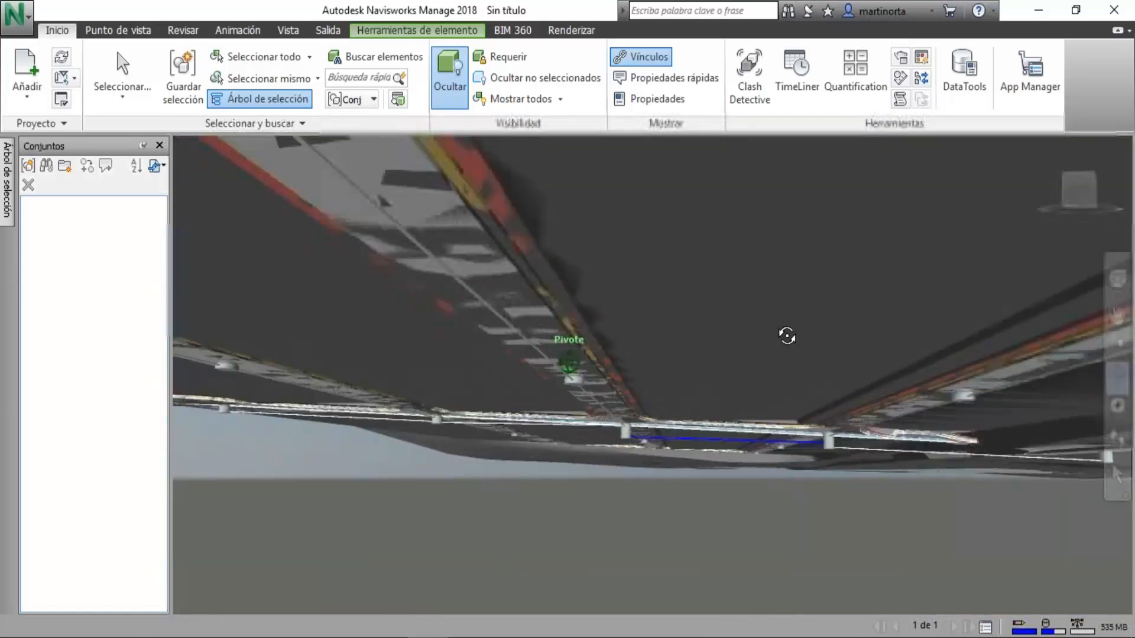
scroll(615, 426, "up", 5)
middle_click_drag(621, 425, 401, 261)
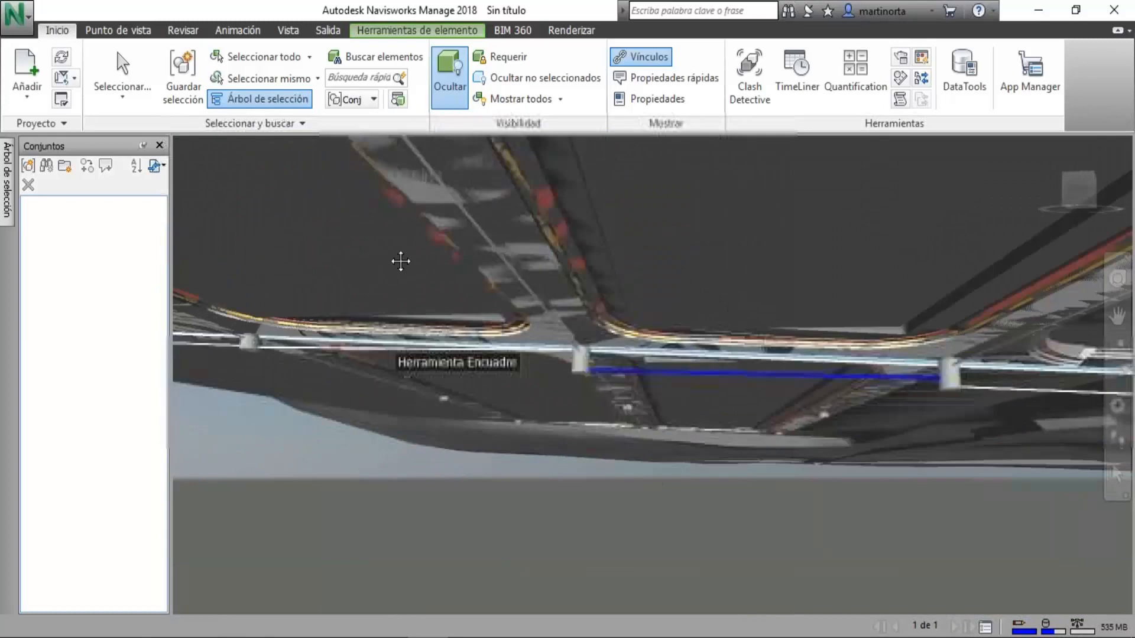
scroll(477, 309, "up", 6)
scroll(556, 294, "up", 3)
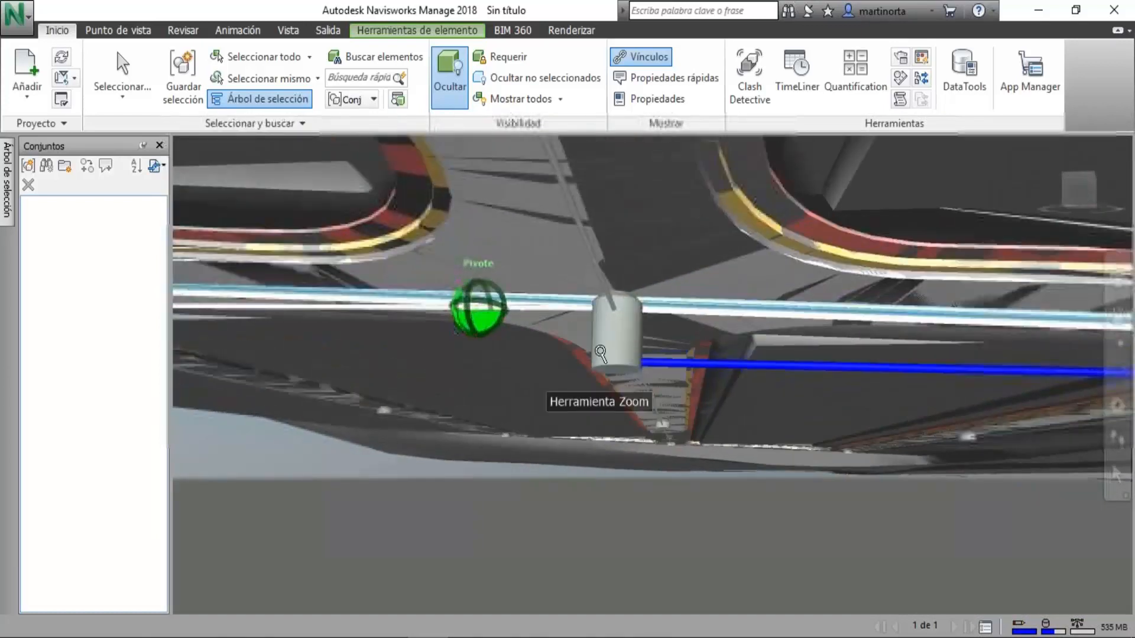
Select the manhole at the end of the blue pipe and review its Civil3D properties.
middle_click_drag(601, 351, 337, 327)
left_click(122, 66)
left_click(360, 308)
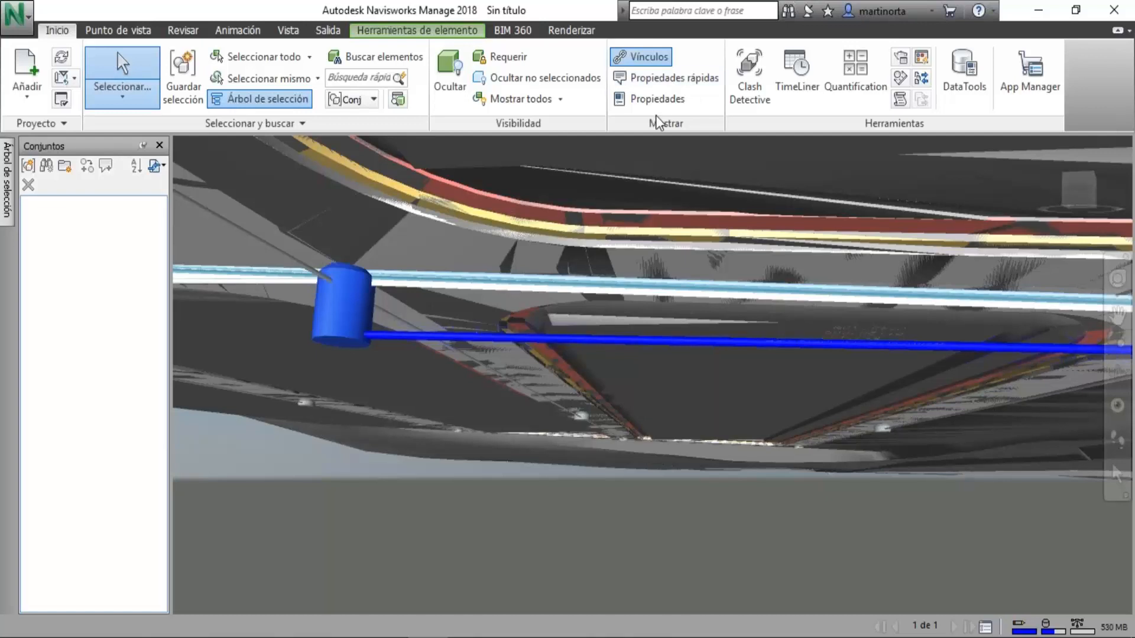
left_click(658, 100)
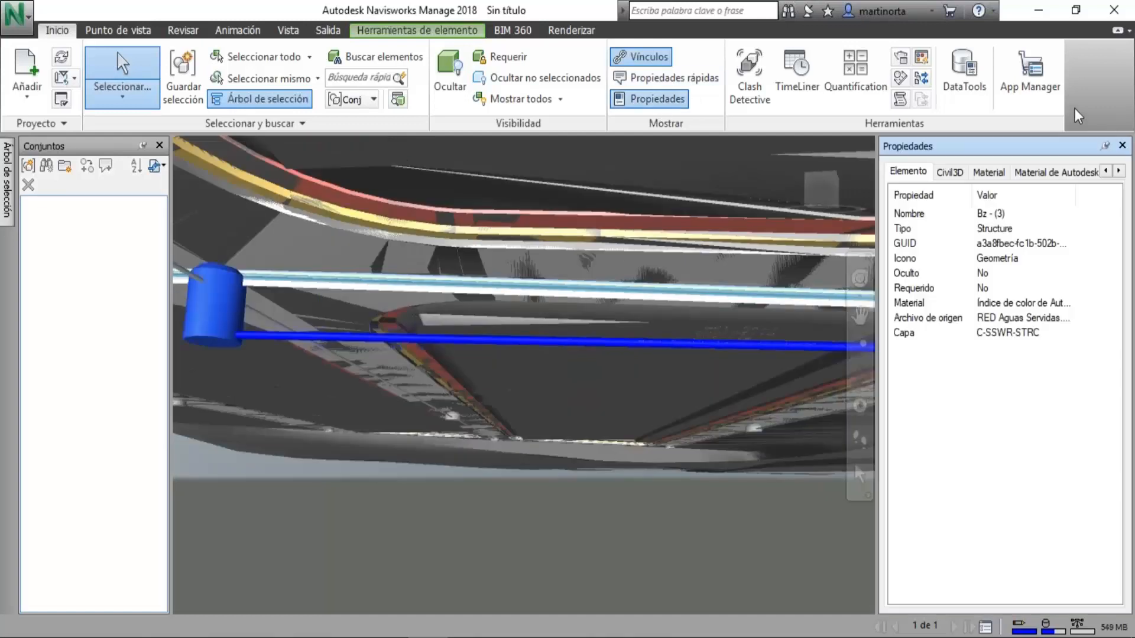
left_click(946, 174)
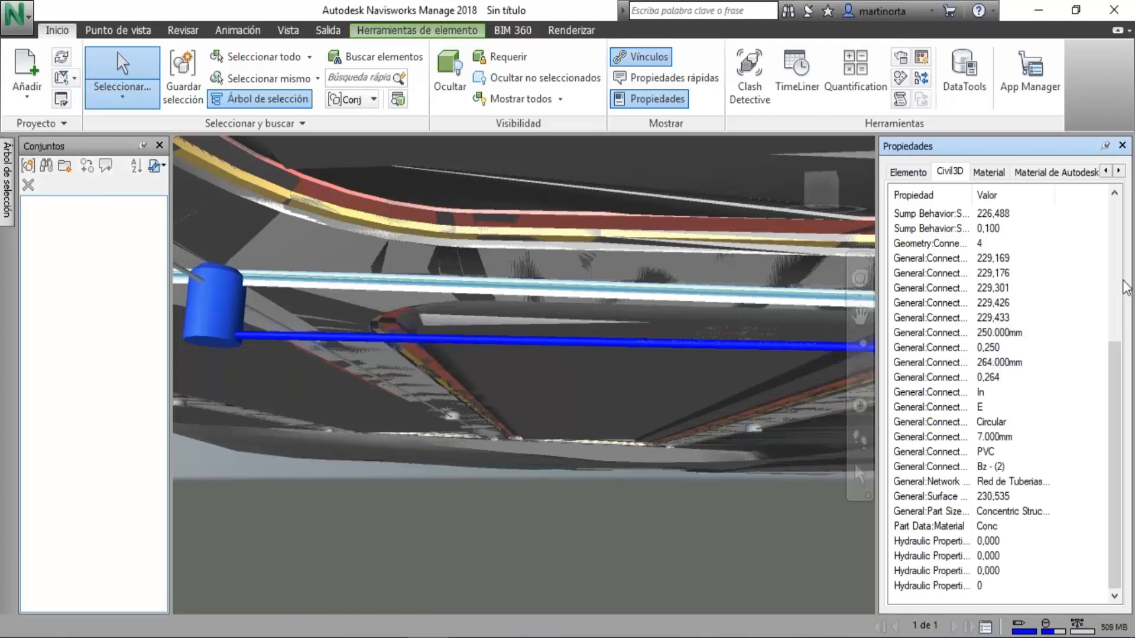
Select the thin pipe entering the upper part of the manhole and review its Civil3D and element properties.
left_click_drag(1116, 366, 1117, 204)
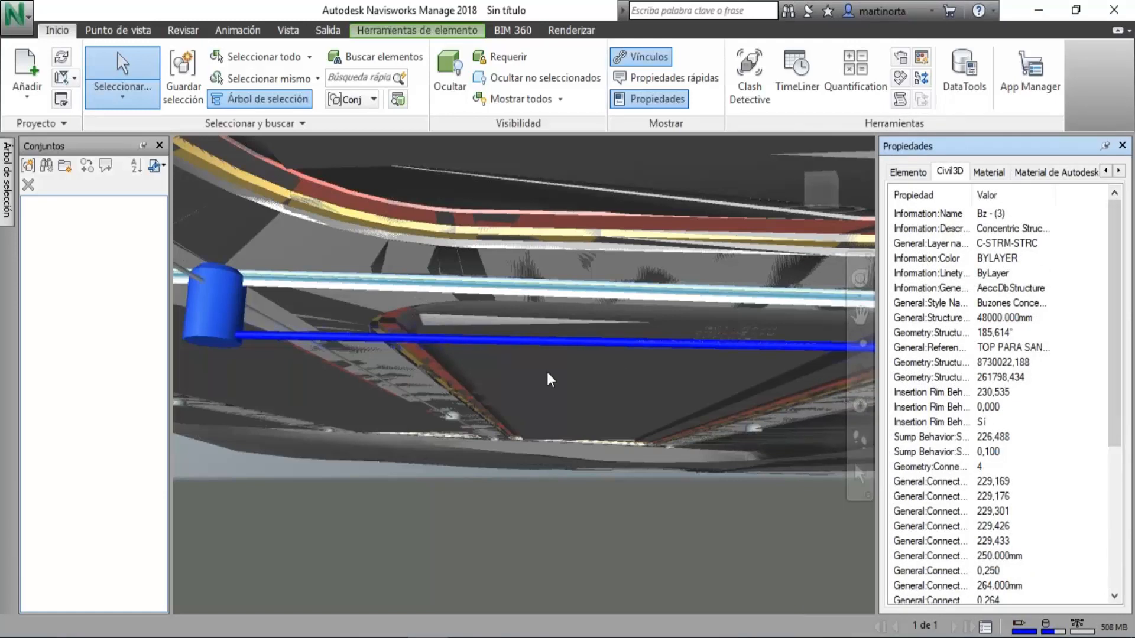
middle_click_drag(548, 372, 733, 328)
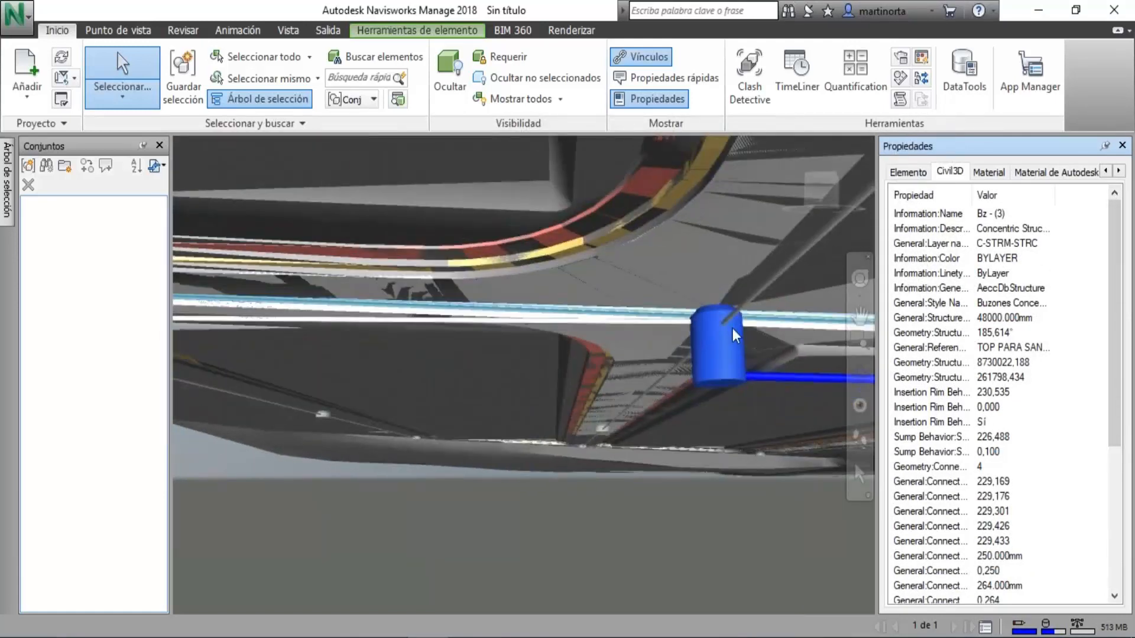
left_click(750, 311)
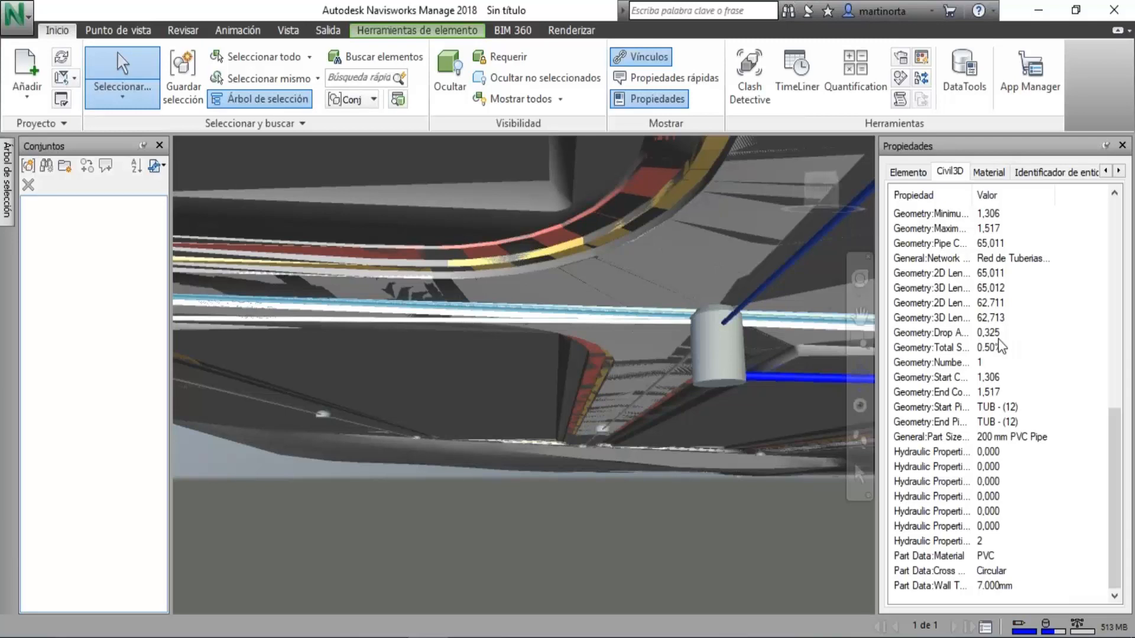
scroll(999, 346, "up", 10)
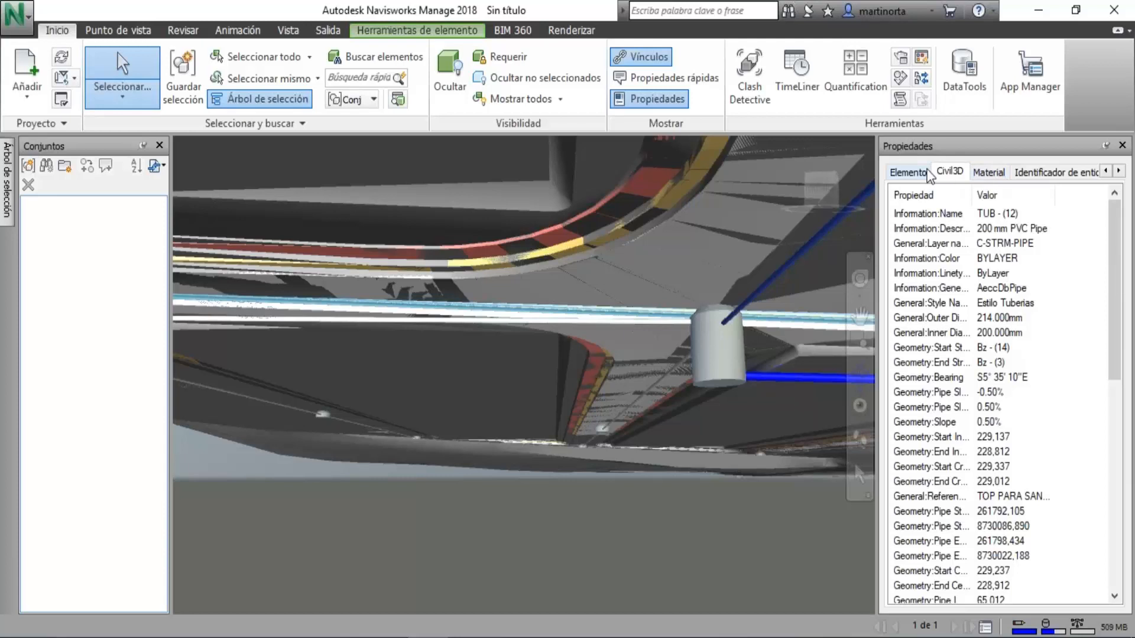
left_click(920, 172)
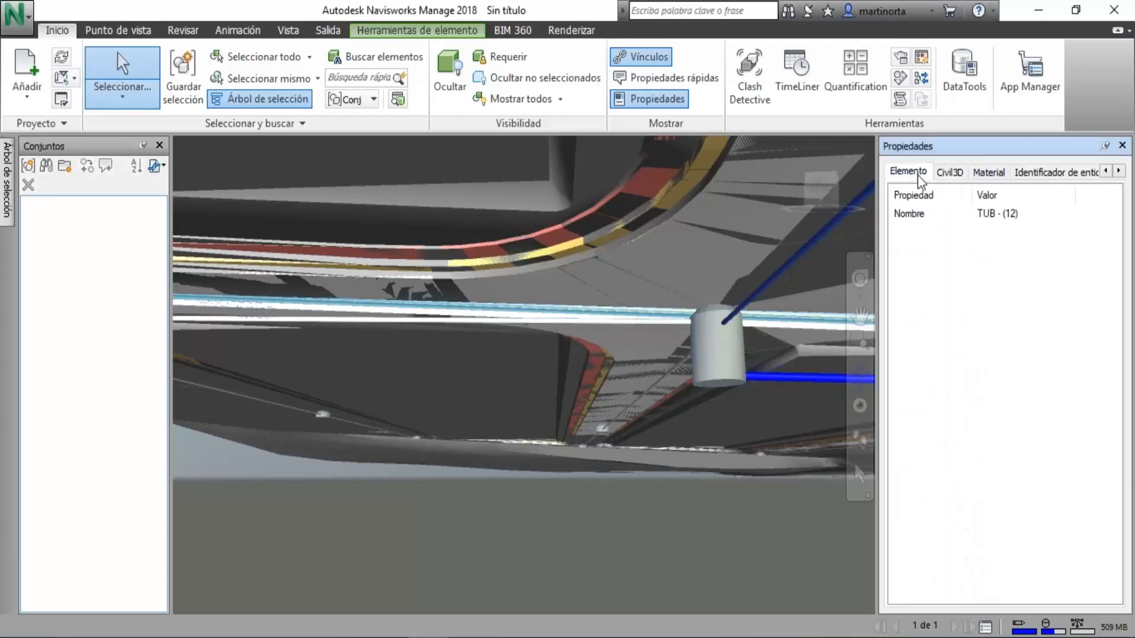
left_click(950, 175)
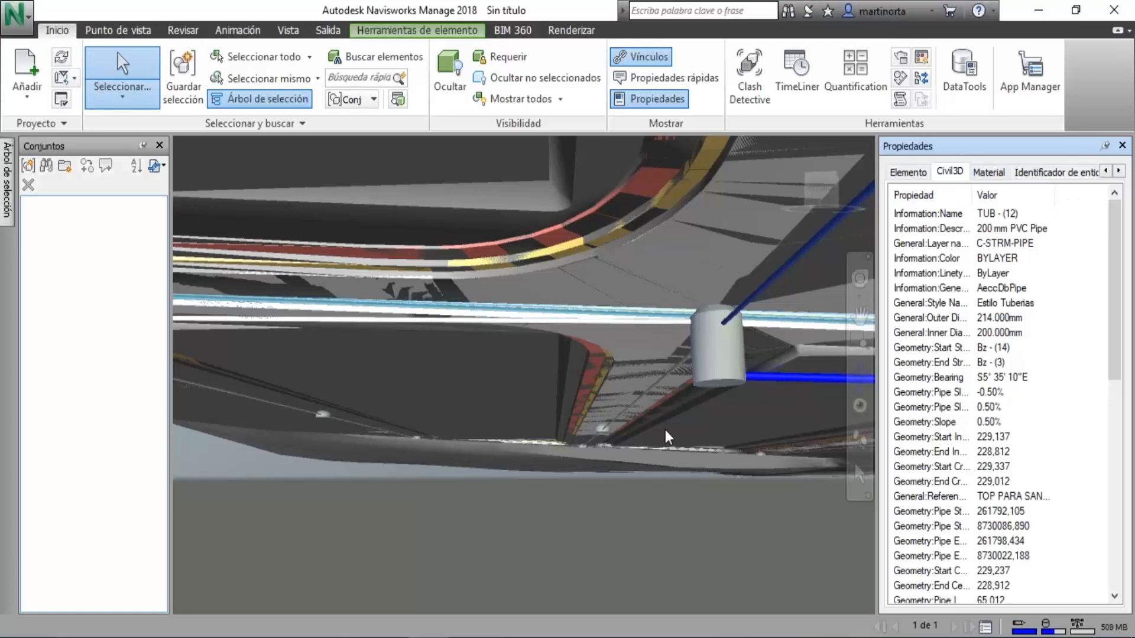
Select the horizontal pipe leaving the manhole's base and review its full list of Civil3D properties.
left_click(865, 380)
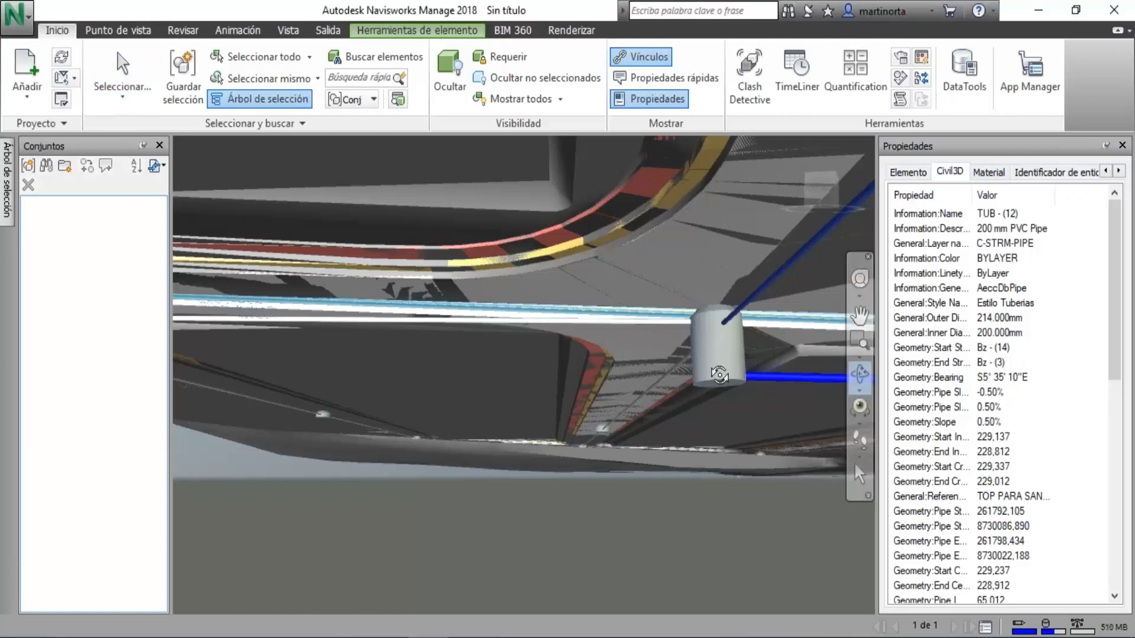
middle_click_drag(656, 402, 703, 237)
left_click_drag(706, 355, 715, 292)
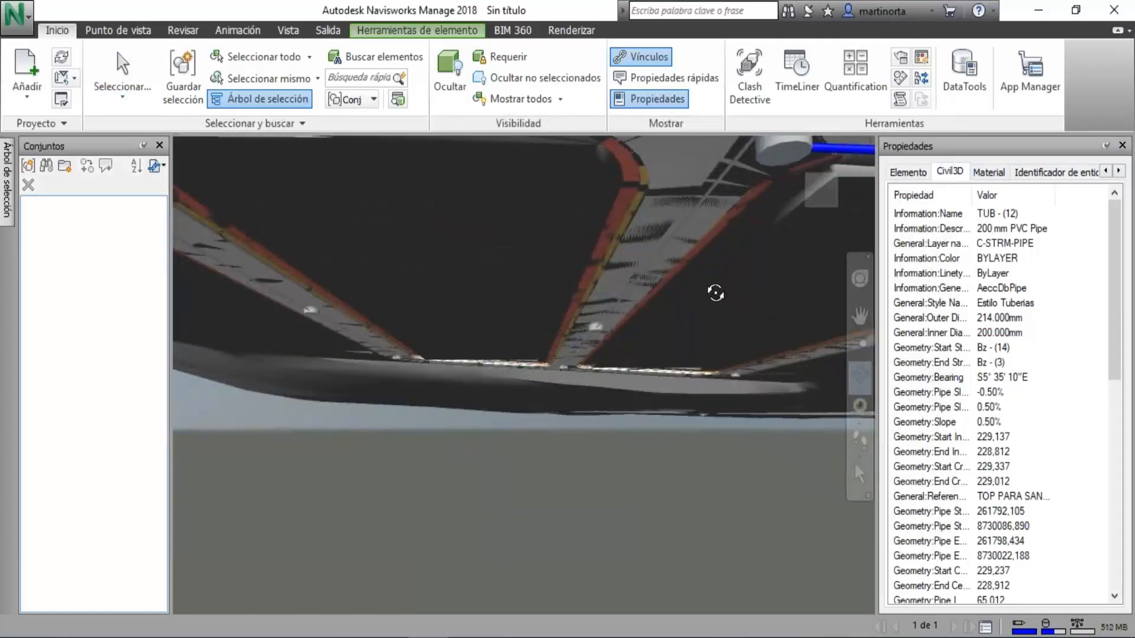
middle_click_drag(715, 291, 649, 373)
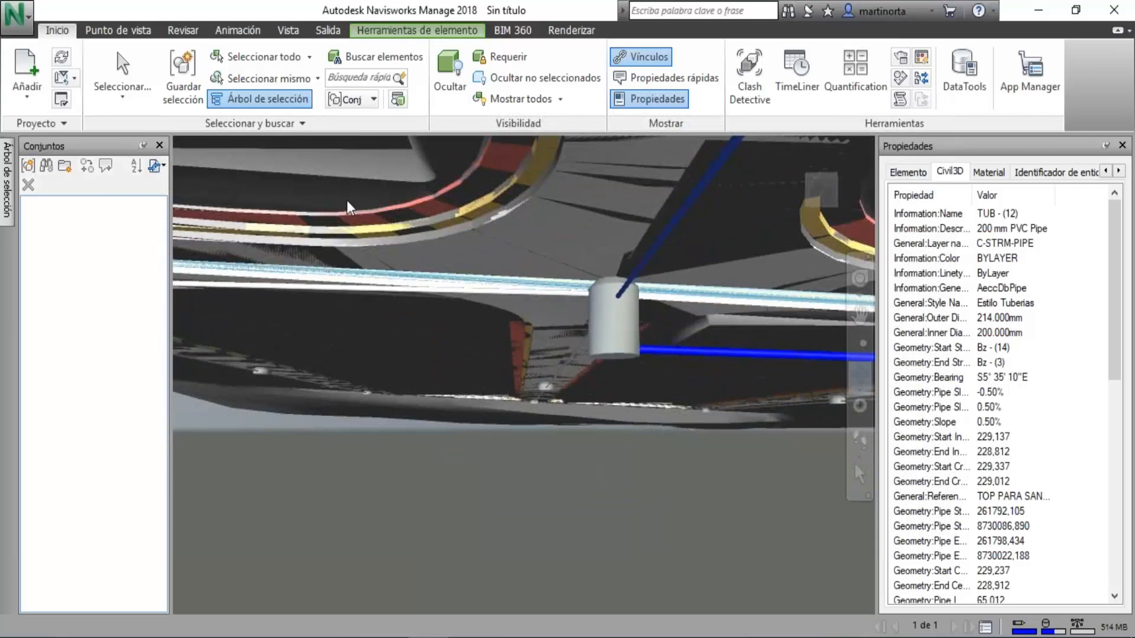
left_click(123, 74)
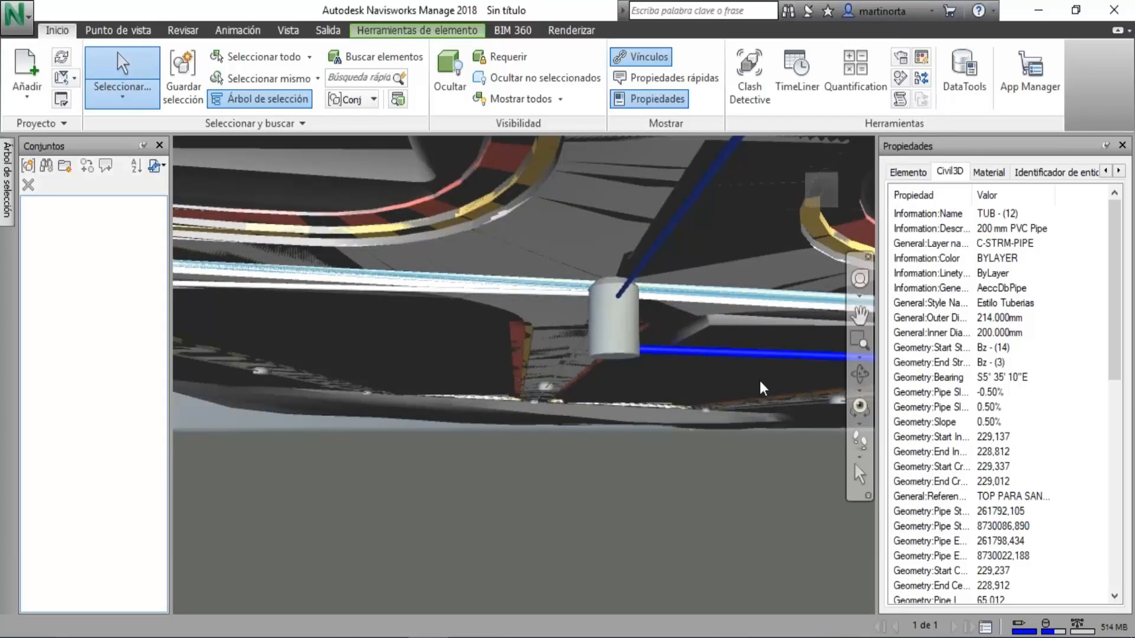
scroll(1005, 414, "down", 8)
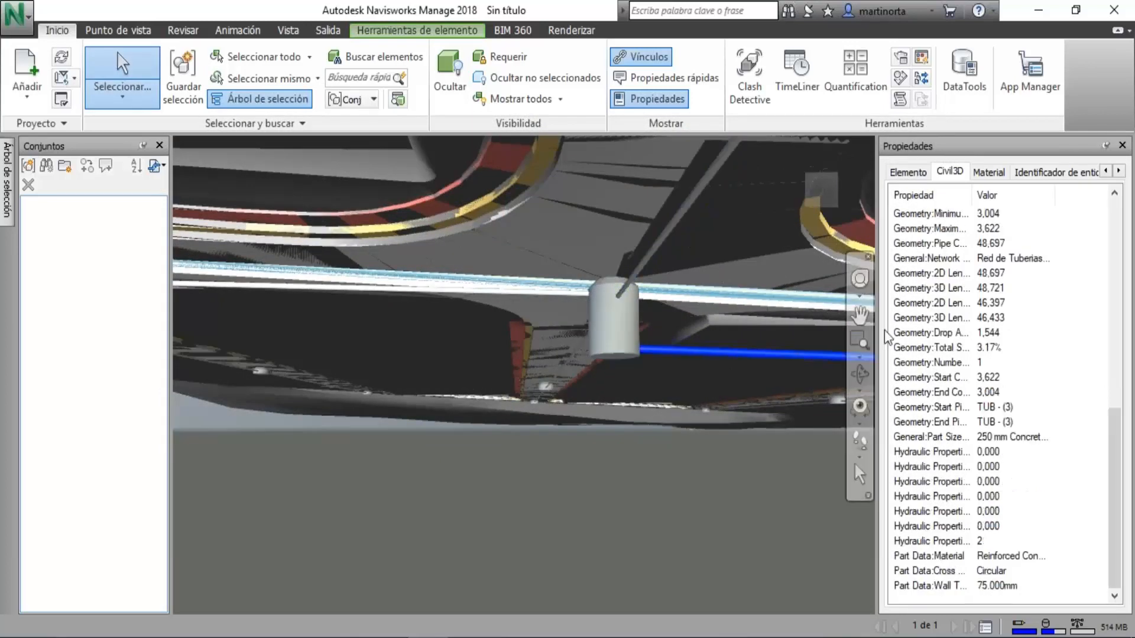
left_click_drag(1115, 468, 1117, 260)
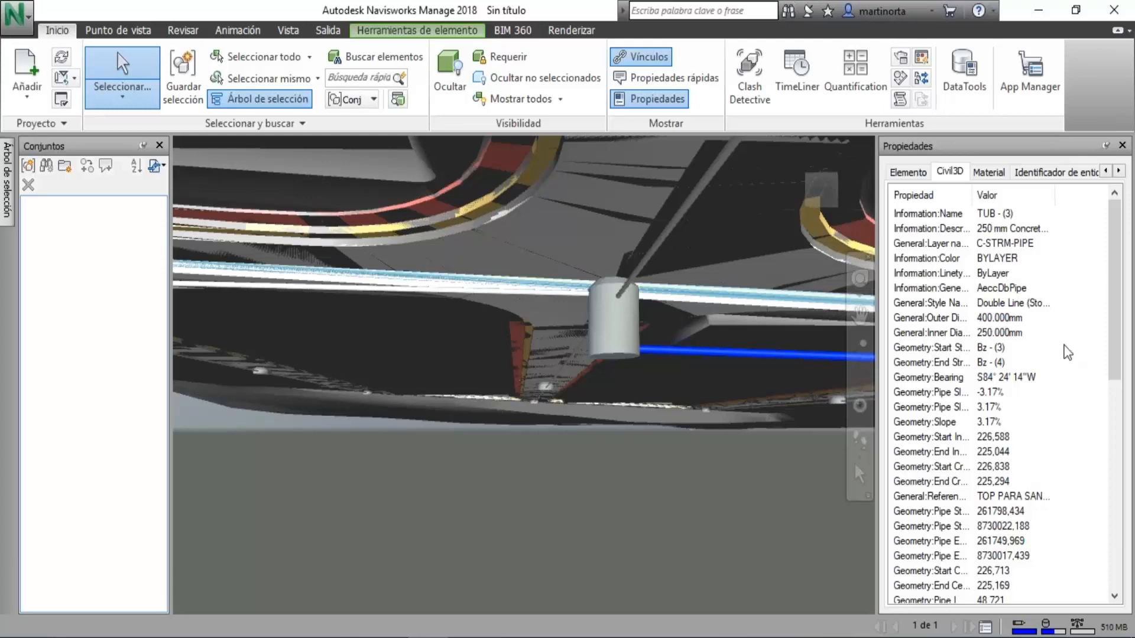
scroll(1067, 353, "down", 6)
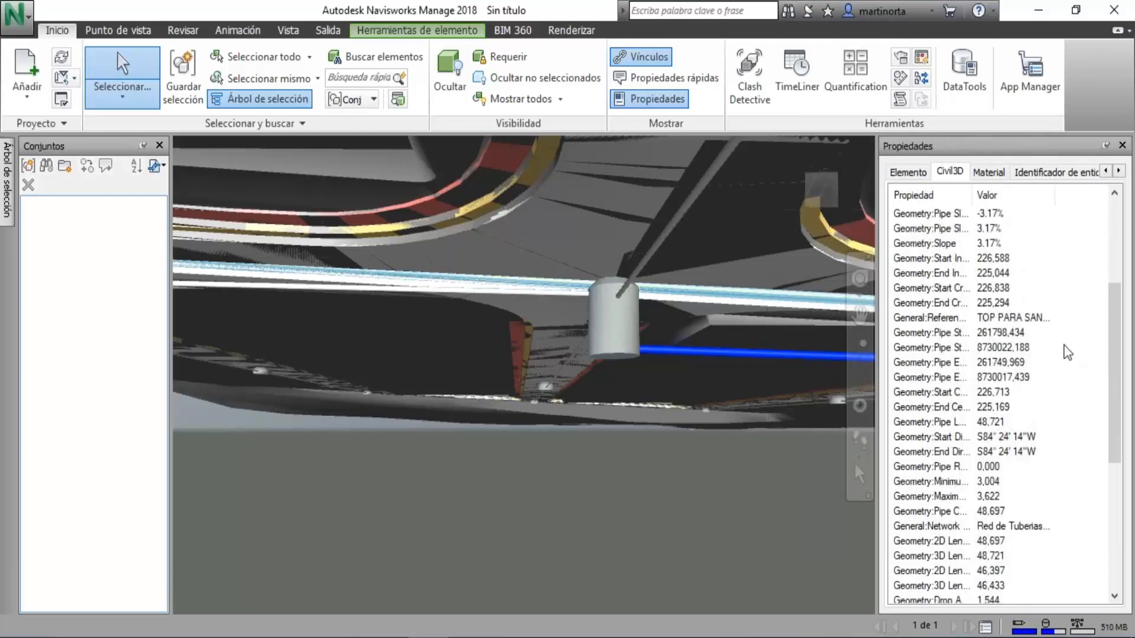
scroll(1067, 353, "down", 4)
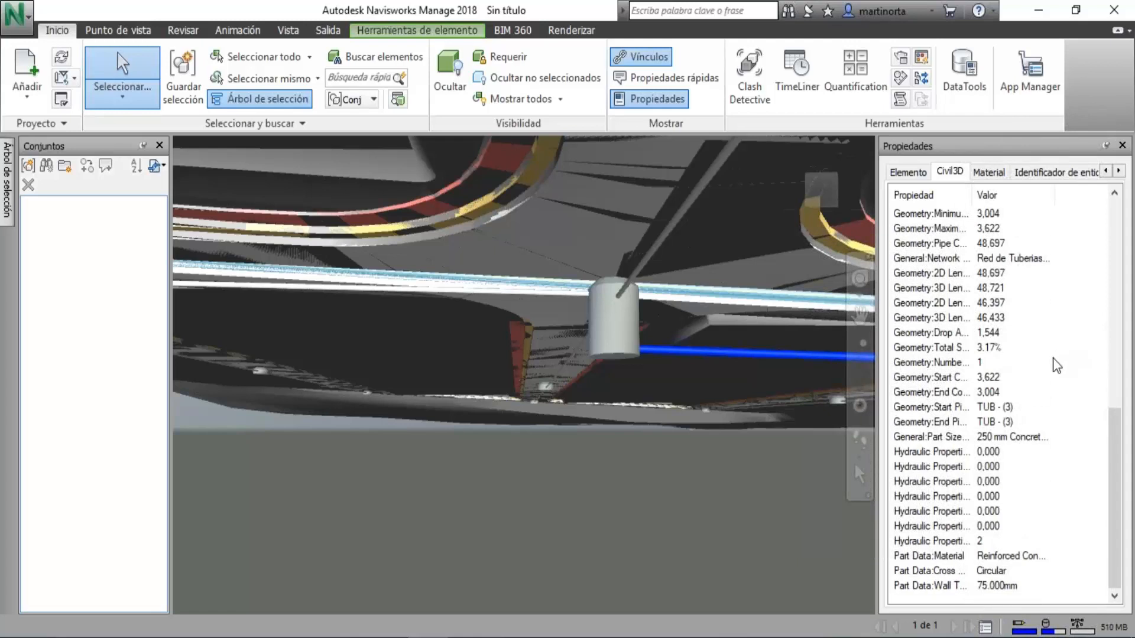
scroll(1057, 365, "up", 10)
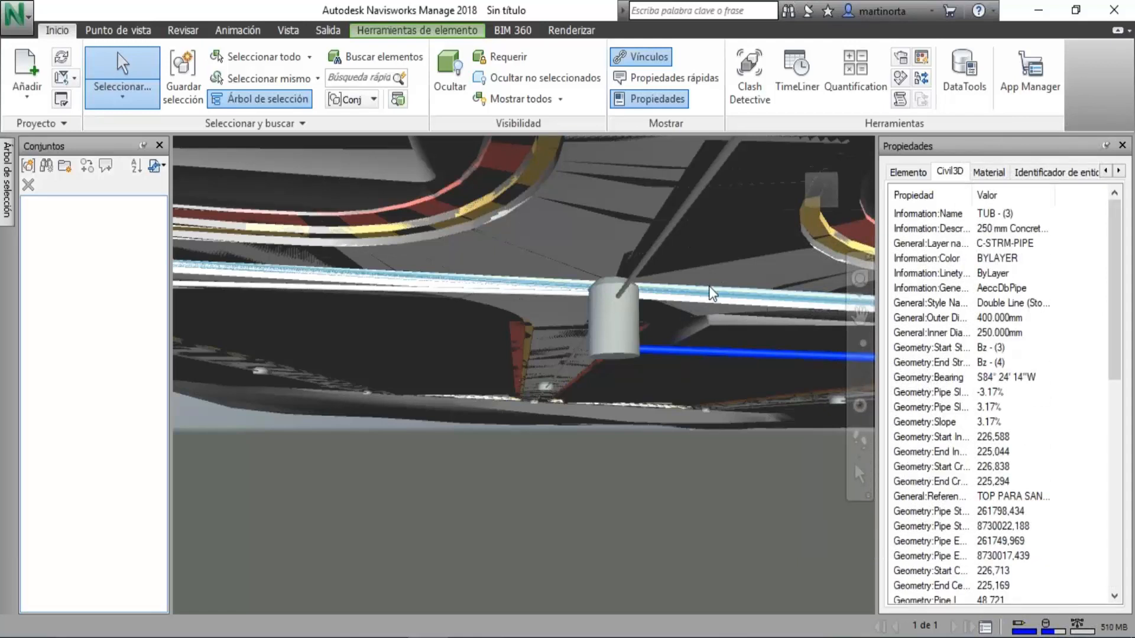
Inspect the road intersections from above the terrain, and look down the central road from the cul-de-sac.
left_click(867, 374)
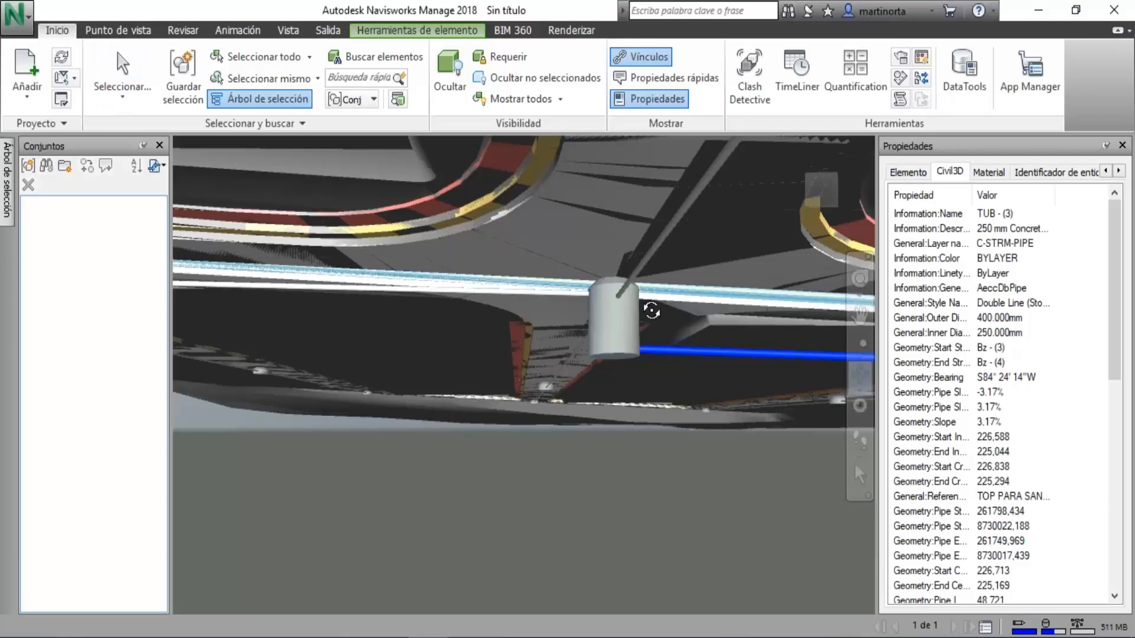
left_click_drag(638, 233, 775, 317)
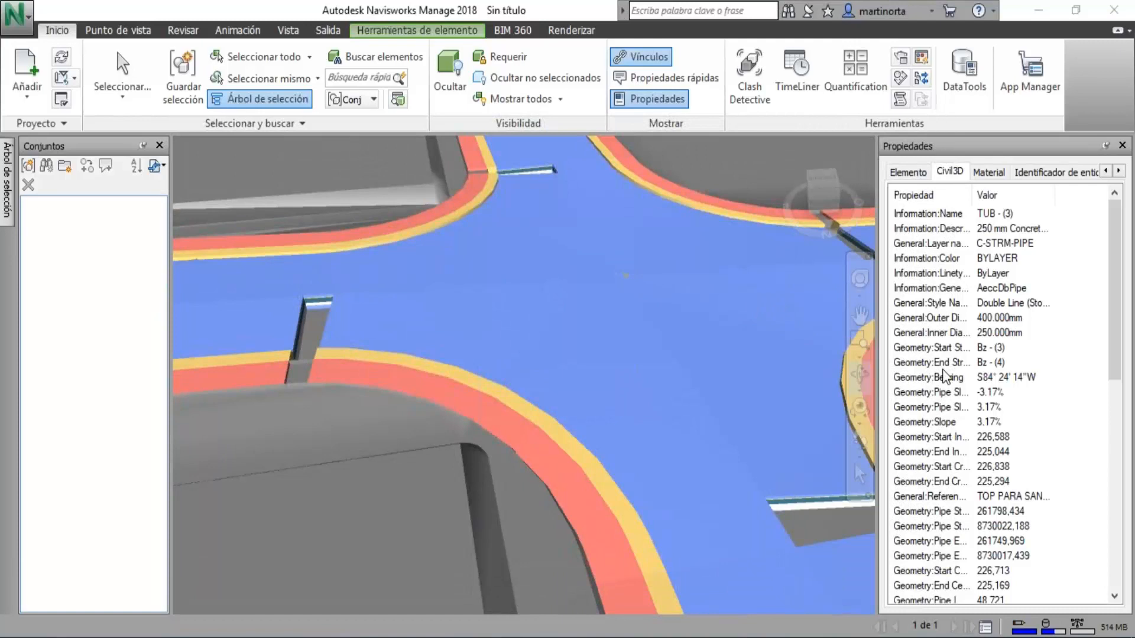
scroll(424, 444, "down", 2)
scroll(425, 444, "down", 5)
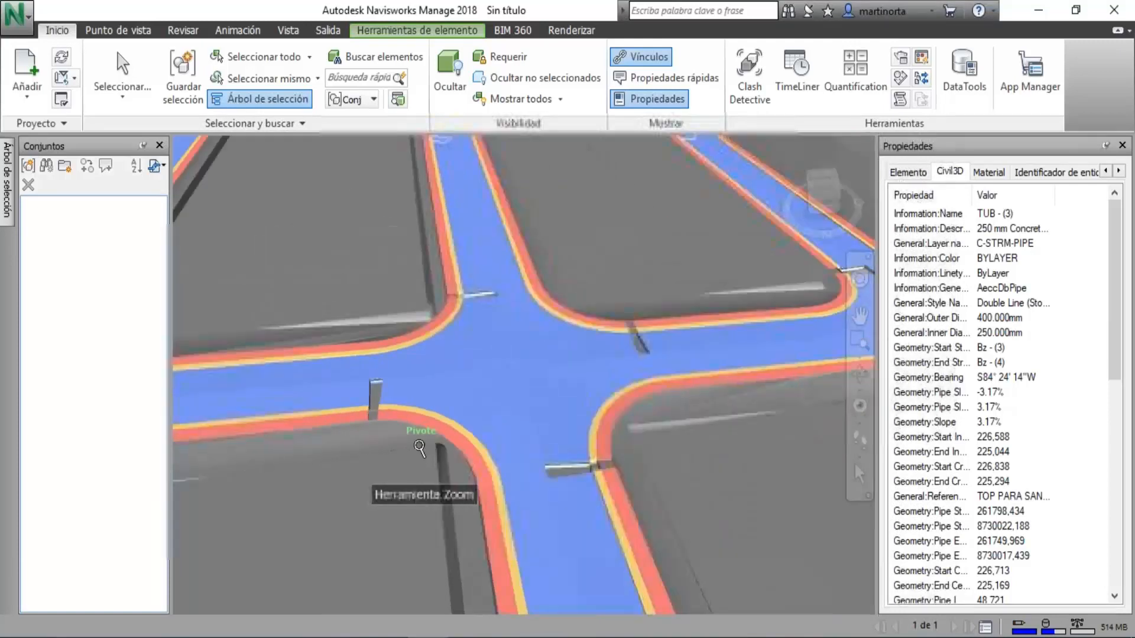
middle_click_drag(414, 467, 727, 385)
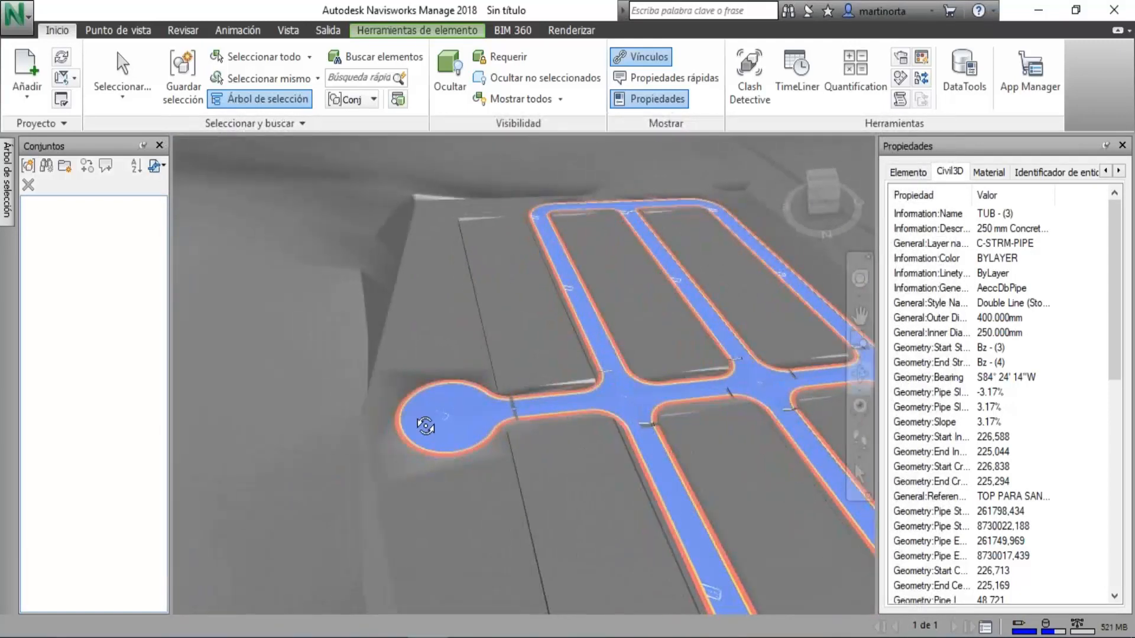
scroll(425, 427, "up", 8)
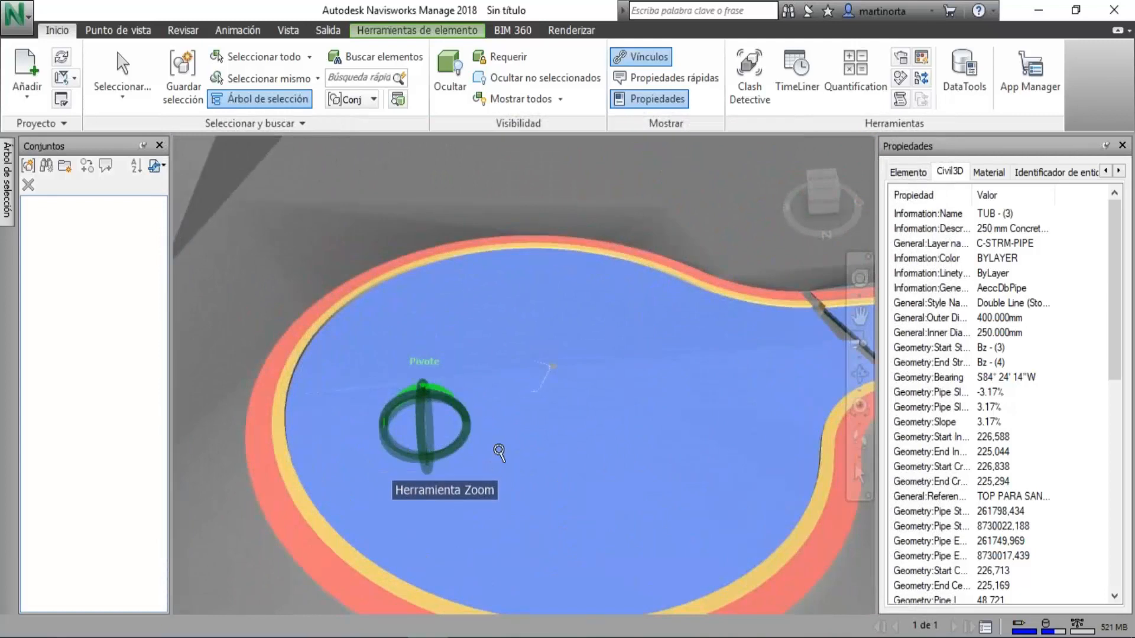
scroll(440, 429, "down", 3)
middle_click_drag(439, 429, 649, 499, "shift")
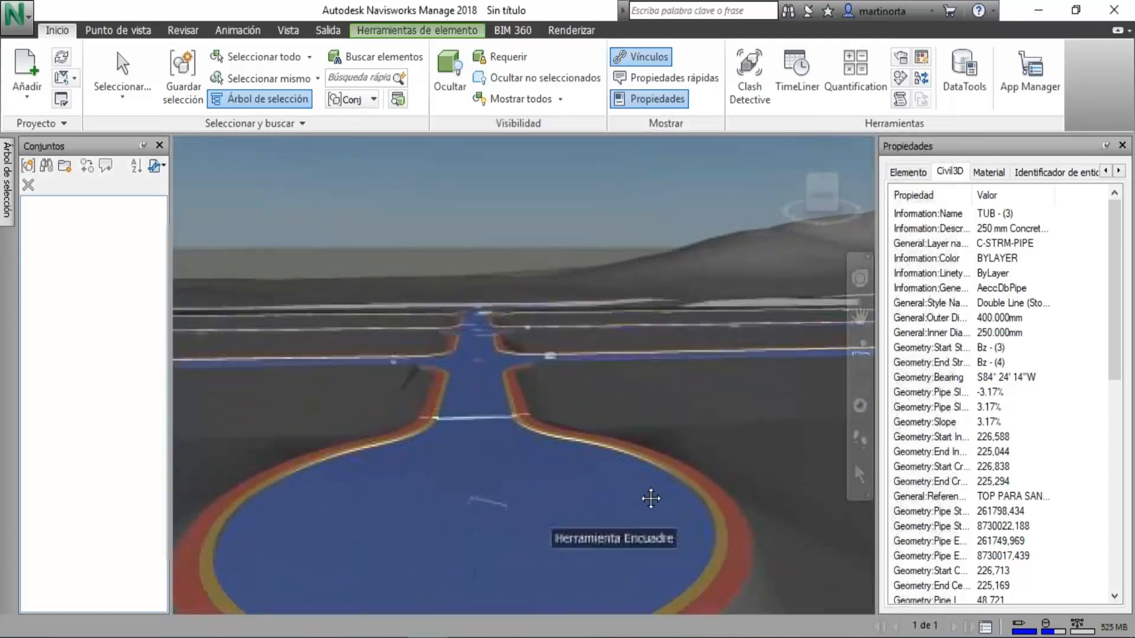
scroll(574, 478, "up", 3)
middle_click_drag(574, 478, 546, 467, "shift")
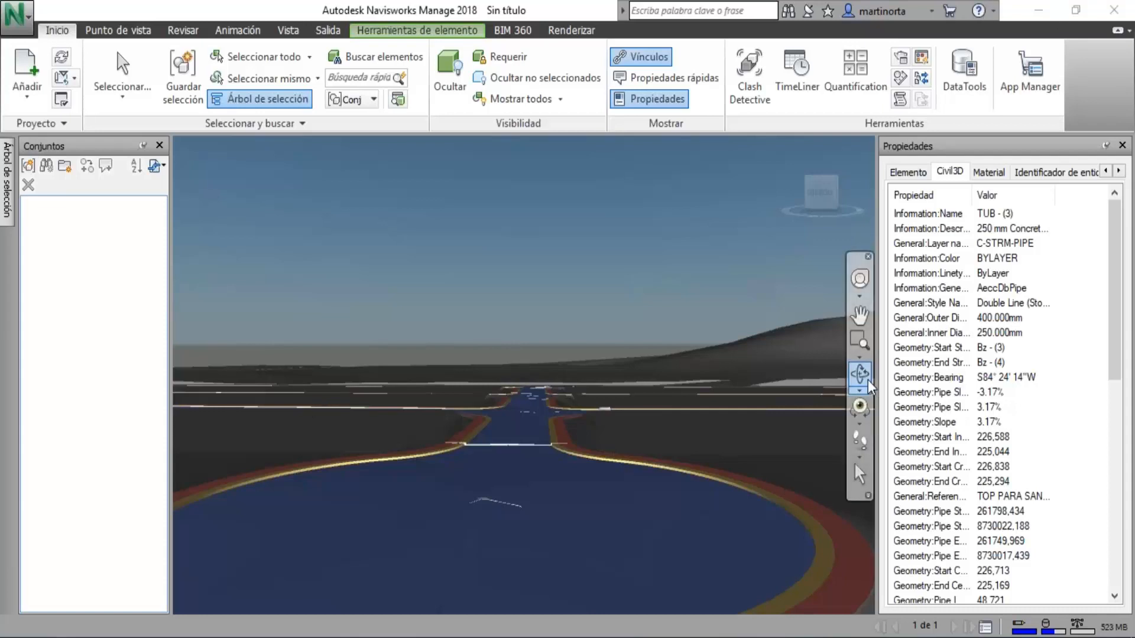
View the whole subdivision from above, and then obliquely against the surrounding hills.
mouse_move(444, 341)
left_mouse_down()
mouse_move(583, 382)
mouse_move(677, 381)
left_mouse_up()
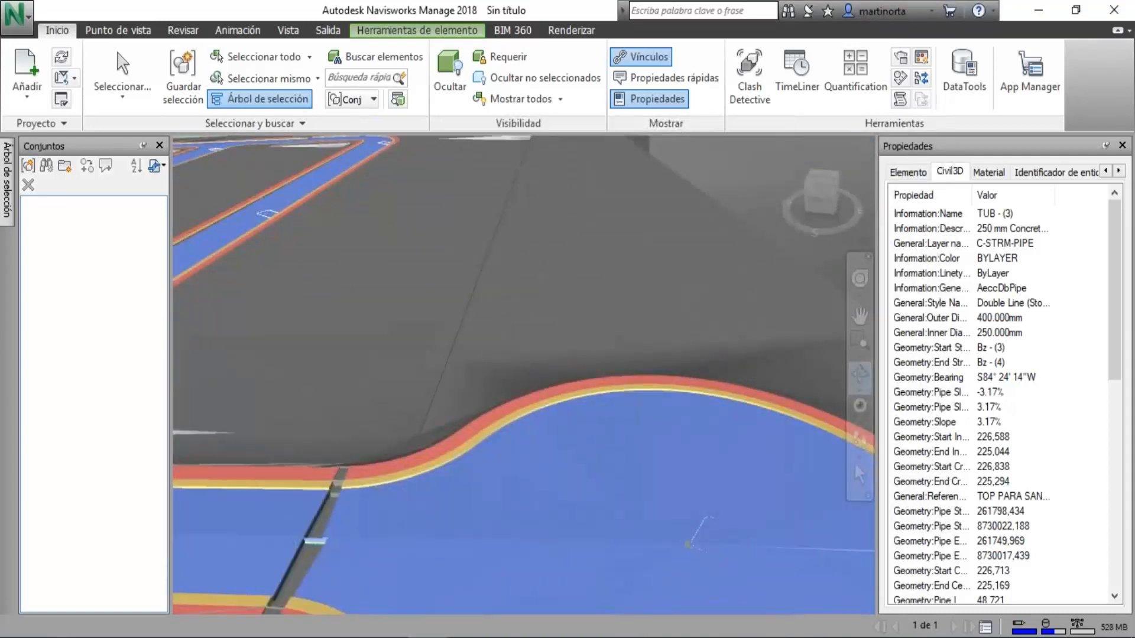
scroll(697, 359, "down", 3)
scroll(650, 398, "down", 8)
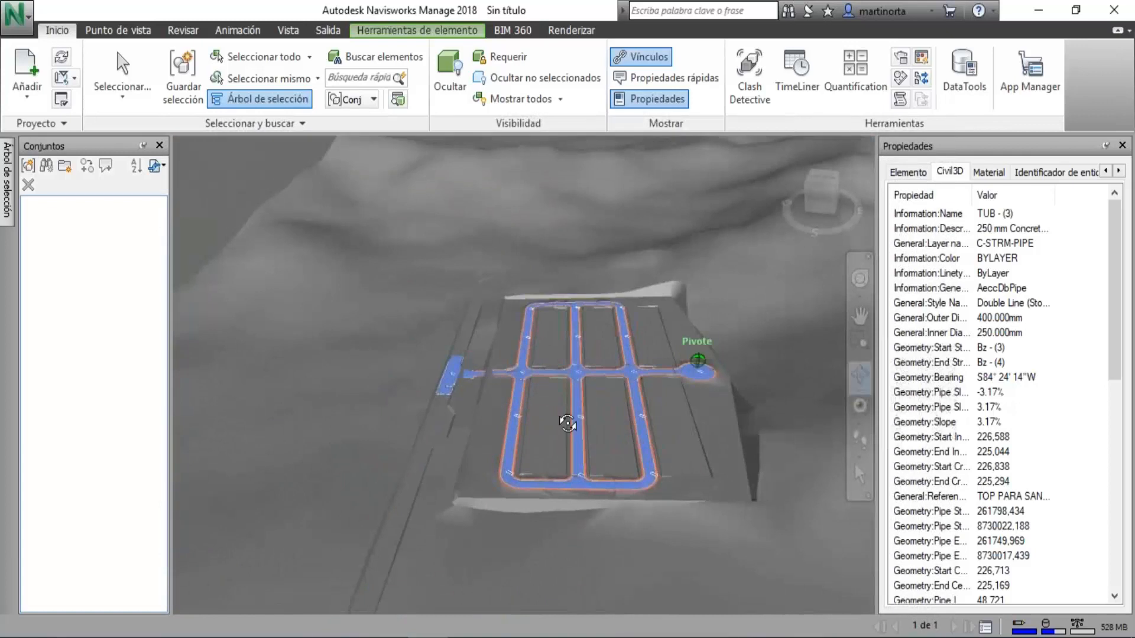
left_click_drag(568, 424, 680, 419)
middle_click_drag(680, 418, 593, 503)
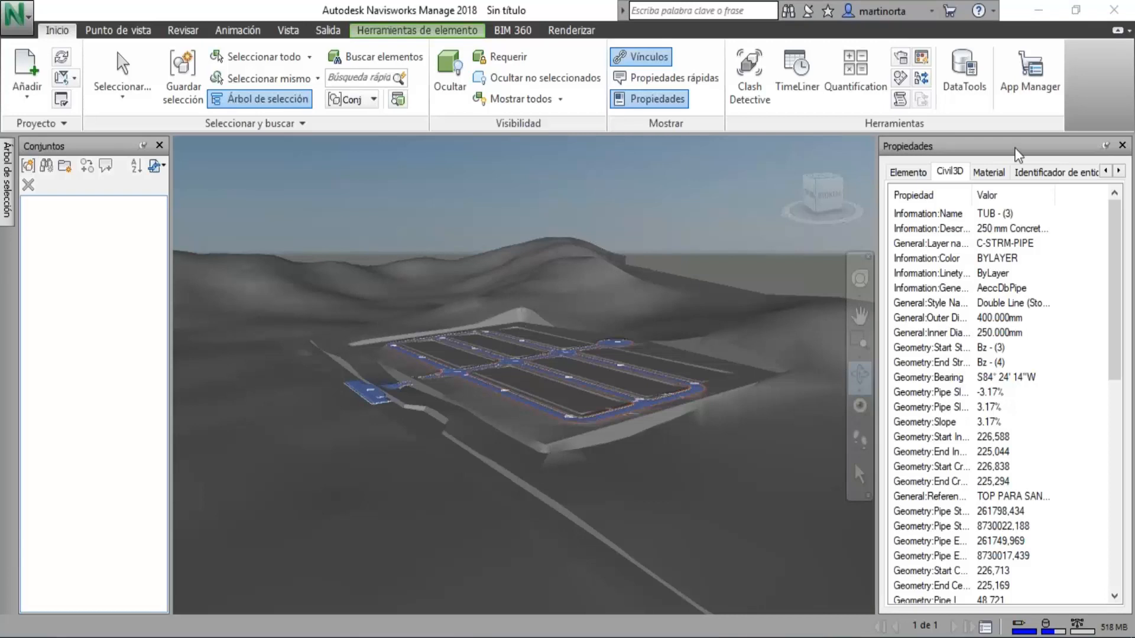
left_click(12, 23)
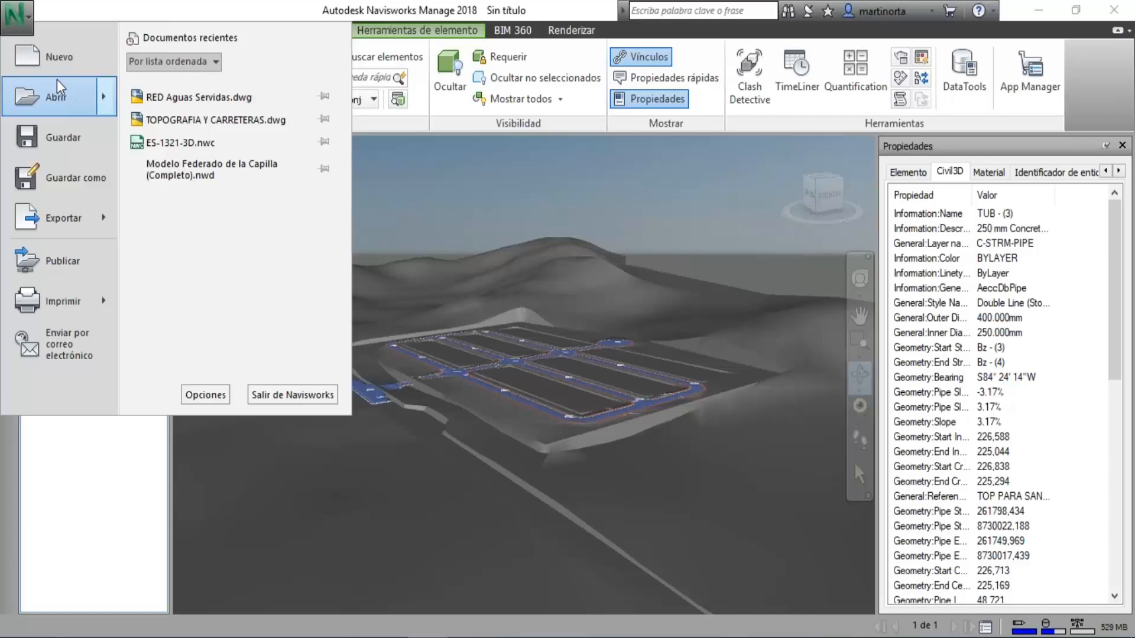
mouse_move(57, 80)
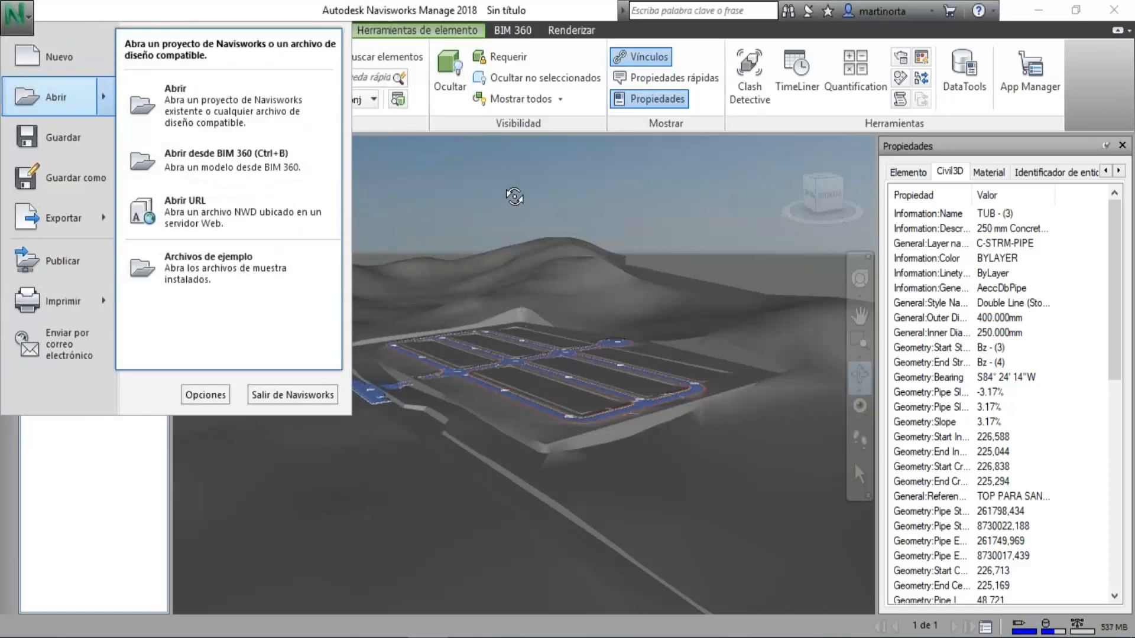
left_click(461, 184)
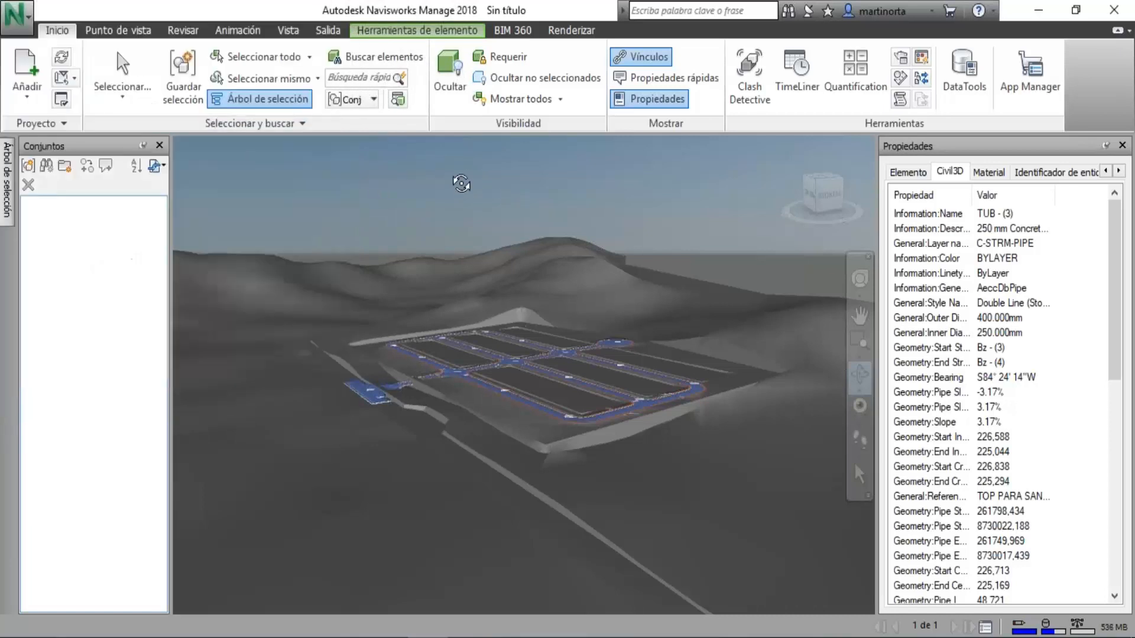
Open the tunnel model TUNEL OLLACHEA-3D.nwd.
left_click(15, 13)
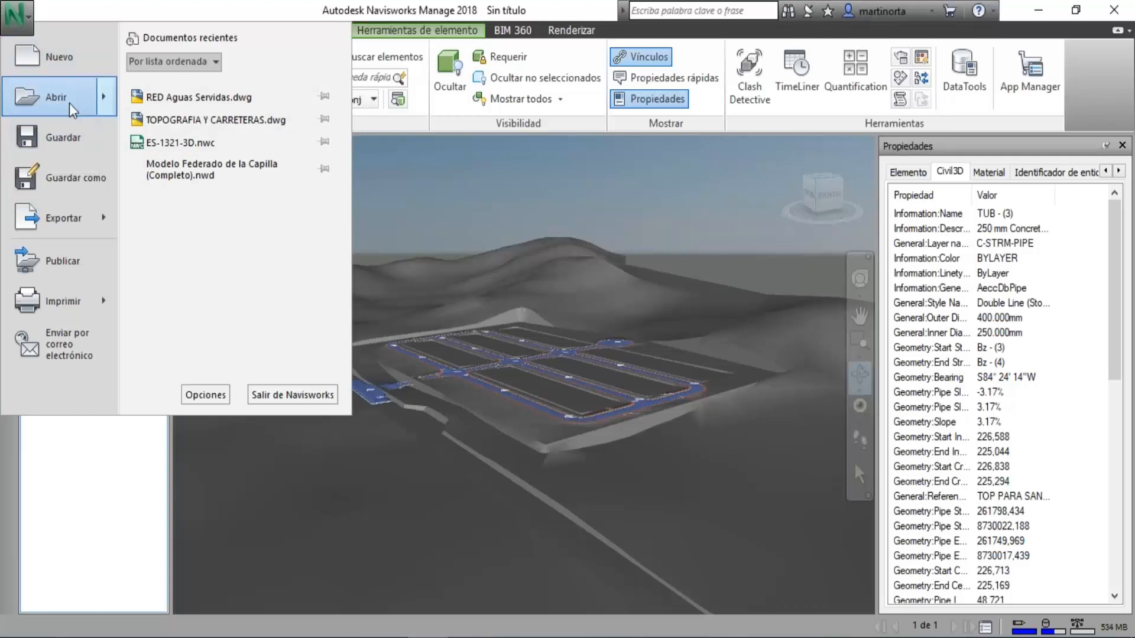
mouse_move(69, 103)
left_click(195, 108)
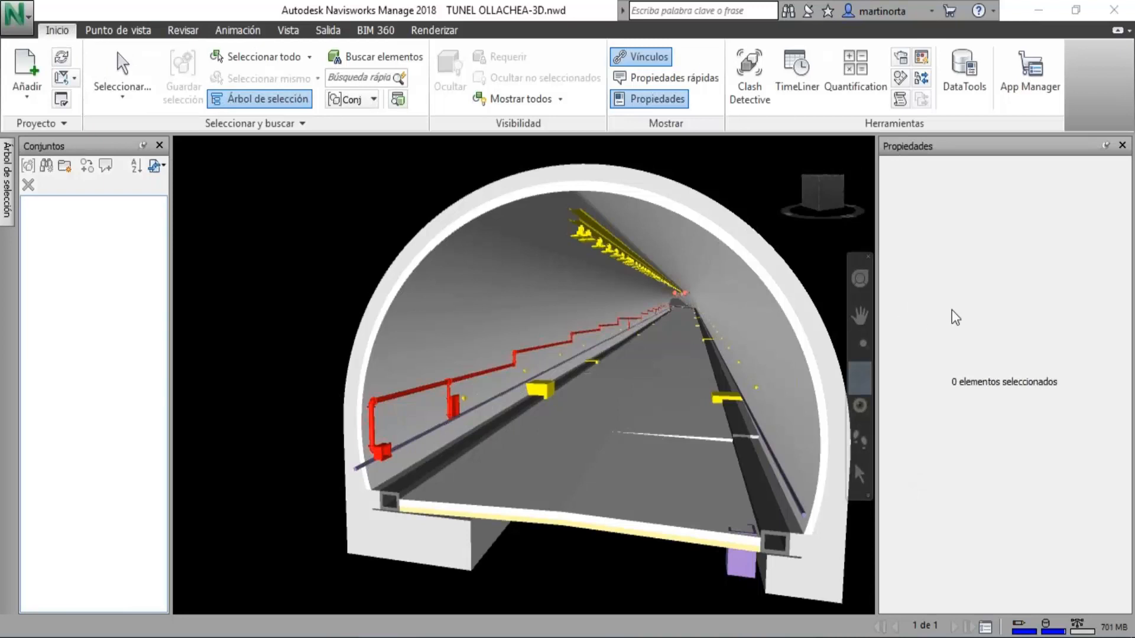
Bring the tunnel's cross-section into view and open Clash Detective for the tunnel model.
middle_click_drag(582, 375, 561, 377)
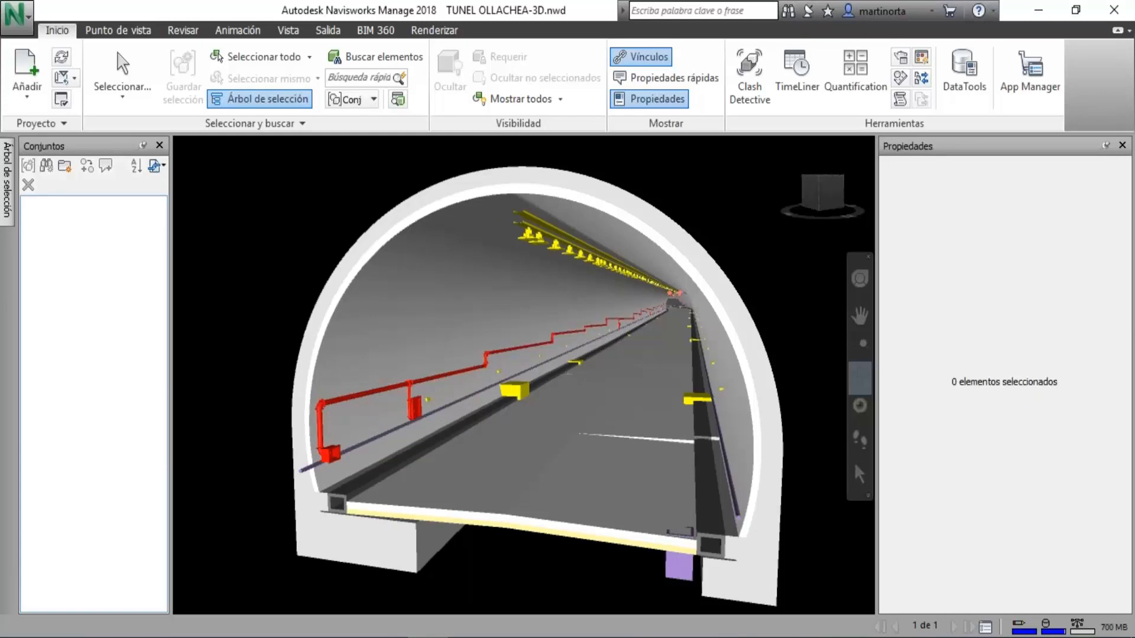
left_click(755, 78)
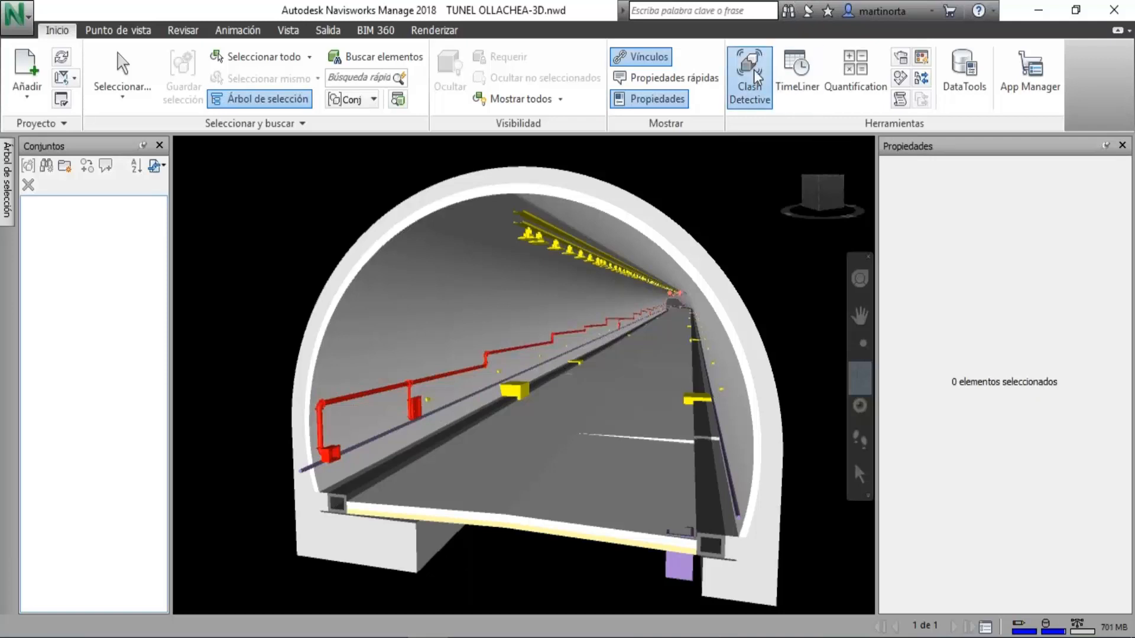
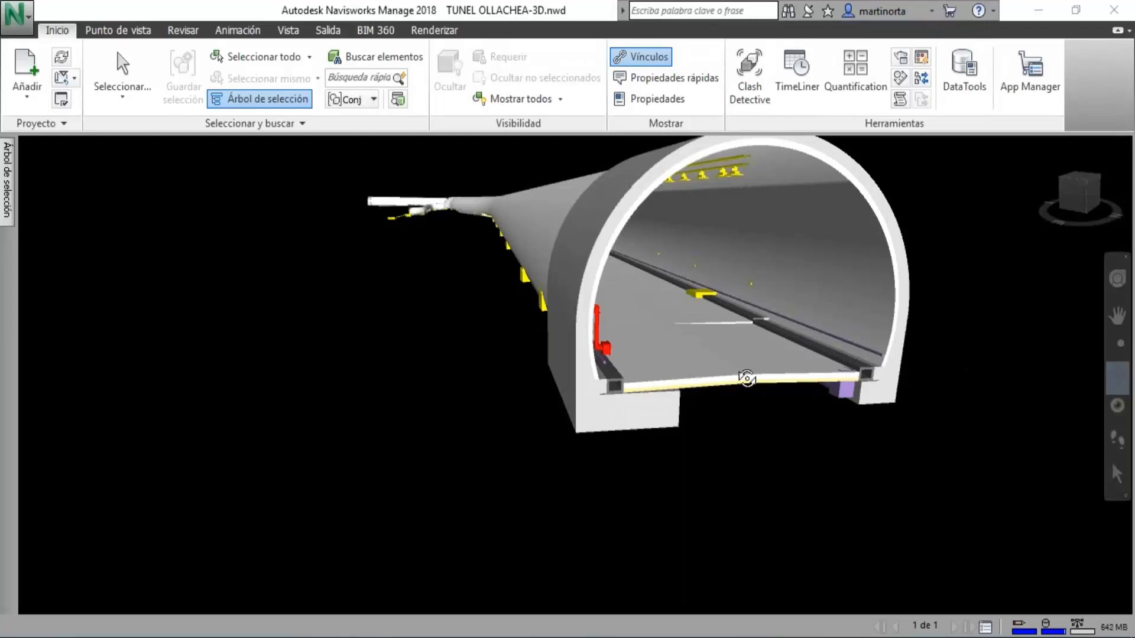
Look into the tunnel from its open end and bring up its Clash Detective results.
middle_click_drag(717, 317, 481, 315)
scroll(482, 316, "up", 3)
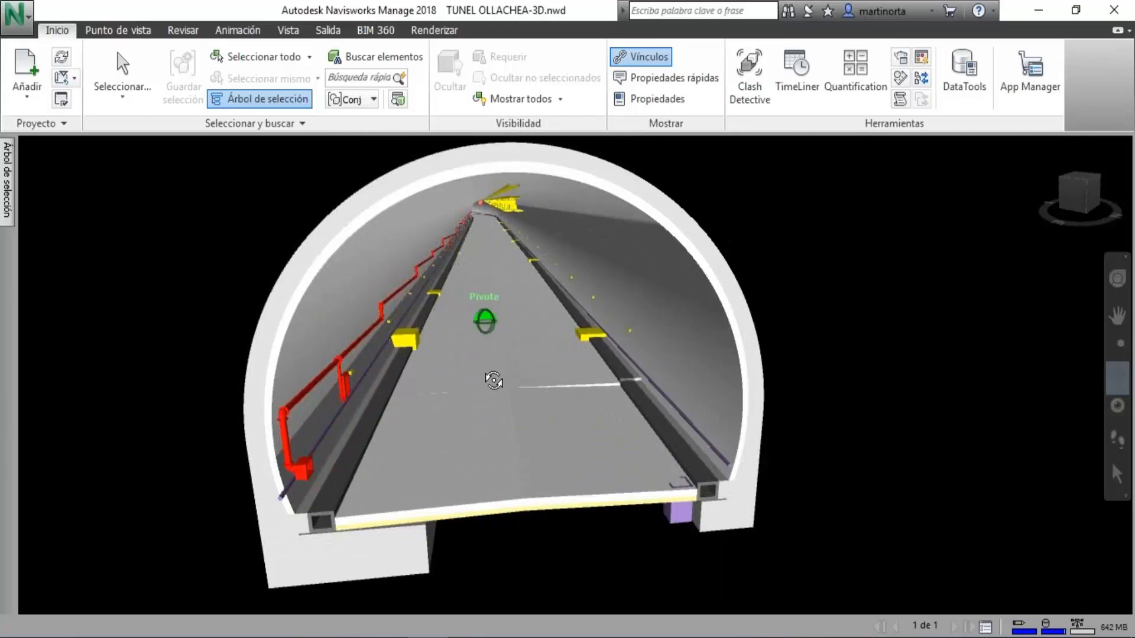
middle_click_drag(494, 380, 493, 378, "shift")
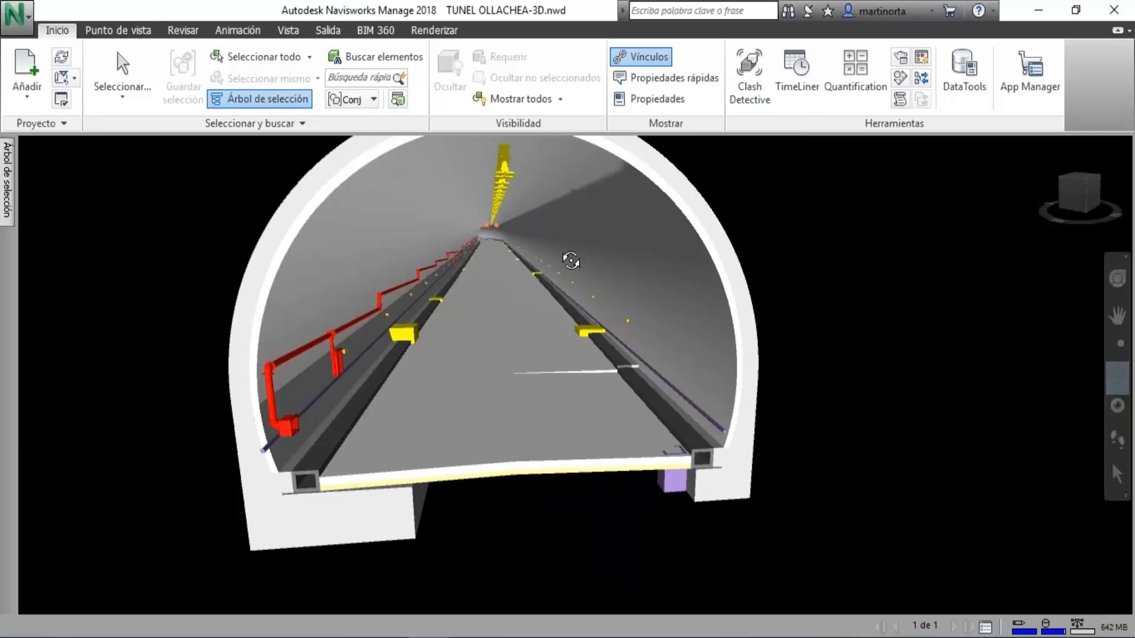
scroll(550, 299, "down", 2)
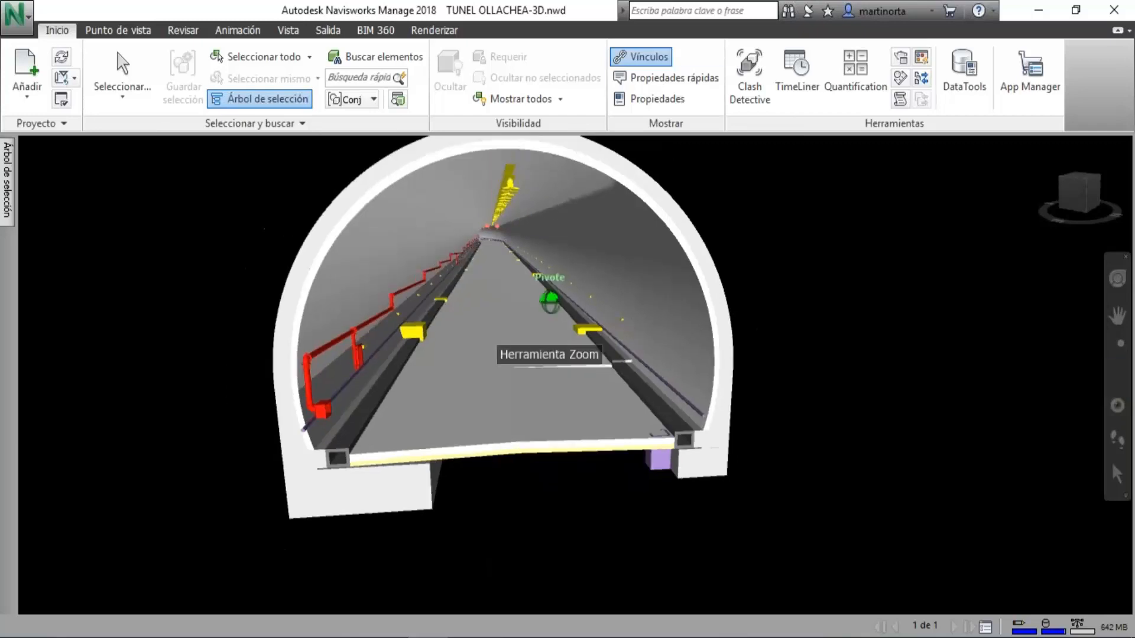
middle_click_drag(550, 298, 579, 349)
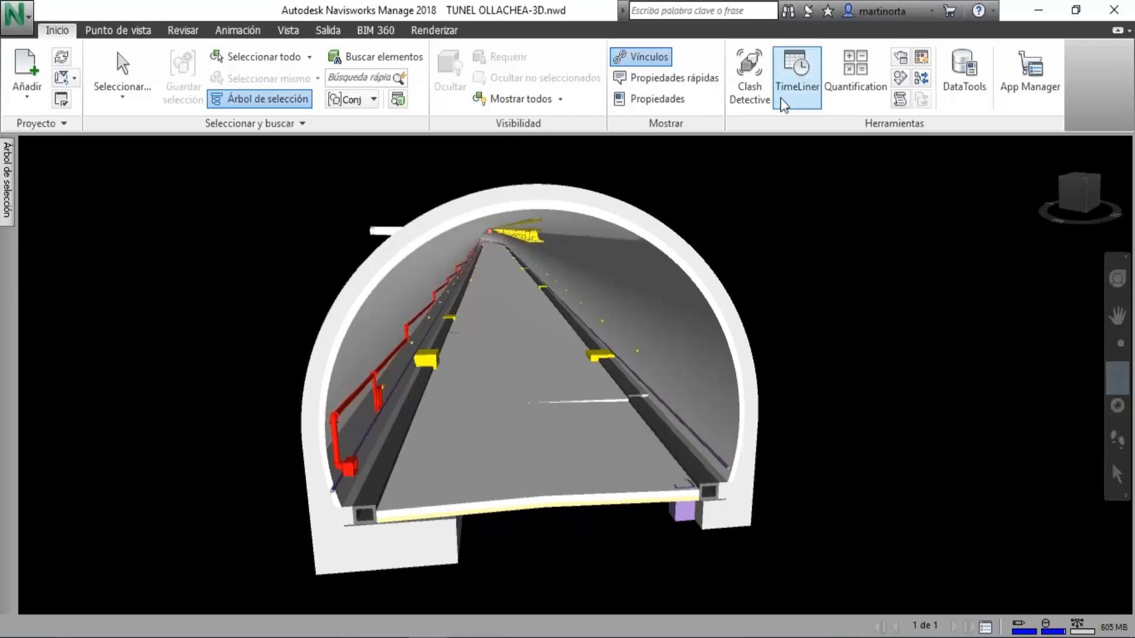
left_click(749, 76)
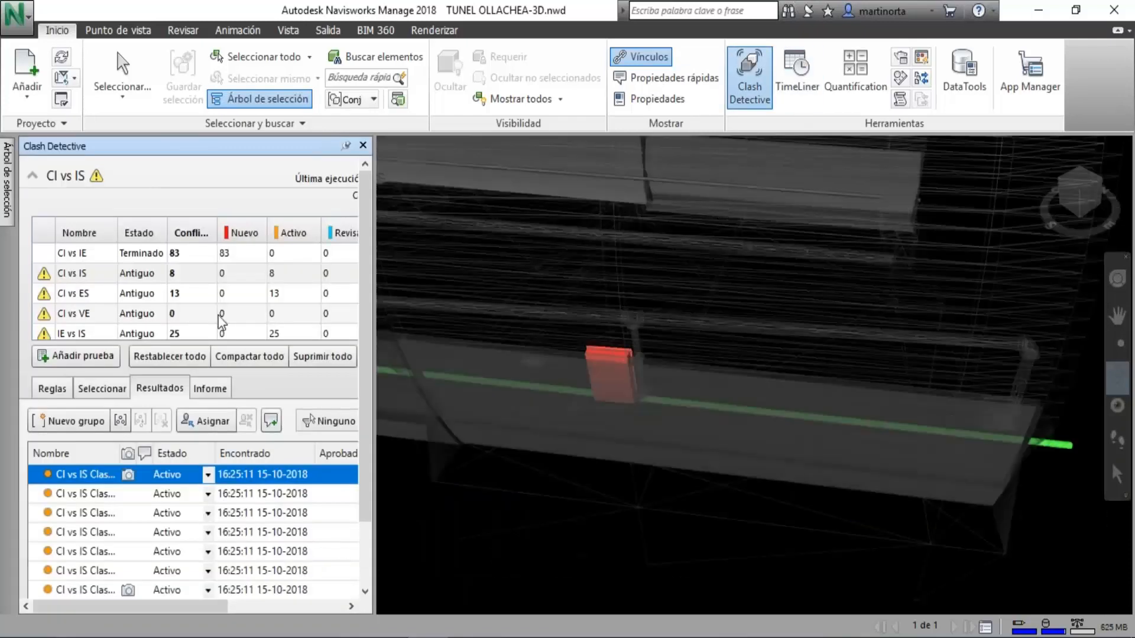
Show the results of the CI vs ES clash test and examine its first clash group around the highlighted lining.
left_click(192, 279)
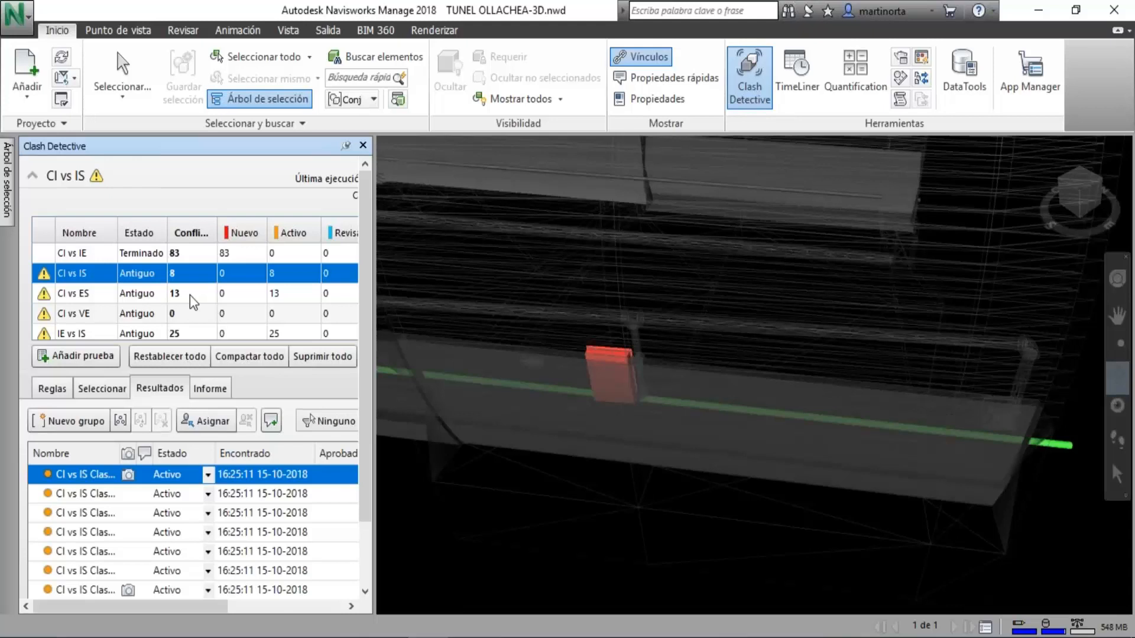
left_click(190, 293)
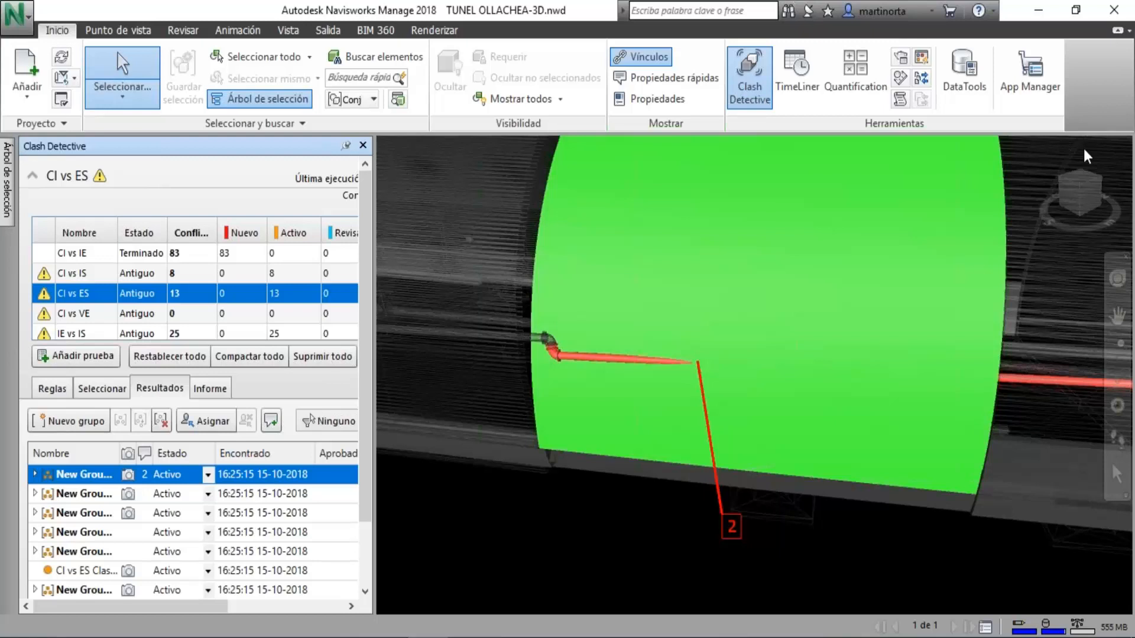
key("alt+Tab")
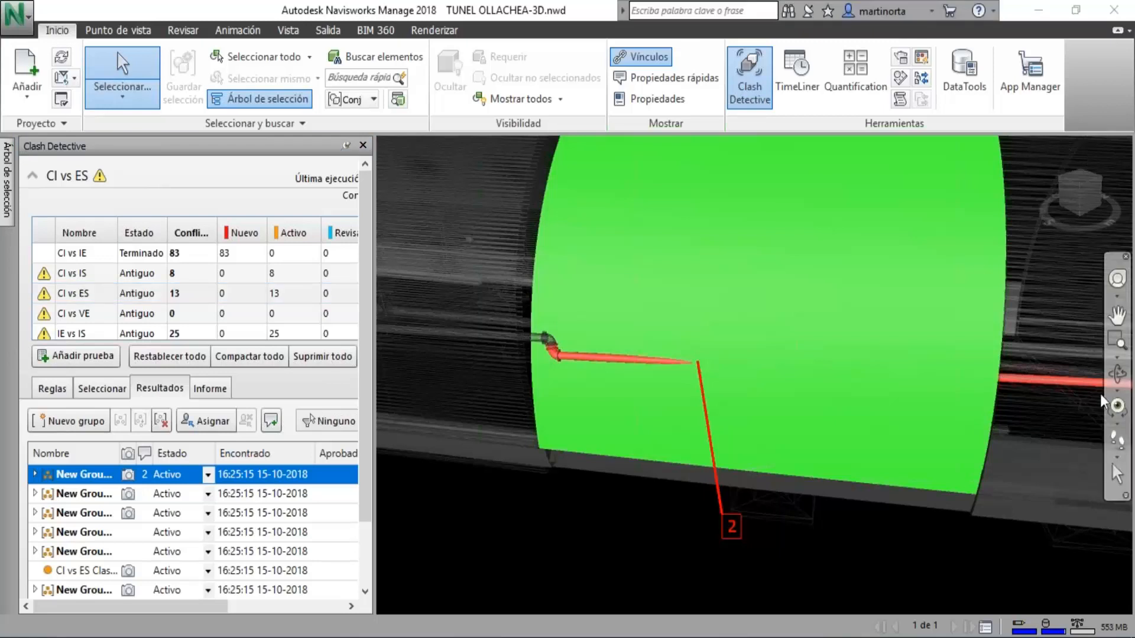
left_click(1117, 372)
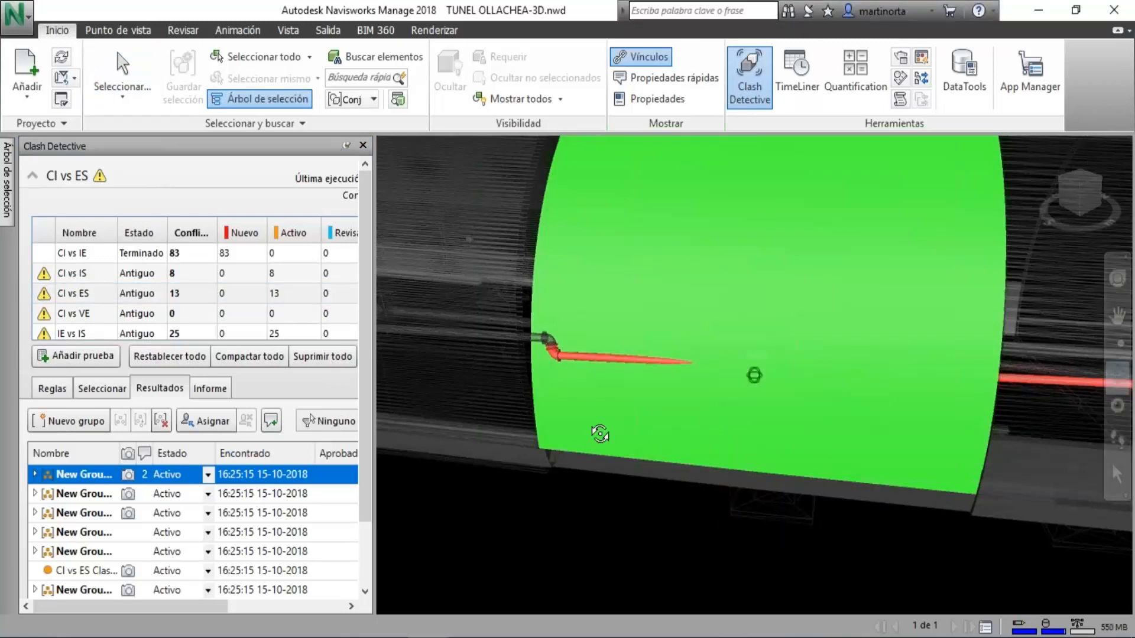
left_click_drag(601, 436, 556, 451)
Examine the second through fifth clash groups of the CI vs ES test in the model.
left_click(176, 495)
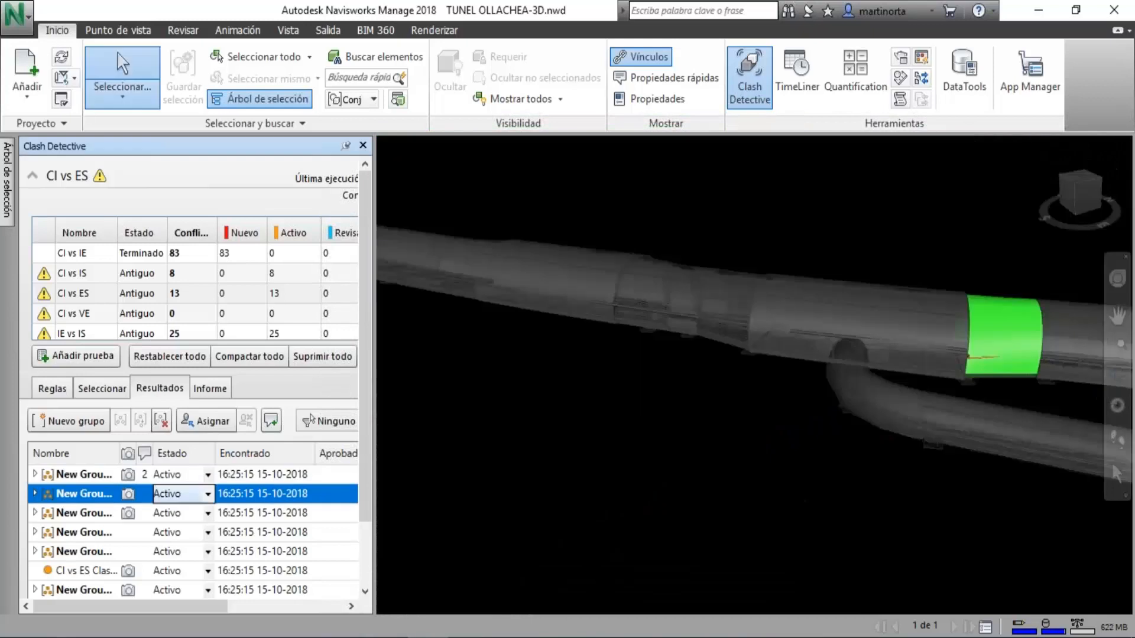
left_click(176, 514)
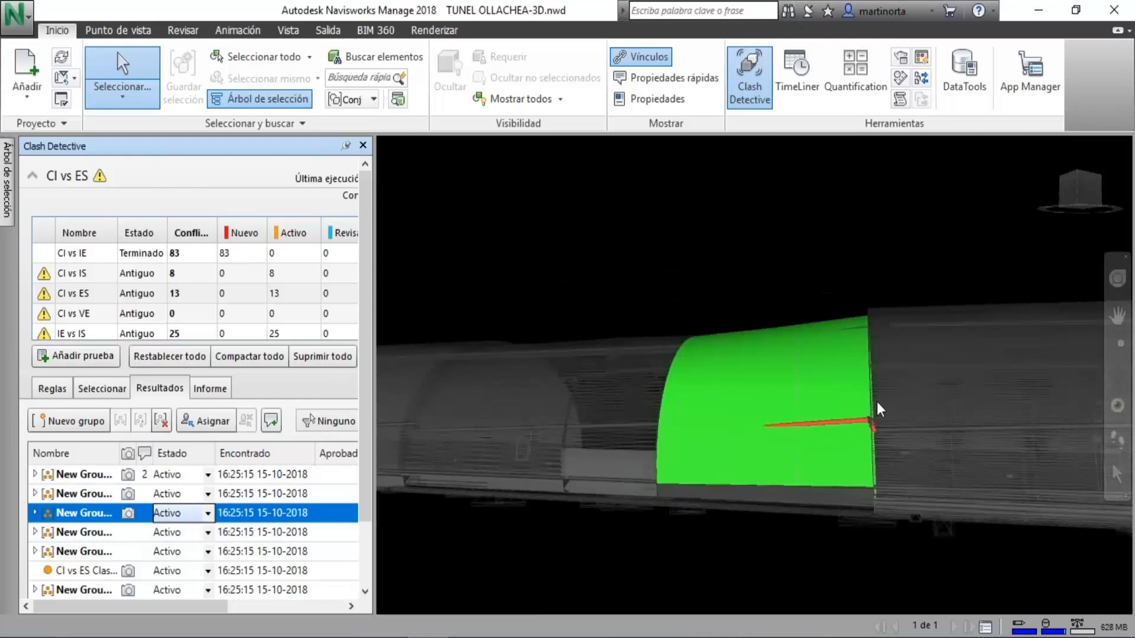
scroll(869, 408, "up", 5)
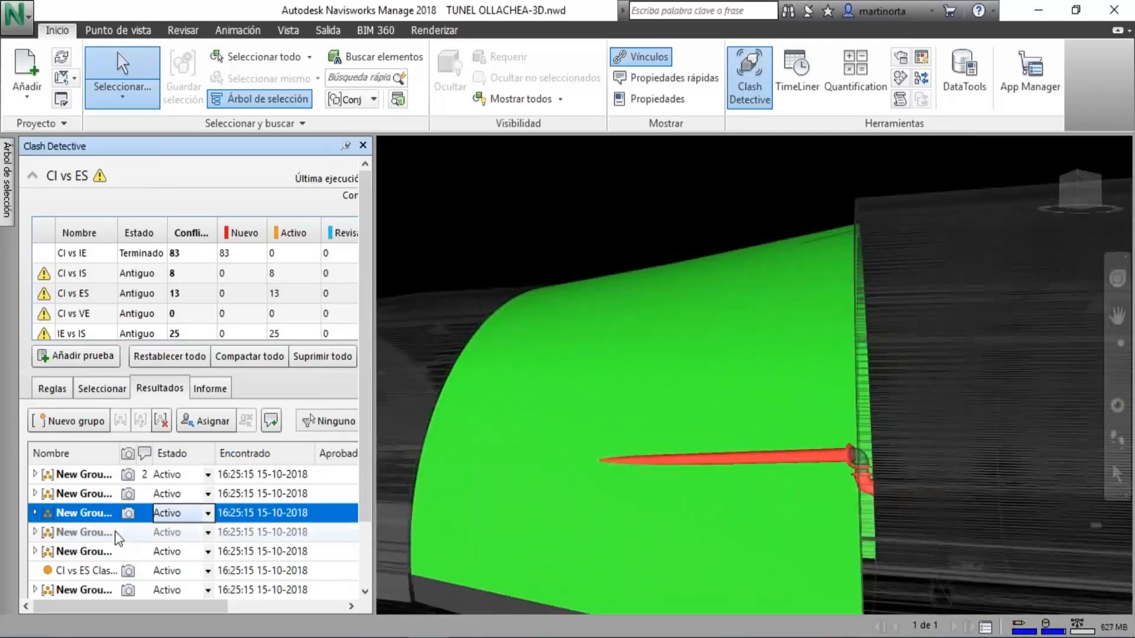
left_click(103, 533)
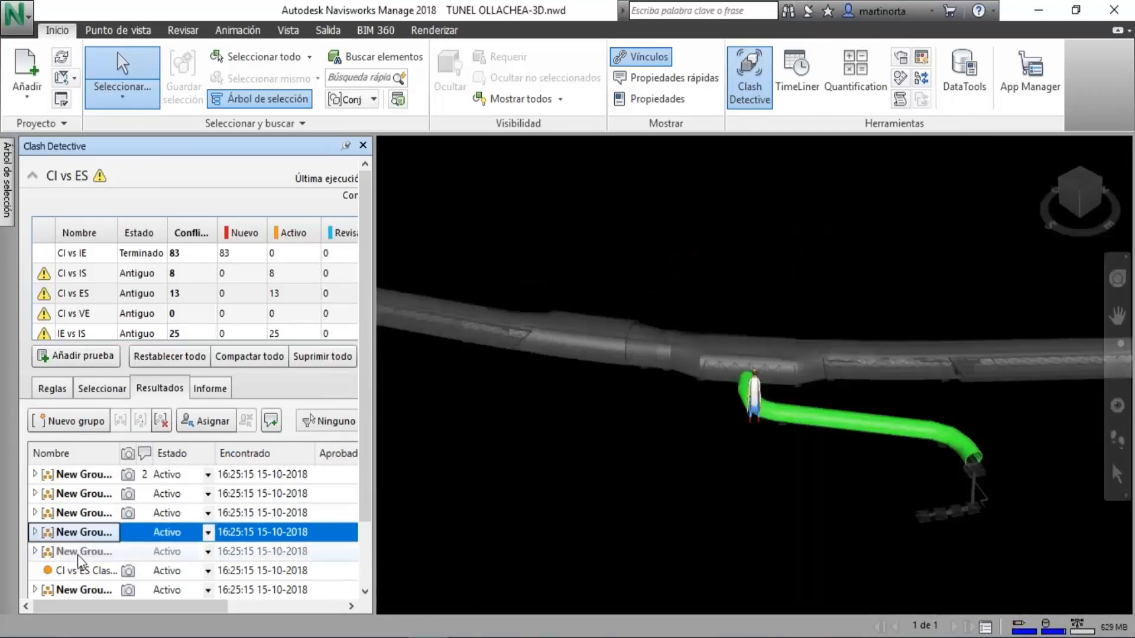
left_click(79, 554)
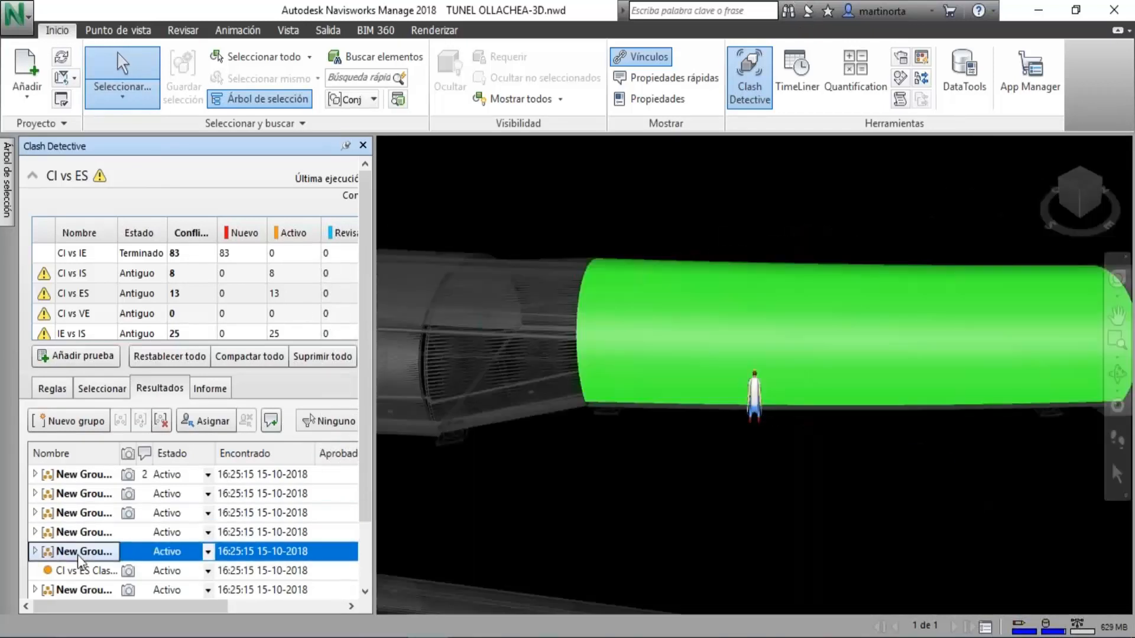
Turn off the Third Person avatar in the fifth CI vs ES group's view and show the seventh result.
left_click(144, 32)
left_click(825, 83)
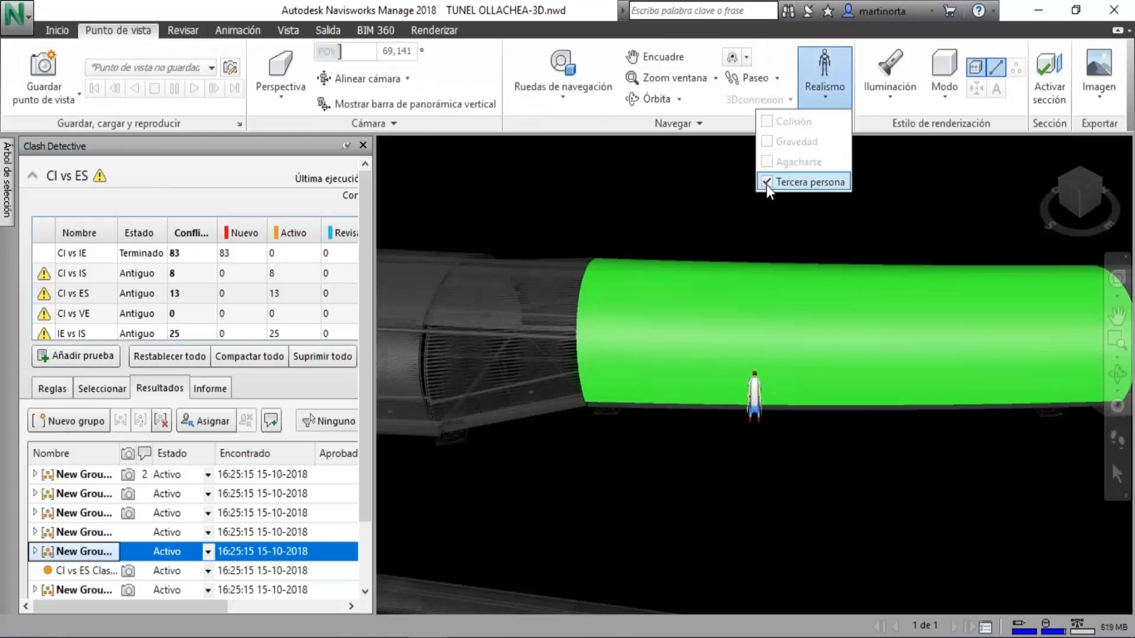
left_click(766, 182)
left_click(74, 590)
left_click(73, 590)
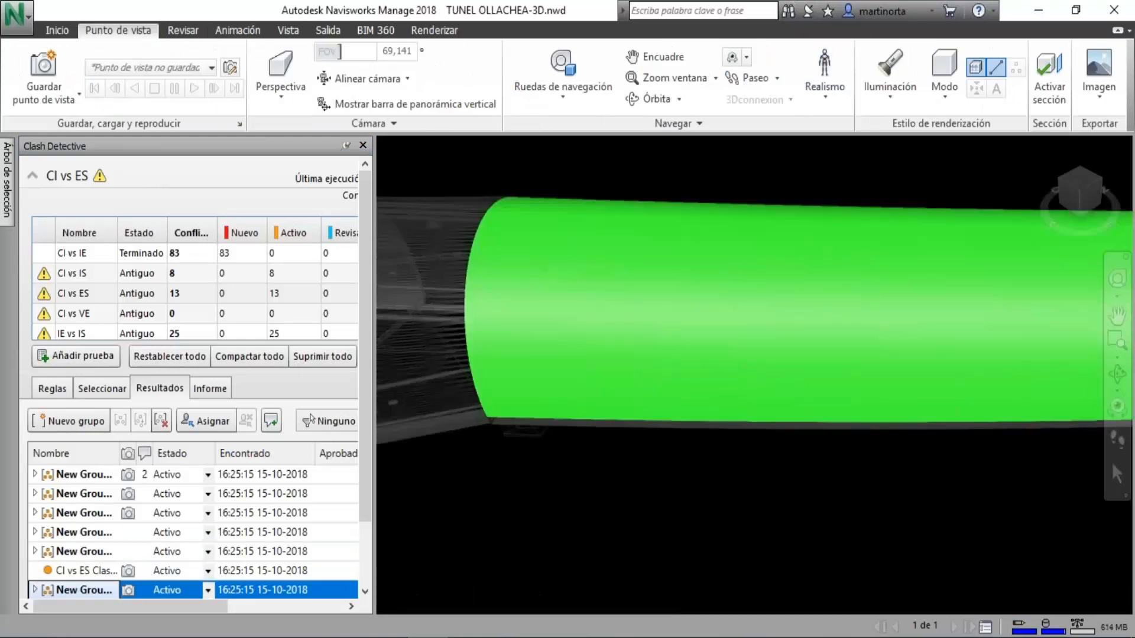
Examine the ungrouped CI vs ES clash up close, and the two clash groups listed after it.
left_click(83, 570)
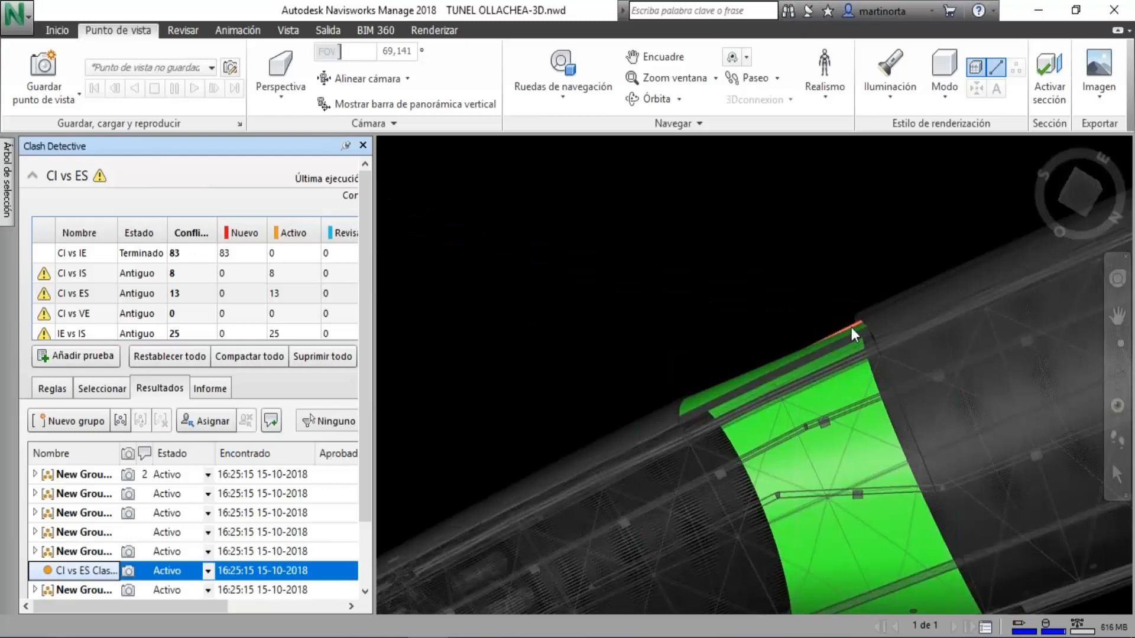
scroll(853, 335, "up", 5)
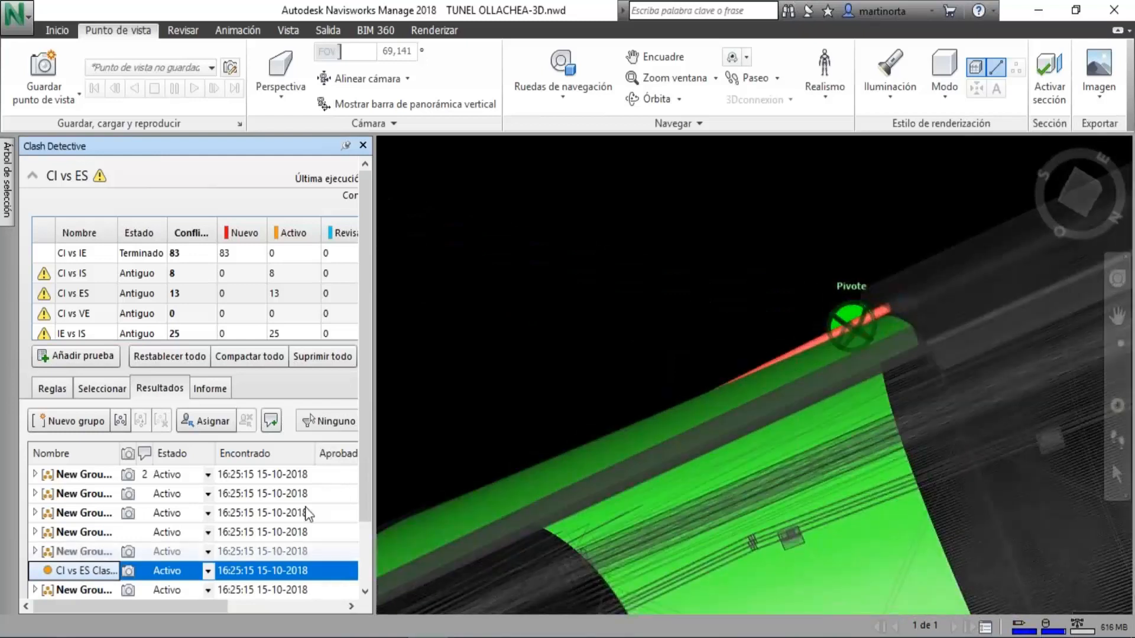
scroll(363, 498, "down", 2)
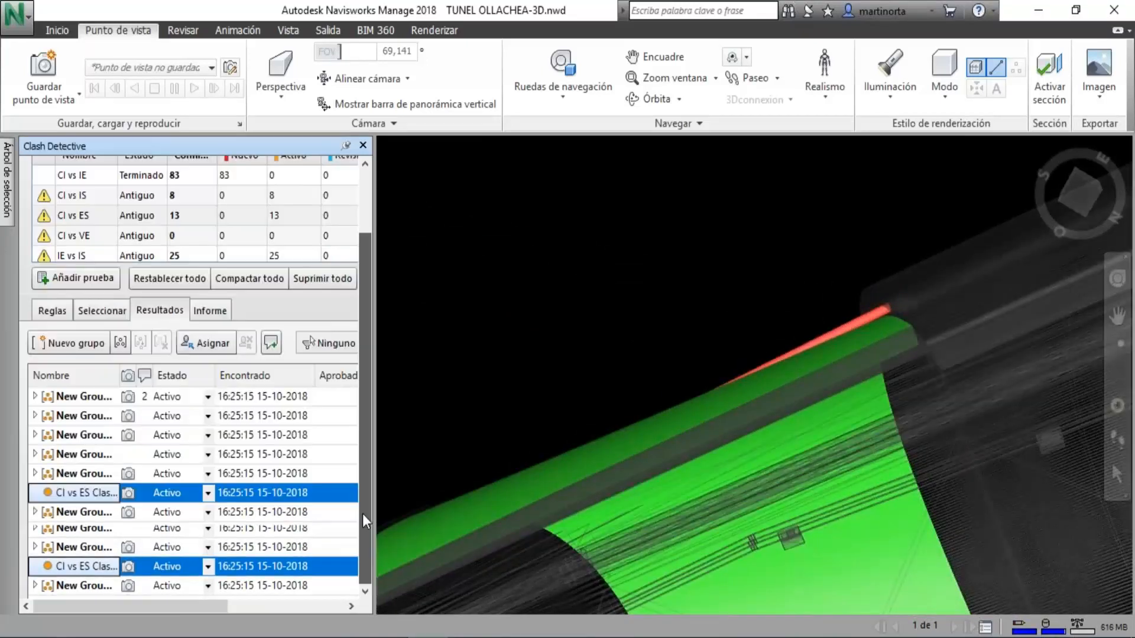
left_click(98, 535)
left_click(108, 516)
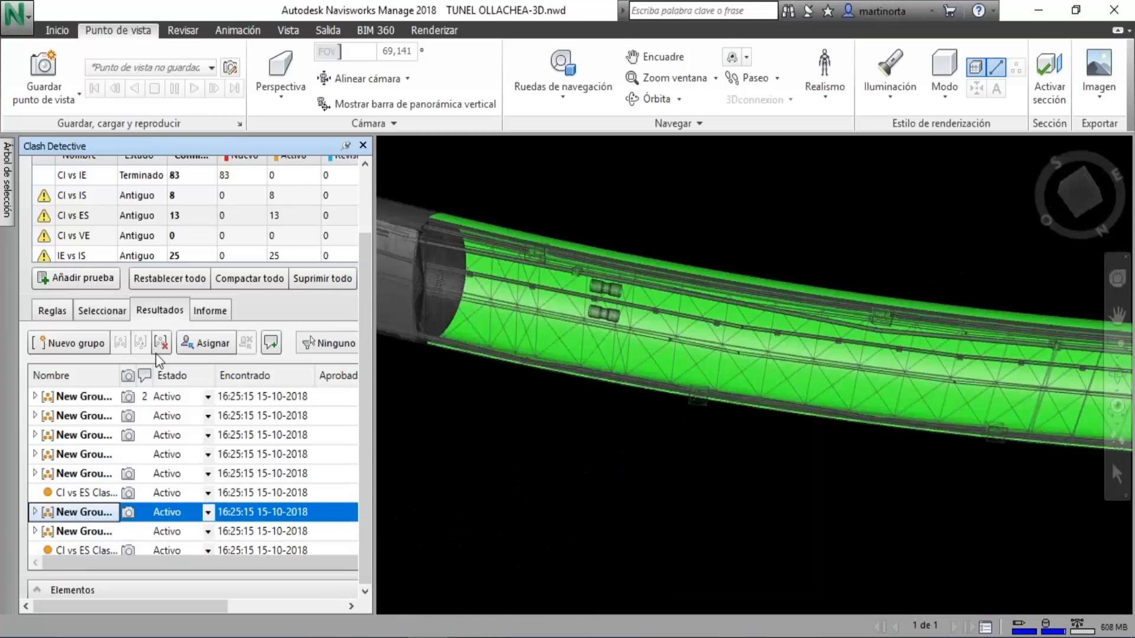
Show the second clash of the CI vs IS test and turn off its Third Person avatar.
left_click(151, 211)
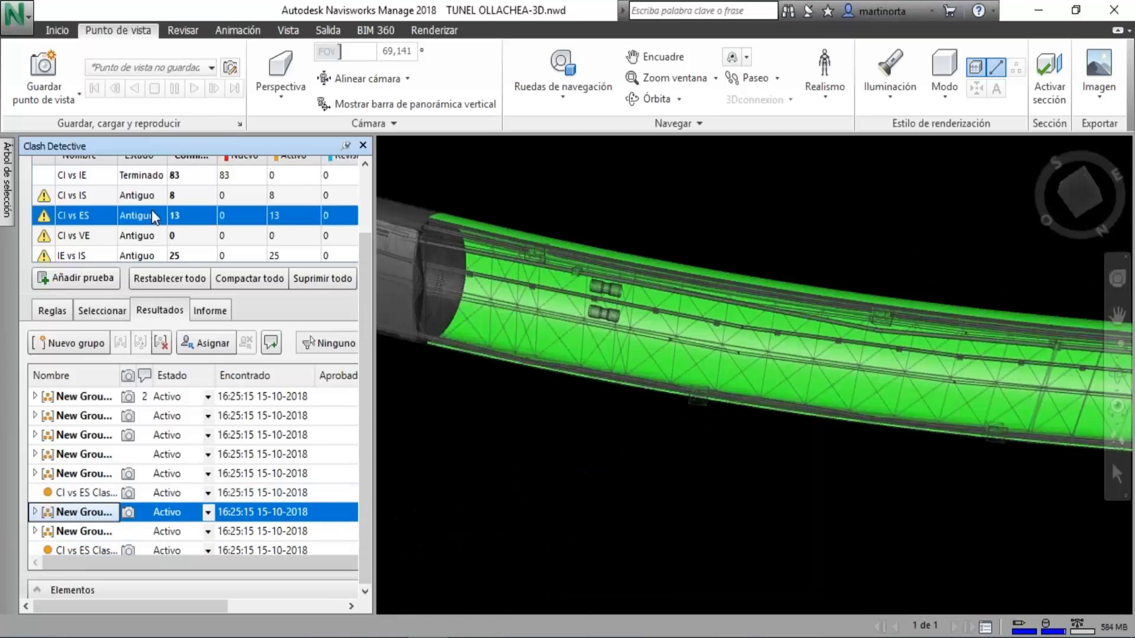
left_click(144, 196)
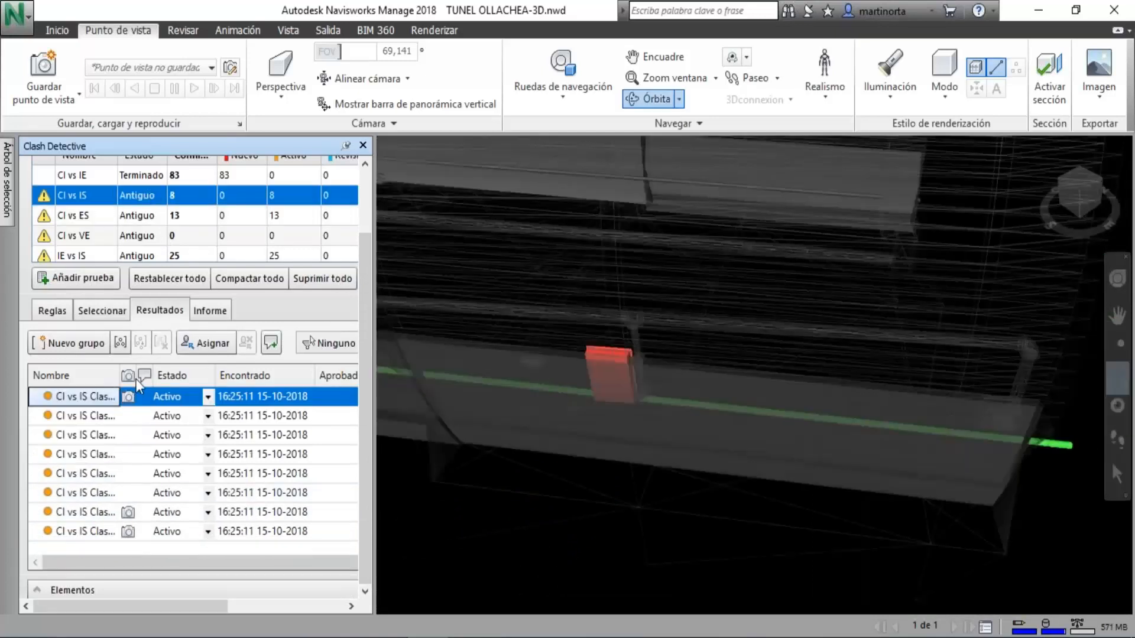
left_click(108, 417)
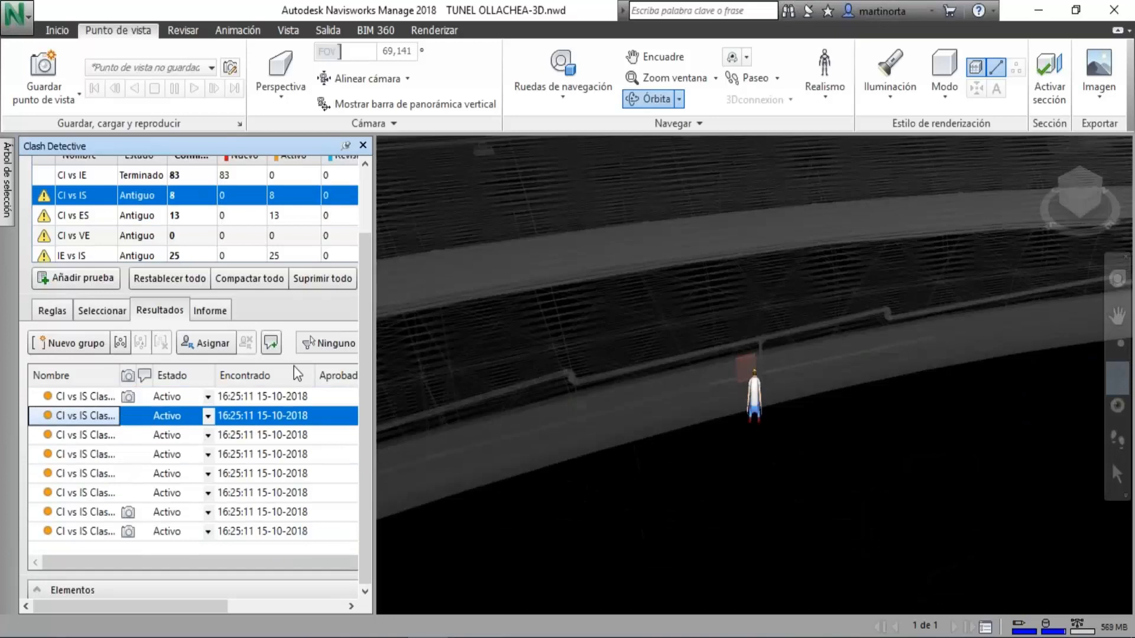
left_click(842, 83)
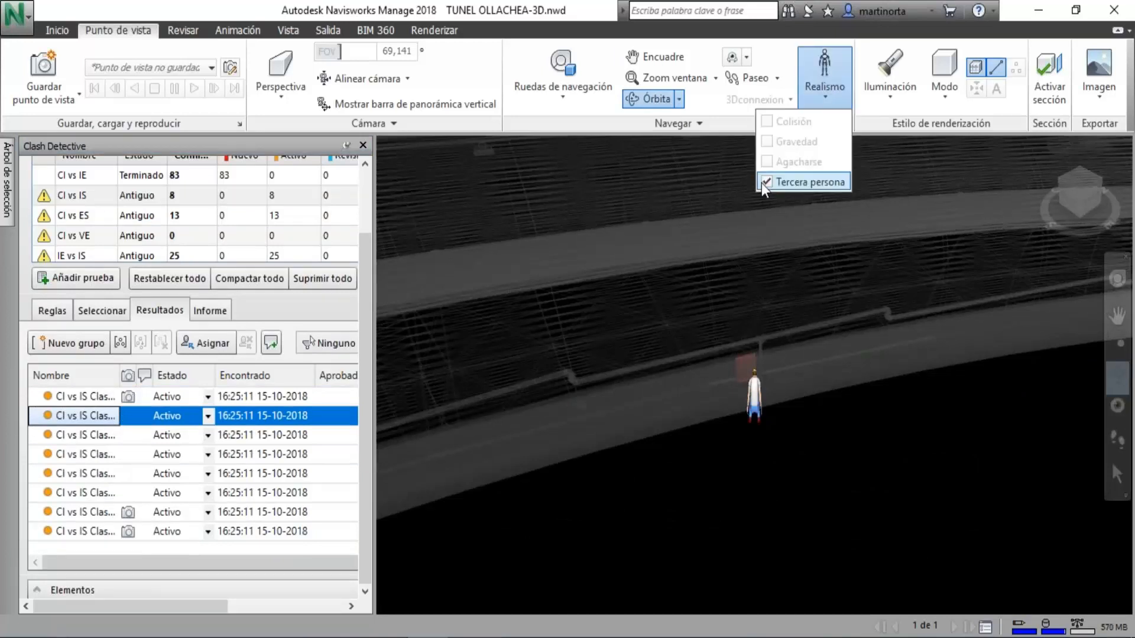
left_click(761, 182)
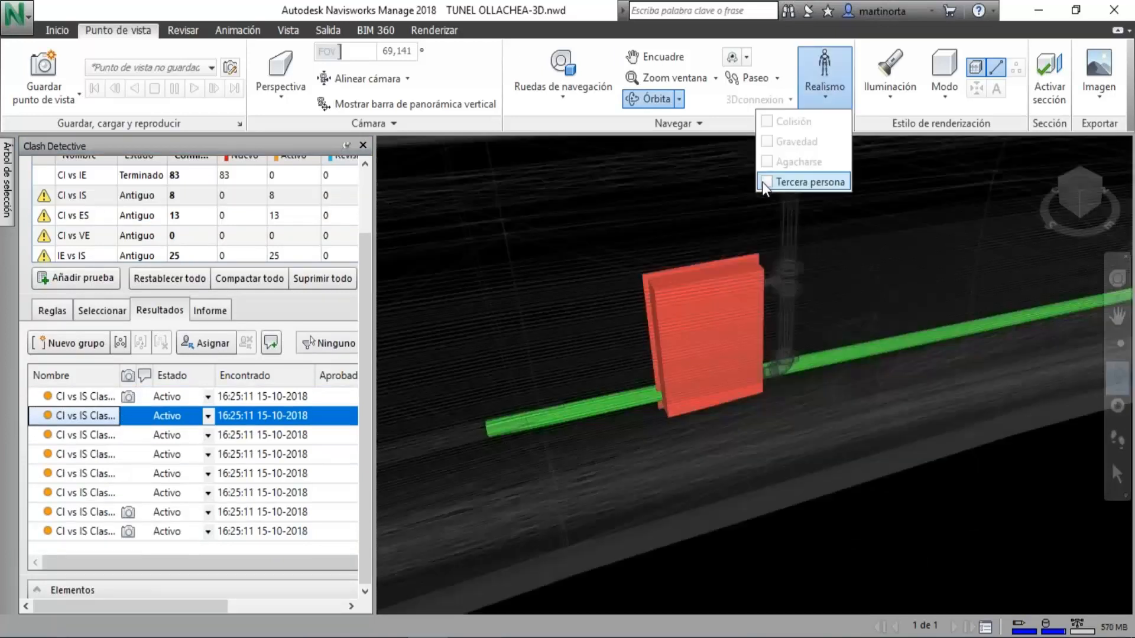
Examine the third through sixth clashes of the CI vs IS test in the model.
left_click(86, 435)
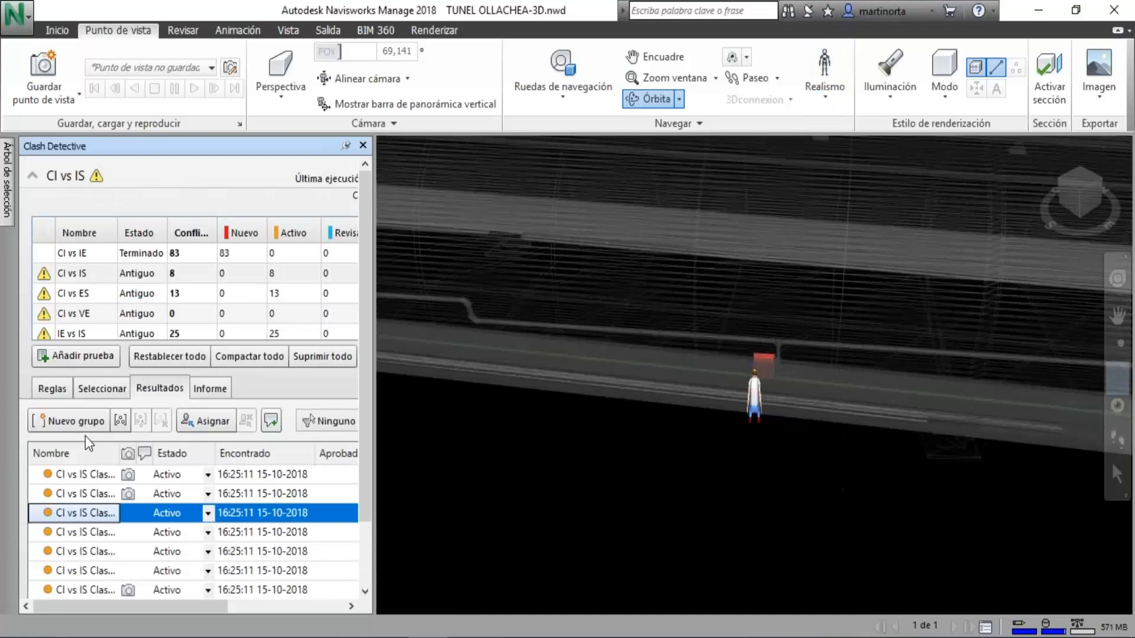
left_click(102, 533)
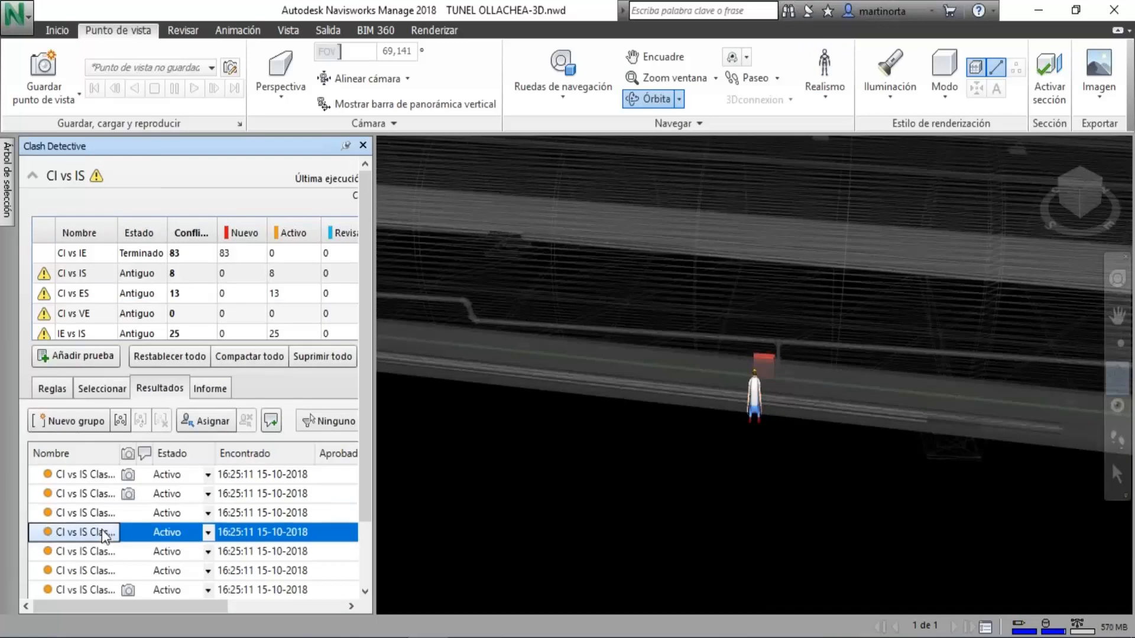
left_click(82, 552)
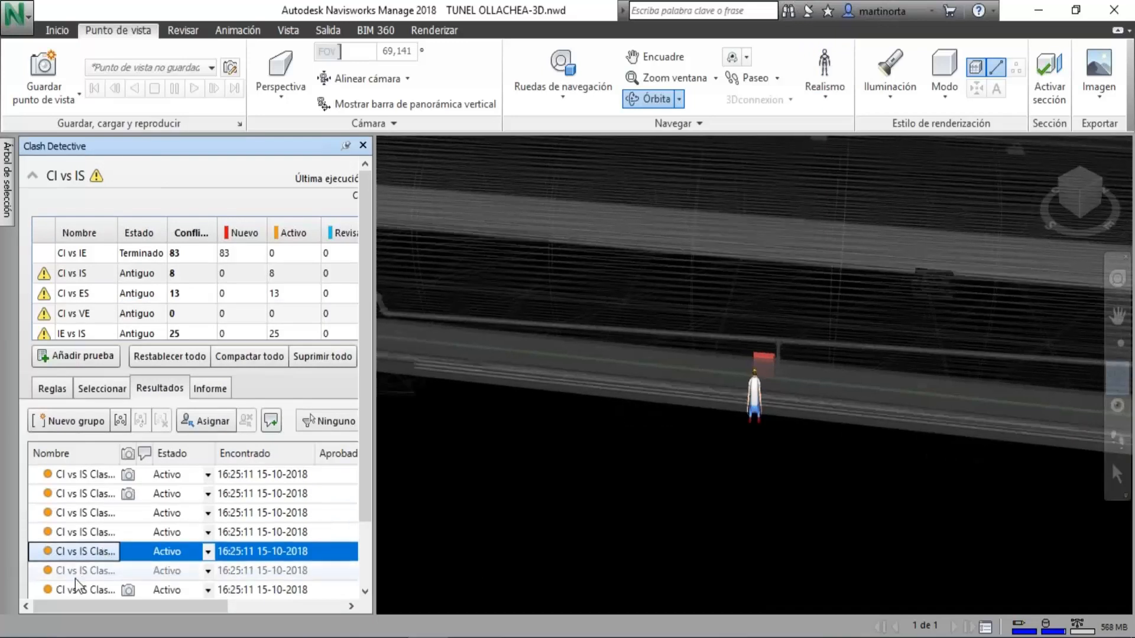
left_click(75, 574)
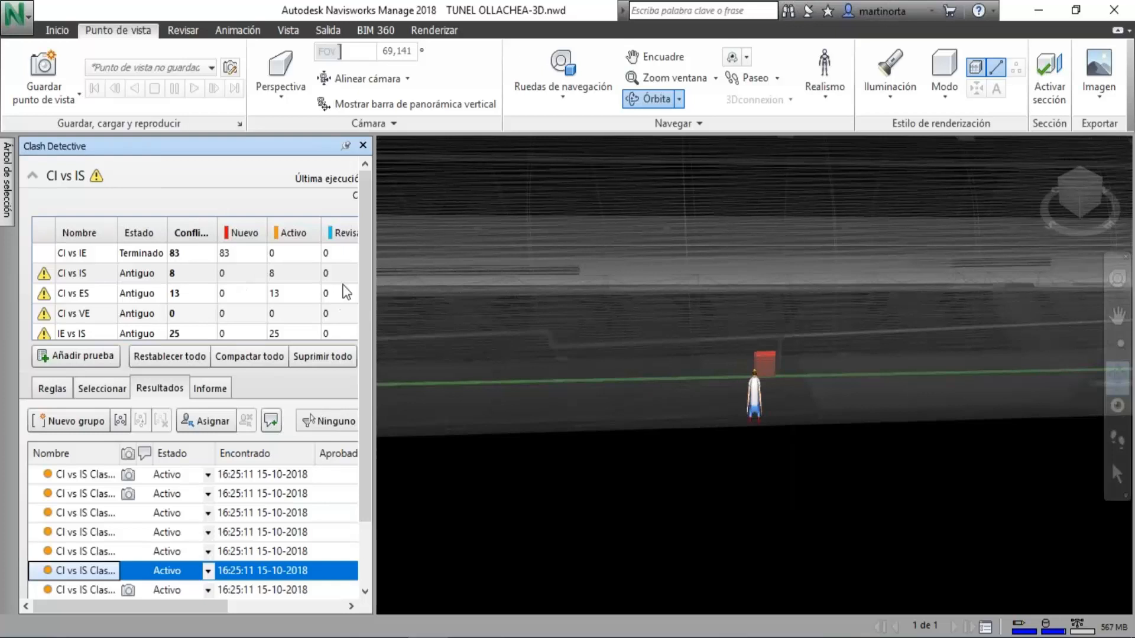
Show the first clash of the IE vs IS test and view it obliquely along the tunnel.
left_click_drag(364, 244, 299, 271)
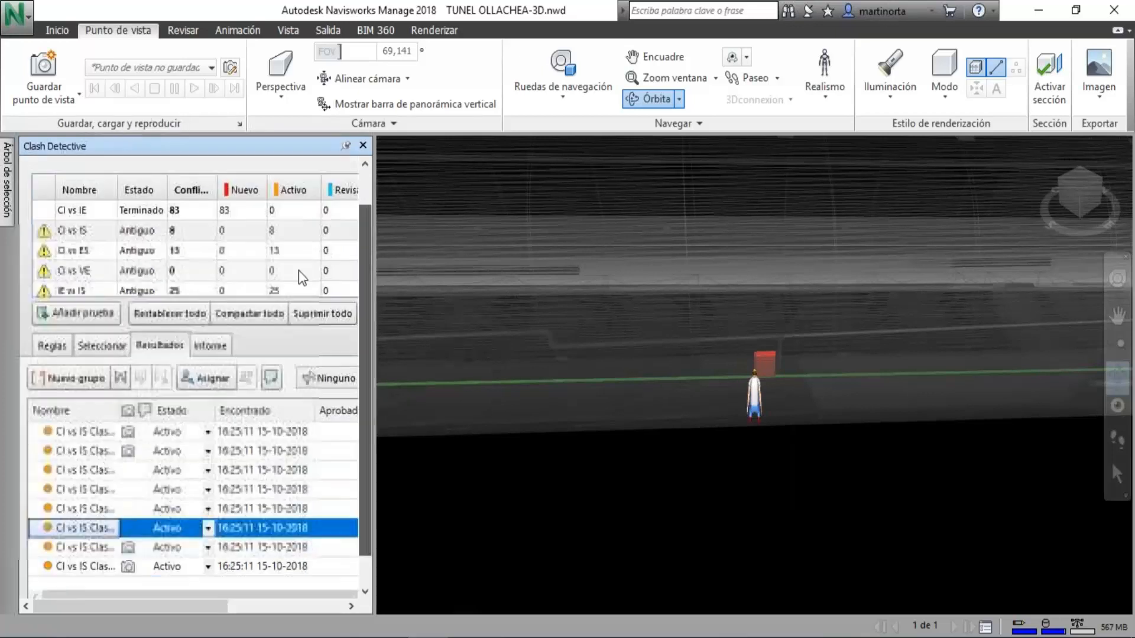
left_click(164, 292)
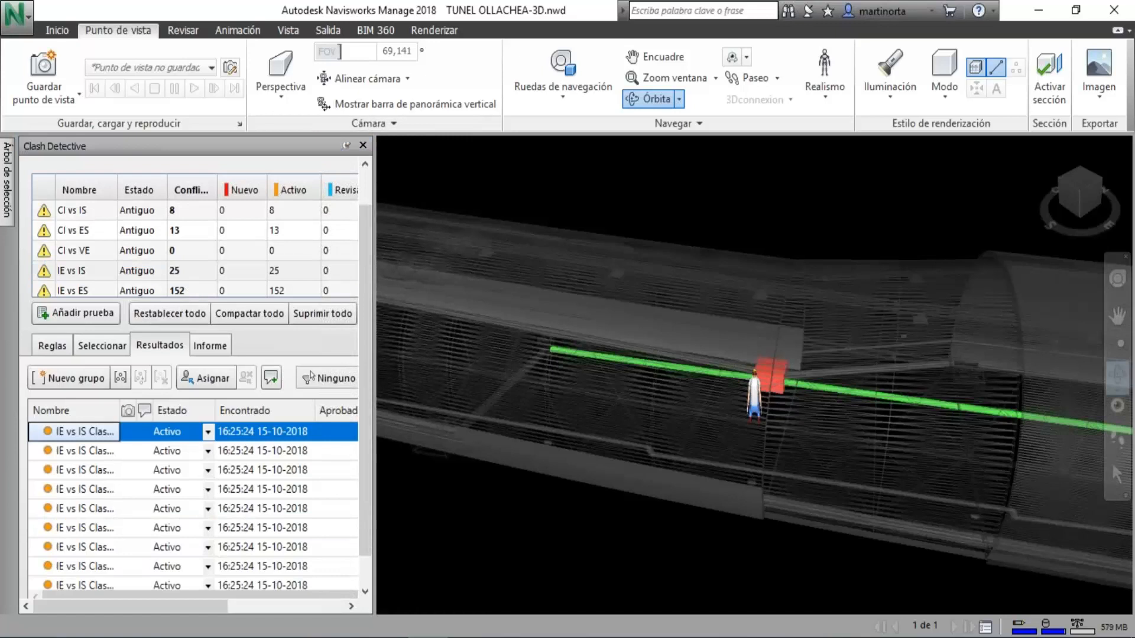
left_click_drag(692, 392, 620, 362)
middle_click_drag(619, 363, 840, 269)
scroll(704, 414, "down", 5)
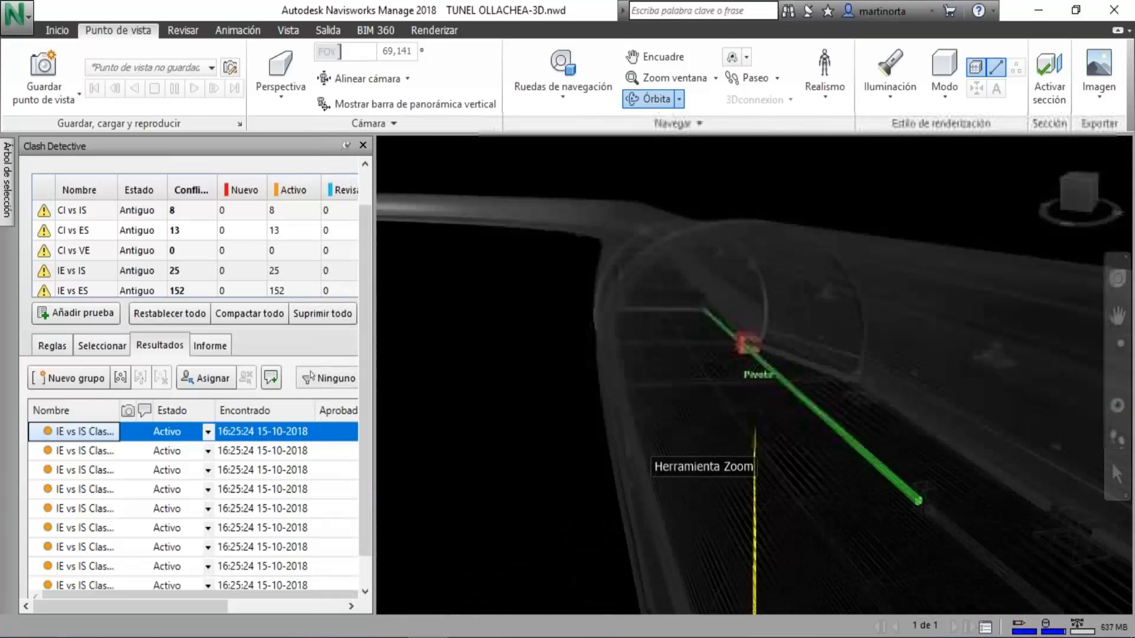
middle_click(730, 408)
Turn off the Third Person avatar and inspect the intersecting red box and green pipe up close.
left_click(805, 99)
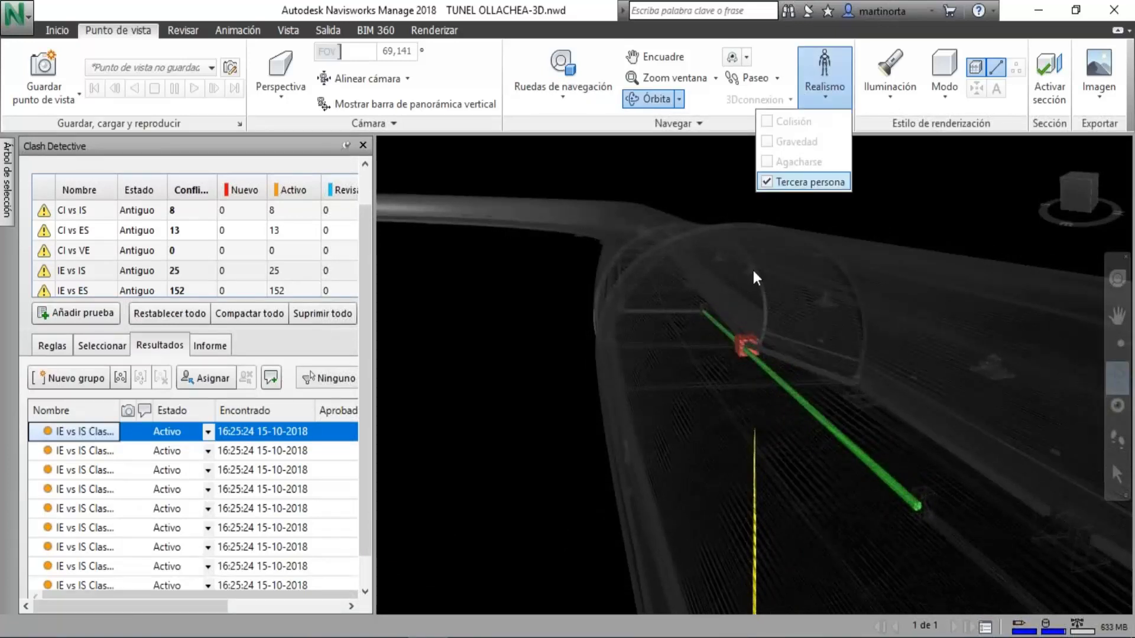
scroll(747, 328, "up", 5)
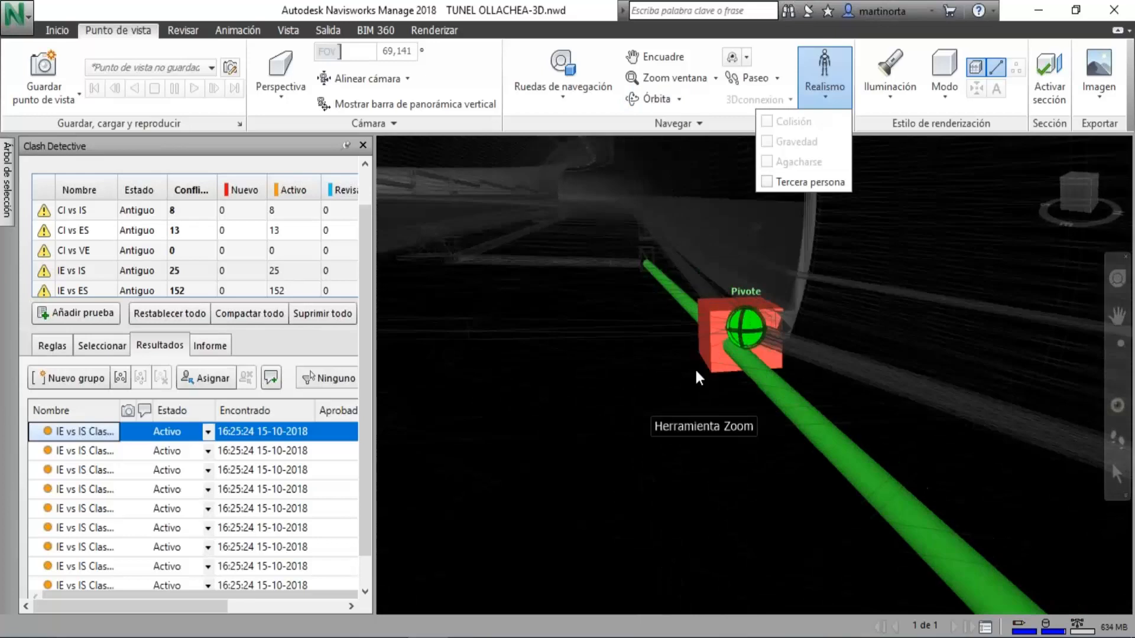
left_click_drag(741, 299, 705, 338)
left_click_drag(675, 342, 482, 307)
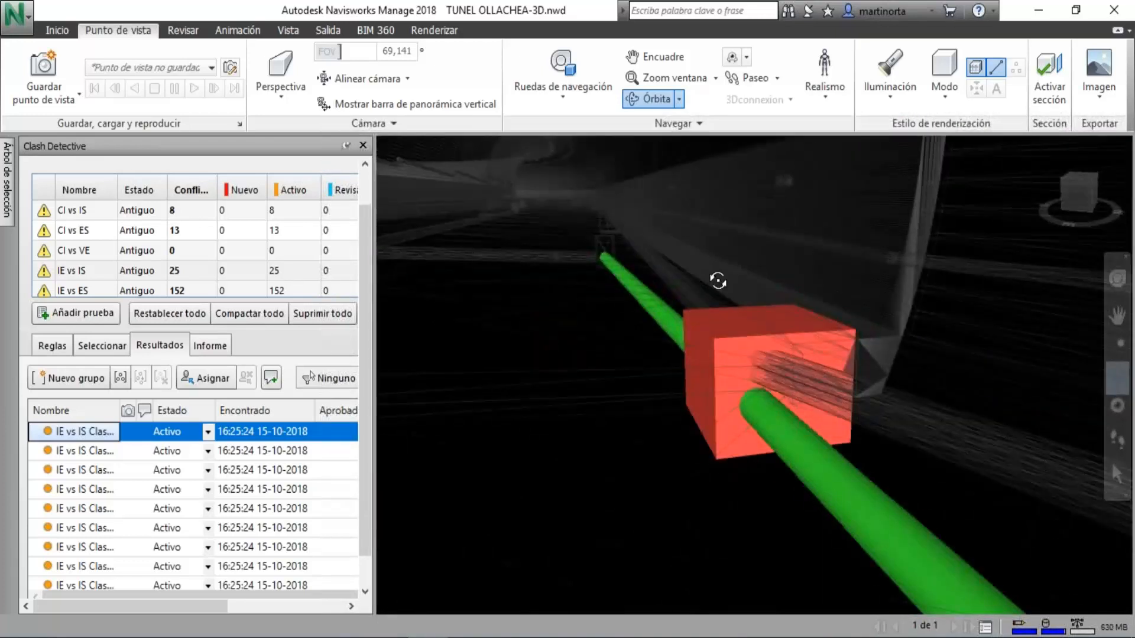
Show the third clash of the IE vs IS test and turn off its Third Person avatar.
scroll(718, 295, "down", 5)
middle_click_drag(620, 300, 625, 337)
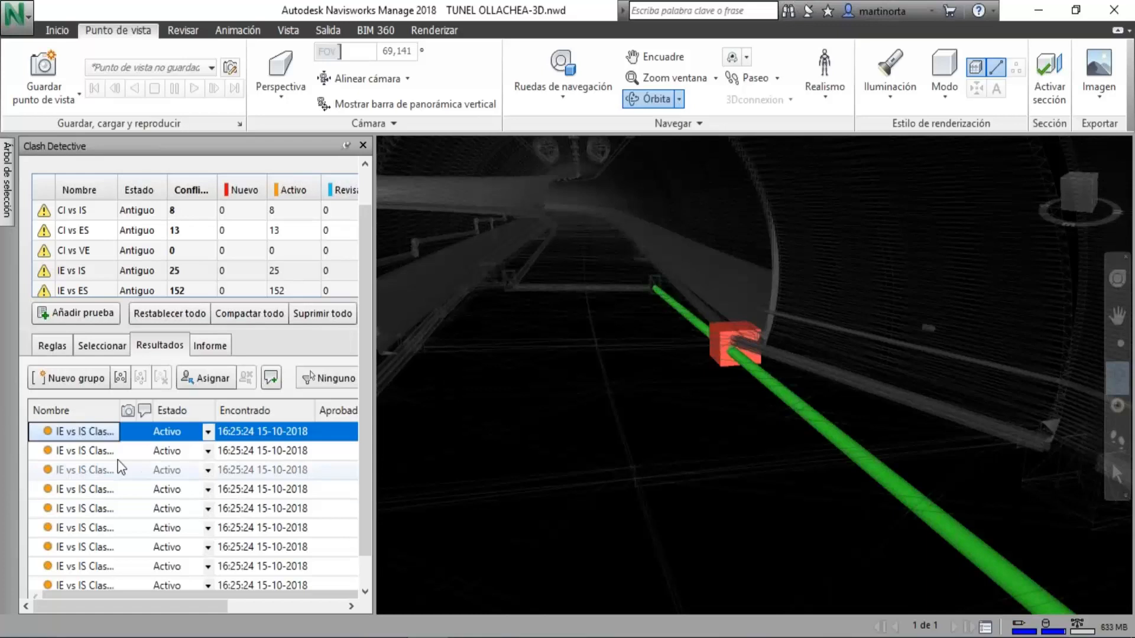
left_click(100, 456, "shift")
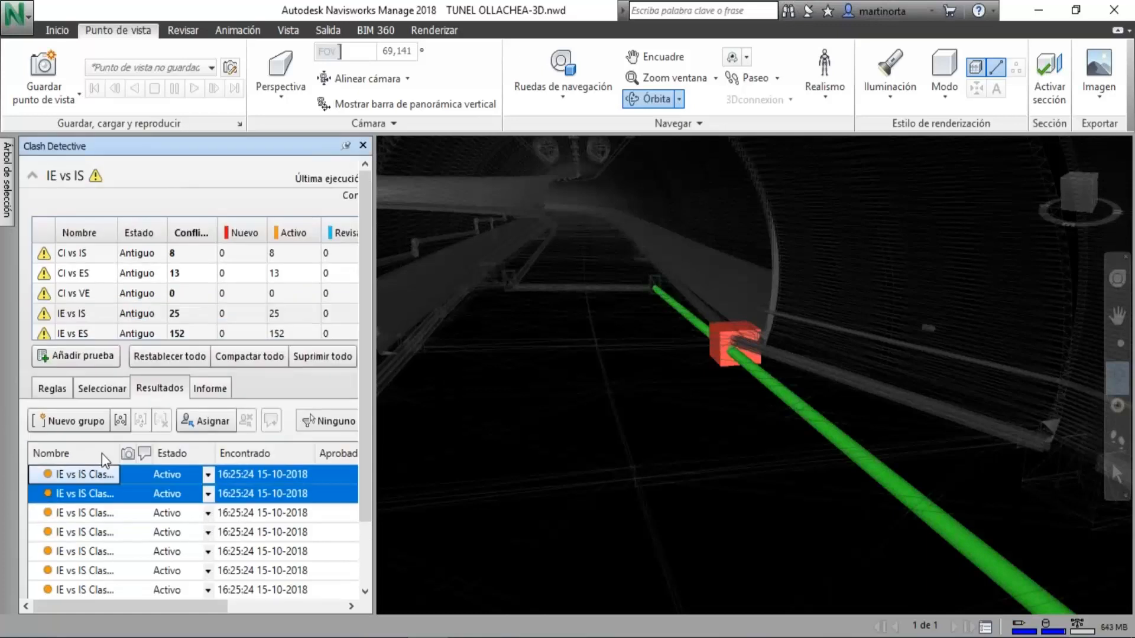
left_click(98, 512)
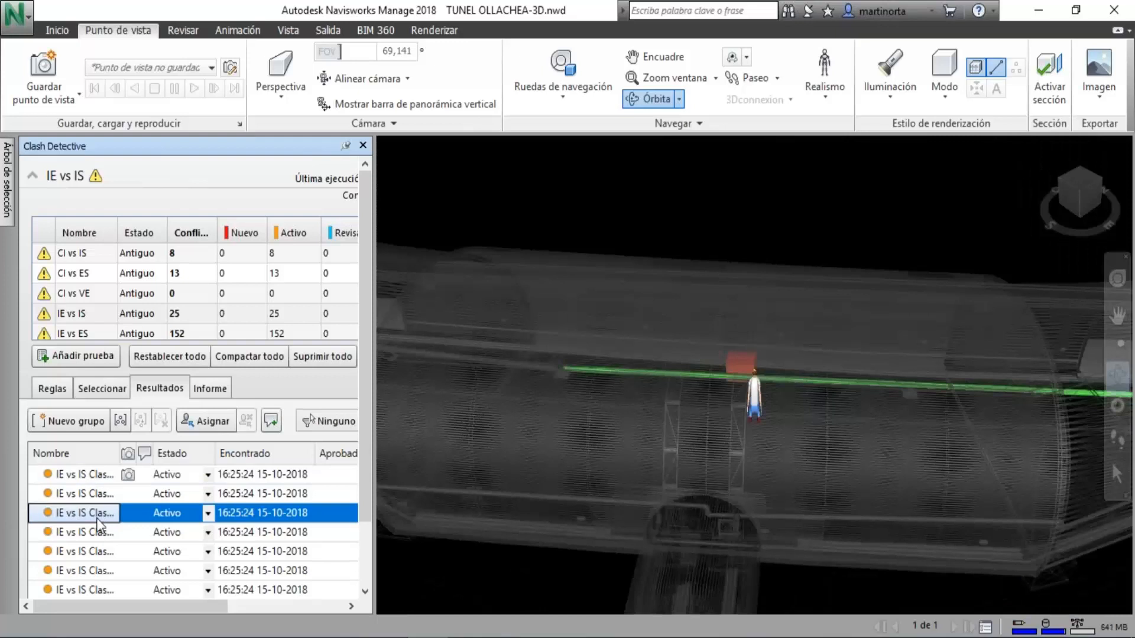
left_click(821, 86)
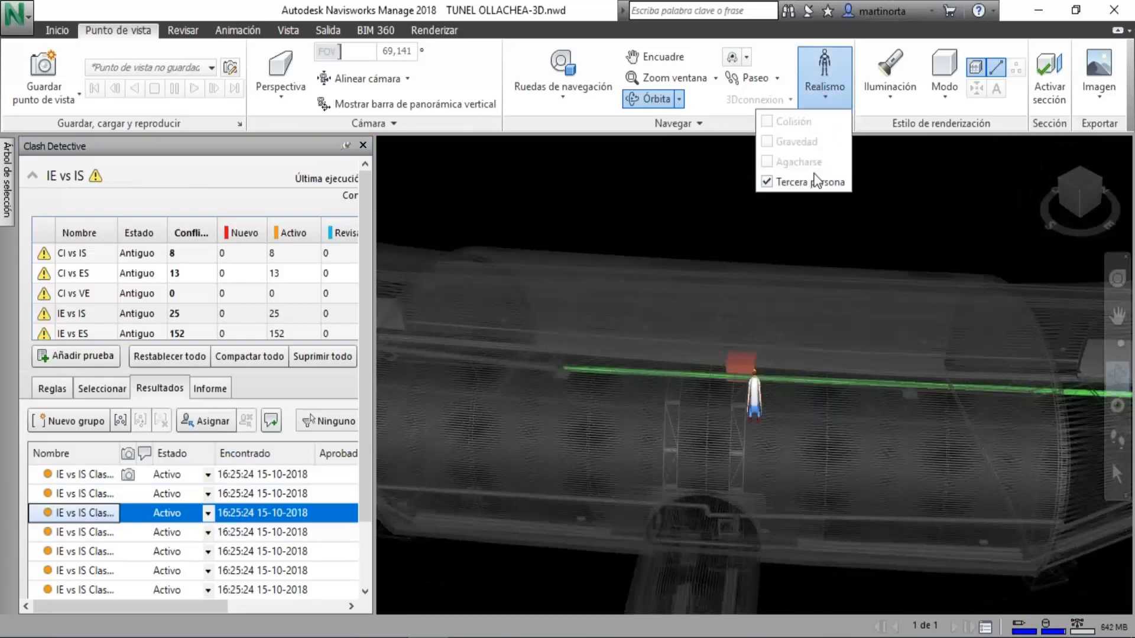
left_click(809, 182)
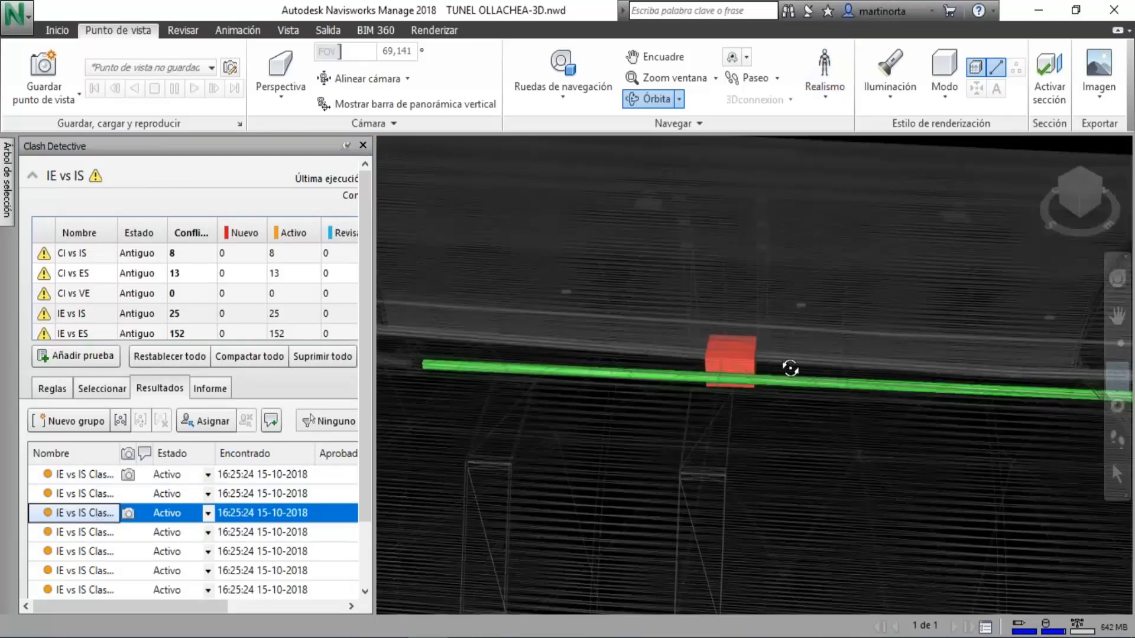
View the third IE vs IS clash along the tunnel and move in close to the red box.
left_click_drag(759, 366, 621, 330)
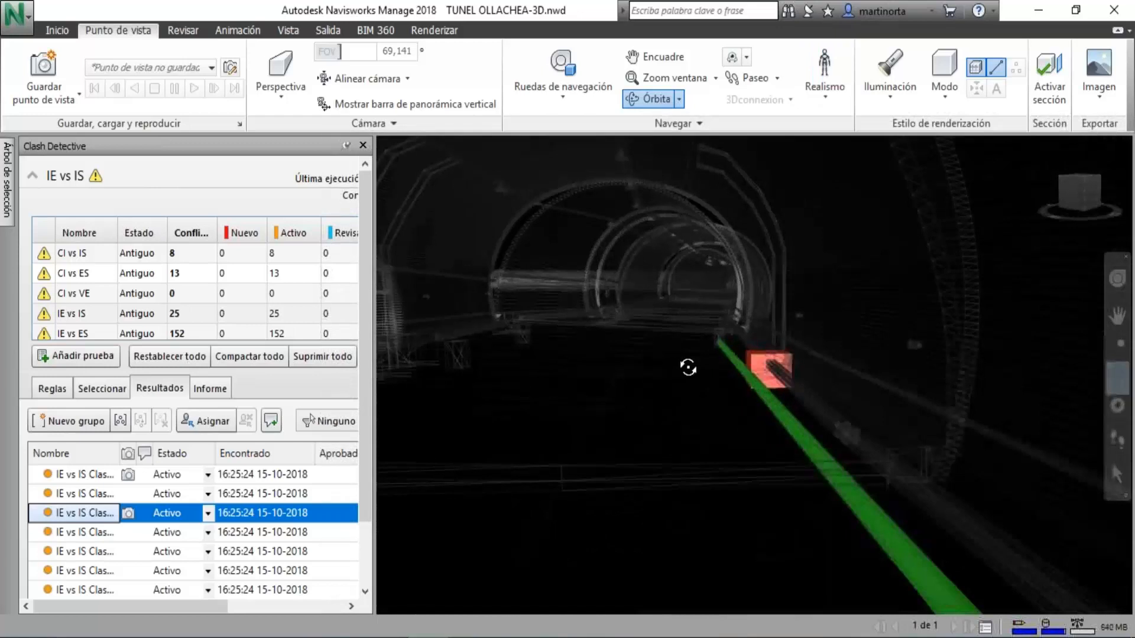
scroll(688, 369, "up", 5)
scroll(856, 358, "up", 2)
middle_click_drag(856, 358, 877, 460)
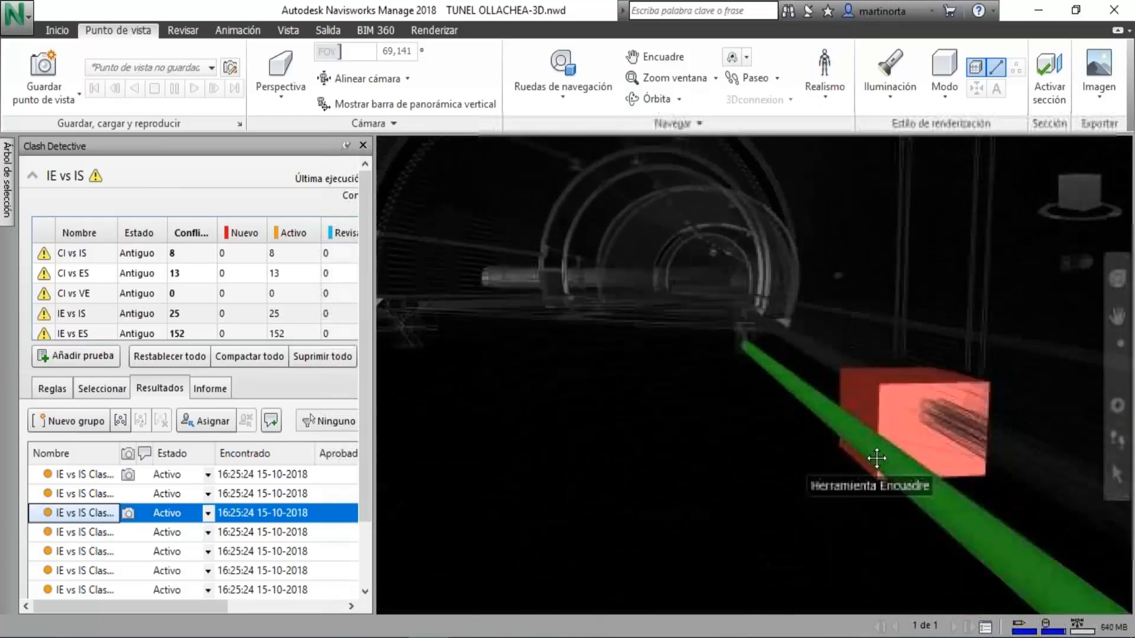
scroll(936, 451, "up", 4)
key("ctrl+7")
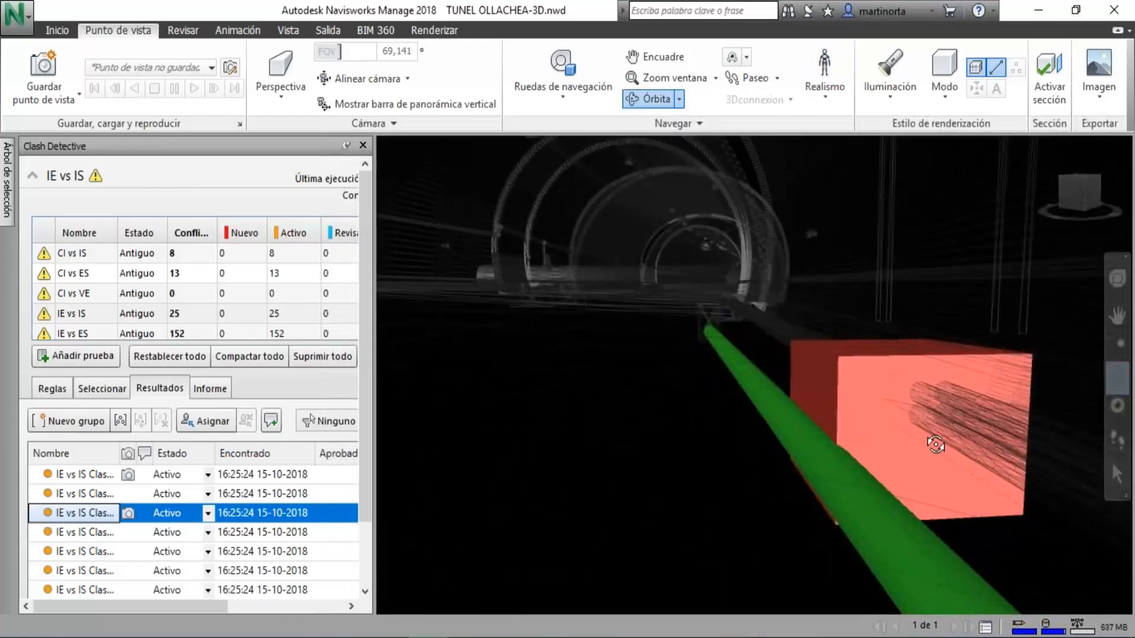
Examine where the green pipe meets the red box from below, from above and from the side.
left_click_drag(931, 435, 940, 343)
middle_click_drag(940, 319, 878, 227)
left_click_drag(916, 319, 821, 317)
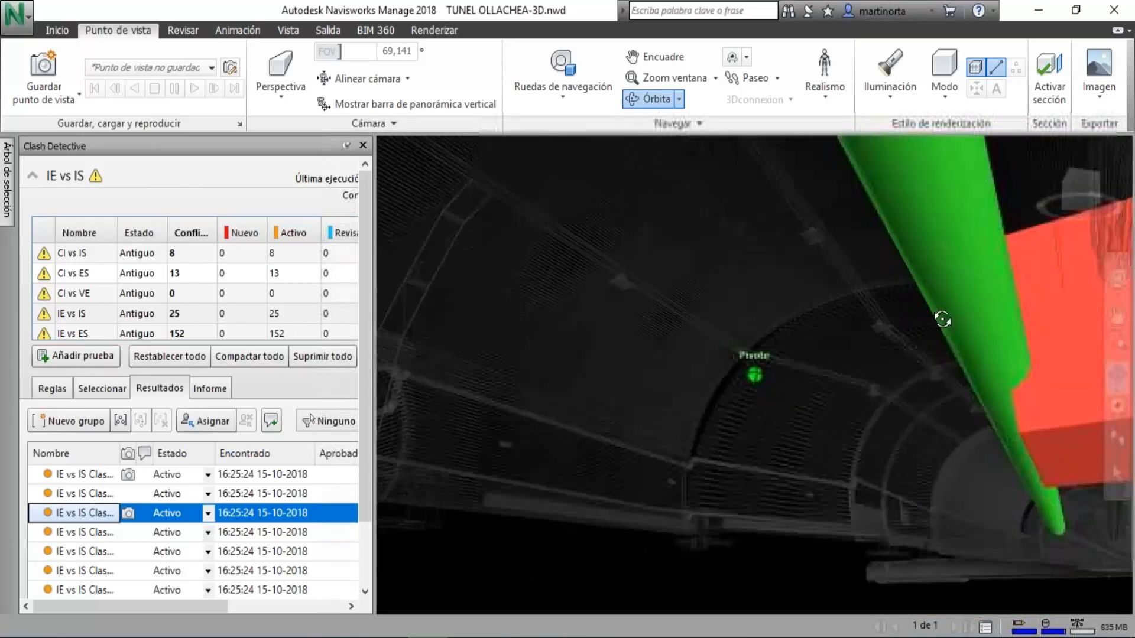
mouse_move(940, 317)
middle_mouse_down()
mouse_move(836, 347)
mouse_move(742, 411)
middle_mouse_up()
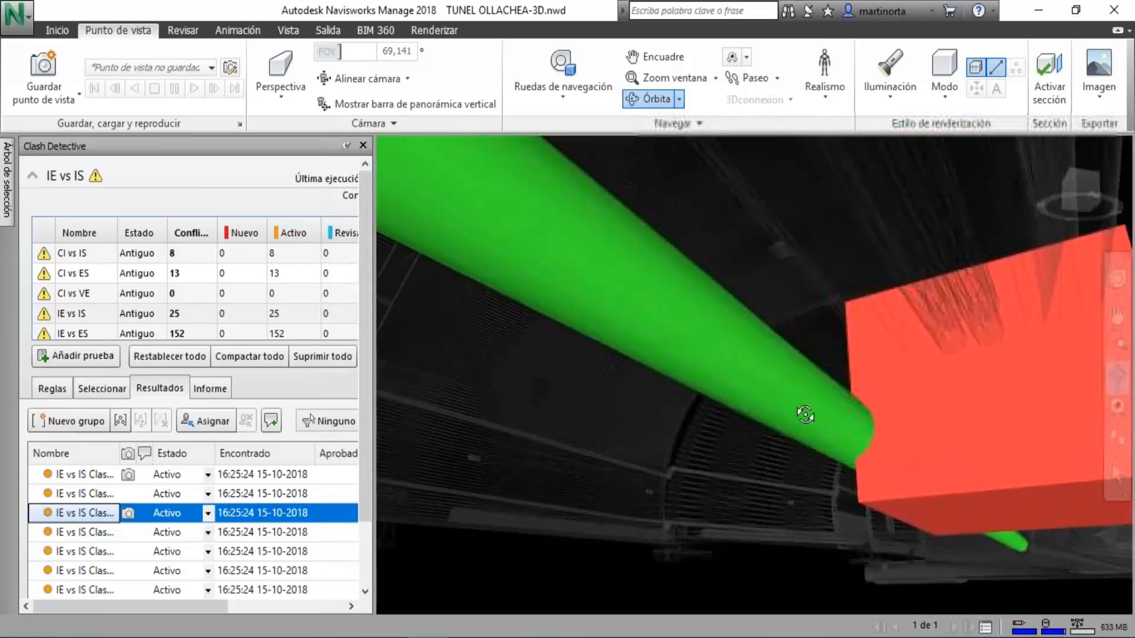
mouse_move(795, 406)
left_mouse_down()
mouse_move(864, 398)
mouse_move(935, 451)
mouse_move(917, 438)
left_mouse_up()
scroll(702, 318, "down", 1)
left_click_drag(702, 317, 673, 310)
scroll(517, 214, "down", 1)
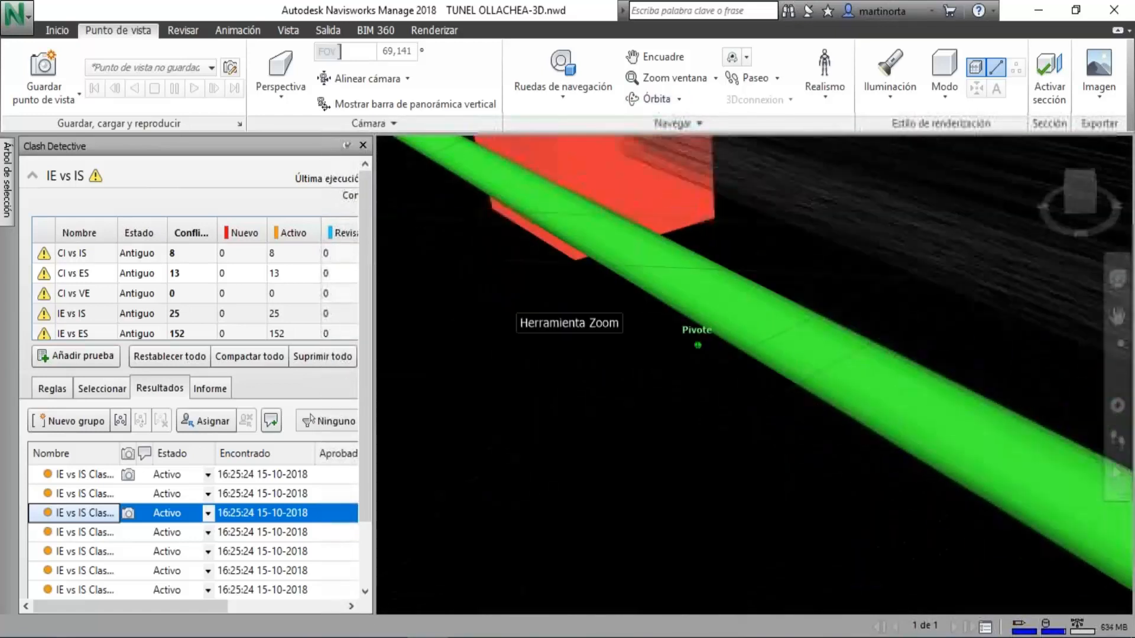
mouse_move(623, 340)
middle_mouse_down()
mouse_move(752, 445)
mouse_move(793, 506)
mouse_move(958, 554)
middle_mouse_up()
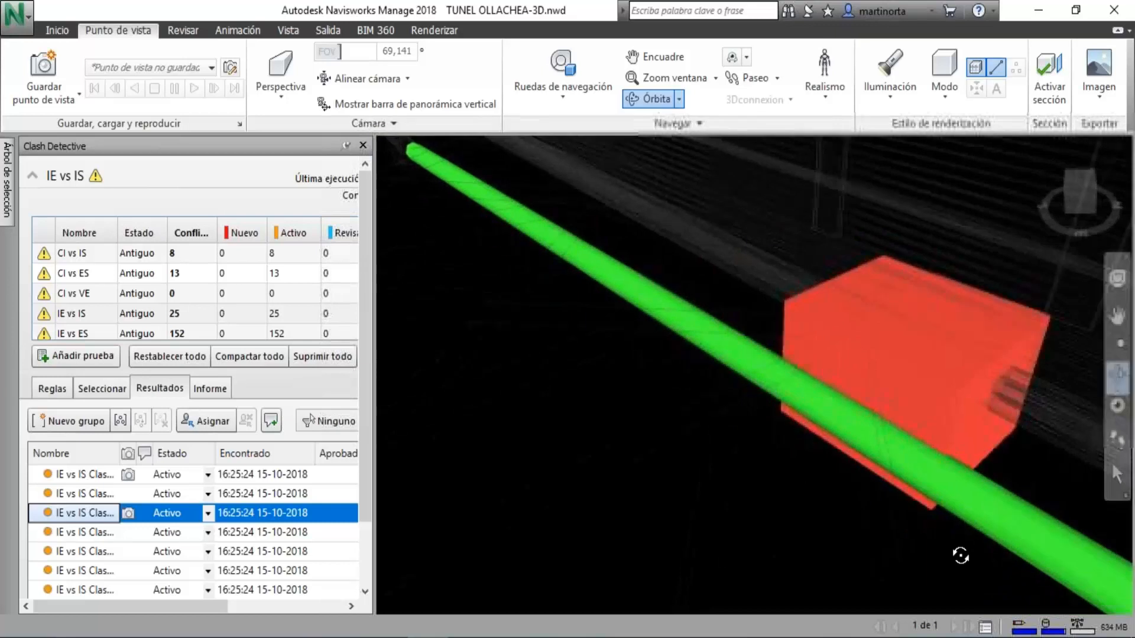
left_click_drag(953, 540, 942, 497)
middle_click_drag(942, 497, 779, 237)
middle_click_drag(784, 353, 719, 318)
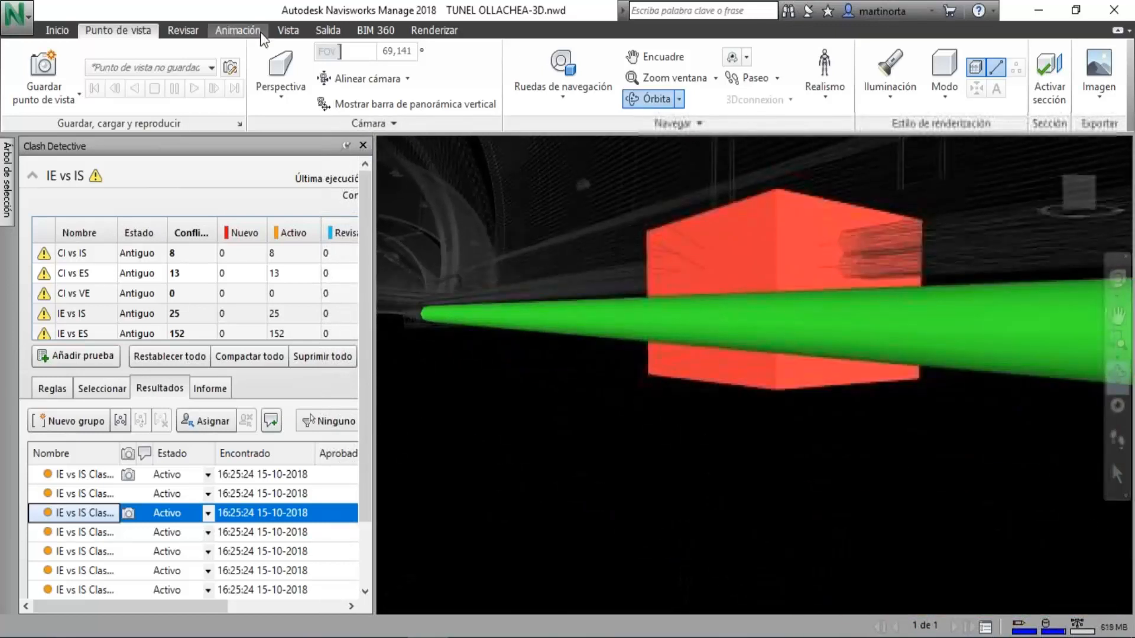
Select the red box of the clash and display its properties.
left_click(57, 30)
left_click(123, 70)
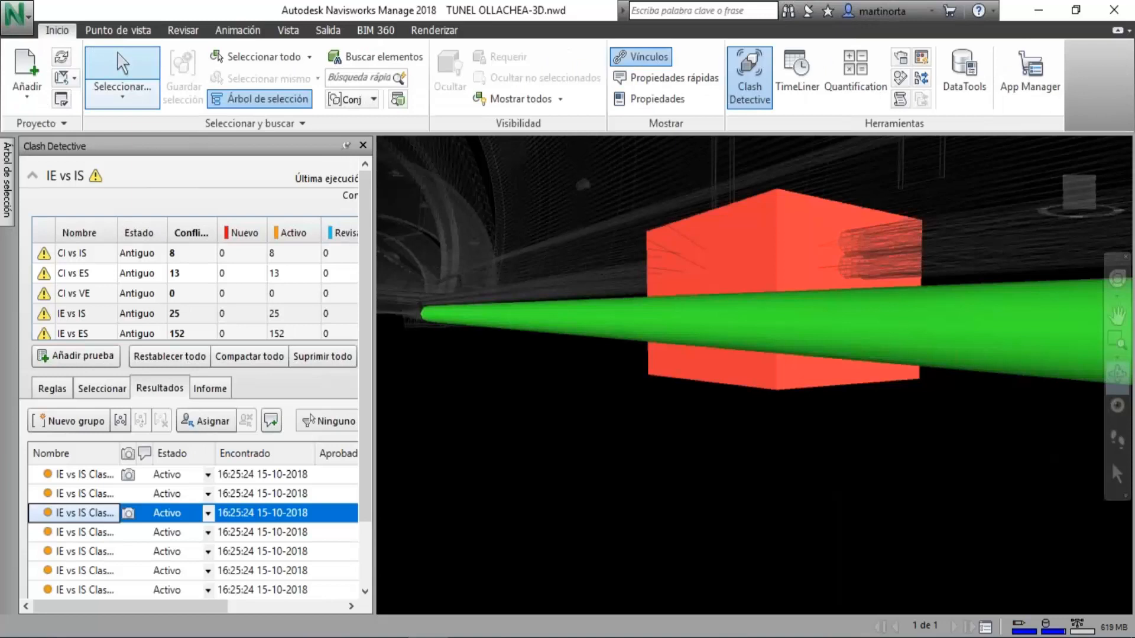
left_click(798, 369)
left_click(657, 100)
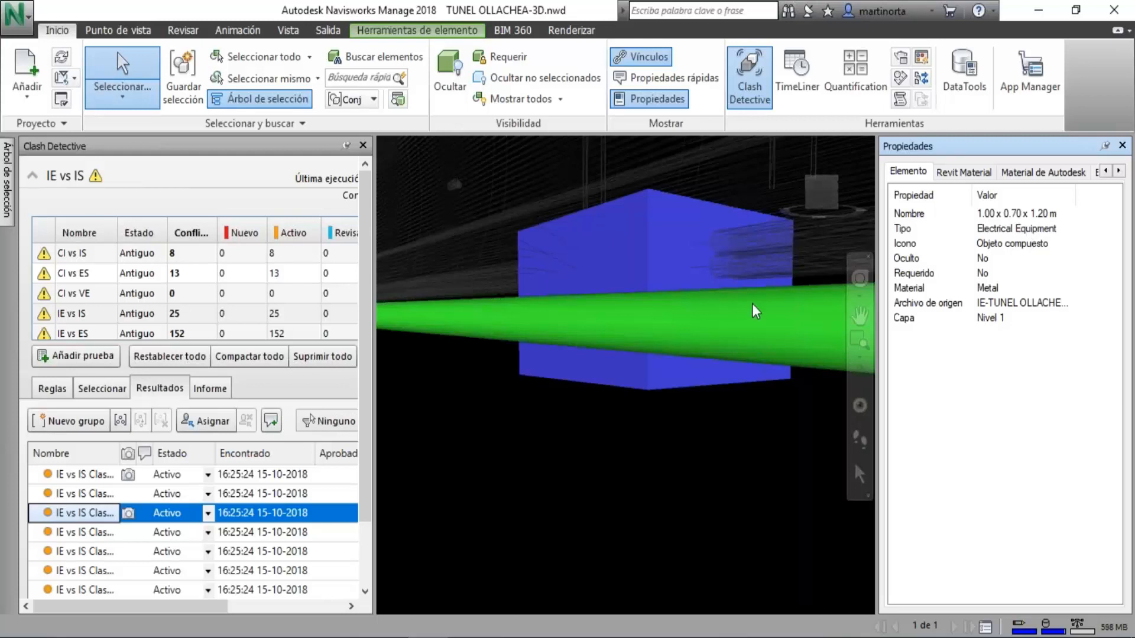
Select the green pipe and read its Pipe Segment and System Type properties with the value column widened.
left_click(805, 315)
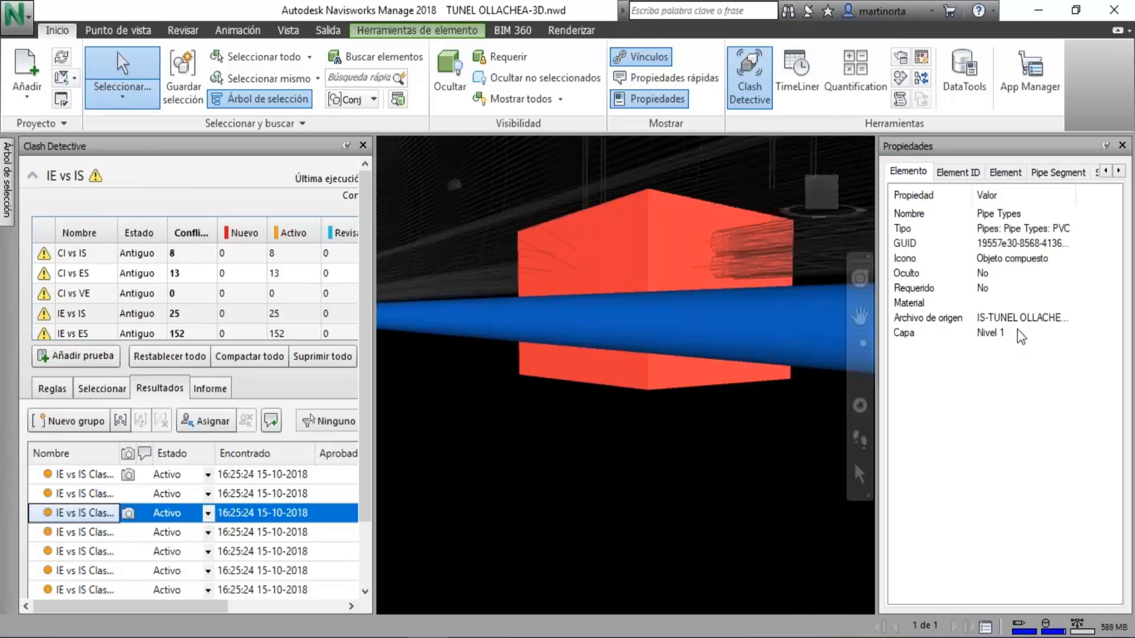
left_click(1061, 176)
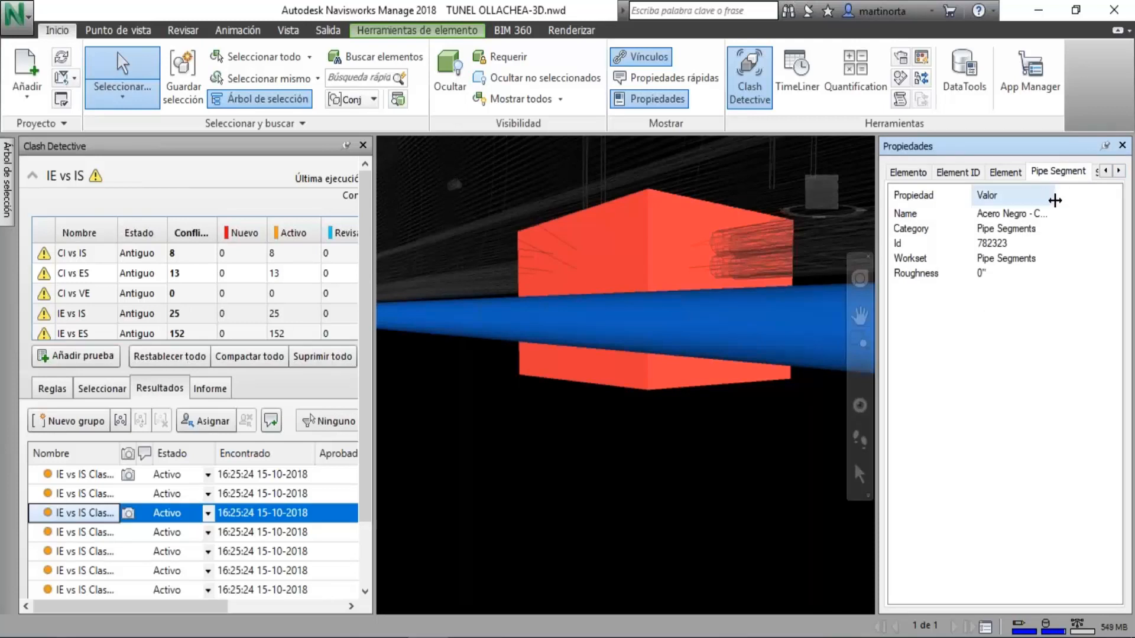
left_click_drag(1055, 200, 1079, 200)
left_click(1119, 171)
left_click(1119, 171)
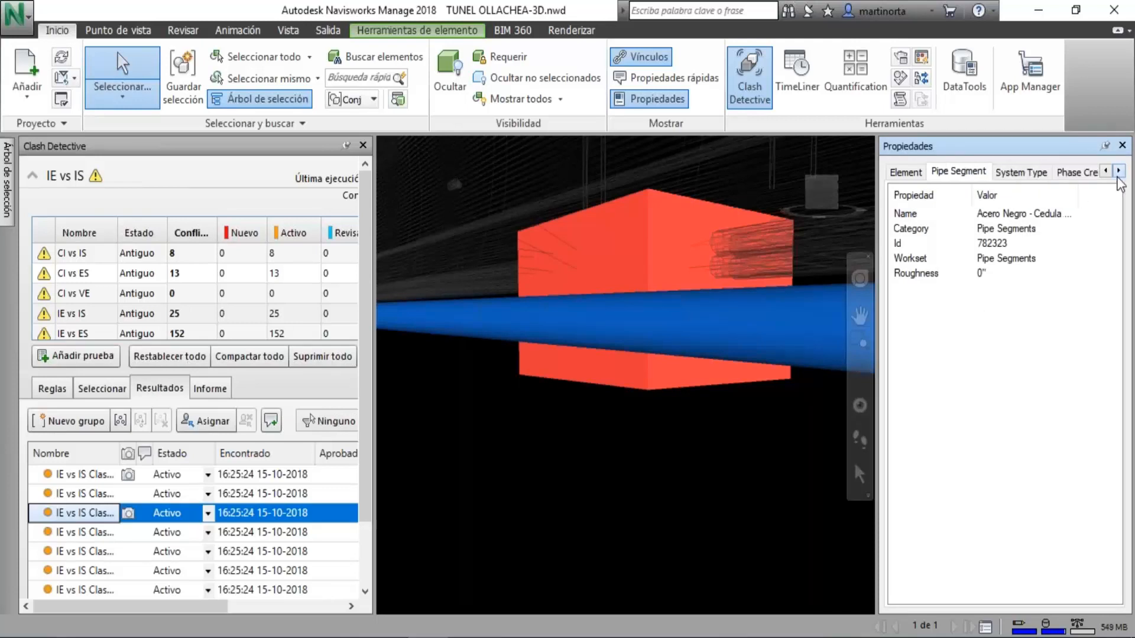
left_click(1118, 171)
left_click(979, 172)
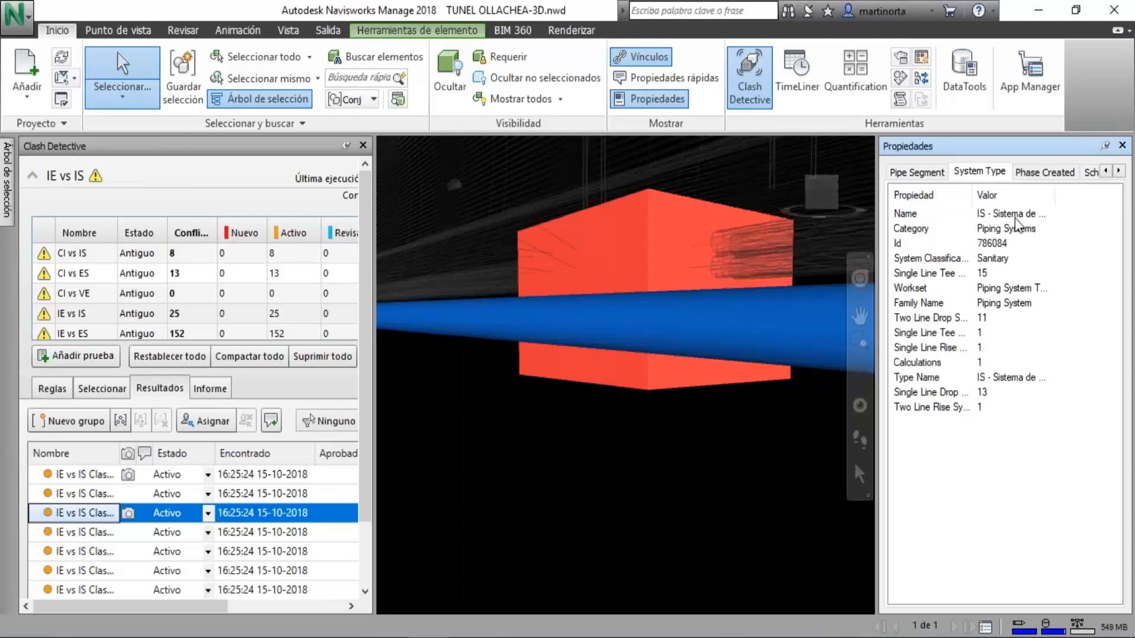
left_click_drag(1052, 203, 1109, 201)
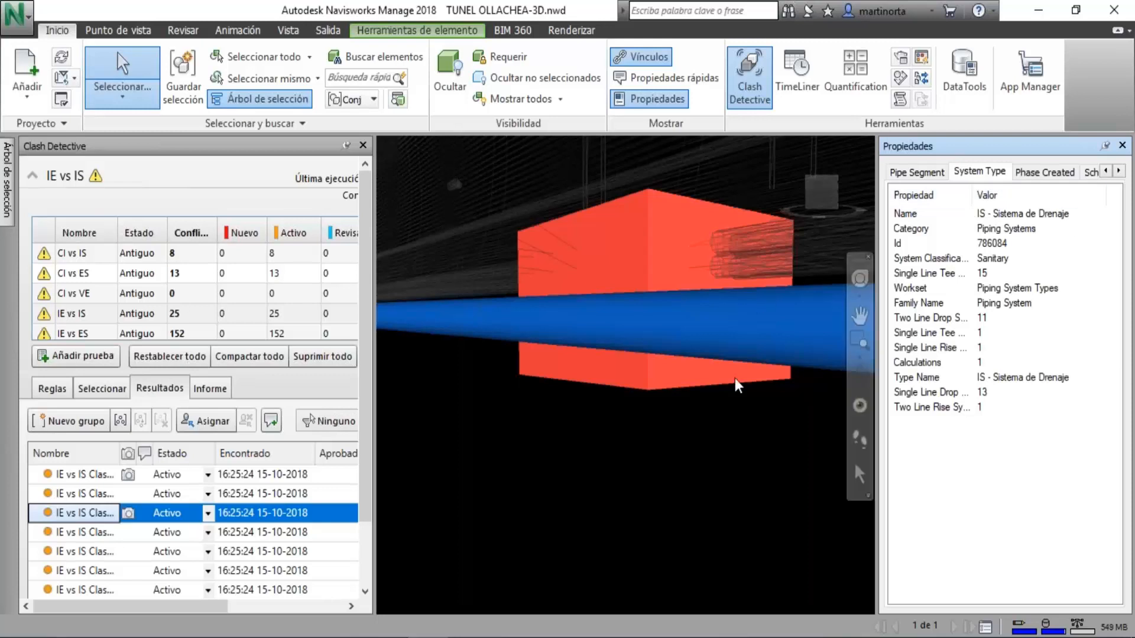
View the selected pipe crossing the red box from another angle and close the element properties.
left_click(860, 373)
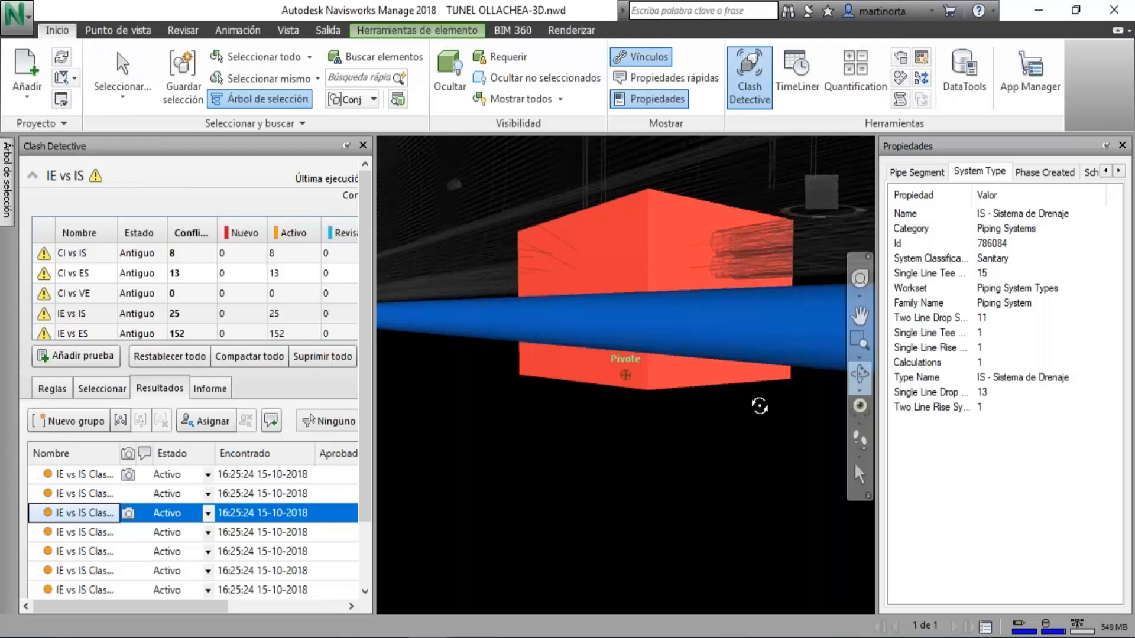
mouse_move(766, 429)
left_mouse_down()
mouse_move(750, 385)
mouse_move(704, 370)
mouse_move(698, 435)
mouse_move(717, 438)
mouse_move(686, 438)
mouse_move(668, 418)
mouse_move(694, 400)
mouse_move(715, 464)
mouse_move(684, 385)
mouse_move(733, 463)
mouse_move(755, 446)
mouse_move(756, 457)
mouse_move(708, 437)
mouse_move(747, 437)
left_mouse_up()
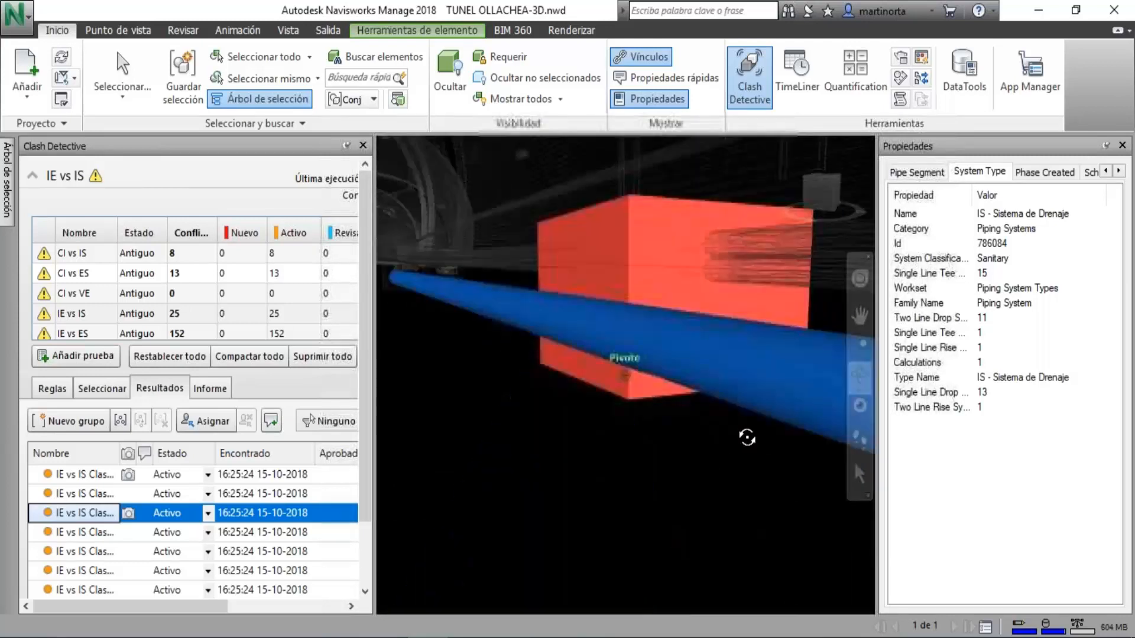
scroll(613, 305, "down", 2)
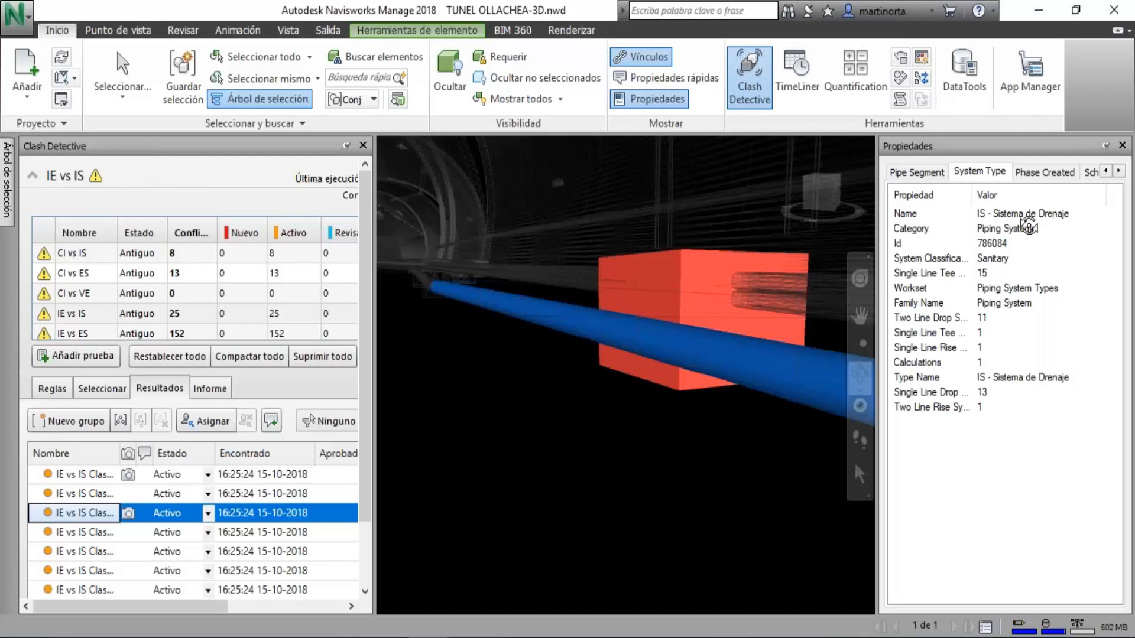
left_click(954, 19)
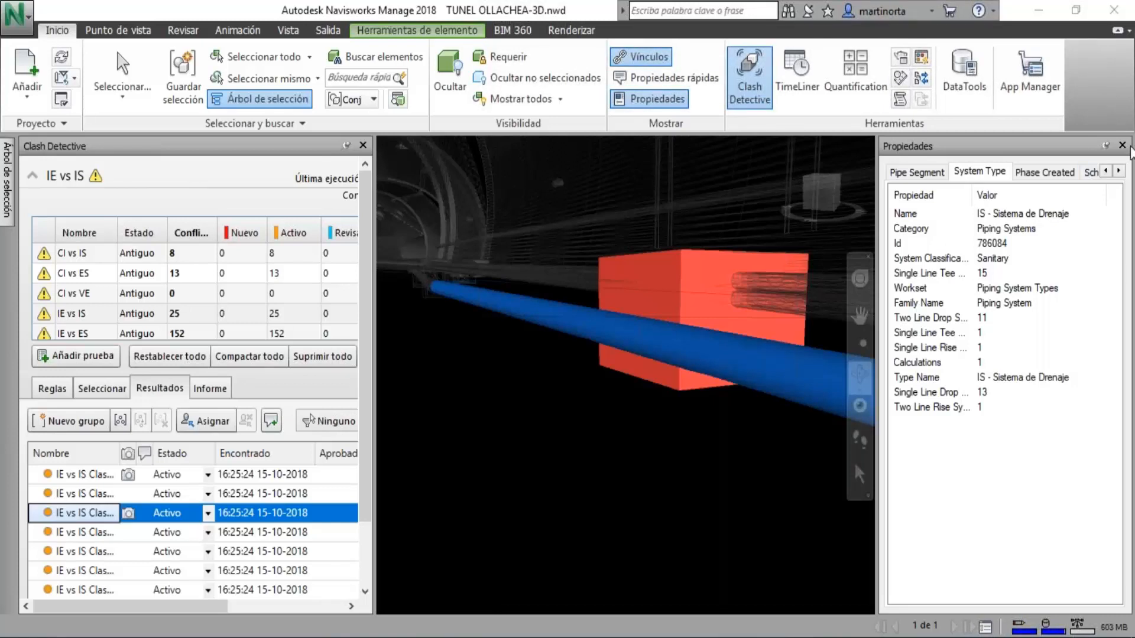
left_click(1129, 141)
left_click(1122, 145)
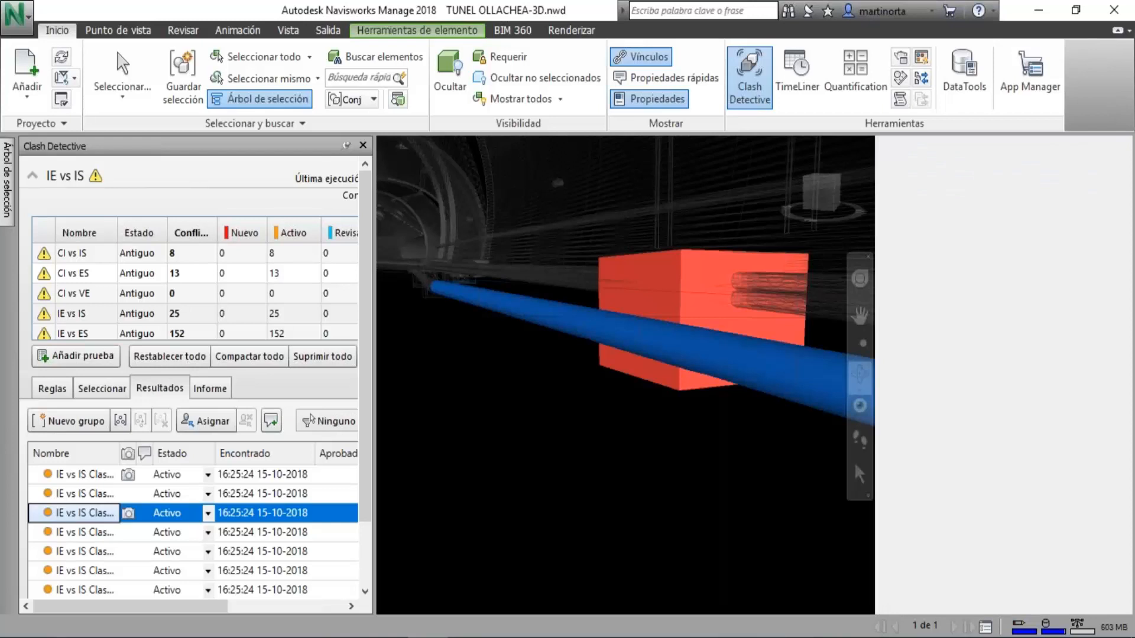
Look through the second, fourth, fifth, sixth and eighth clashes of the IE vs IS test in the model.
left_click(76, 534)
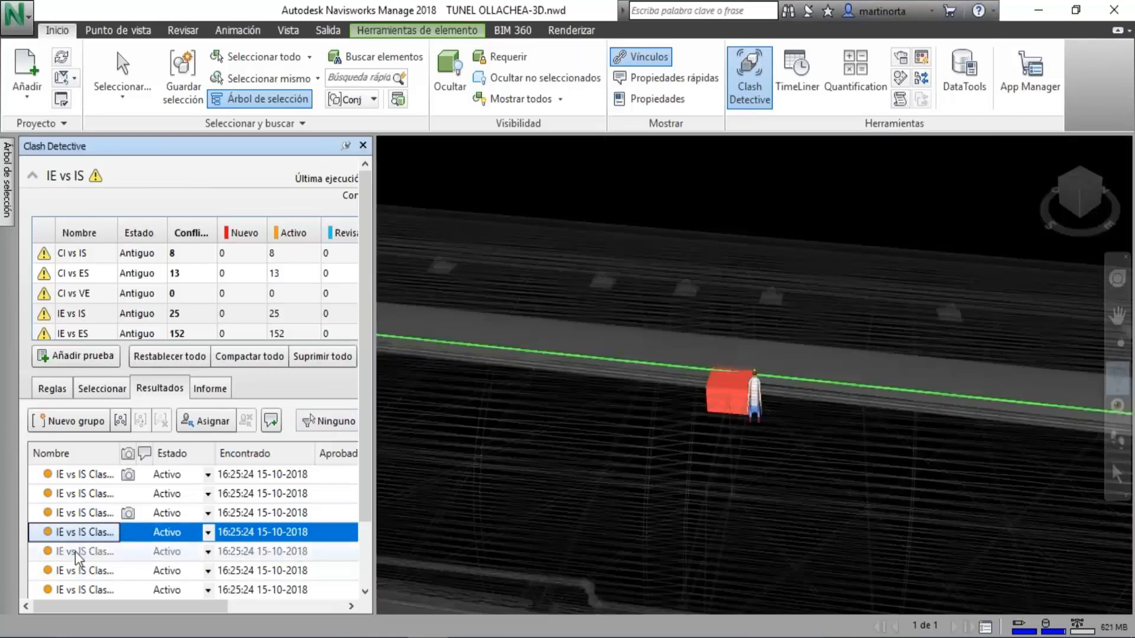
left_click(77, 553)
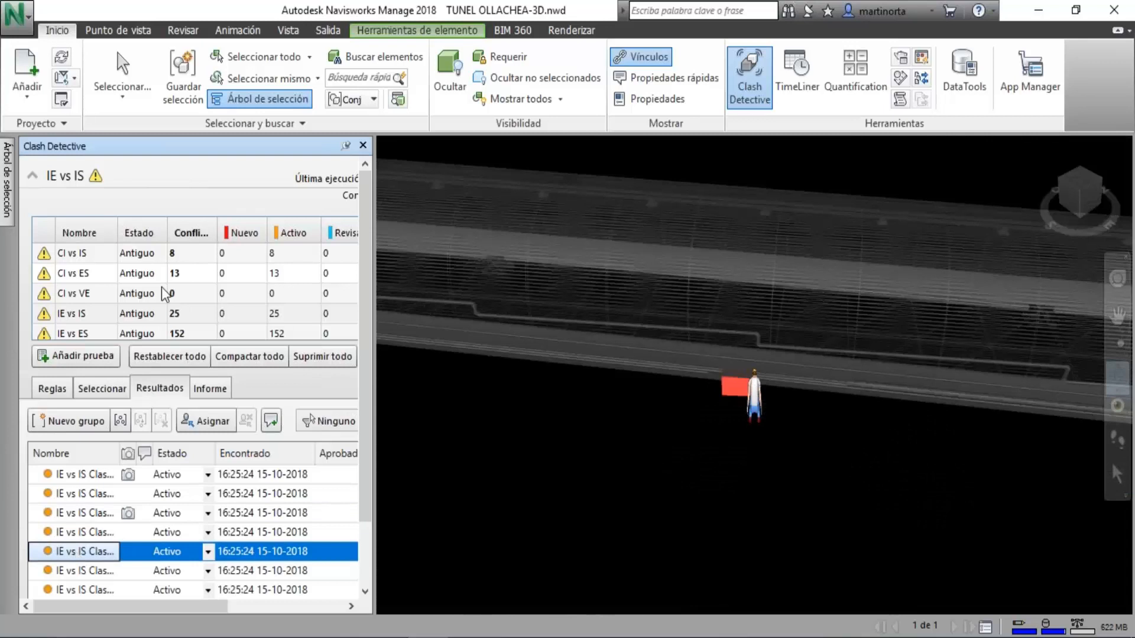
left_click(88, 306)
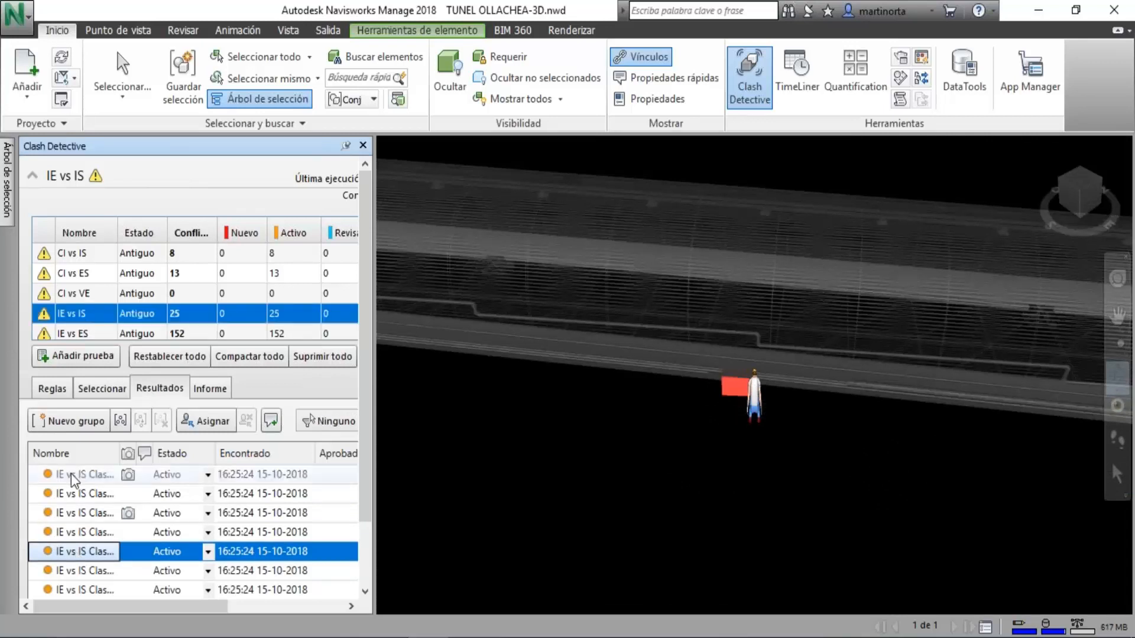
left_click(83, 495)
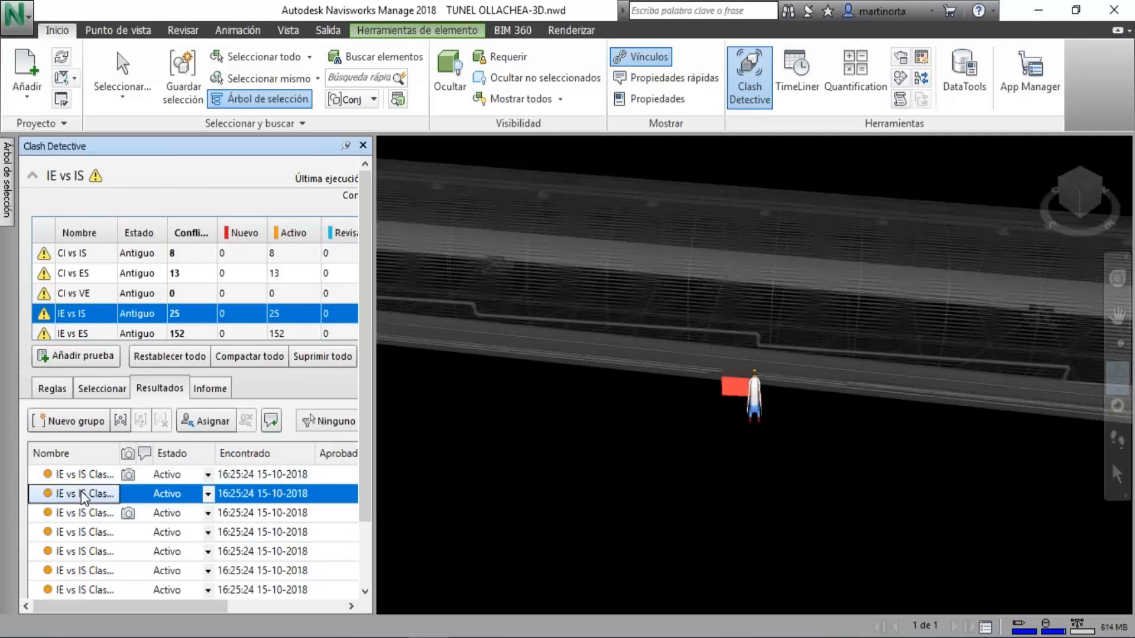
left_click(79, 530)
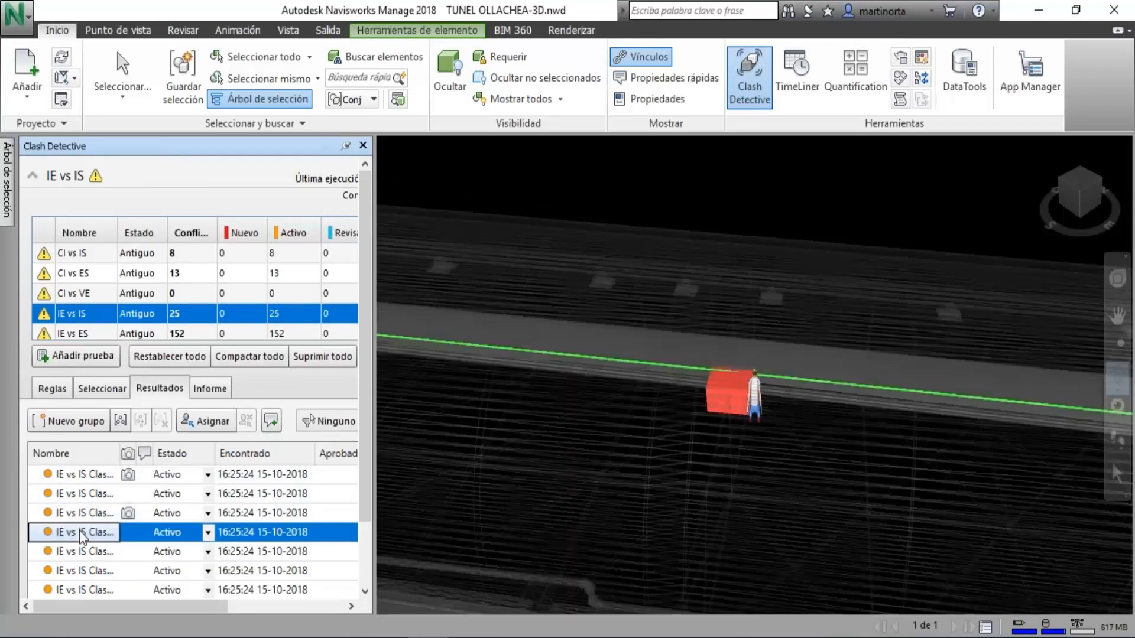
left_click(106, 569)
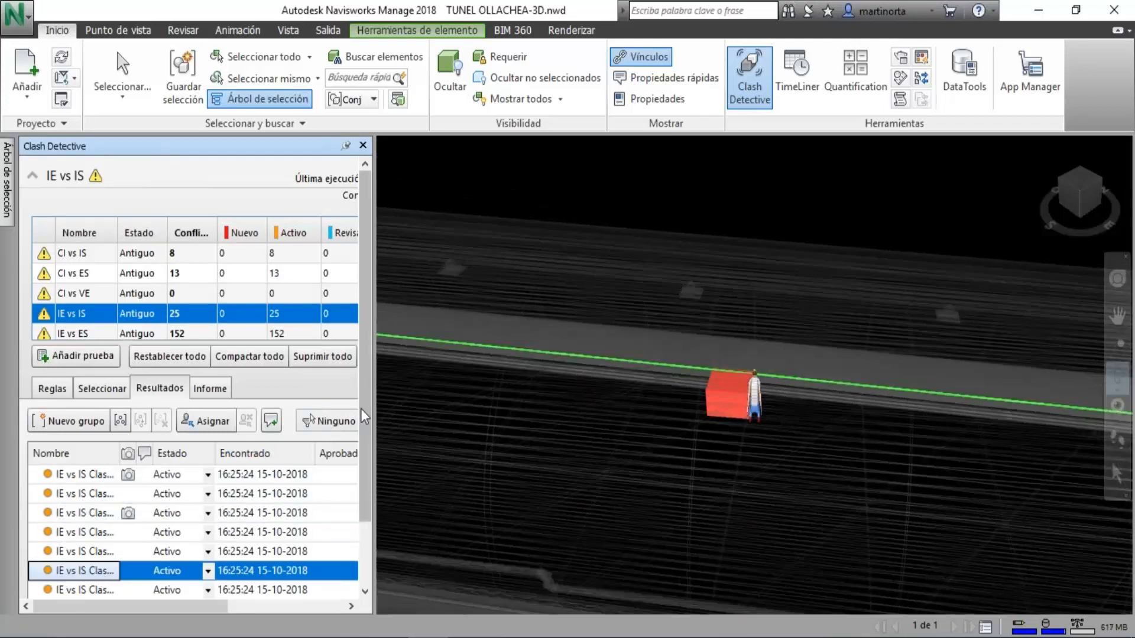
scroll(334, 550, "down", 2)
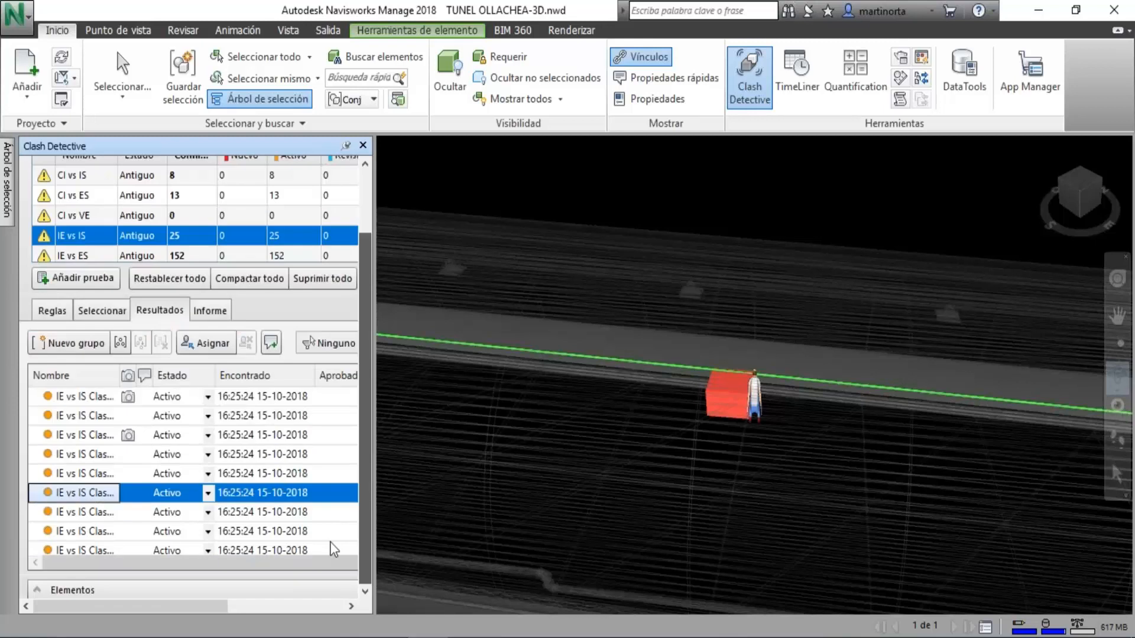
left_click(77, 531)
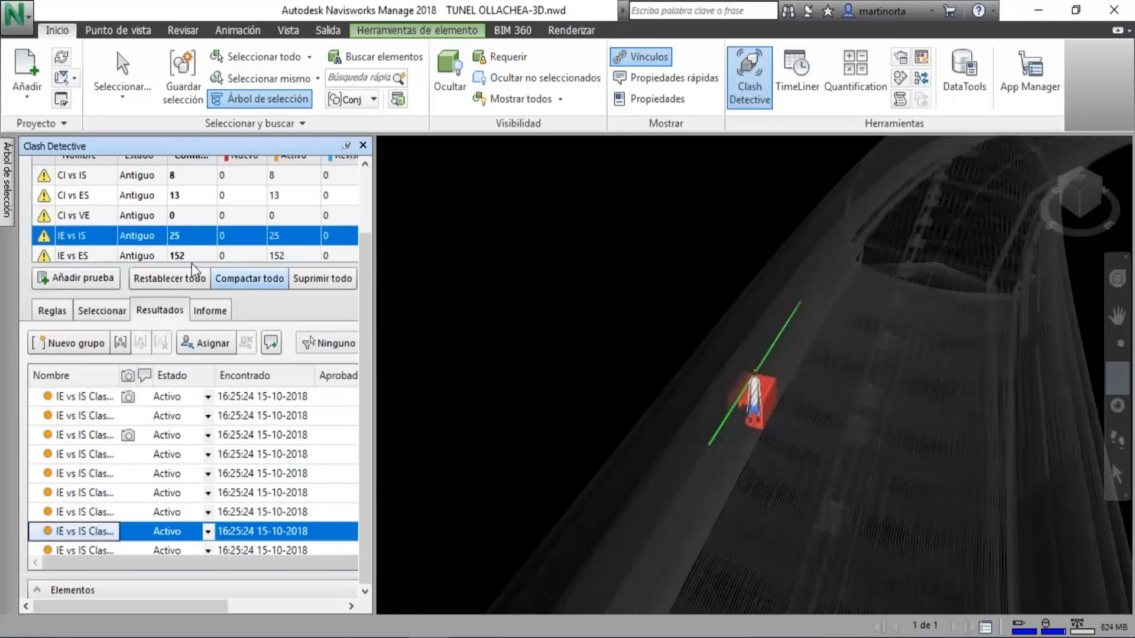
Show the clash results of the IE vs ES test.
left_click(176, 259)
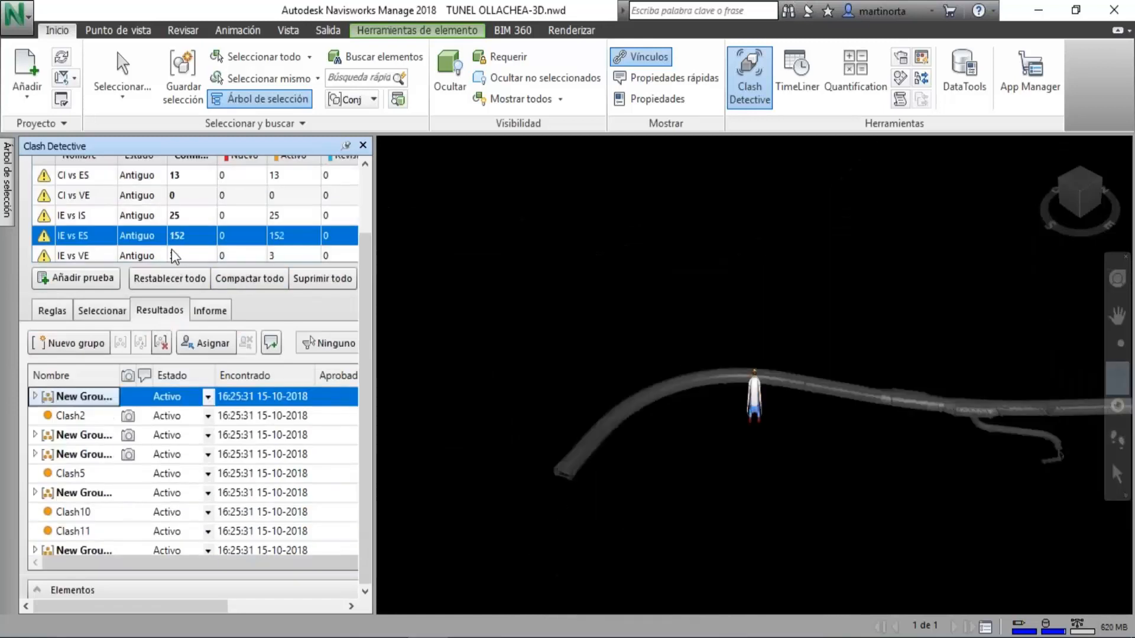
left_click(172, 253)
left_click(190, 217)
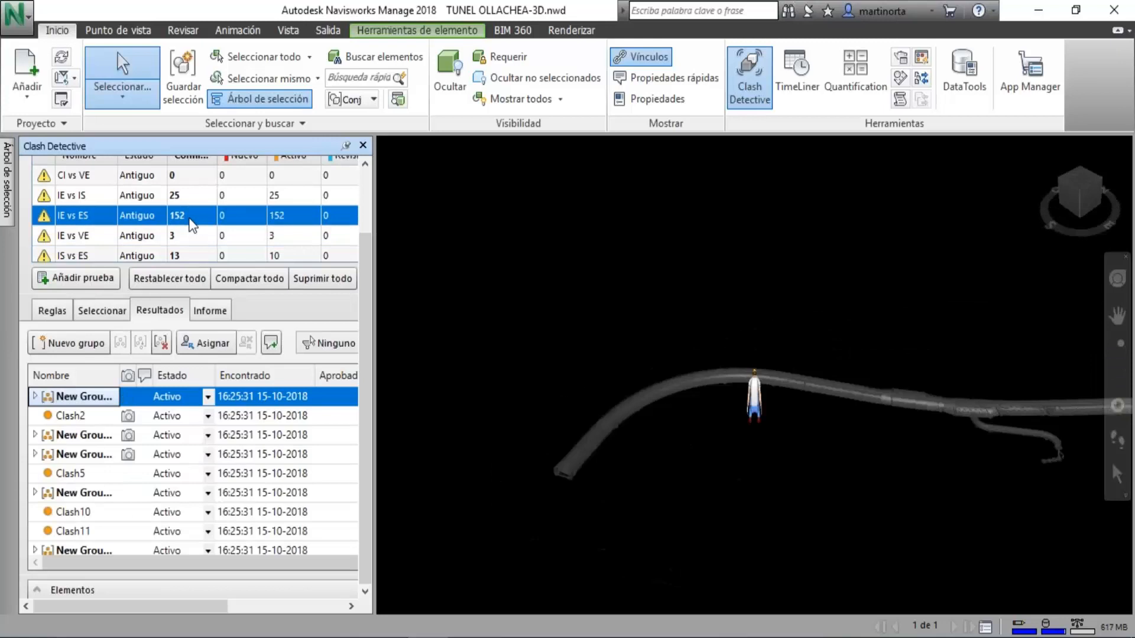
View the second clash of the IE vs ES test in the model and close the Clash Detective.
key("Down")
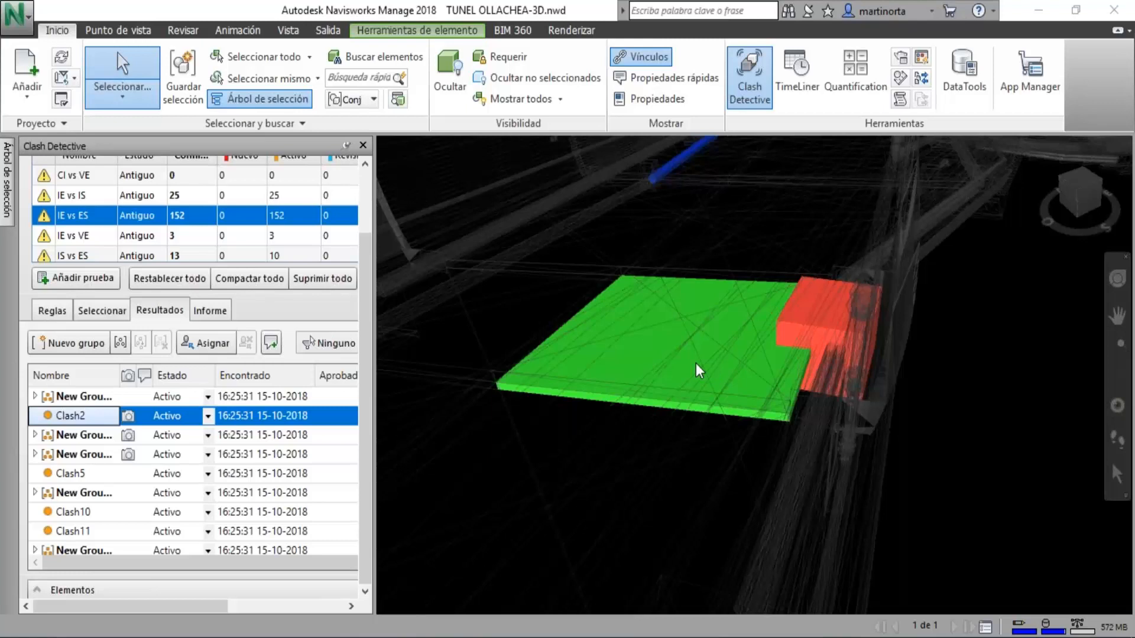
left_click(746, 77)
Examine the tunnel from outside, following its curve and viewing the open end with the installations inside.
scroll(752, 335, "up", 2)
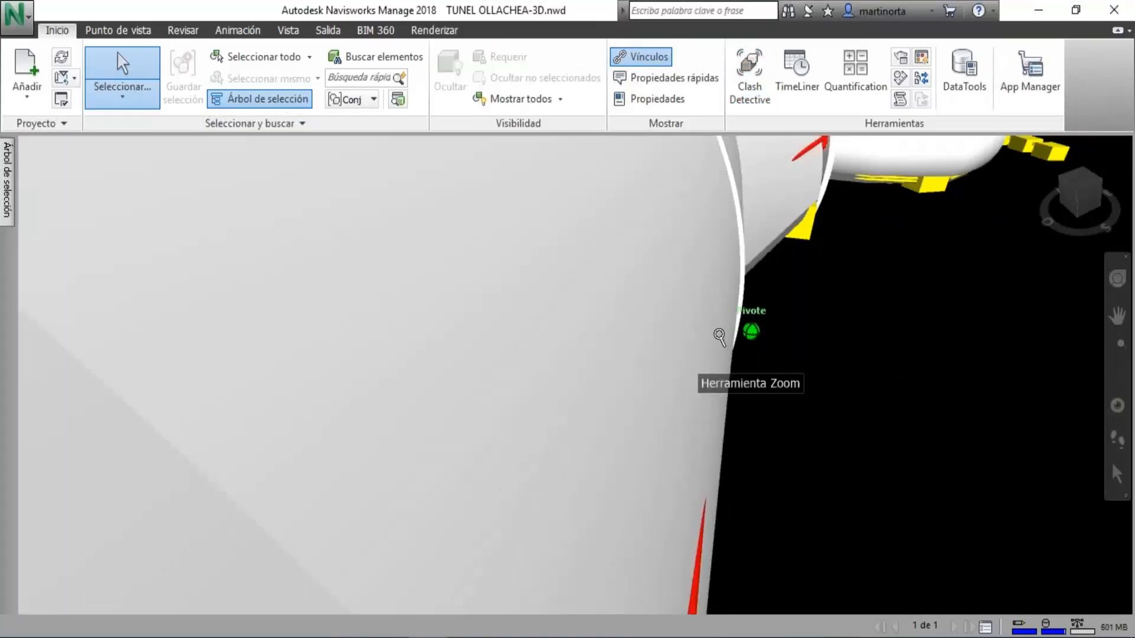
scroll(736, 334, "down", 3)
middle_click_drag(716, 361, 689, 89)
scroll(727, 218, "down", 5)
scroll(695, 301, "up", 5)
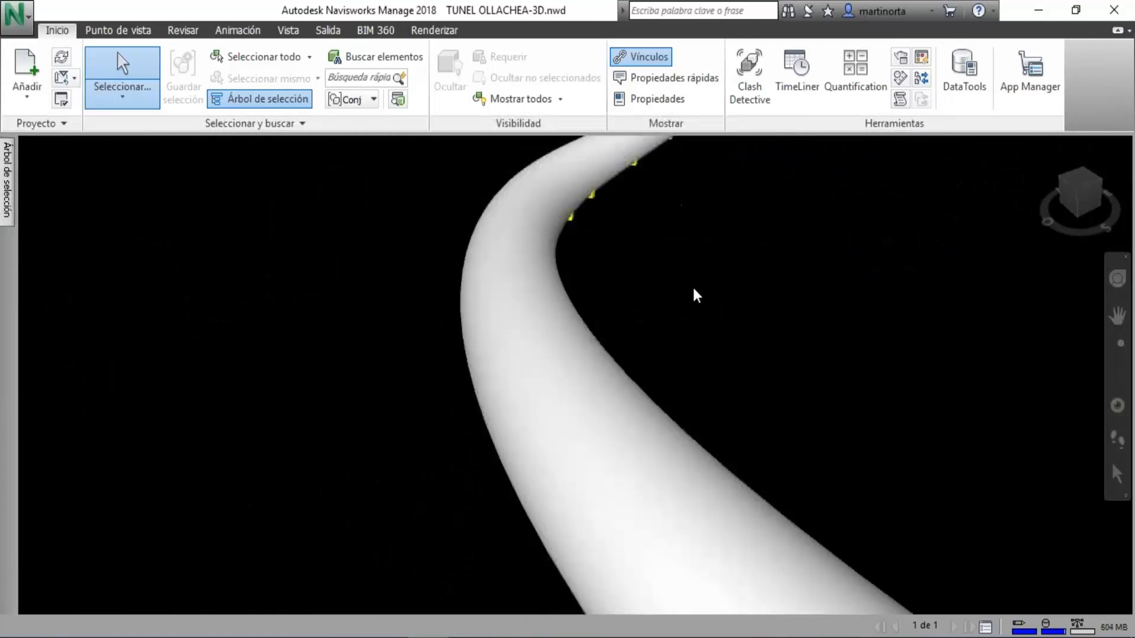
middle_click_drag(690, 261, 418, 299)
scroll(260, 263, "up", 4)
scroll(414, 298, "up", 3)
scroll(369, 326, "up", 2)
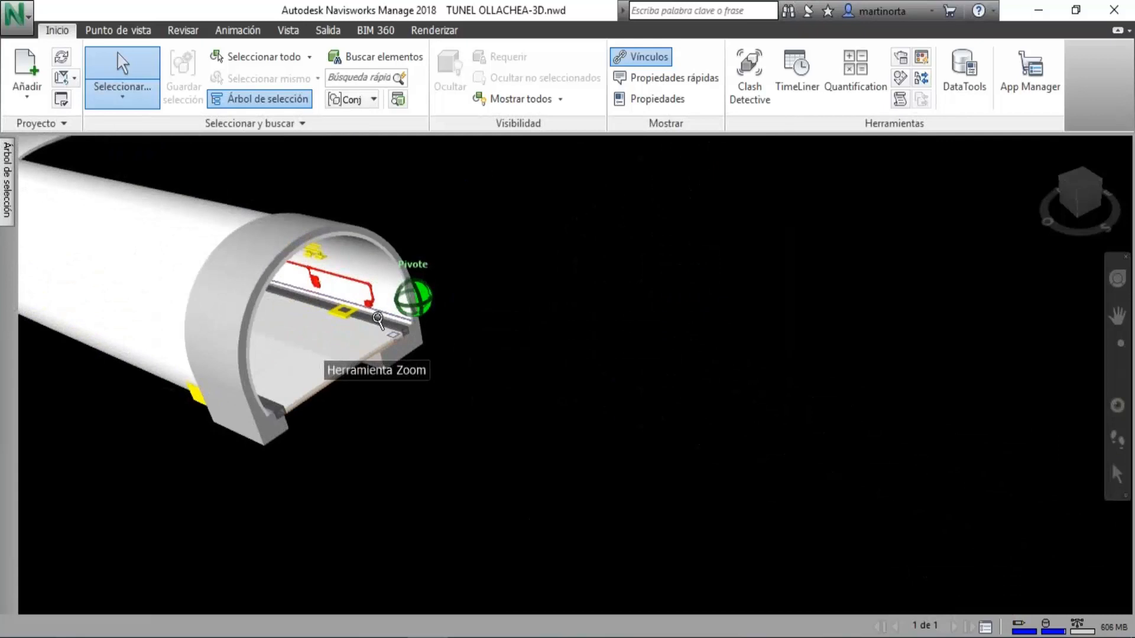
left_click(364, 315)
left_click(549, 353)
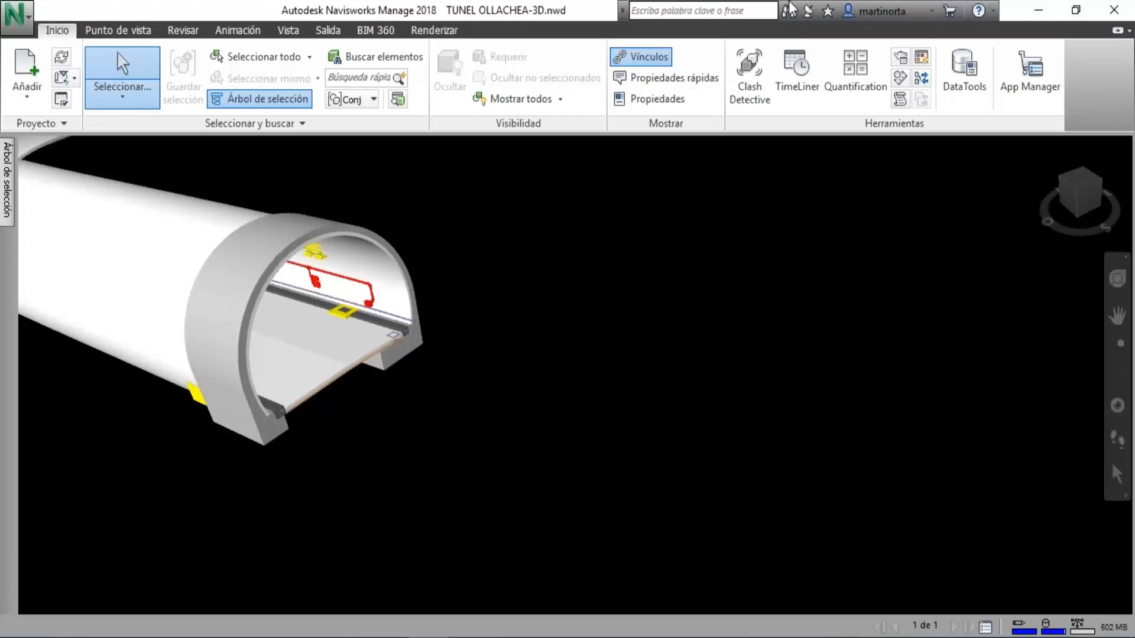
left_click(1003, 48)
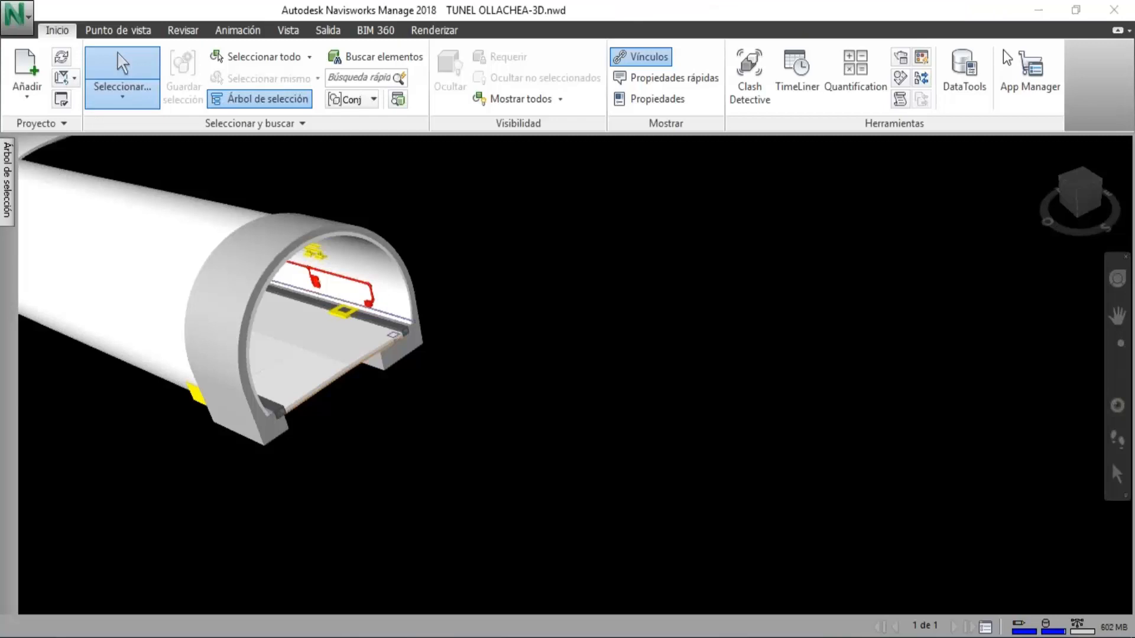
left_click(22, 6)
left_click(77, 135)
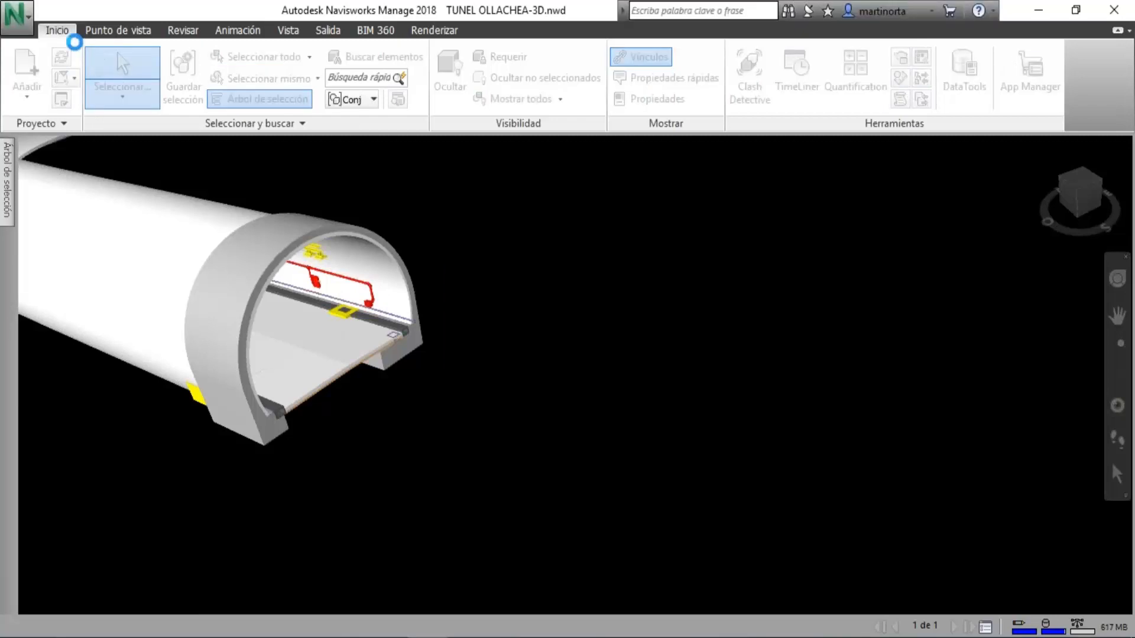
left_click(699, 405)
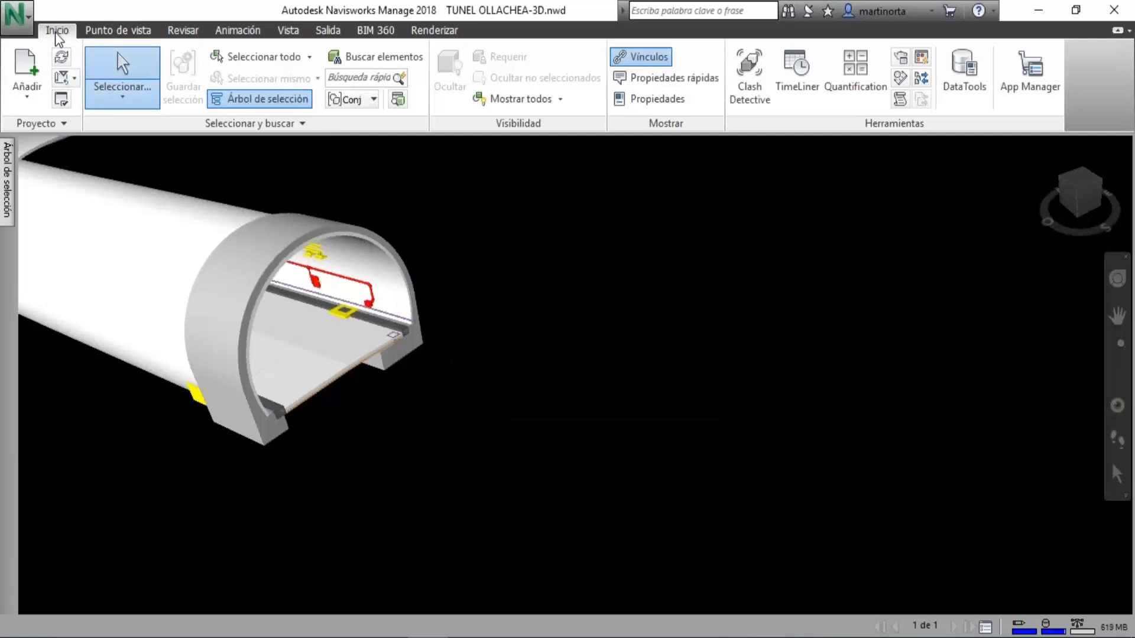
Start a new empty project without saving the changes to TUNEL OLLACHEA-3D.nwd.
left_click(16, 13)
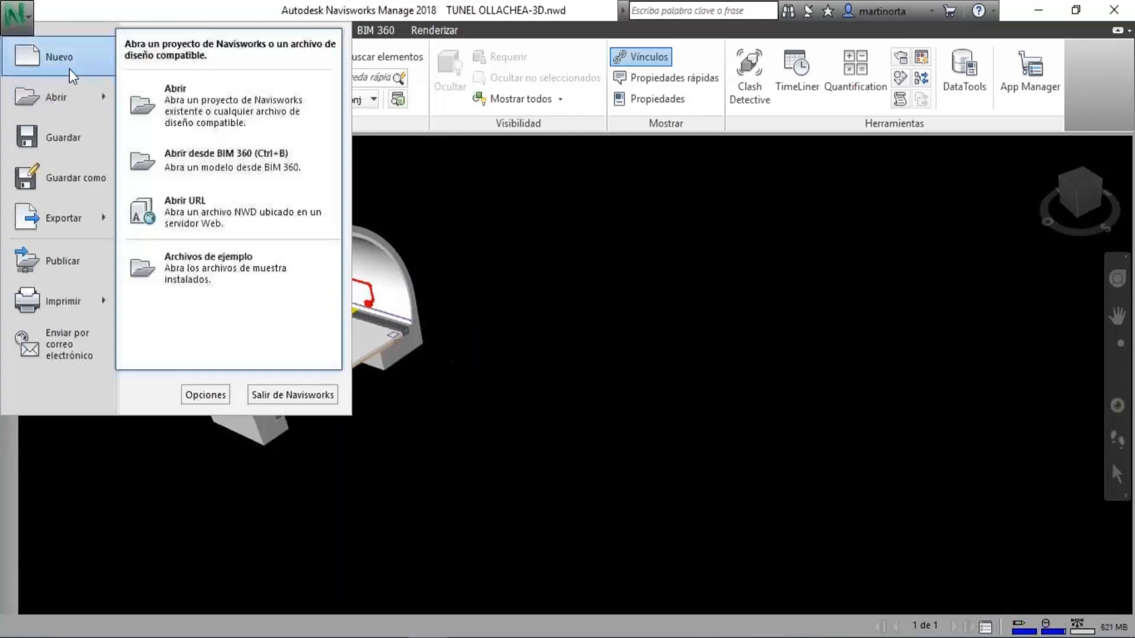
left_click(68, 63)
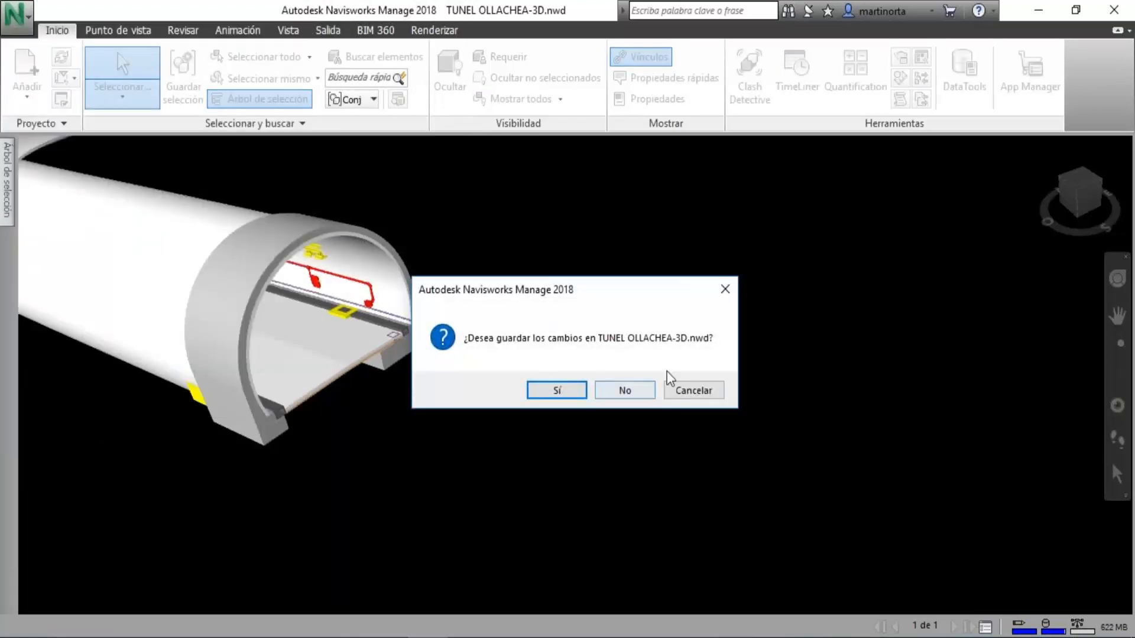
left_click(625, 392)
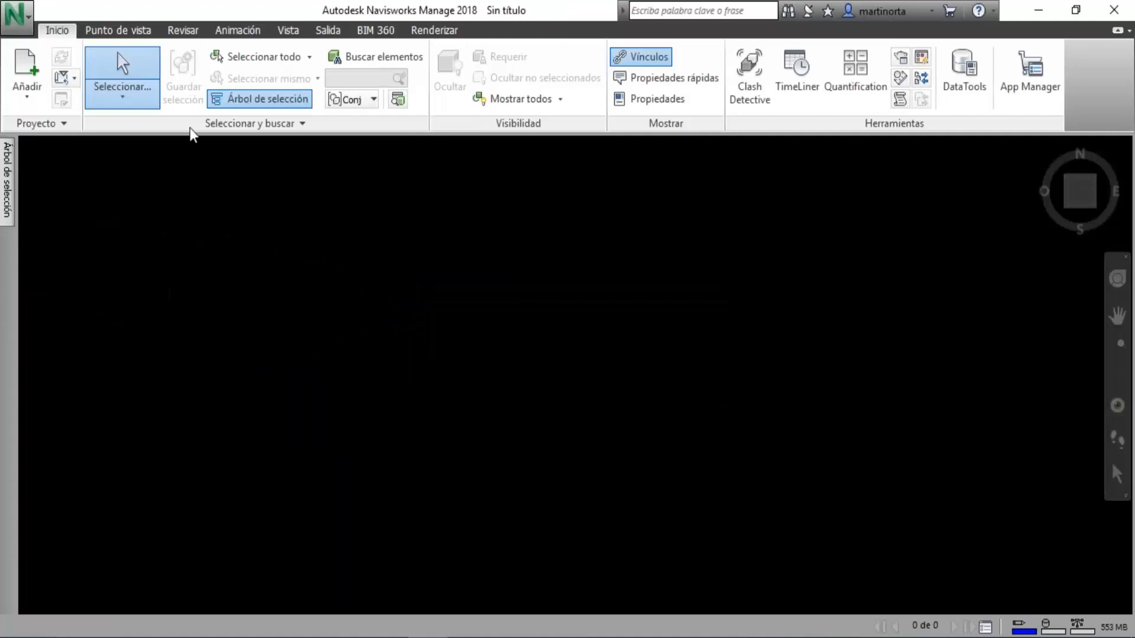
Append the Navisworks cache file RED Aguas Servidas from the SEMINARIO WEB folder on the desktop.
left_click(26, 74)
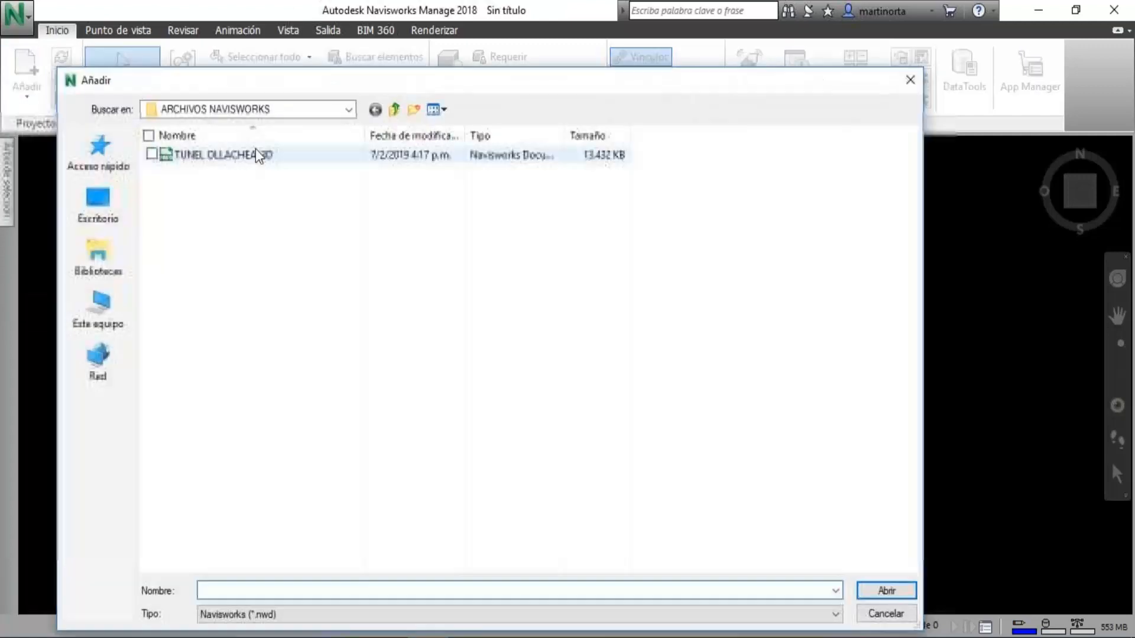
left_click(100, 198)
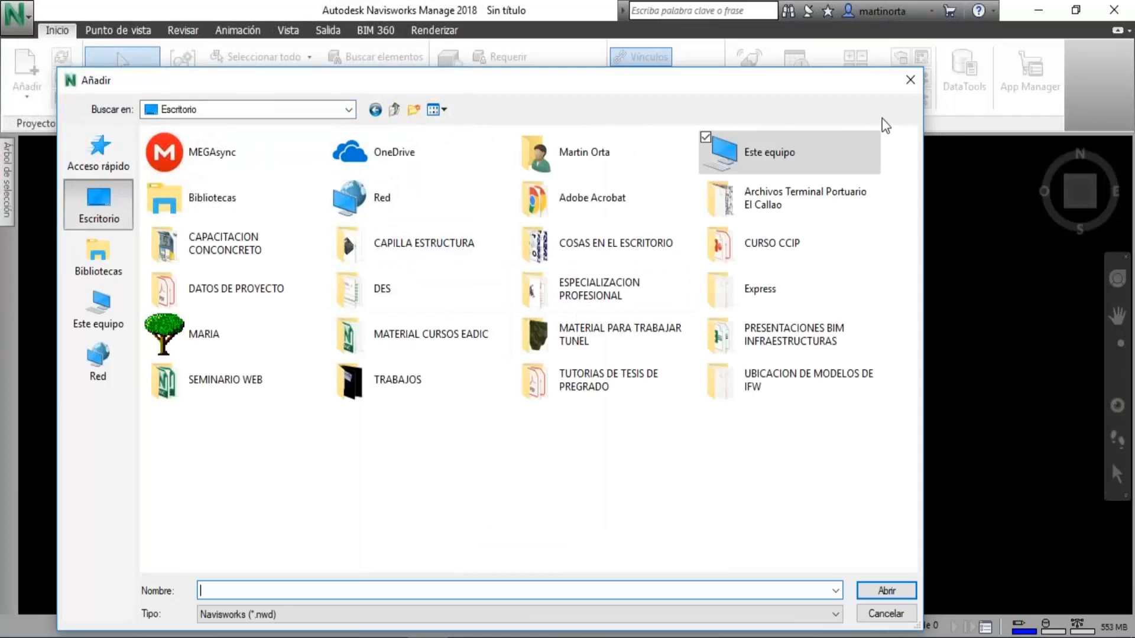
left_click(1087, 89)
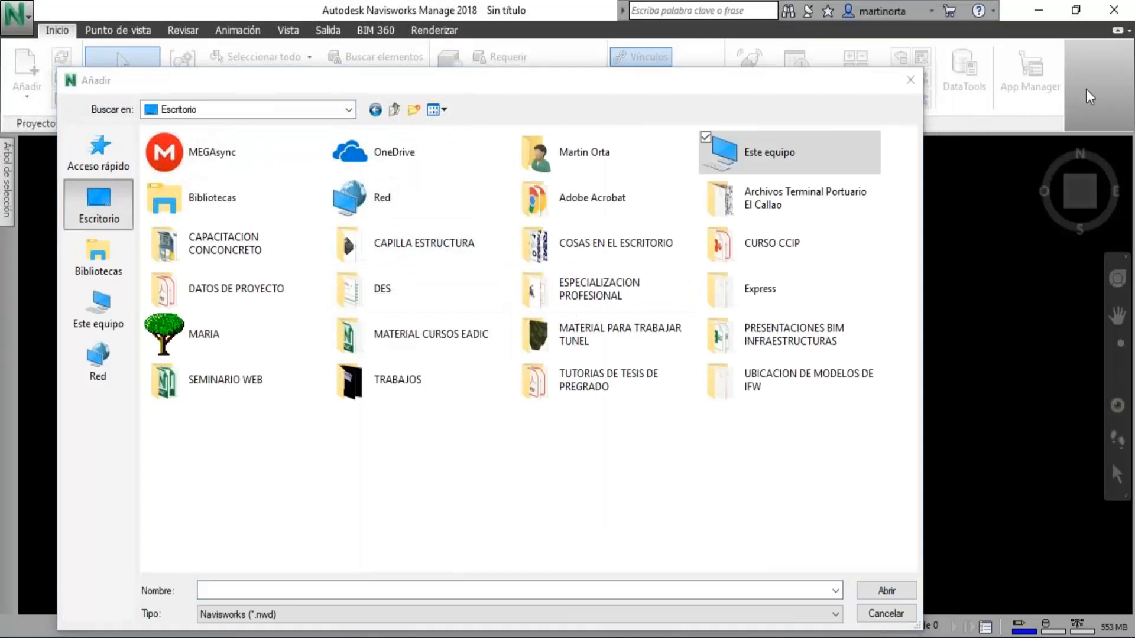
double_click(234, 398)
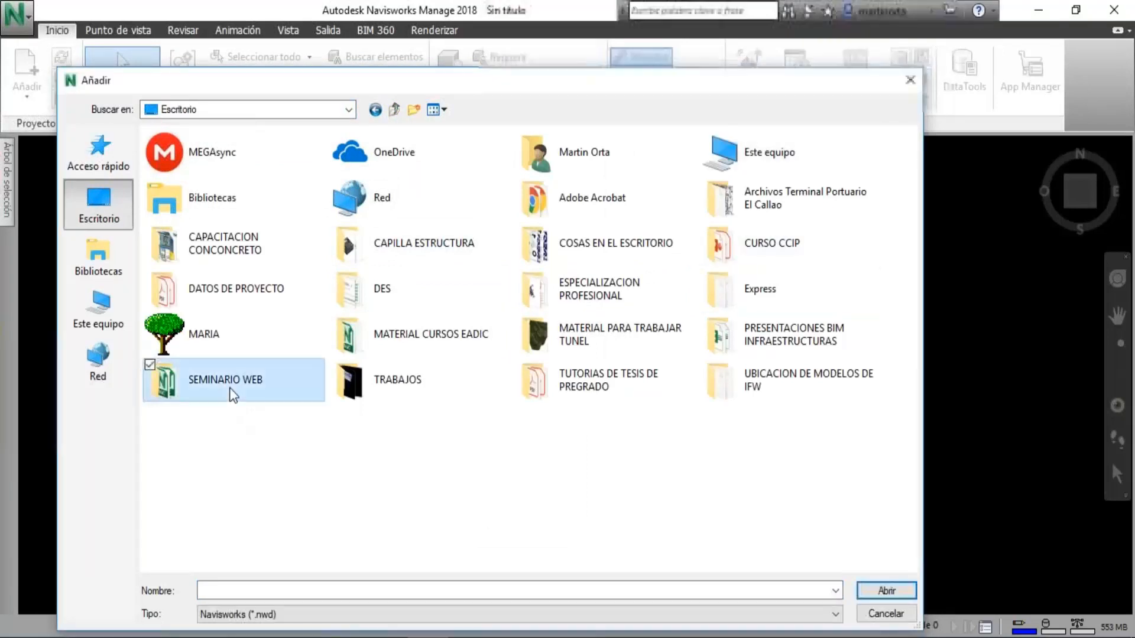
left_click(309, 614)
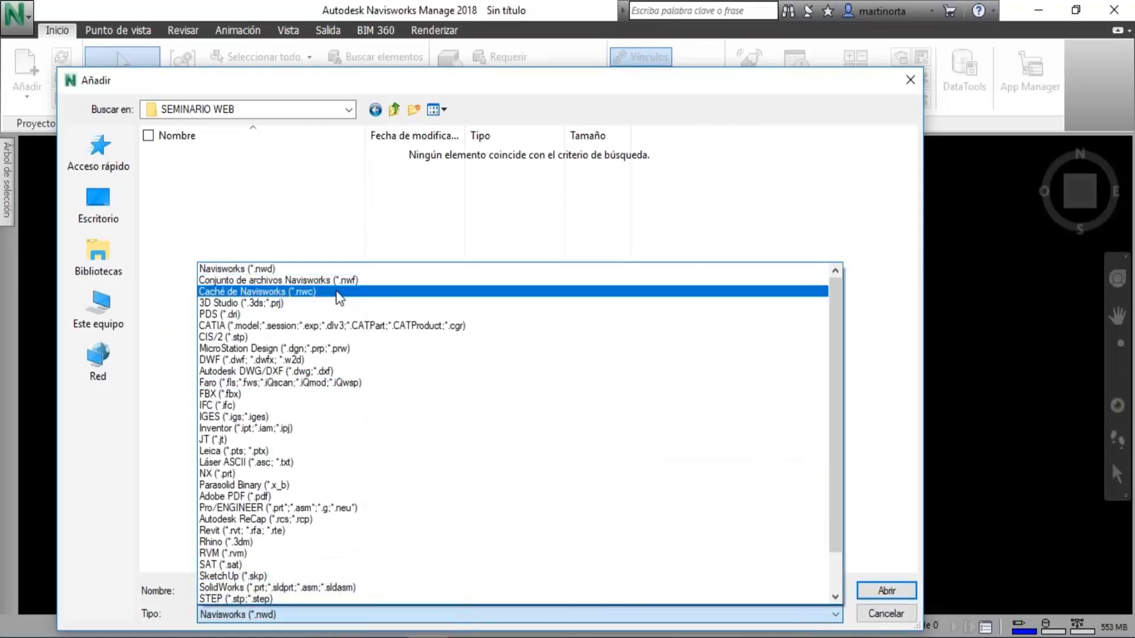
left_click(260, 292)
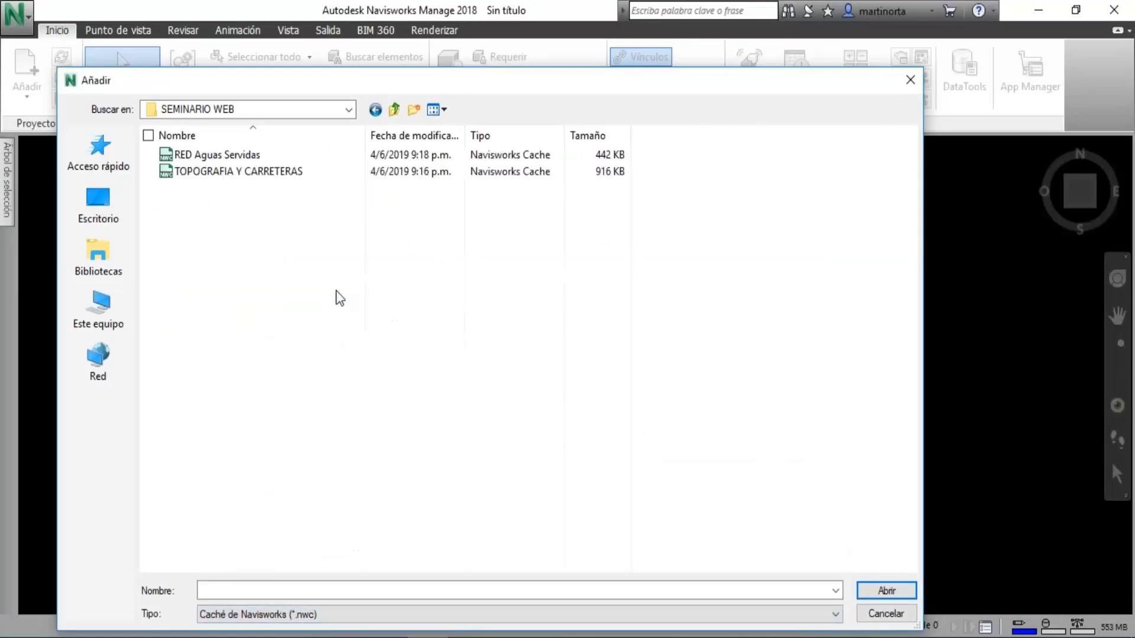
left_click(246, 156)
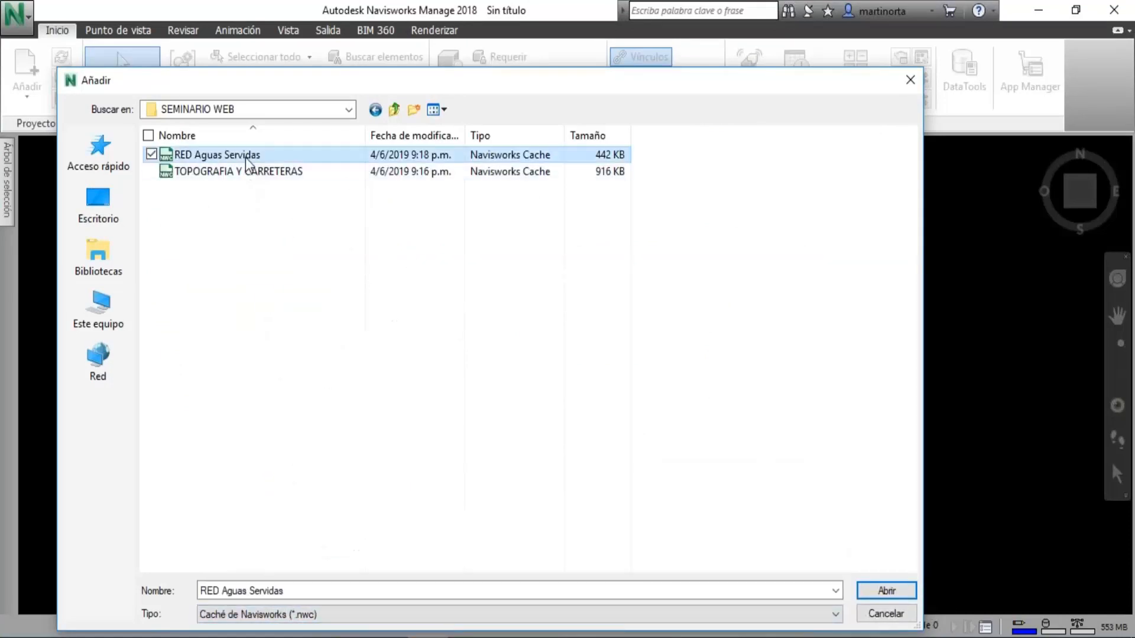
left_click(890, 590)
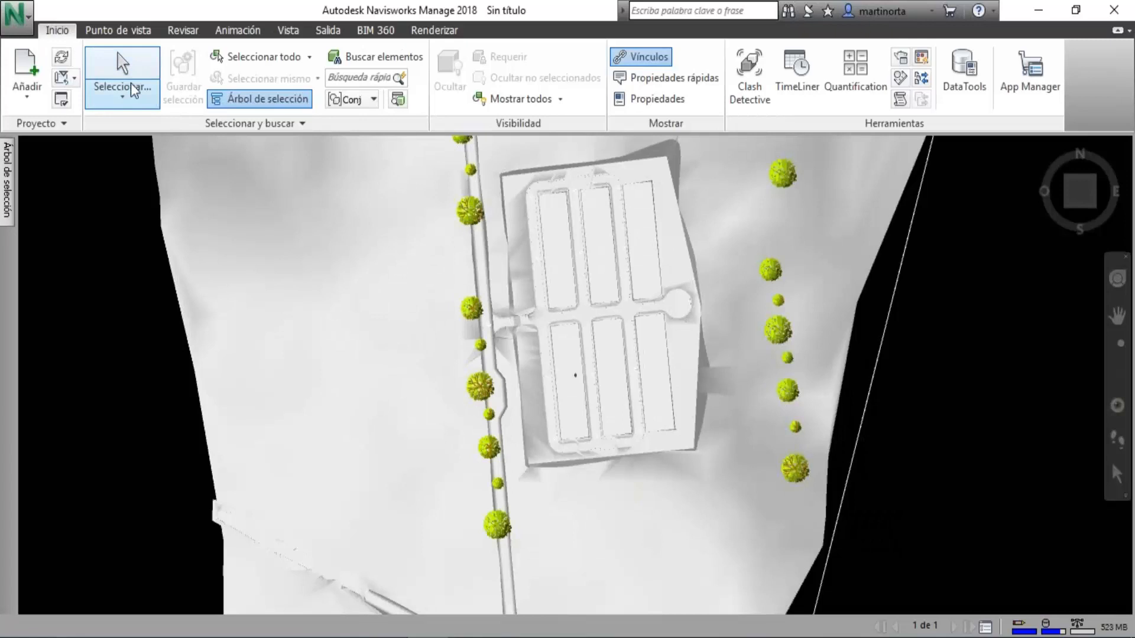
Append the cache file TOPOGRAFIA Y CARRETERAS from the same folder to the project.
left_click(27, 71)
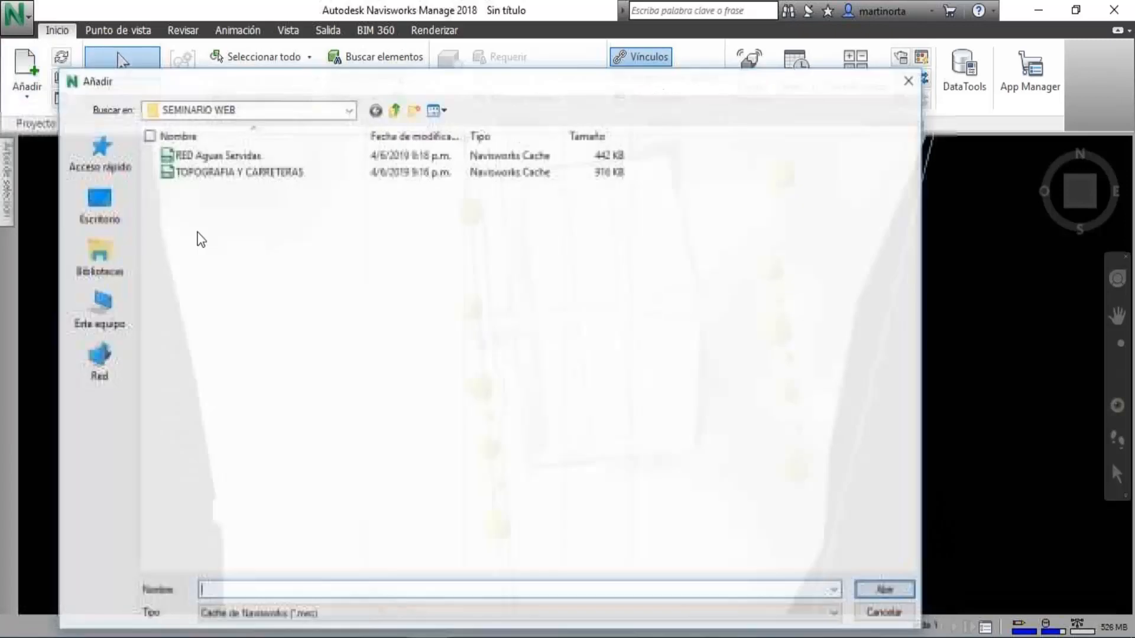
left_click(202, 171)
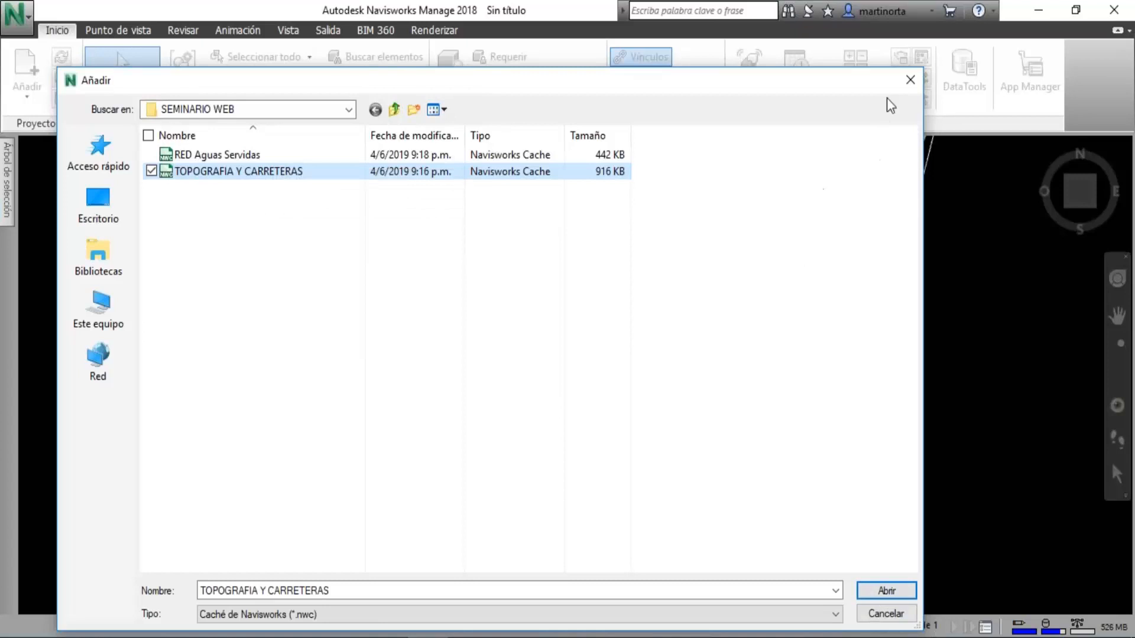
left_click(875, 594)
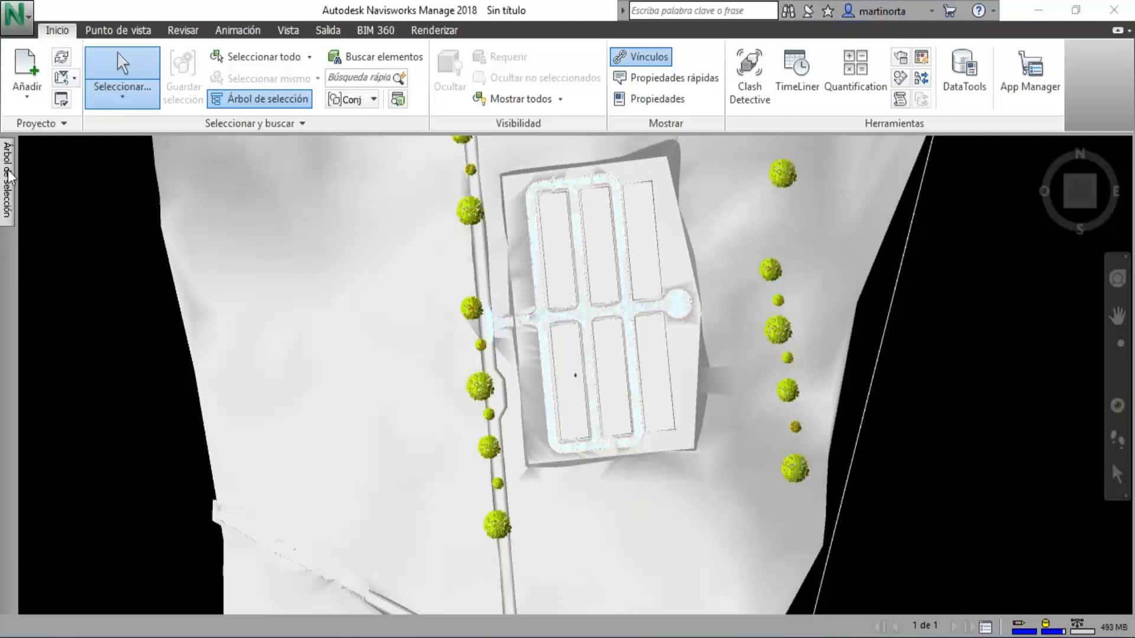
Hide the C-TINN-VIEW layer of TOPOGRAFIA Y CARRETERAS.nwc and view the terrain obliquely.
mouse_move(8, 180)
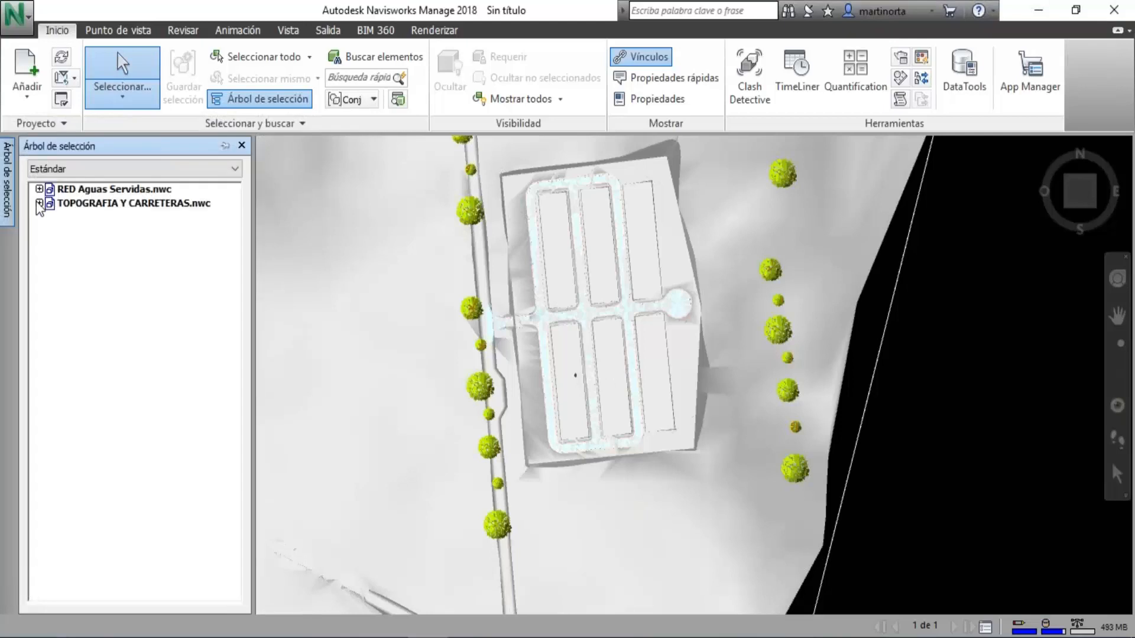
left_click(38, 202)
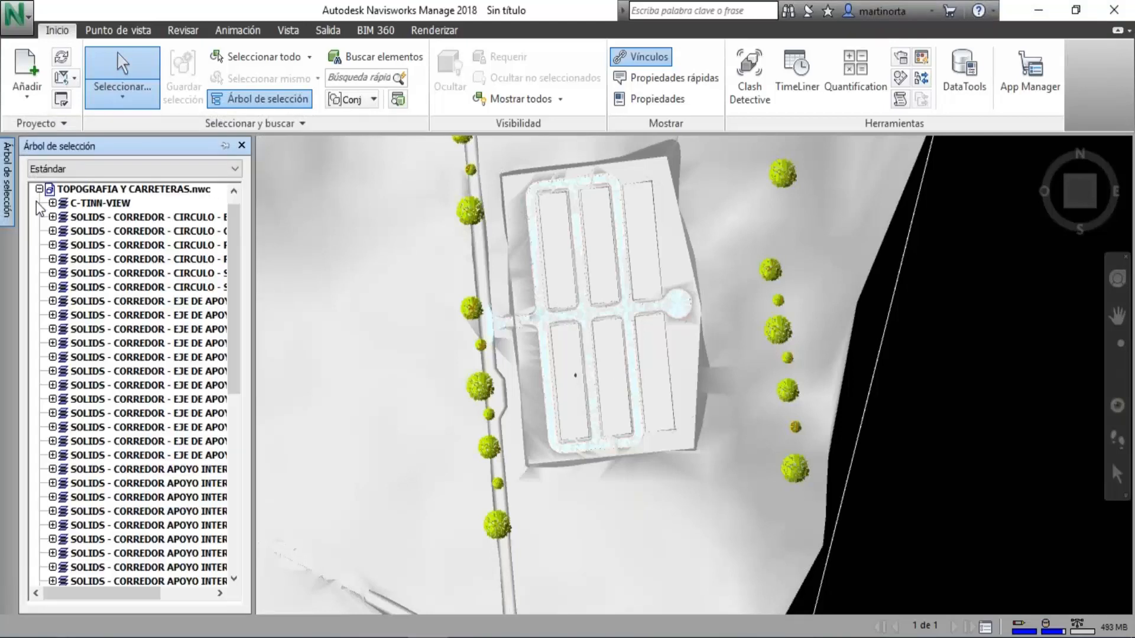
left_click(111, 203)
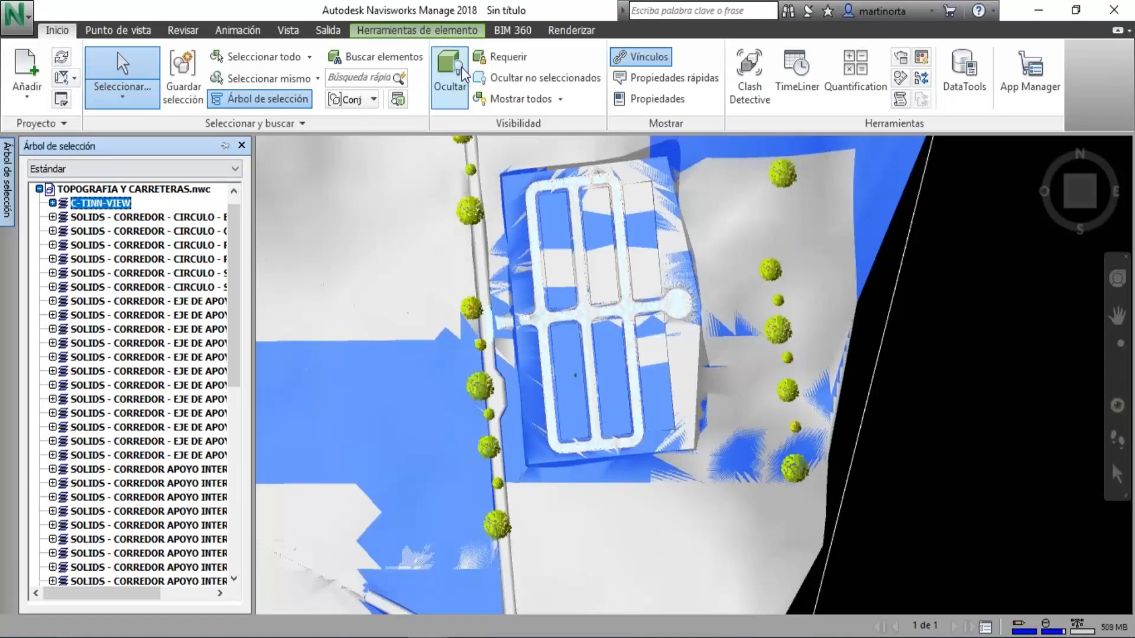
left_click(463, 75)
left_click(1119, 380)
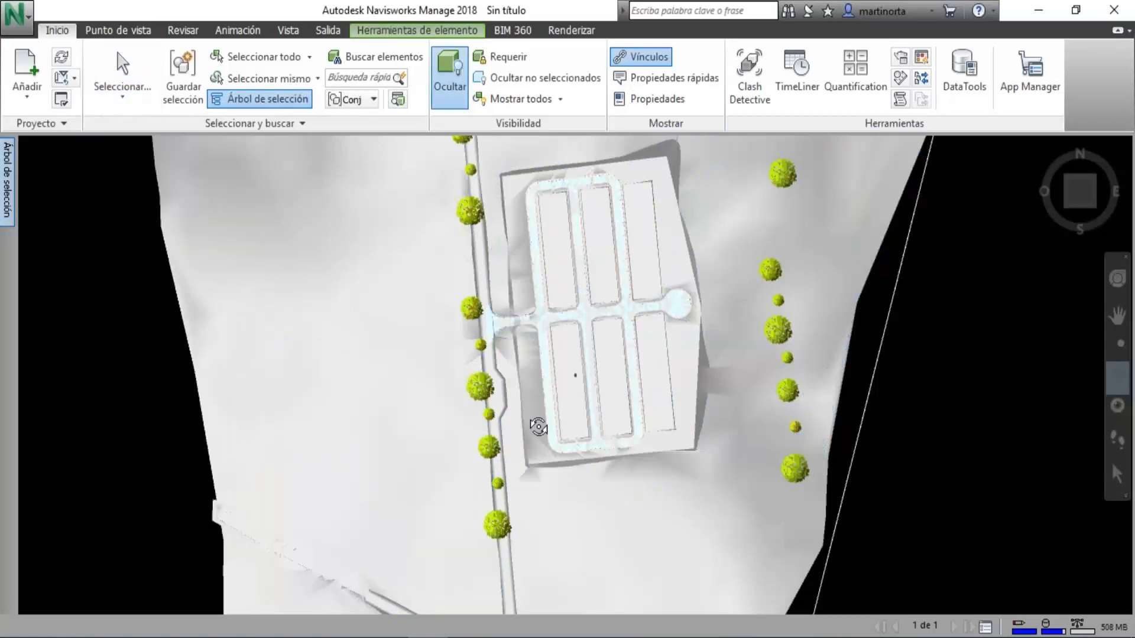
left_click_drag(554, 421, 525, 413)
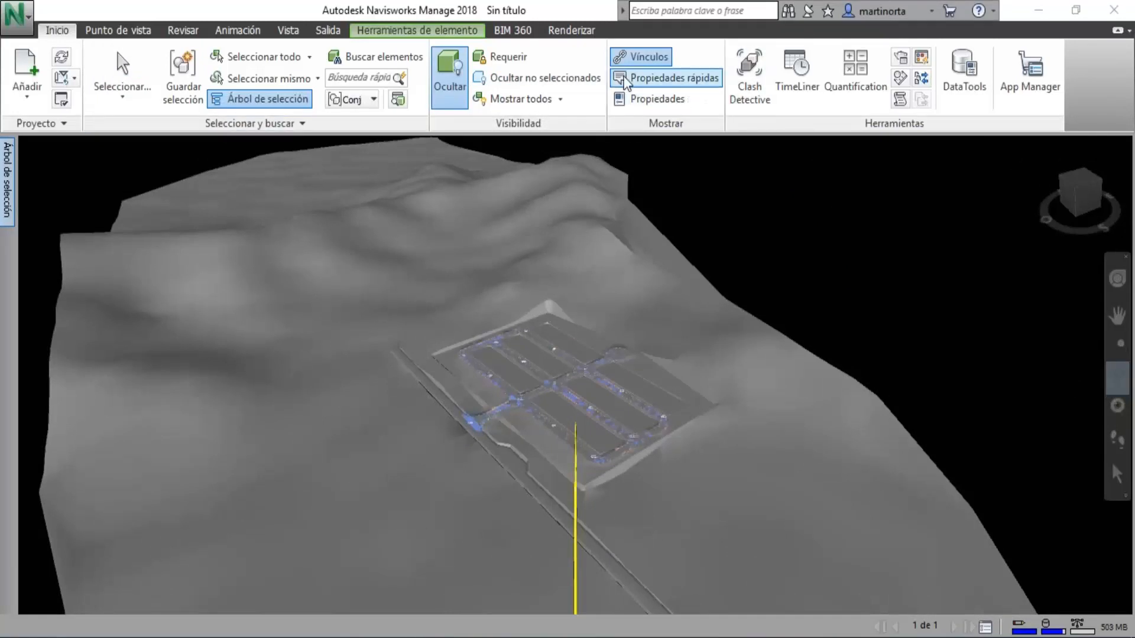
Turn off the third-person avatar among the realism options of the viewpoint.
left_click(127, 31)
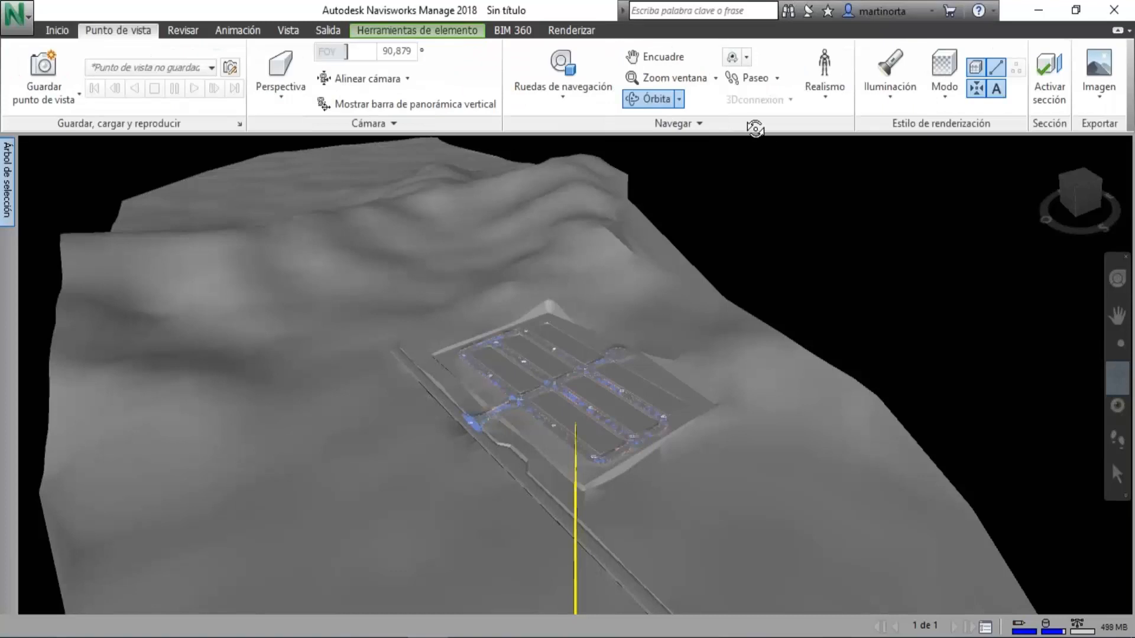
left_click(829, 92)
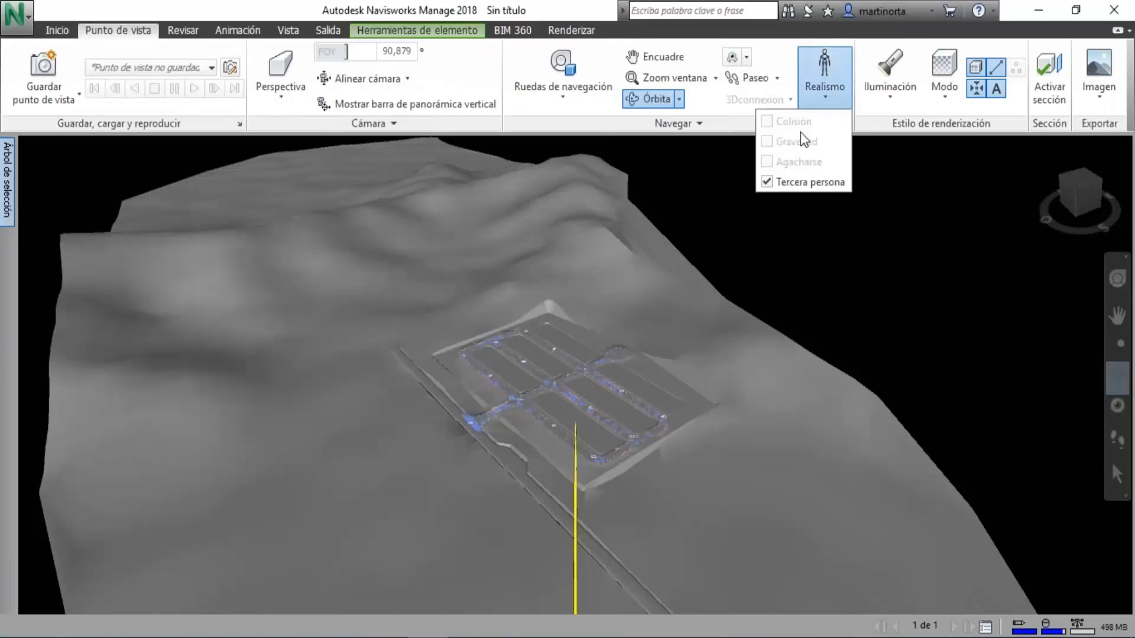
left_click(769, 184)
scroll(540, 432, "up", 3)
scroll(540, 431, "up", 4)
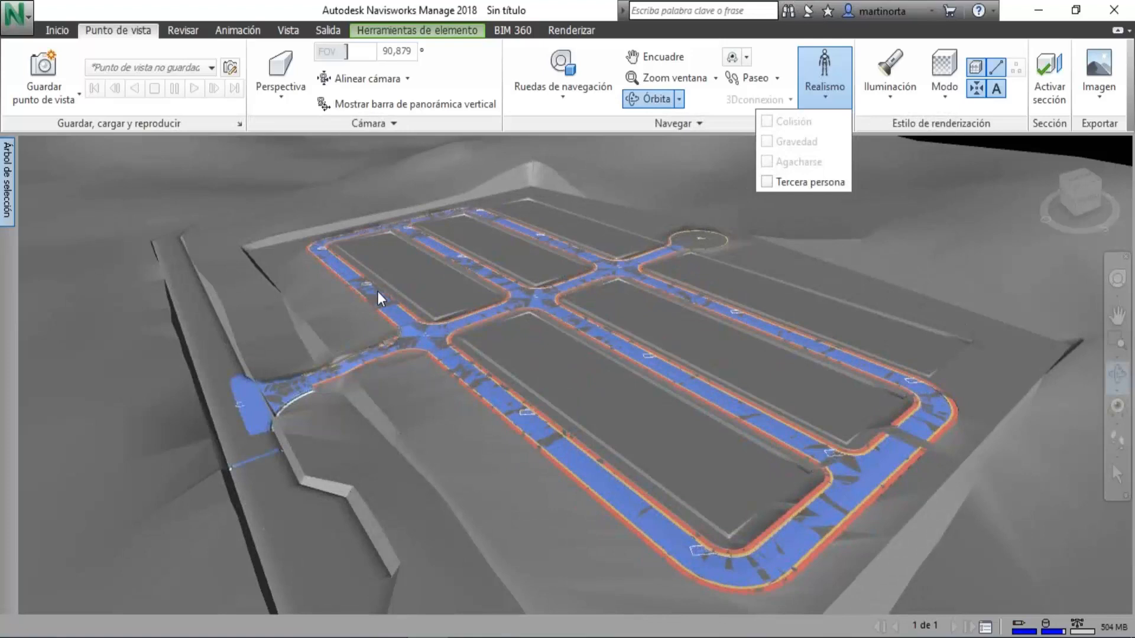
left_click(769, 179)
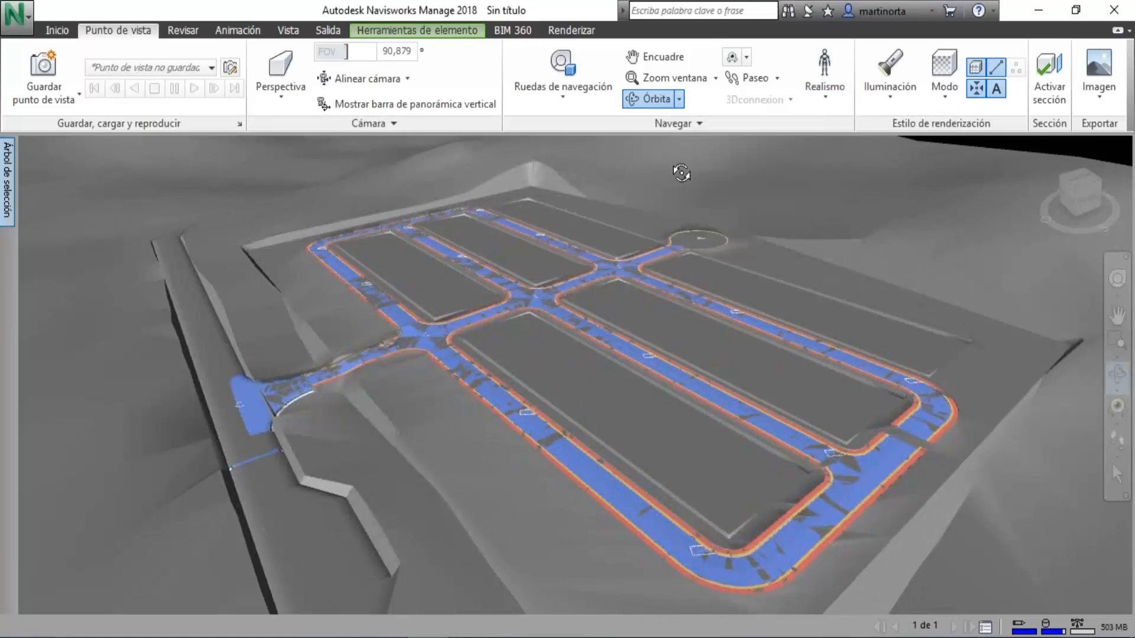
Examine the road network, plots and surrounding terrain from several angles and distances.
middle_click_drag(666, 177, 636, 175)
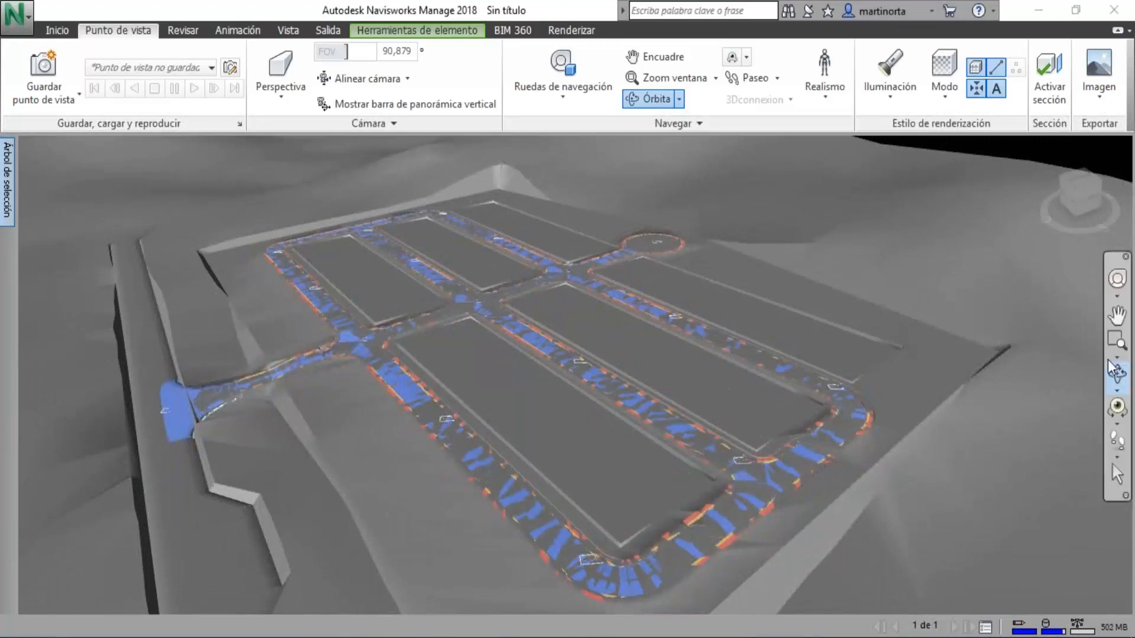
left_click(1117, 375)
left_click_drag(532, 468, 523, 405)
scroll(497, 509, "up", 1)
scroll(497, 509, "up", 3)
middle_click_drag(499, 481, 528, 426)
left_click_drag(532, 349, 482, 412)
scroll(433, 371, "down", 3)
middle_click_drag(451, 377, 406, 316)
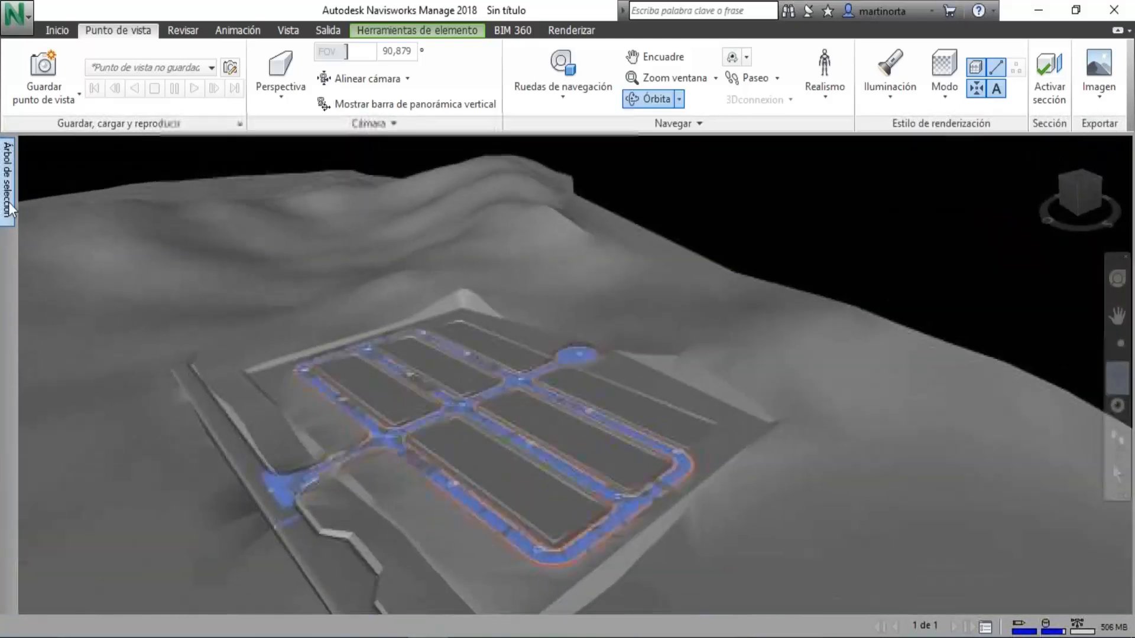
Review the layers contained in RED Aguas Servidas.nwc in the model's selection tree.
mouse_move(9, 204)
left_click(39, 189)
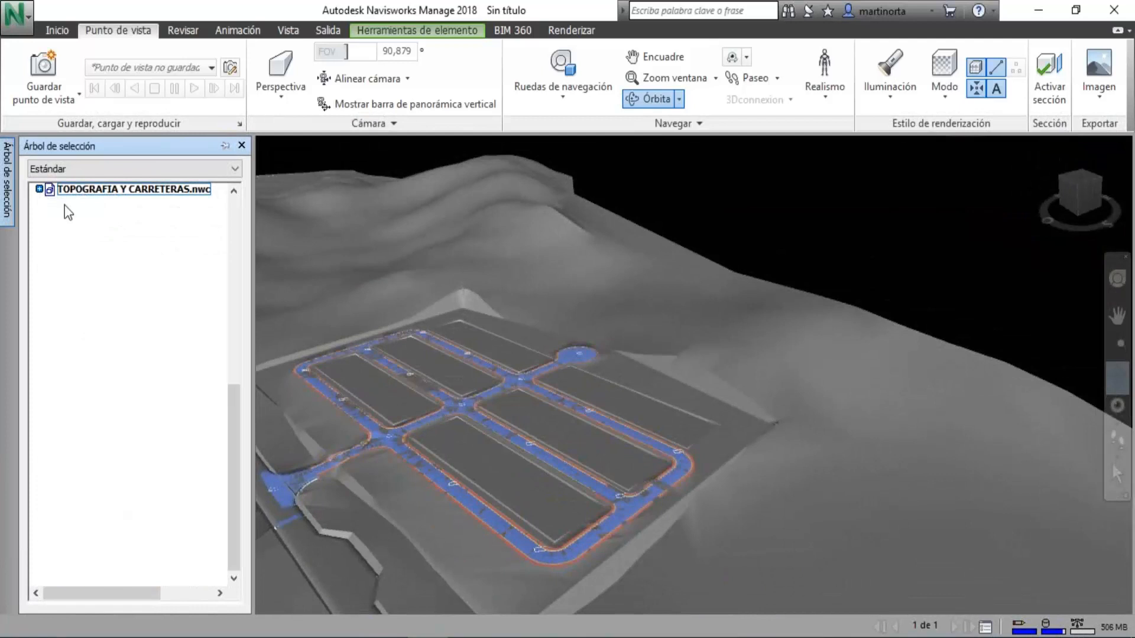
left_click(106, 189)
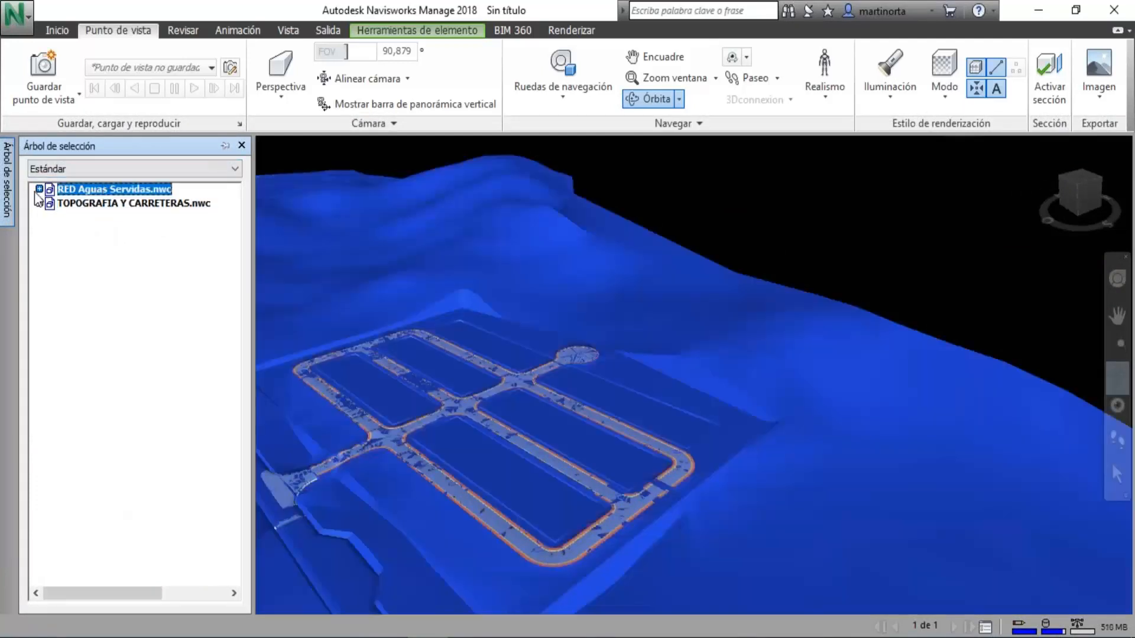
left_click(39, 190)
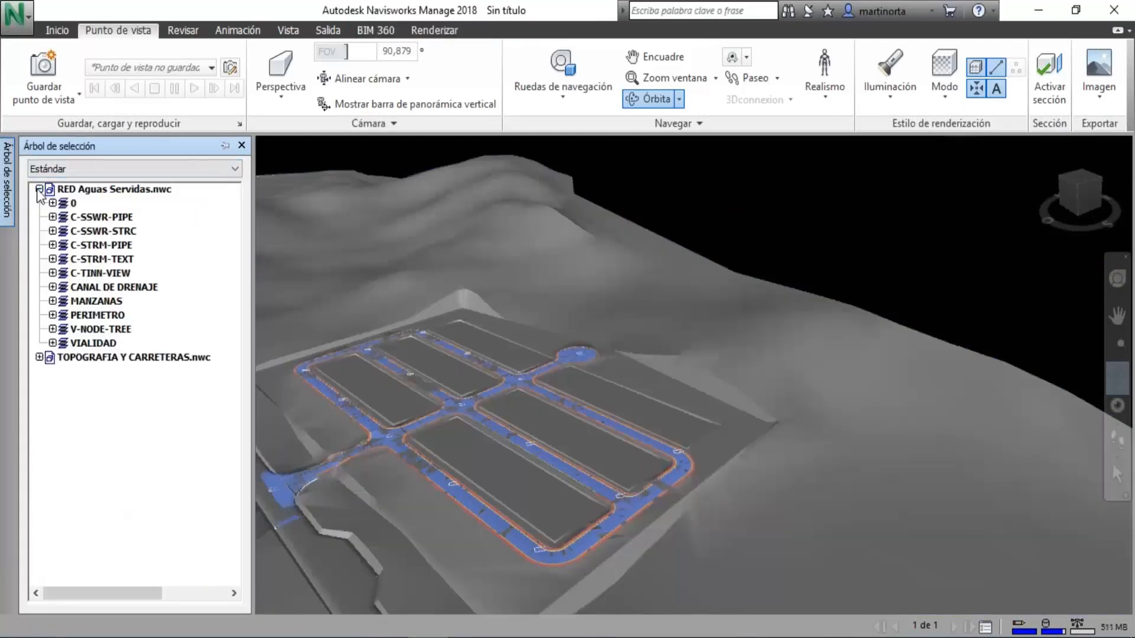
left_click(39, 190)
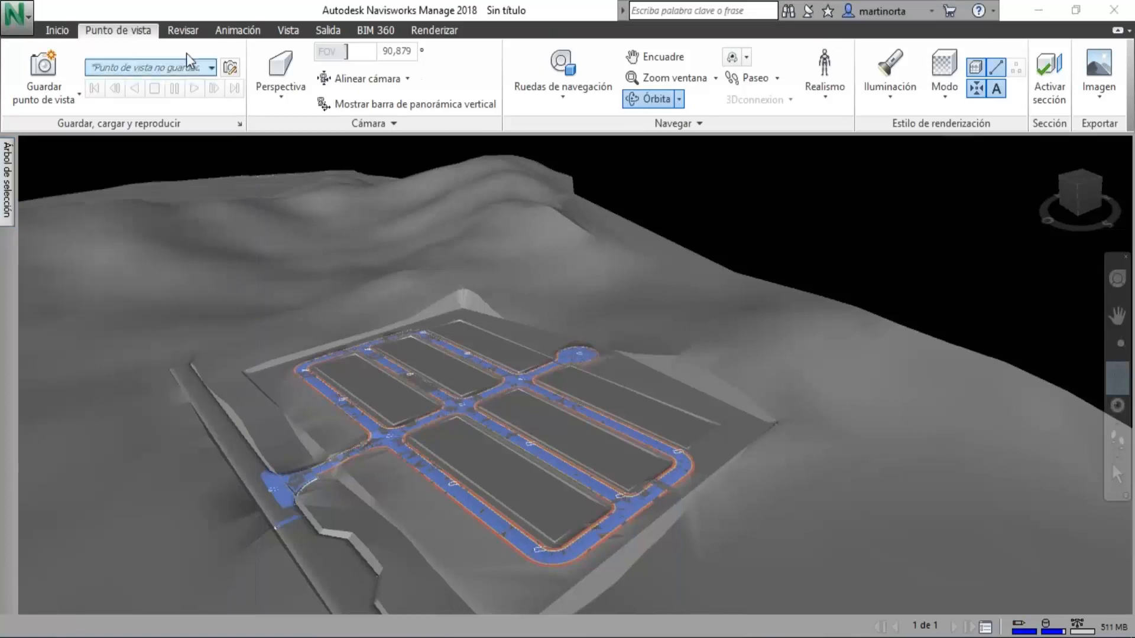
Start Clash Detective and add a new clash test to the project.
left_click(57, 30)
left_click(749, 77)
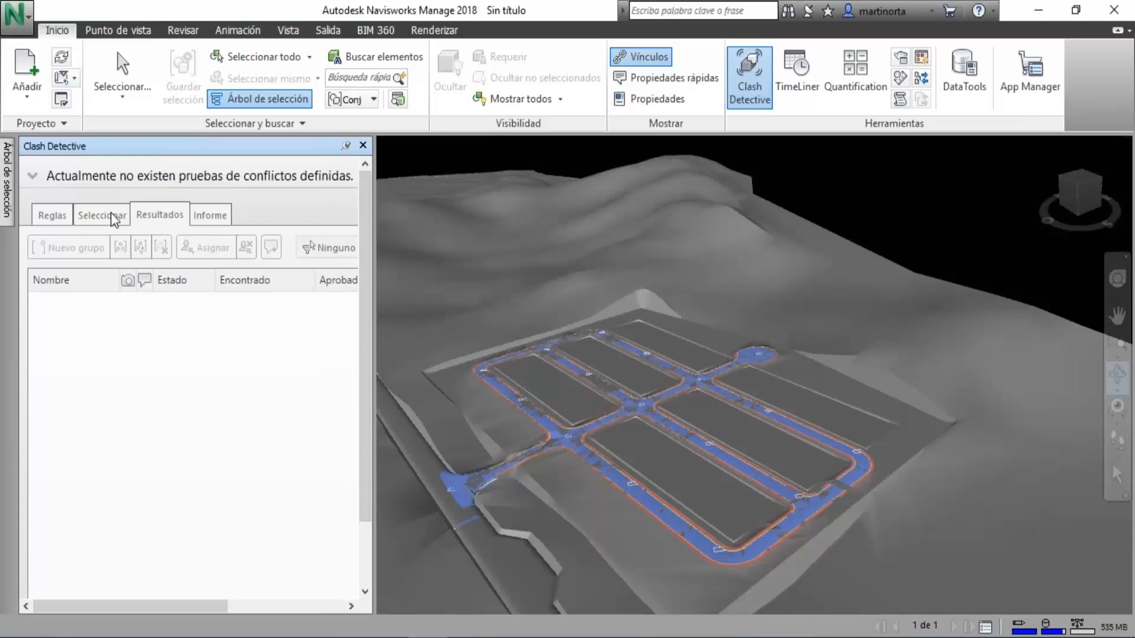
left_click(40, 177)
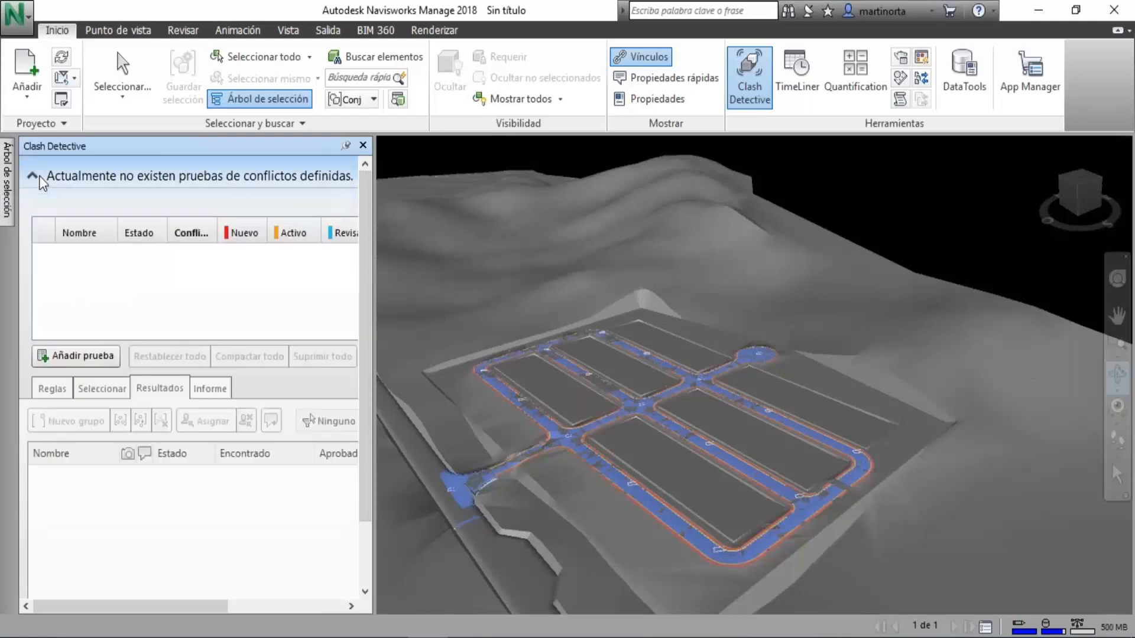
left_click(75, 357)
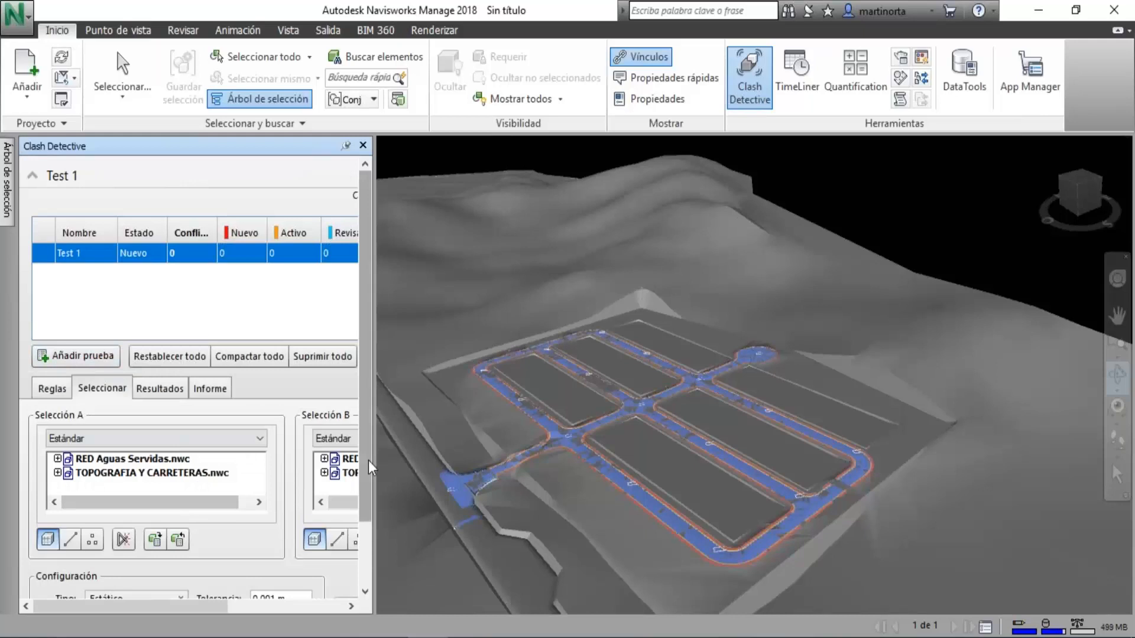
Run the clash test with RED Aguas Servidas.nwc as selection A and TOPOGRAFIA Y CARRETERAS.nwc as selection B.
left_click_drag(497, 451, 494, 451)
left_click(132, 459)
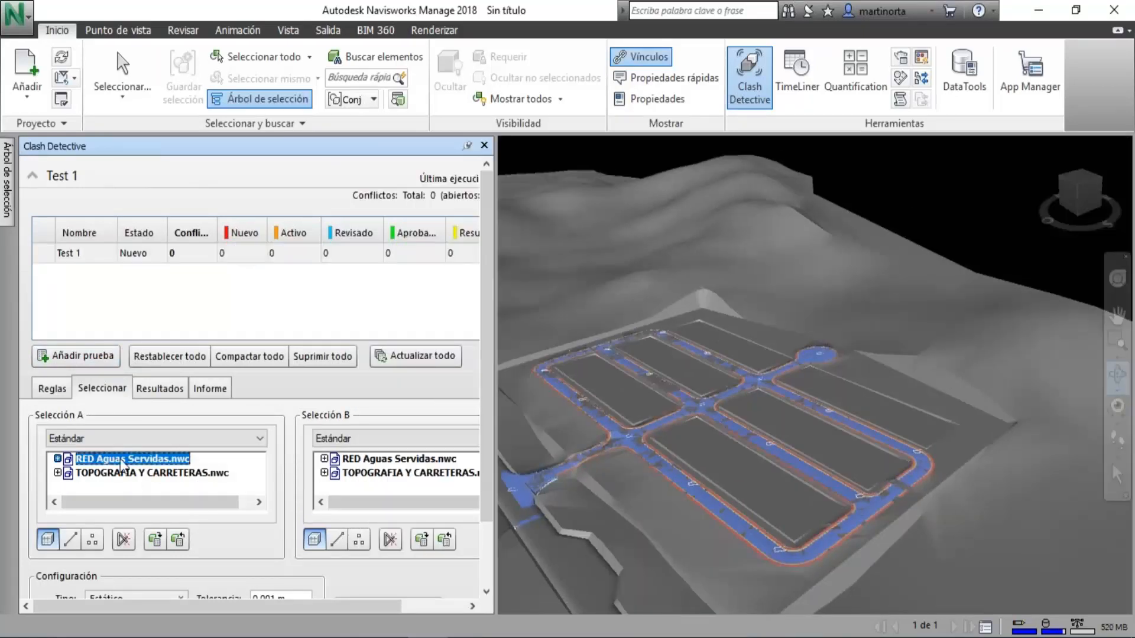
left_click(392, 474)
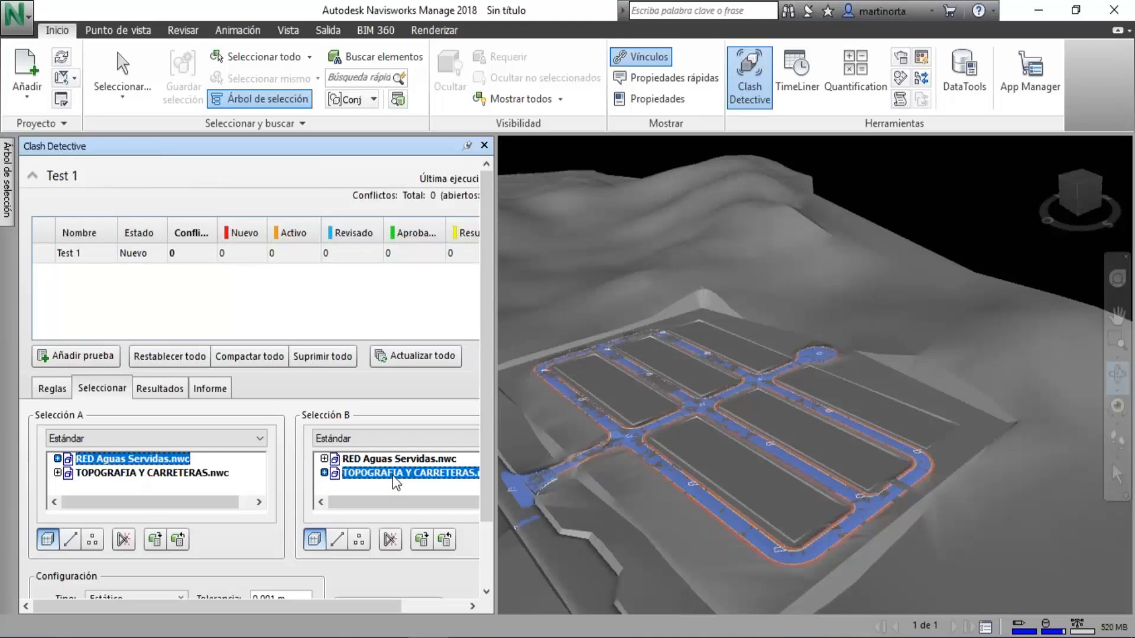
left_click(161, 389)
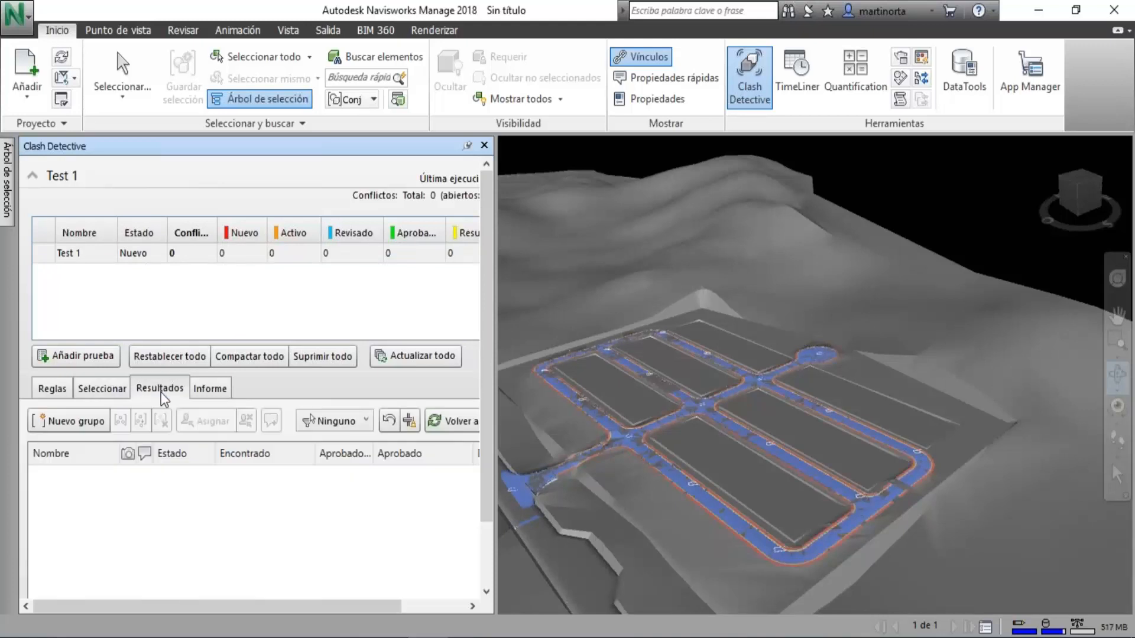
left_click(107, 392)
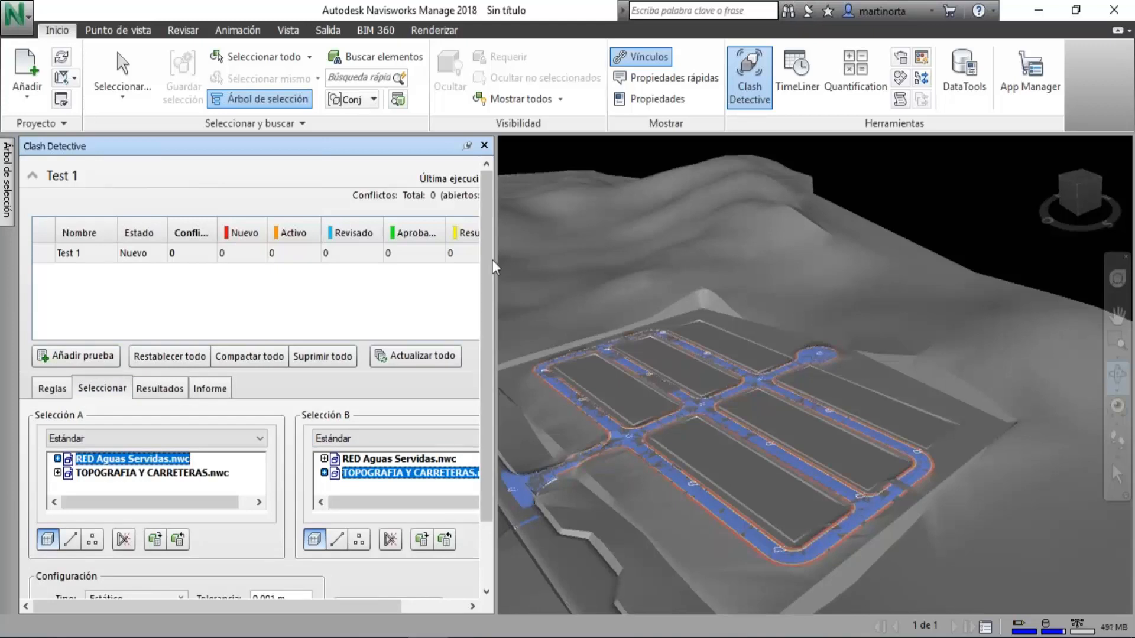
left_click_drag(492, 260, 505, 389)
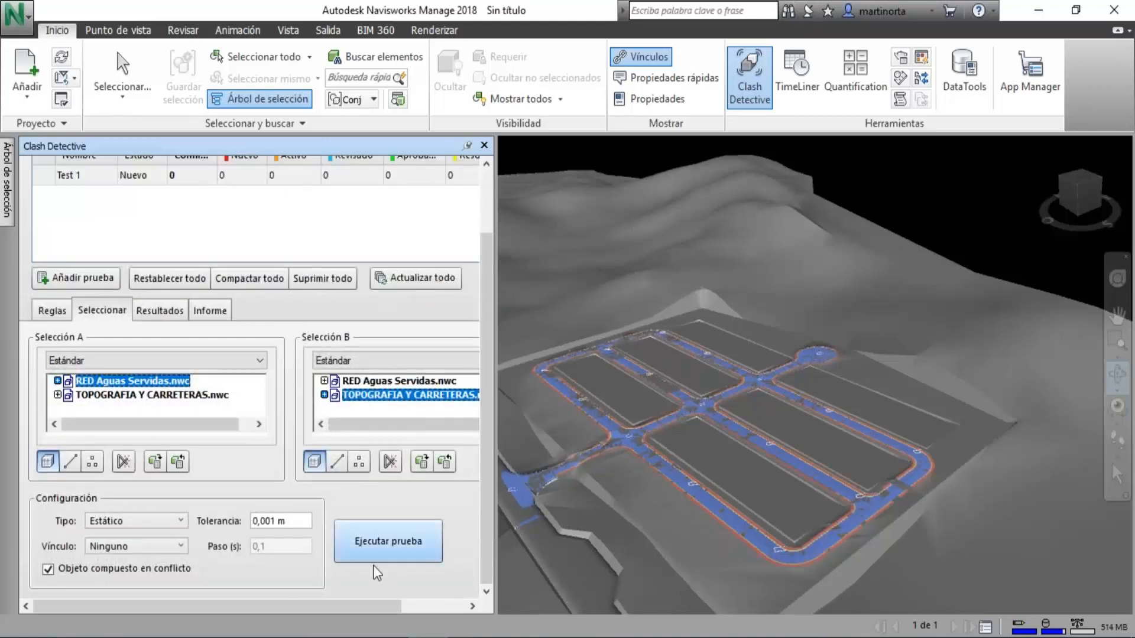
left_click(385, 548)
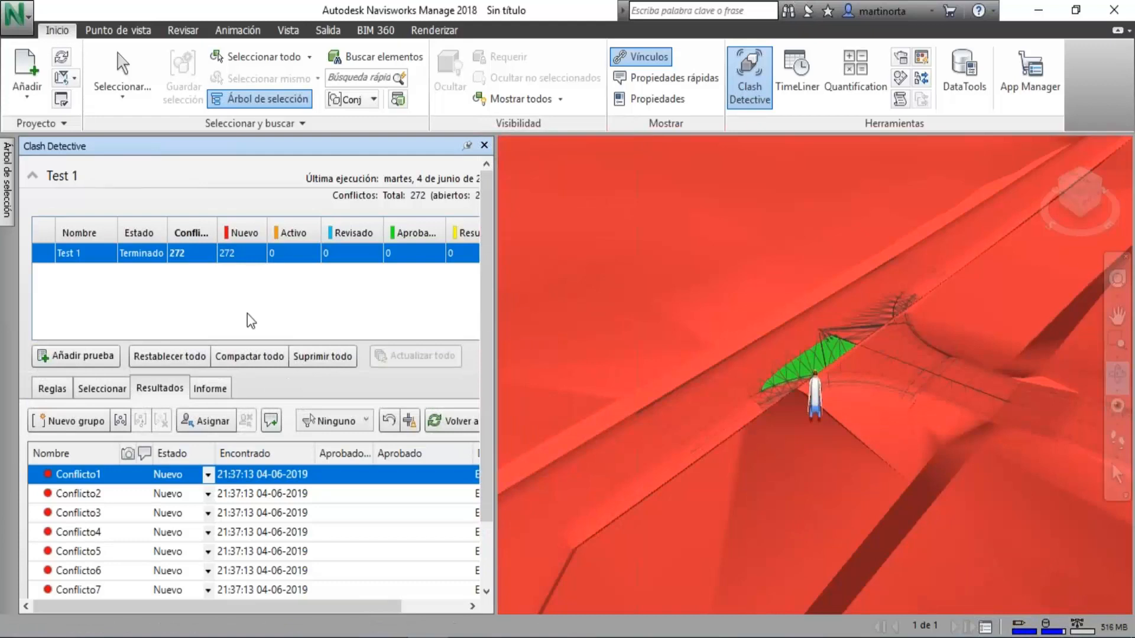
Inspect clashes Conflicto2, Conflicto3 and Conflicto5 in the model and turn off the third-person avatar in the current view.
left_click(107, 496)
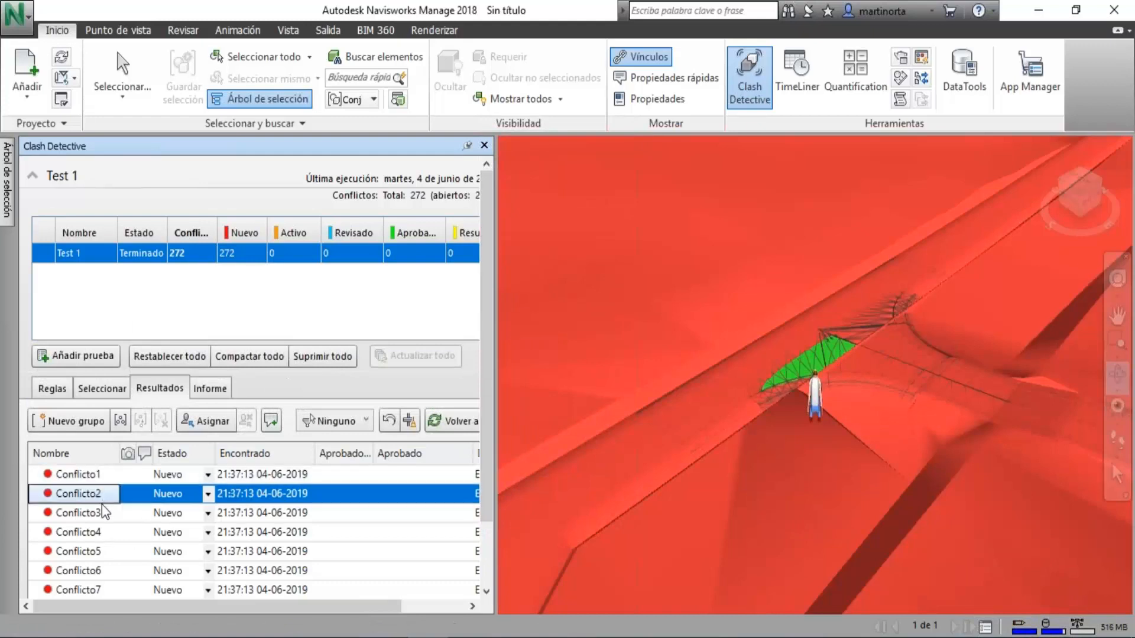
left_click(106, 513)
left_click(107, 552)
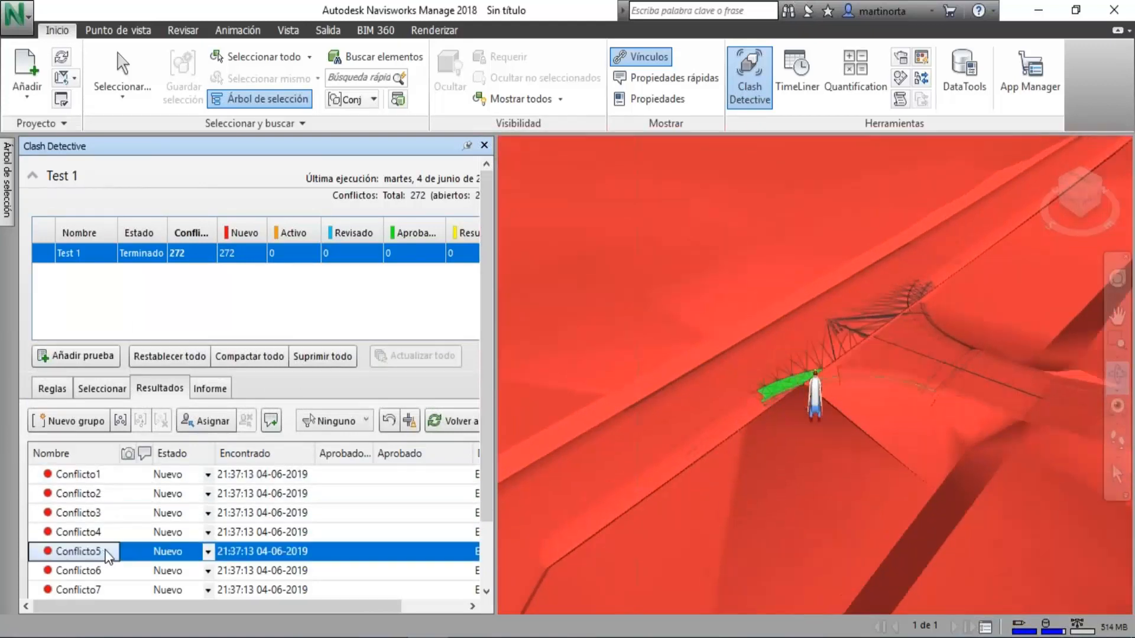
scroll(734, 278, "down", 5)
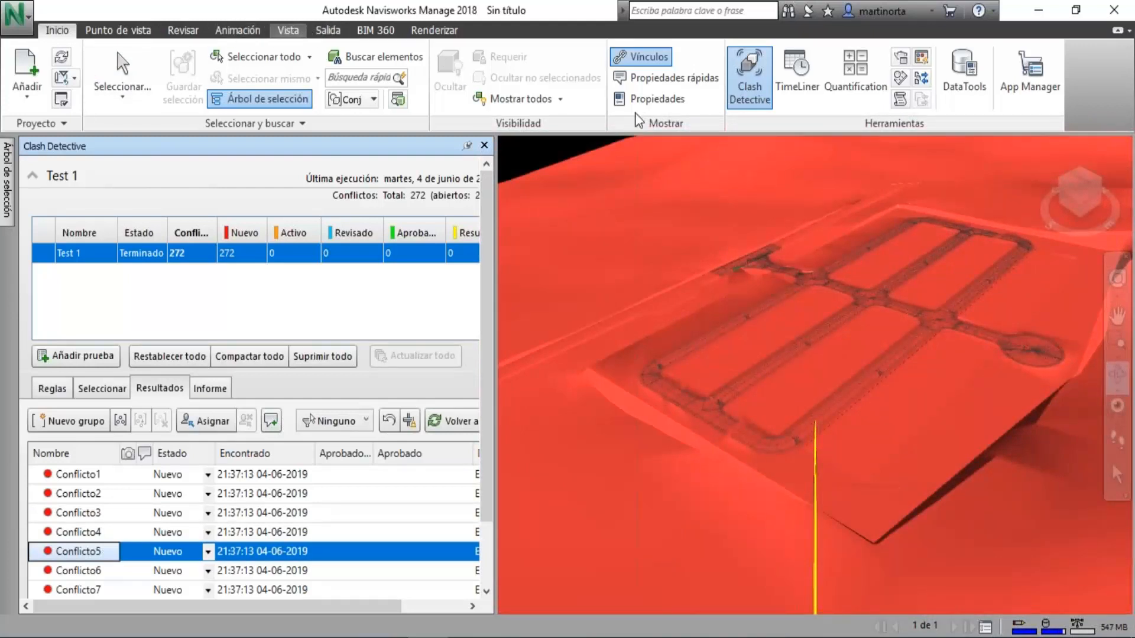
left_click(89, 29)
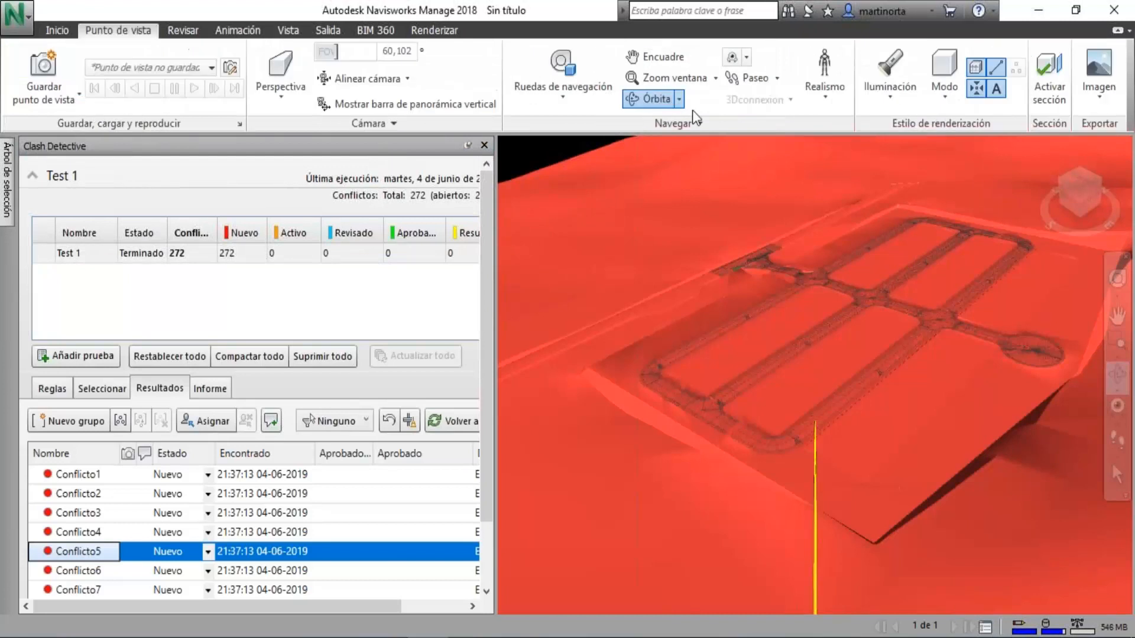
left_click(824, 80)
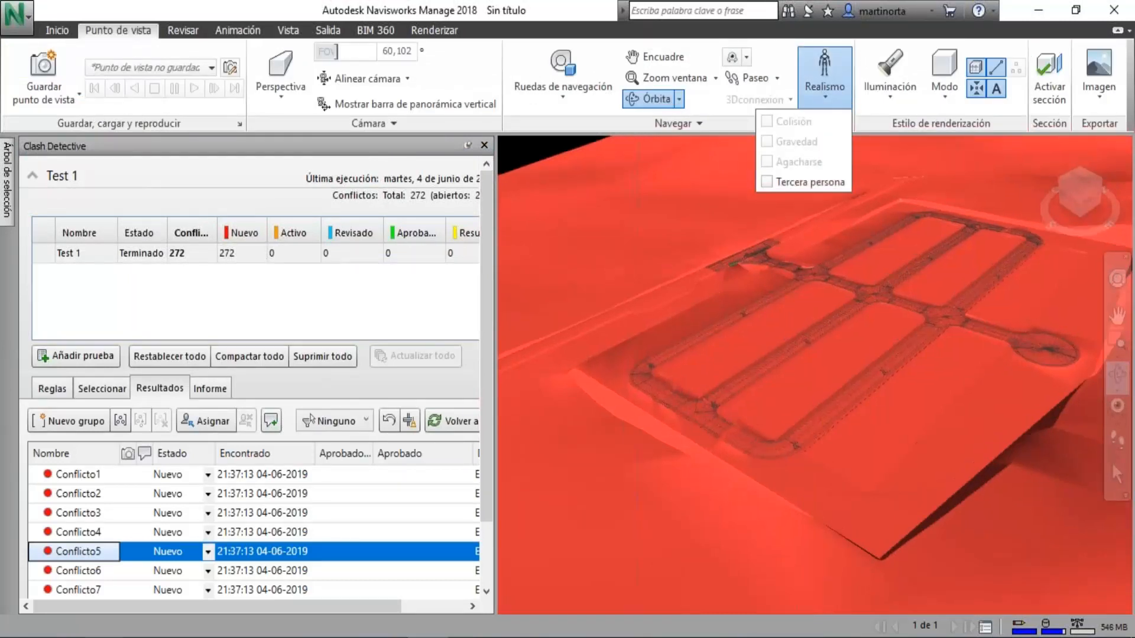
Inspect clashes Conflicto6, Conflicto7, Conflicto124 and Conflicto157 in the model.
left_click(114, 570)
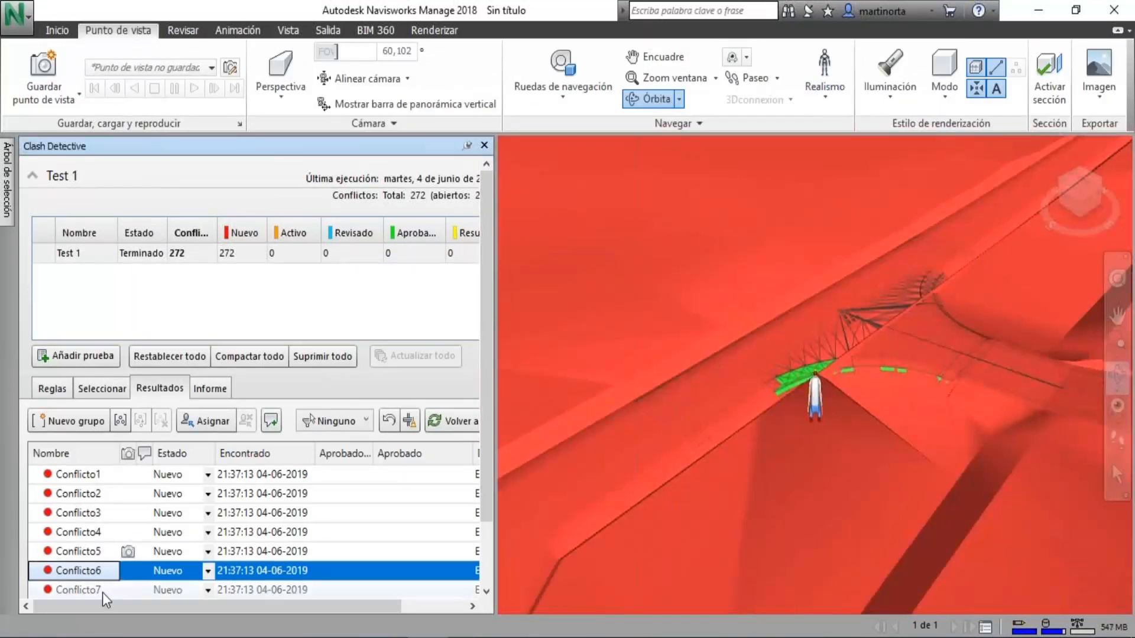
left_click(102, 591)
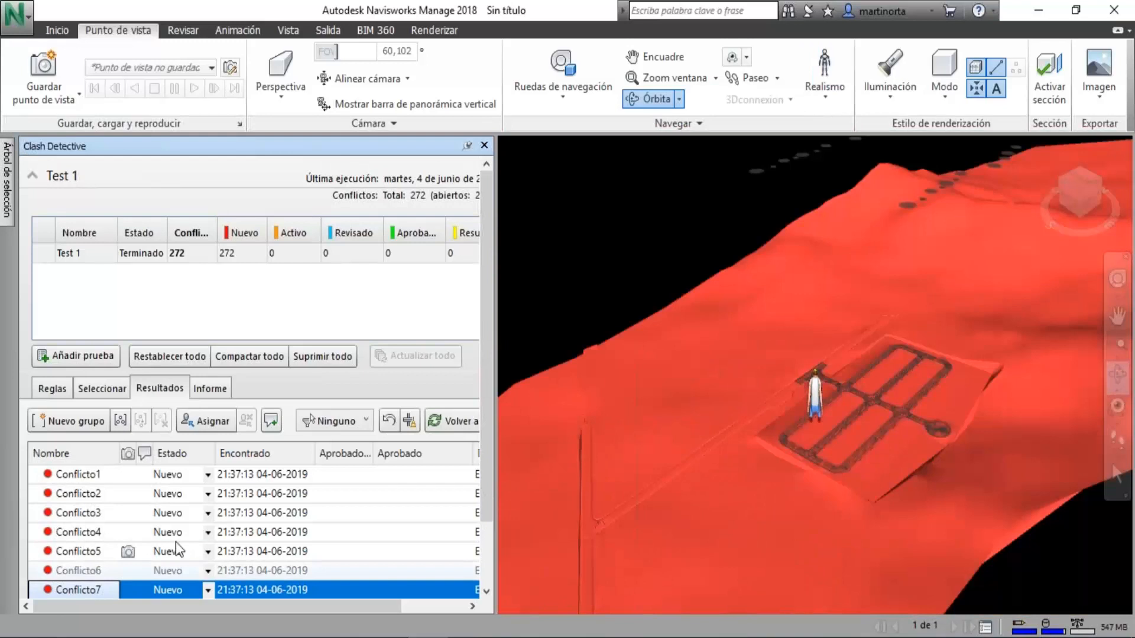
scroll(176, 541, "down", 20)
left_click(95, 531)
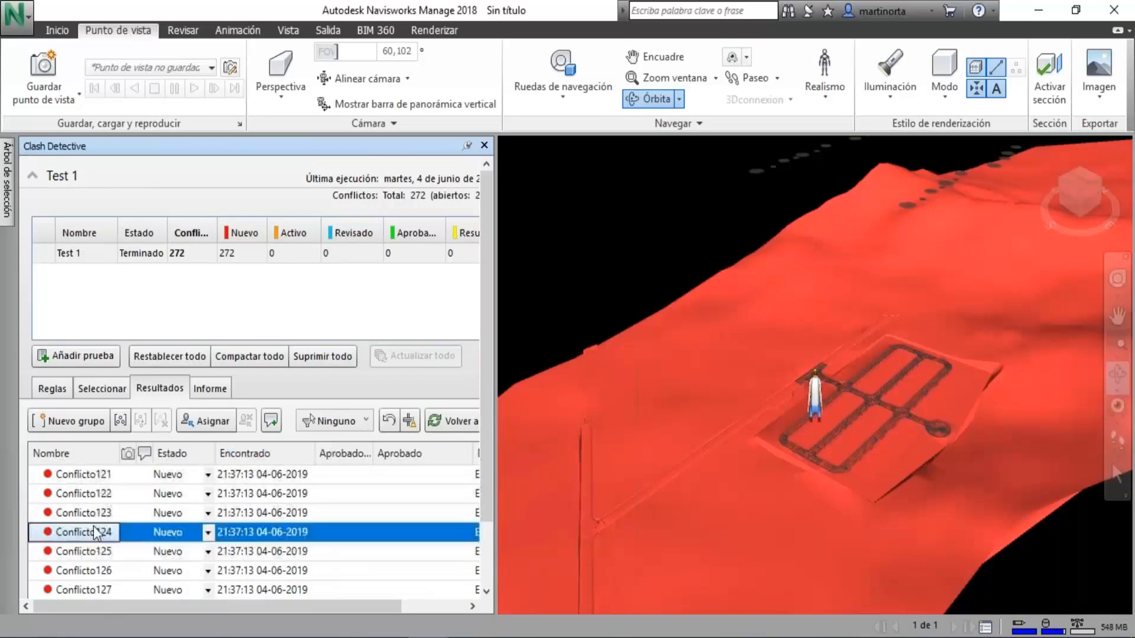
scroll(94, 531, "down", 11)
left_click(95, 537)
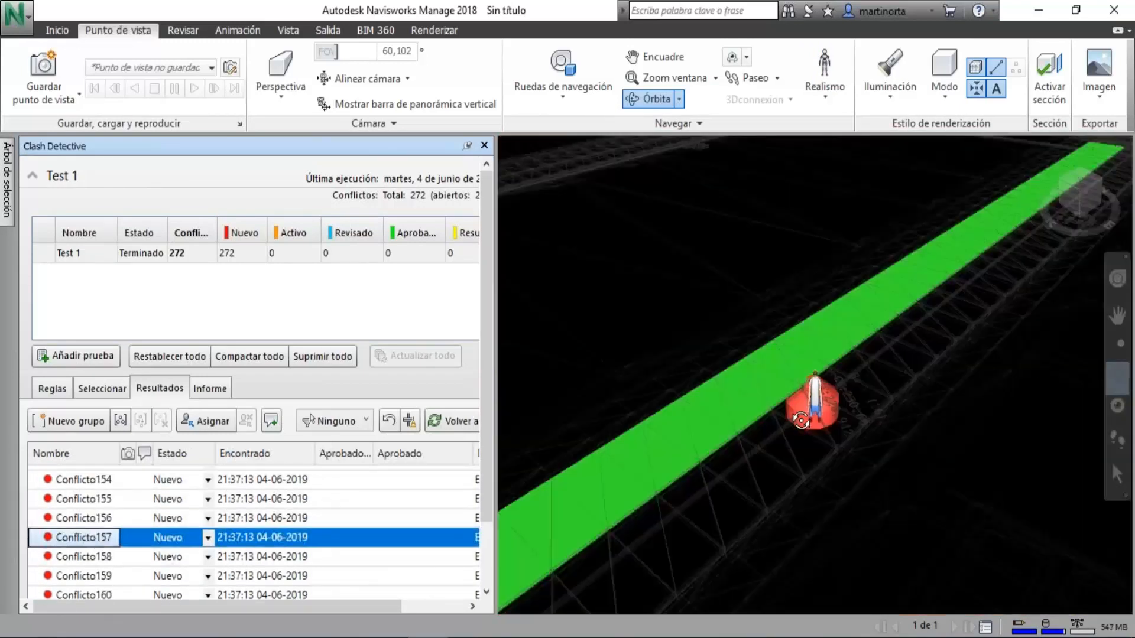
Turn off the third-person avatar for the view of Conflicto157 and show its red sewer structure up close.
scroll(769, 396, "up", 5)
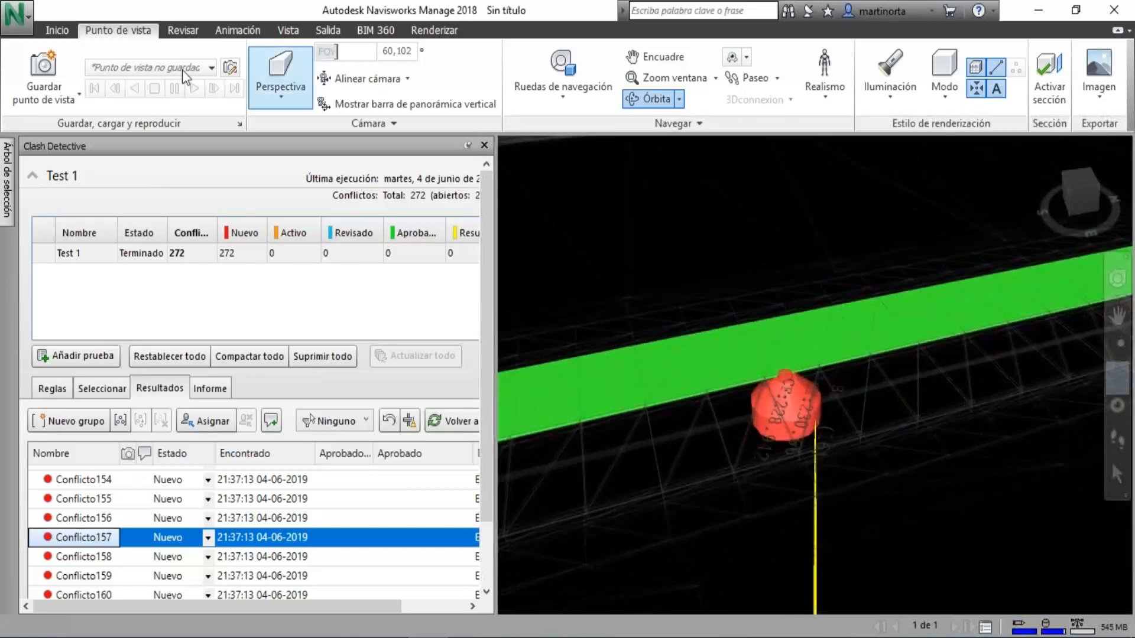
left_click(821, 100)
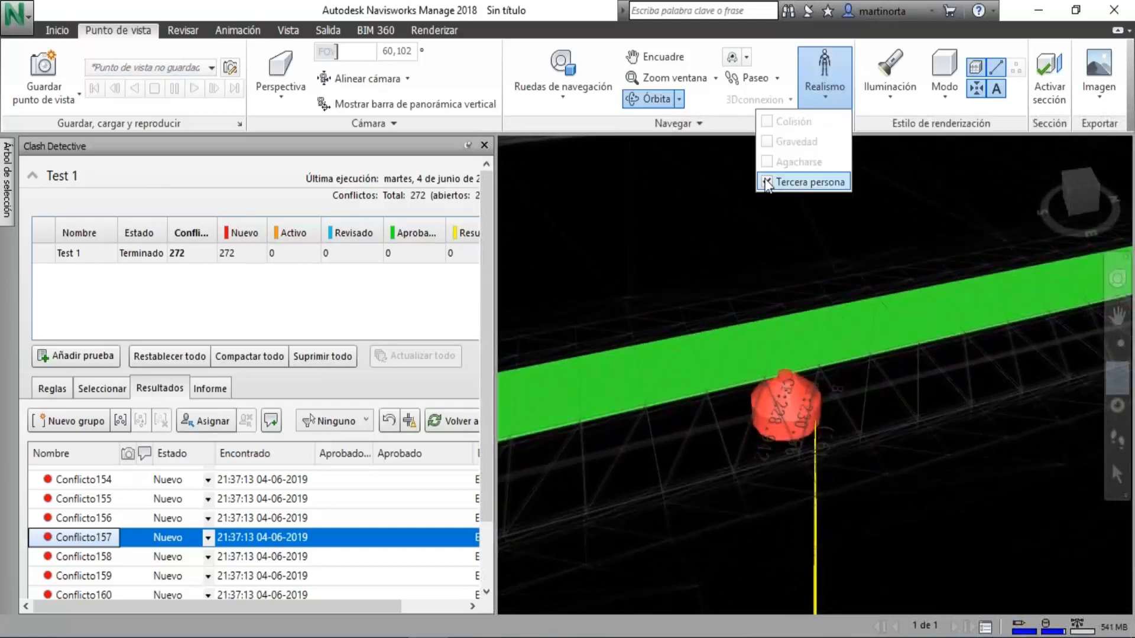
scroll(722, 367, "up", 3)
scroll(745, 365, "up", 2)
scroll(715, 312, "down", 3)
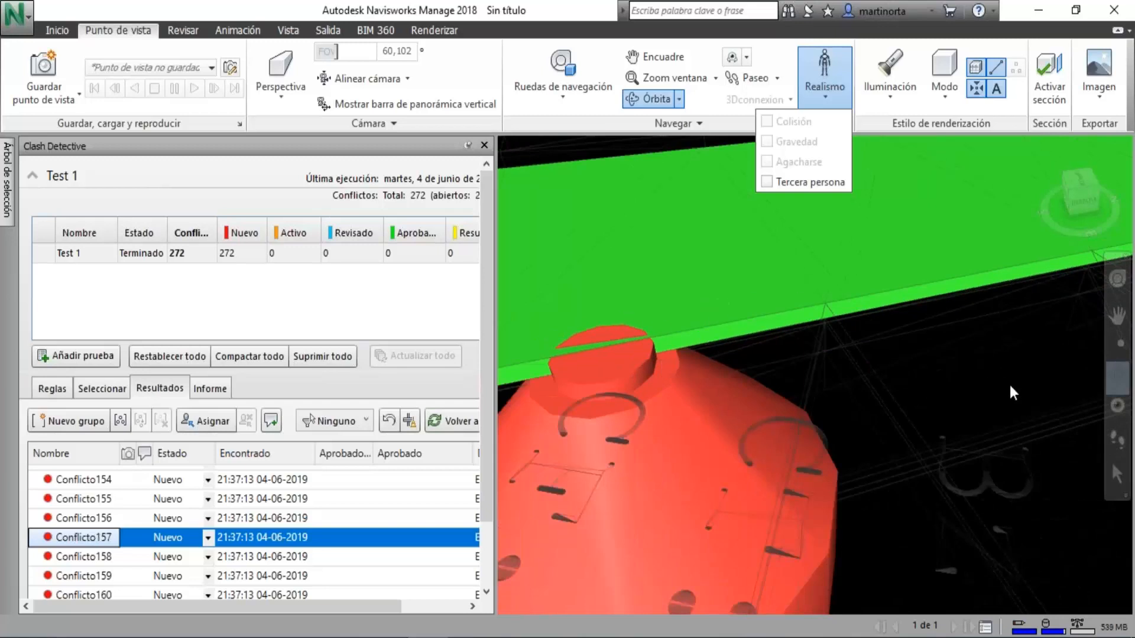
left_click(1034, 117)
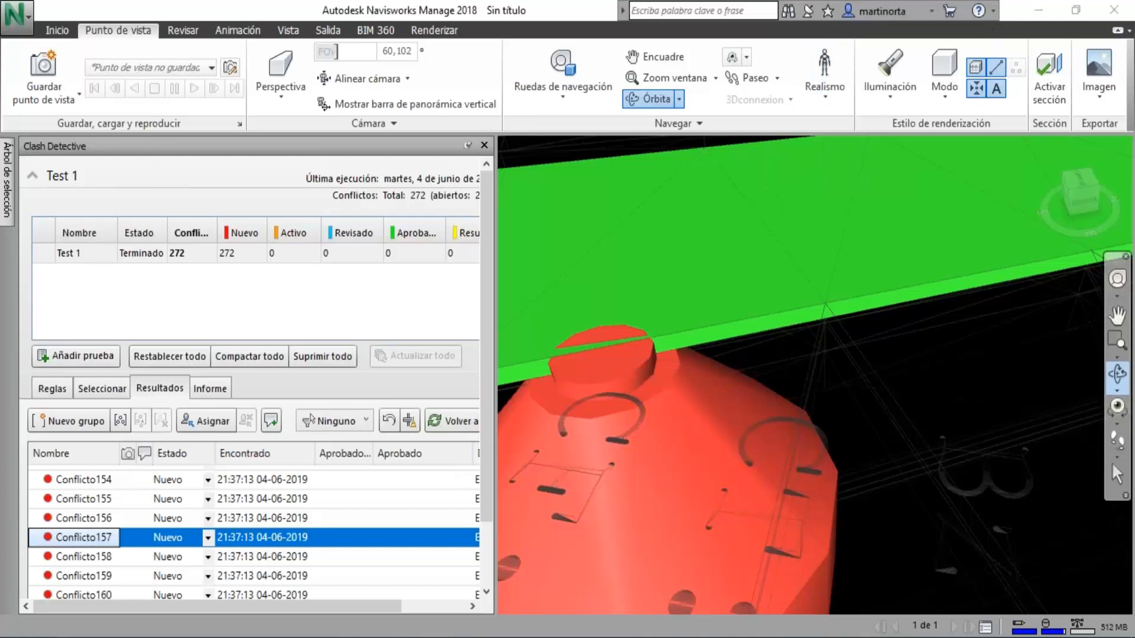
Examine from several angles where the red structure of Conflicto157 meets the green road element, and close Clash Detective.
mouse_move(704, 393)
left_mouse_down()
mouse_move(783, 352)
mouse_move(846, 342)
mouse_move(875, 321)
mouse_move(860, 289)
mouse_move(765, 357)
mouse_move(717, 370)
mouse_move(578, 396)
mouse_move(577, 357)
left_mouse_up()
scroll(762, 260, "up", 5)
scroll(769, 282, "up", 2)
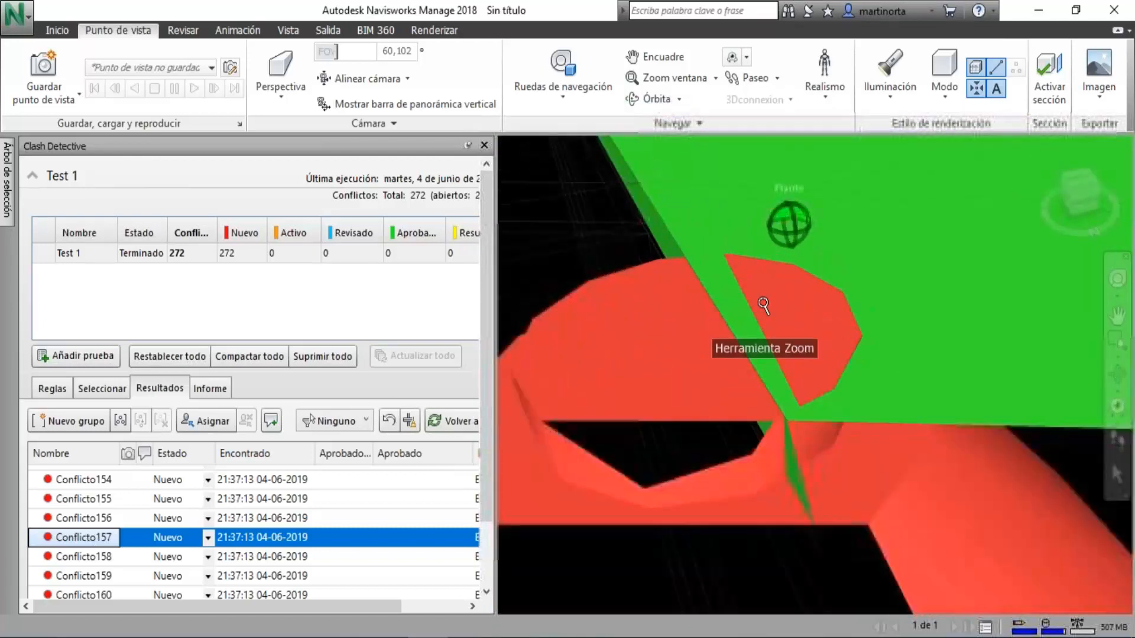
middle_click_drag(737, 264, 717, 243)
scroll(740, 254, "down", 2)
scroll(740, 254, "down", 2)
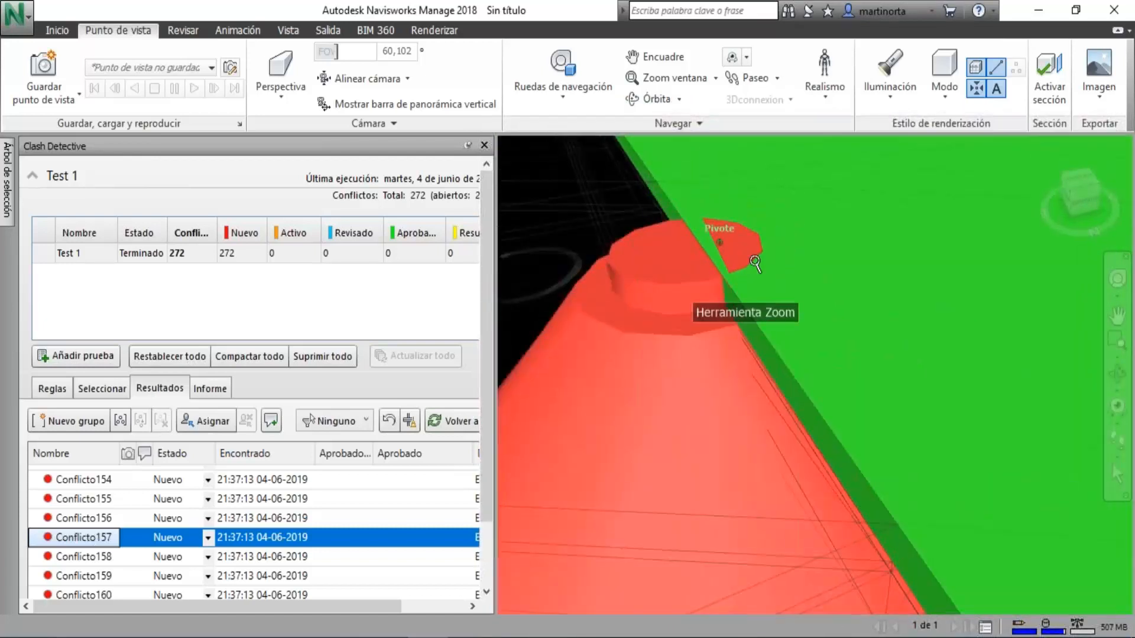
left_click_drag(735, 243, 994, 391)
scroll(751, 367, "down", 4)
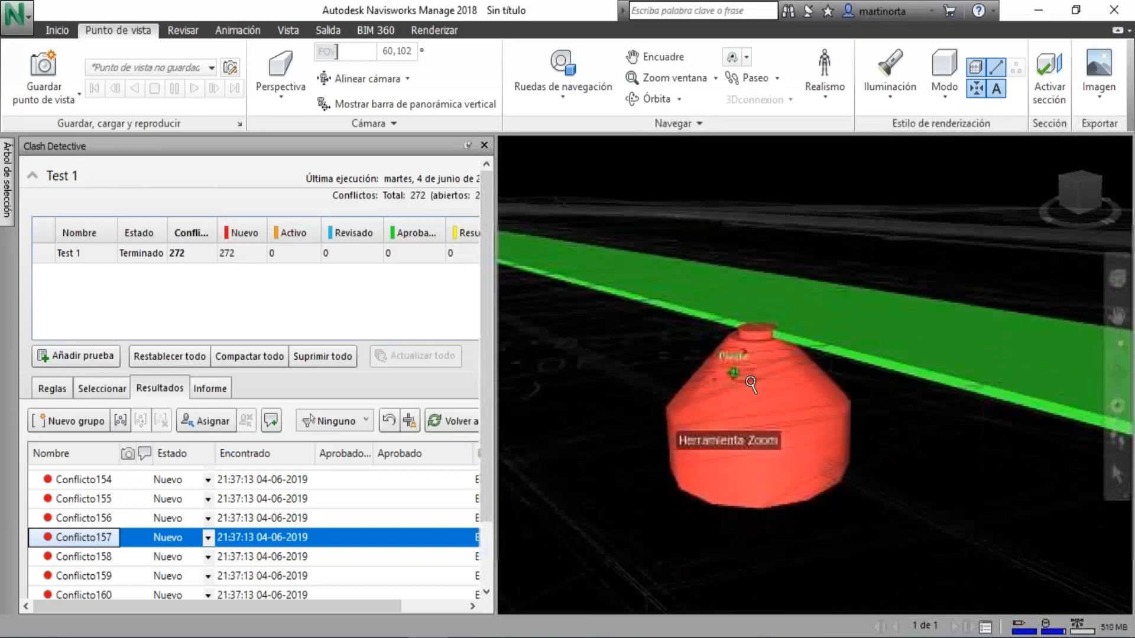
scroll(750, 385, "down", 2)
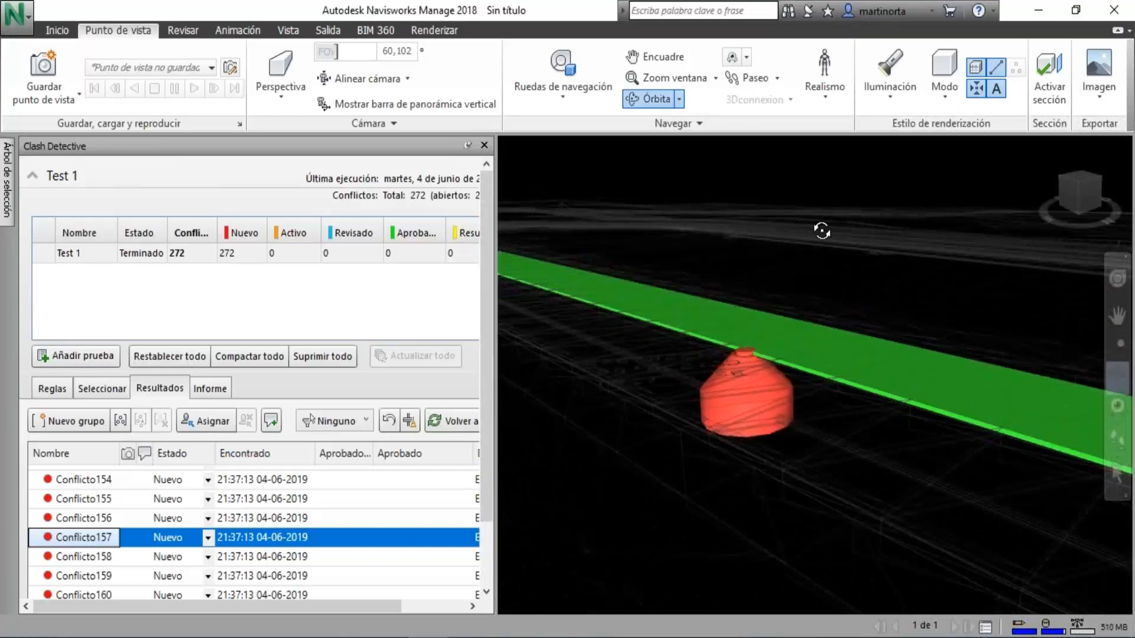
left_click(484, 145)
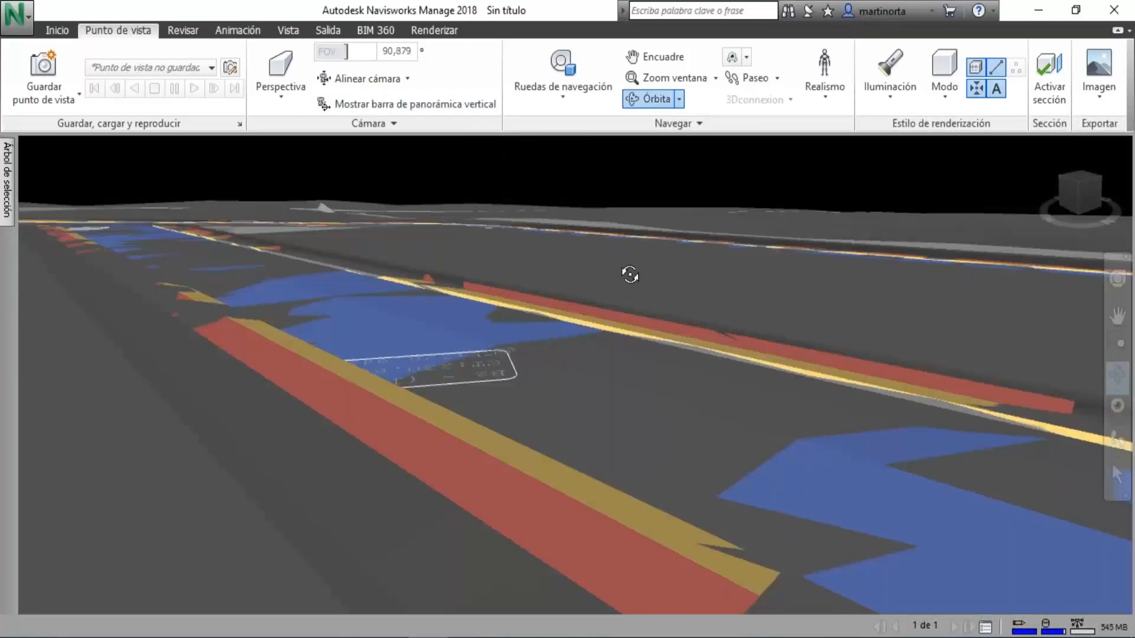